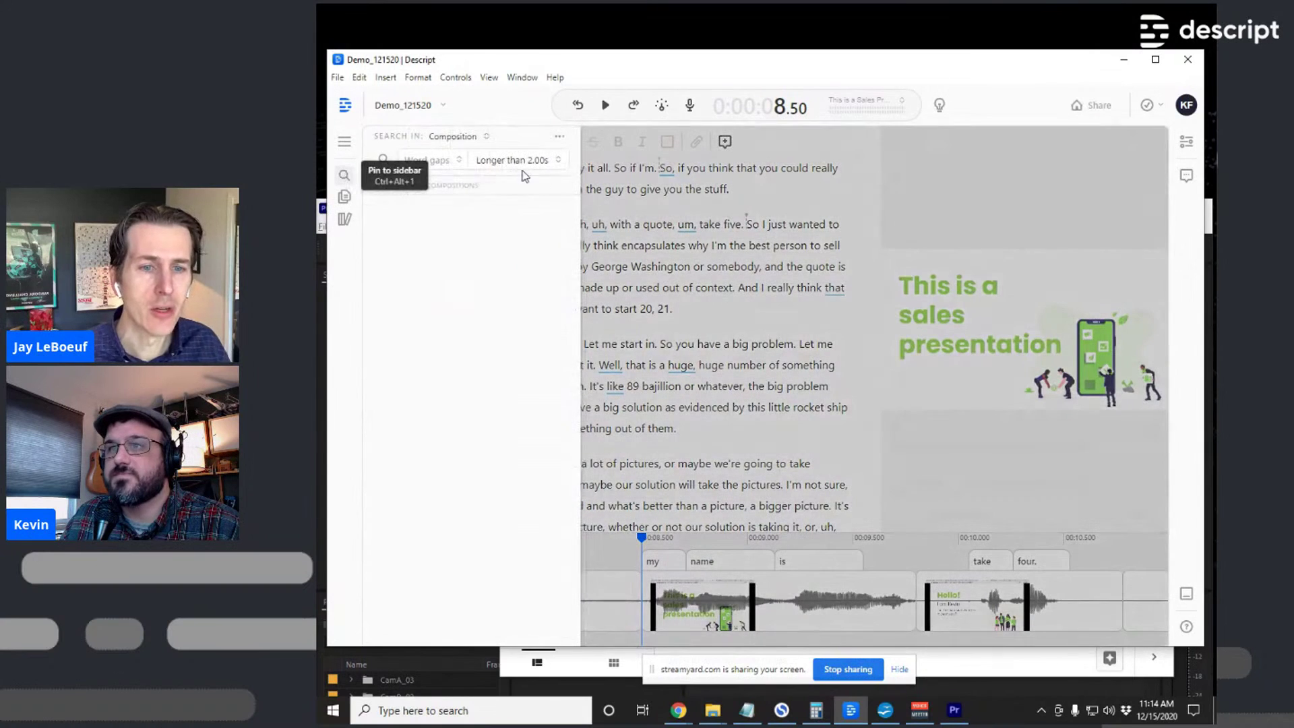
Switch the composition search from word gaps to text and search for "take"
left_click(559, 140)
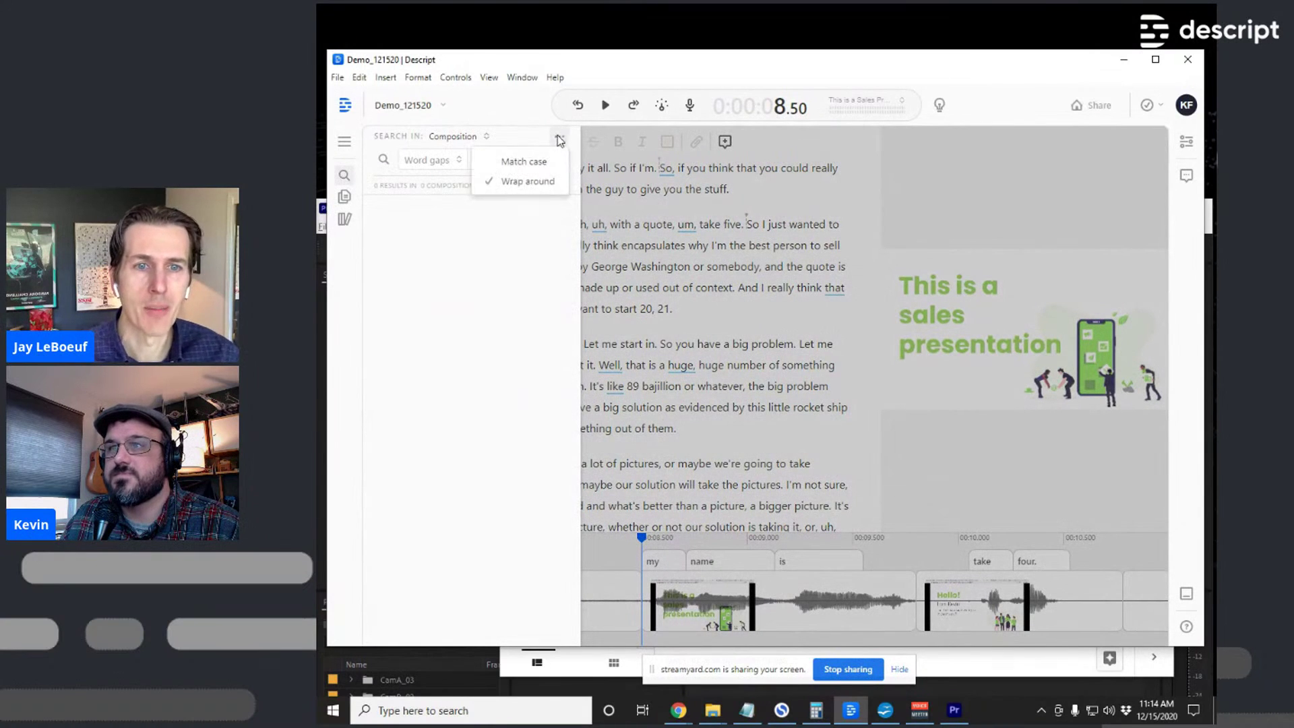
left_click(497, 166)
left_click(434, 161)
left_click(443, 183)
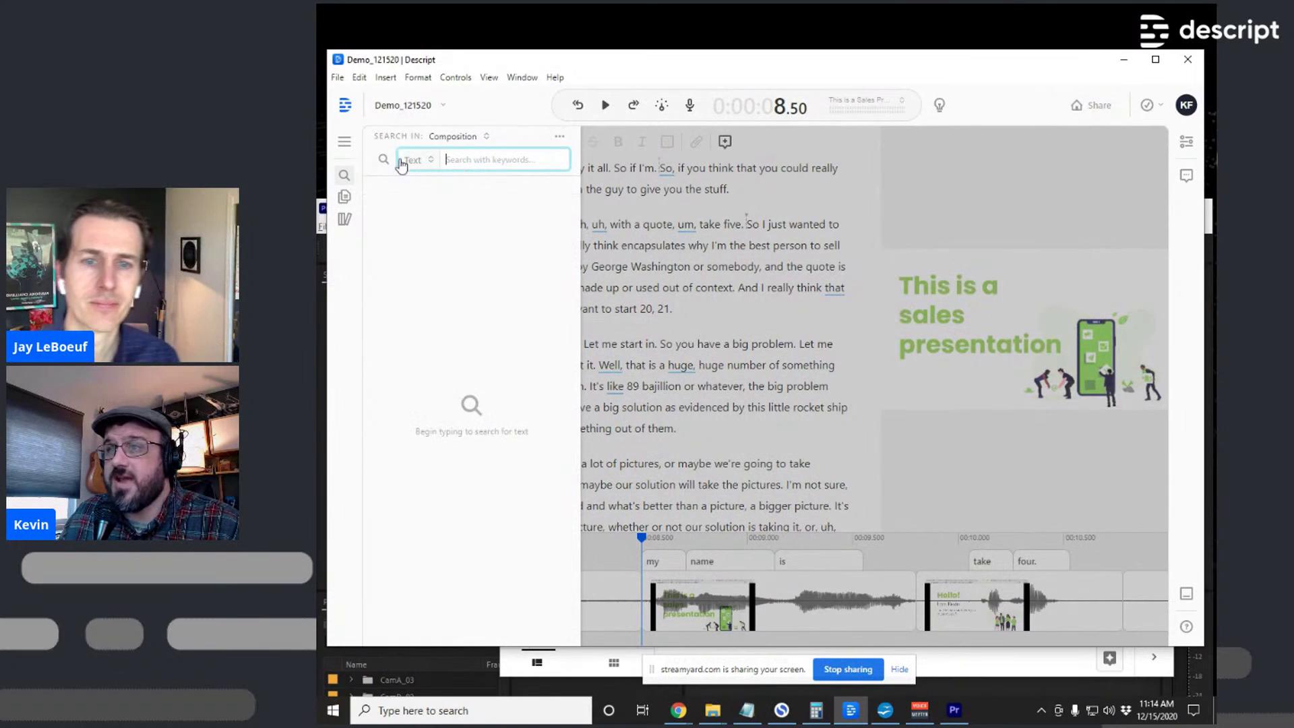
type("take")
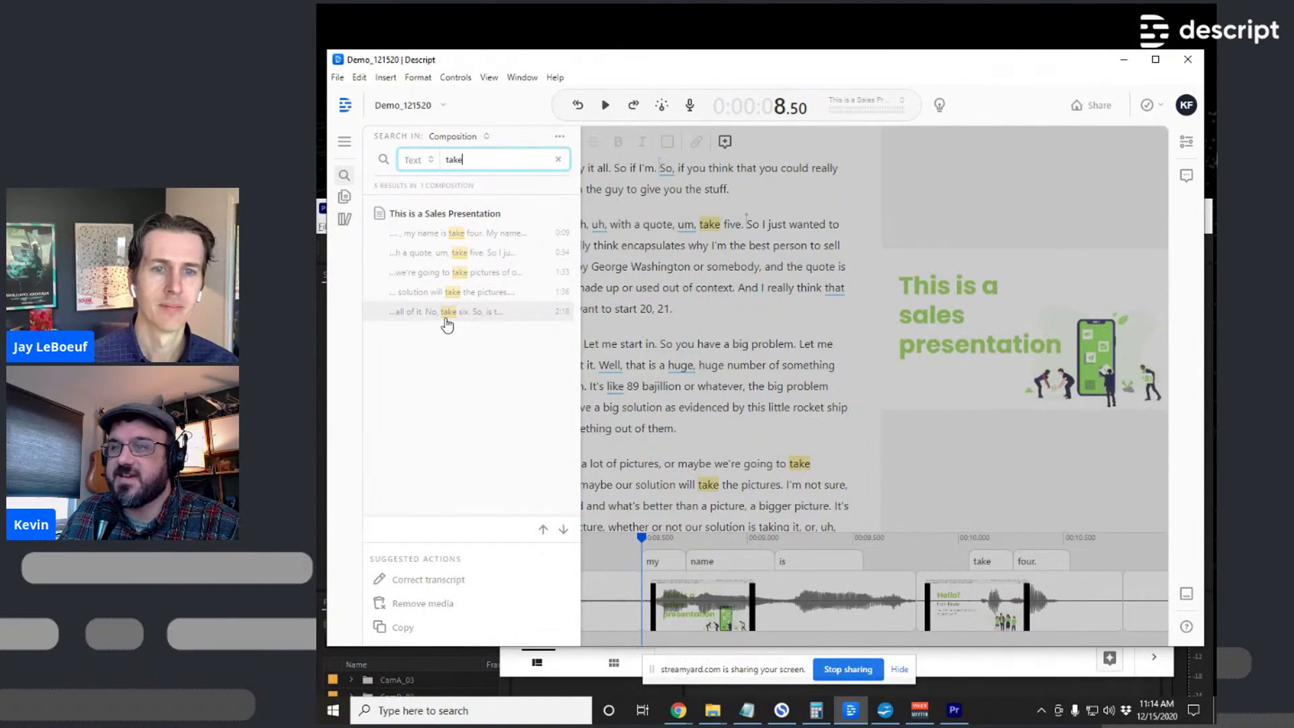
Go to the first "take" match and delete the flubbed phrase "my name is take four." from the transcript
left_click(465, 236)
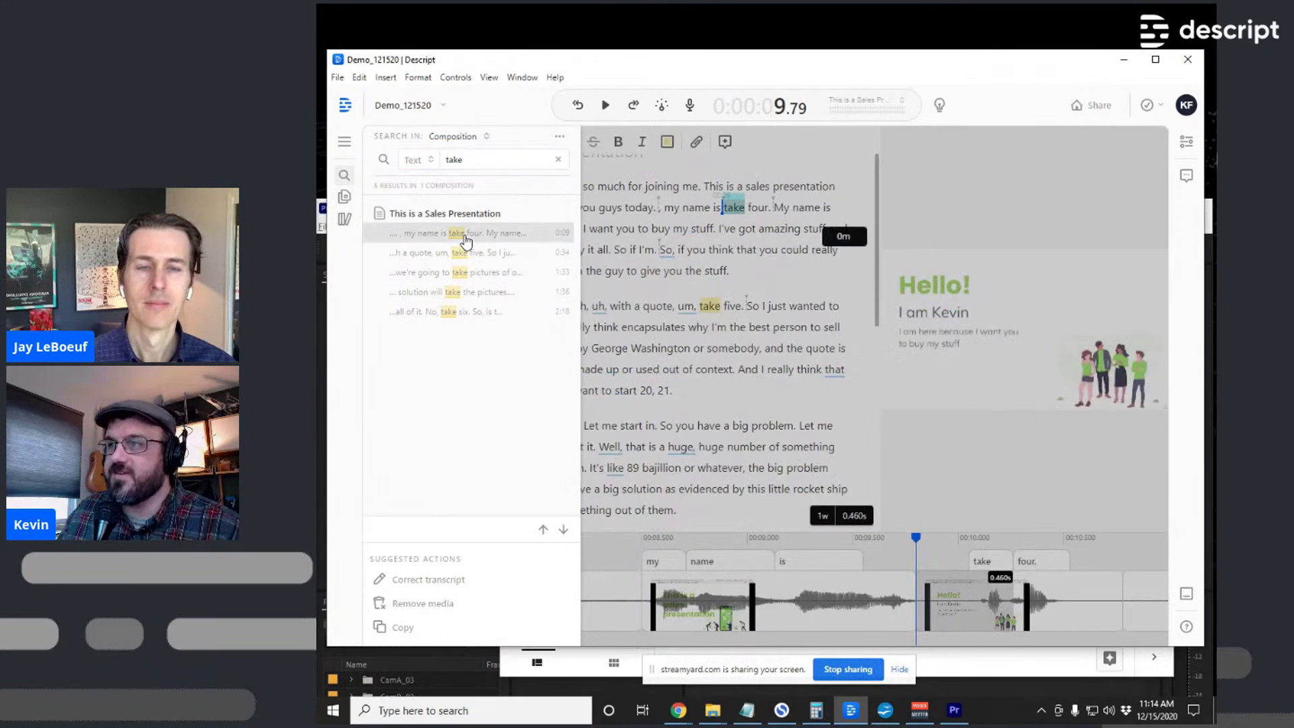
key("Escape")
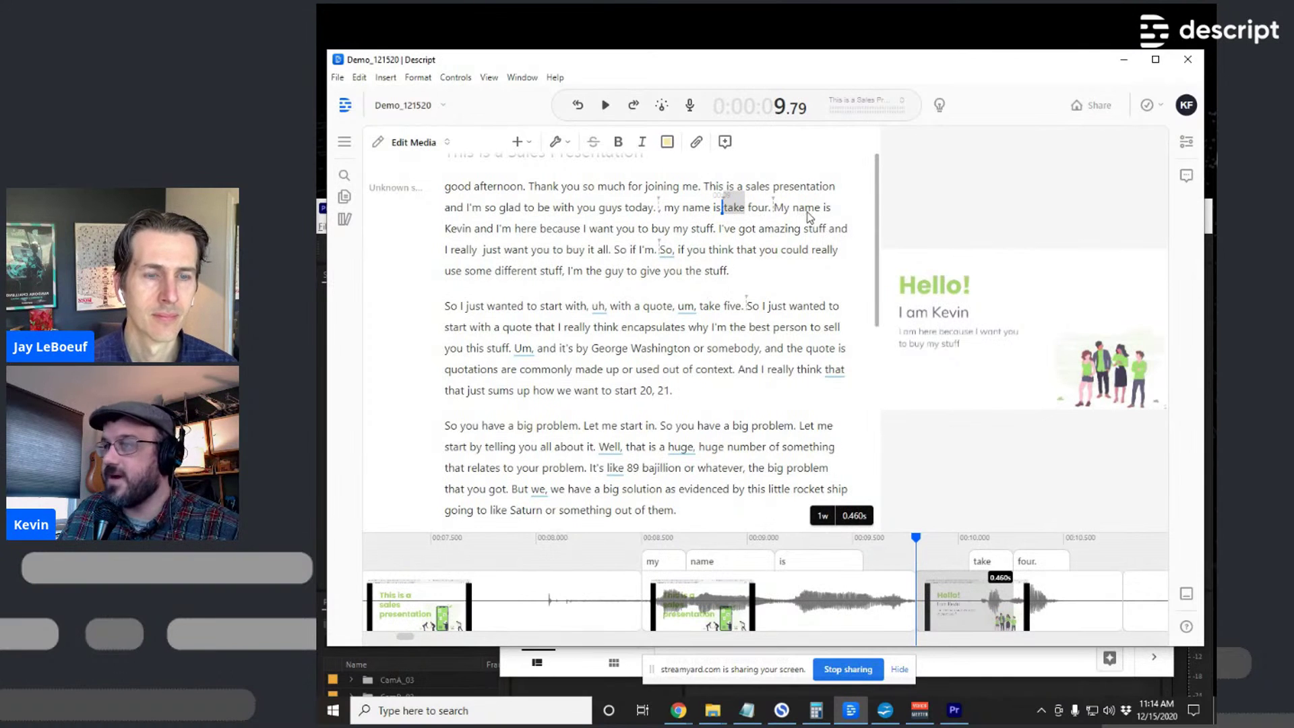
left_click(768, 209)
left_click_drag(769, 212, 661, 211)
key("BackSpace")
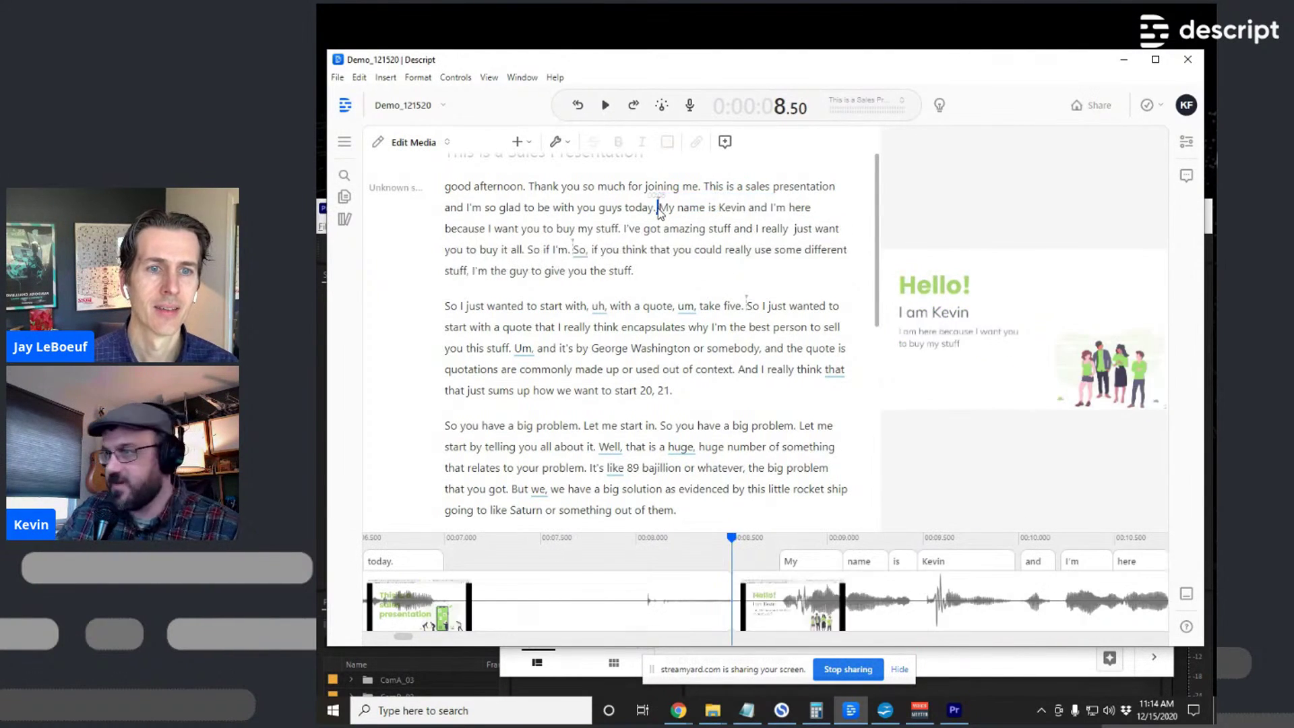
Go to the "take five" match and delete "So I just wanted to start with, uh, with a quote, um, take five."
left_click(345, 175)
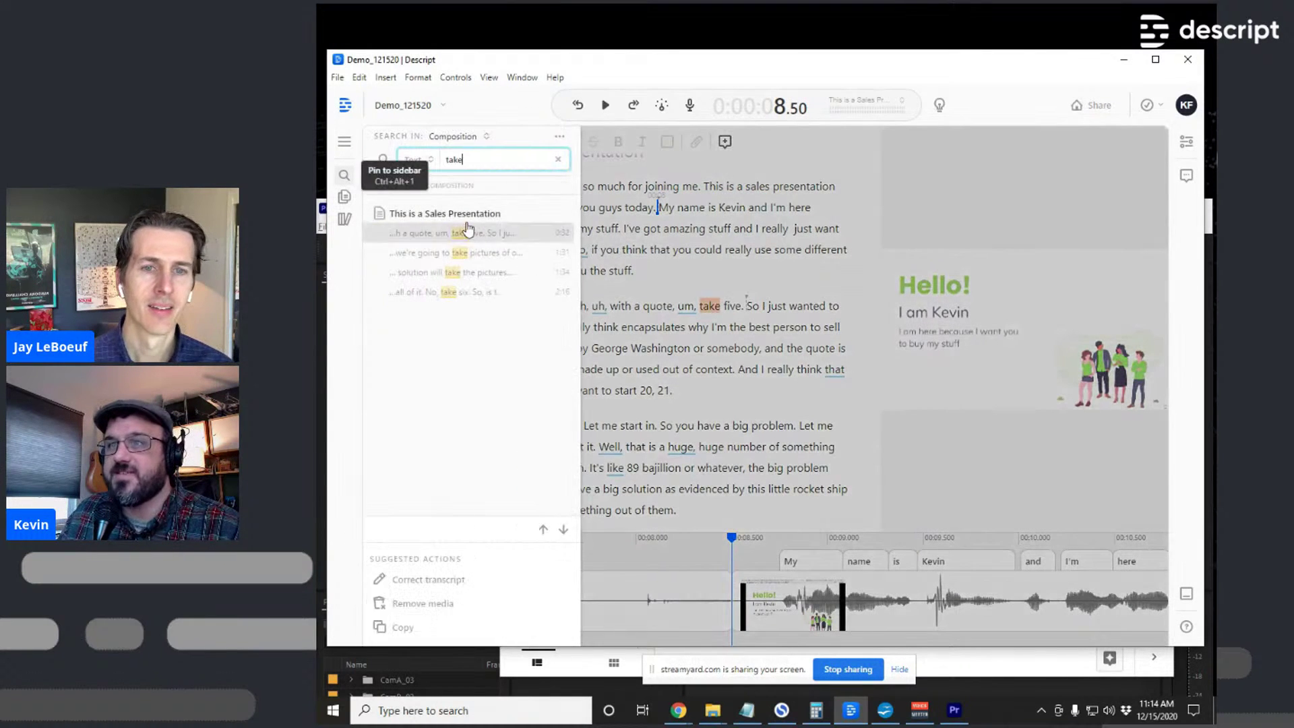
left_click(482, 233)
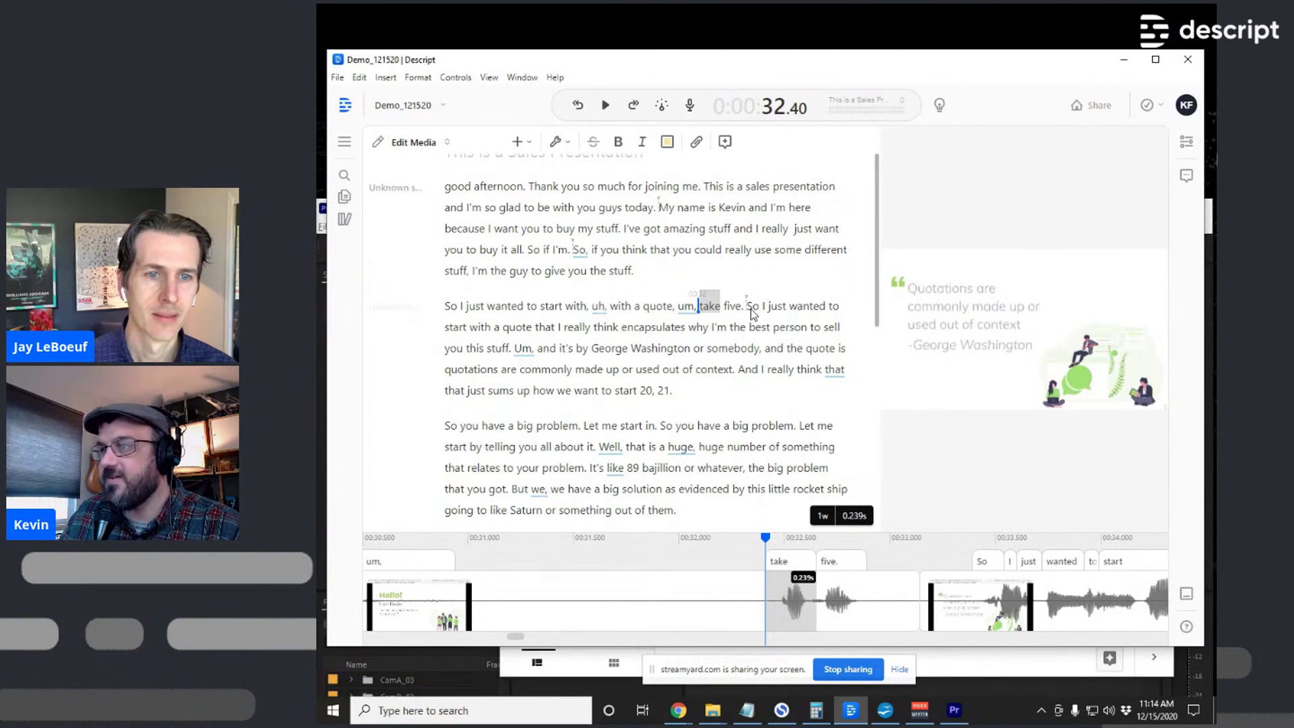
left_click_drag(744, 307, 443, 306)
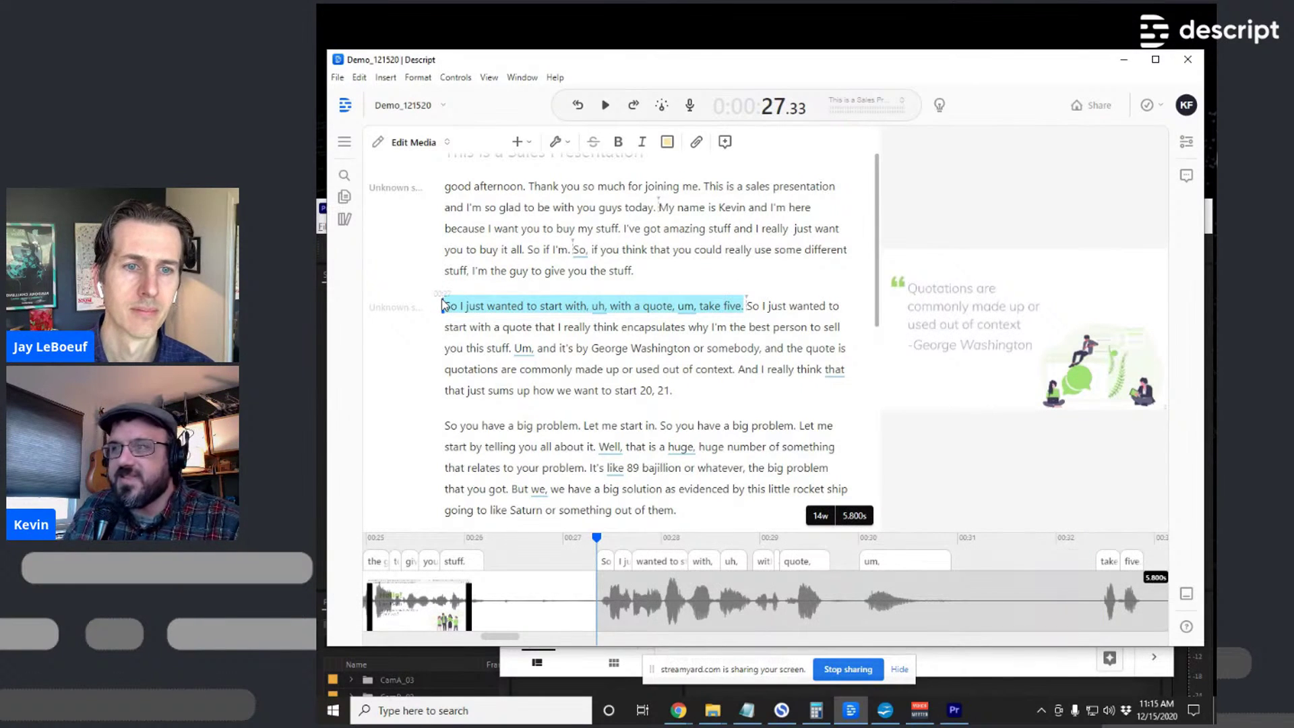
key("BackSpace")
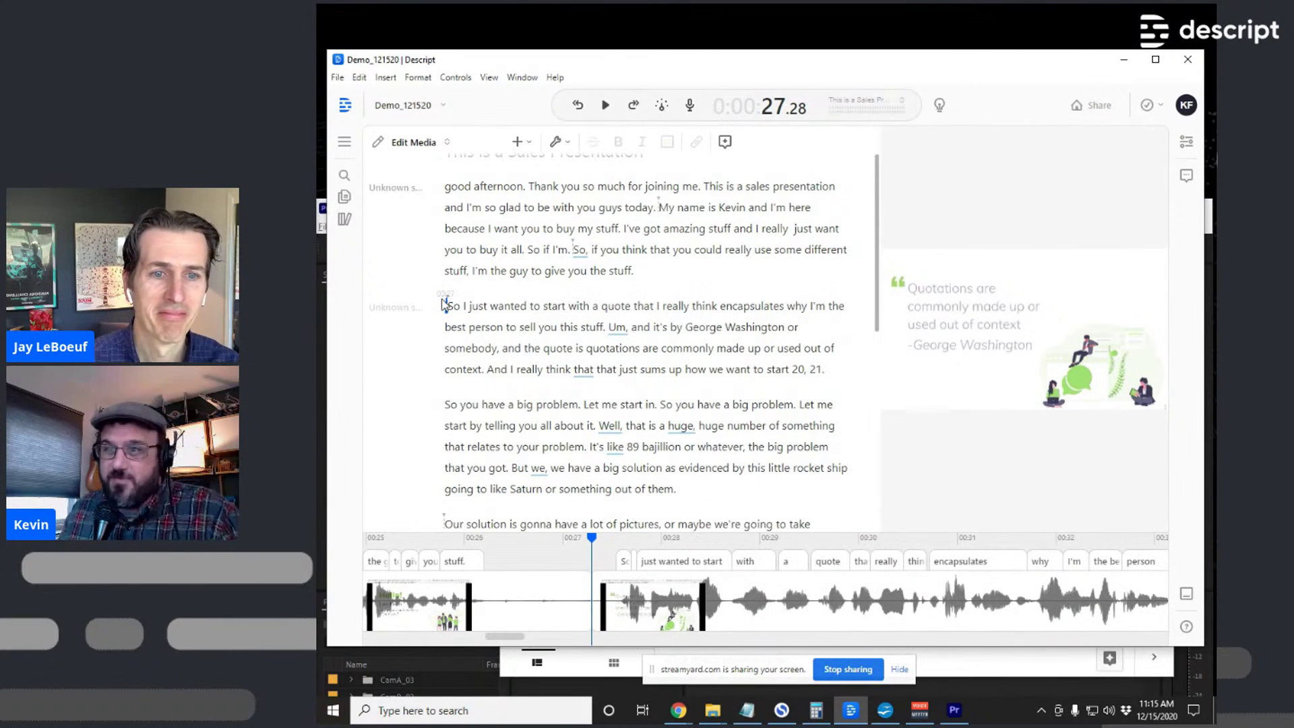
Reopen the "take" search results and jump to the "take six" match
left_click(344, 176)
left_click(471, 269)
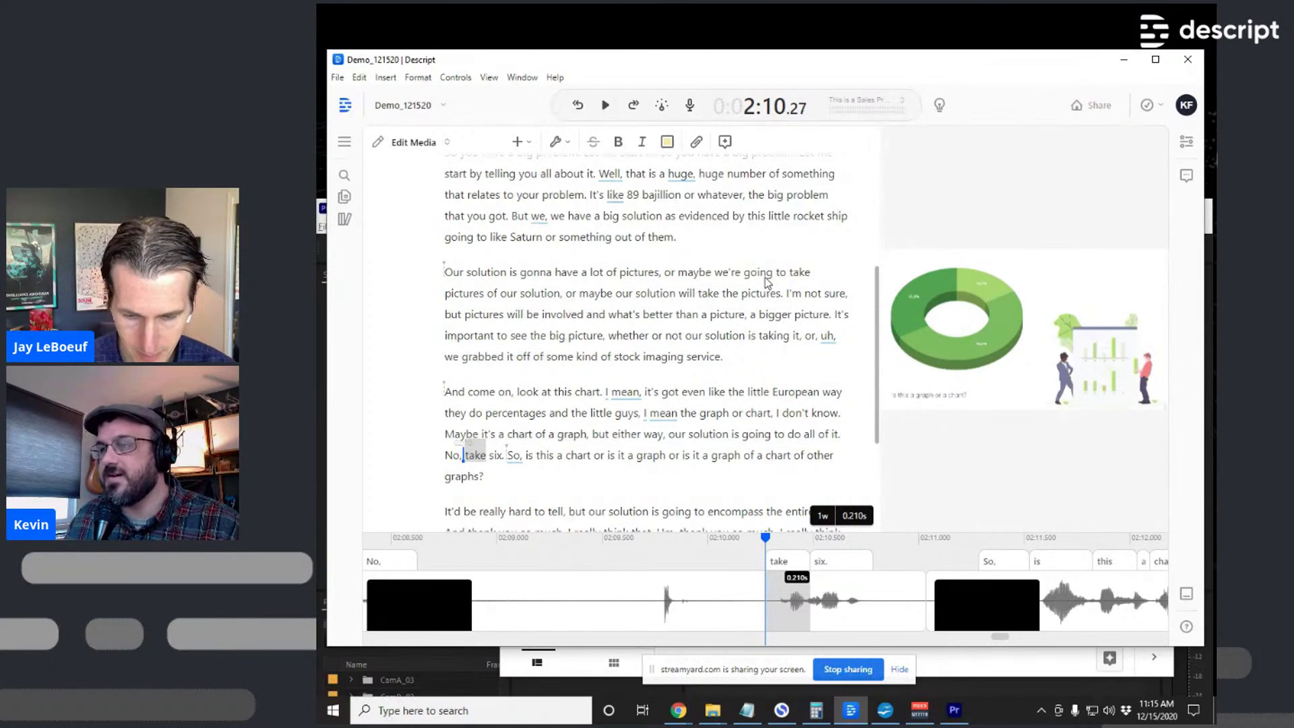
Play the composition from the start and remove the silent gap of about 1.45 seconds after "today." on the timeline
scroll(839, 293, "up", 5)
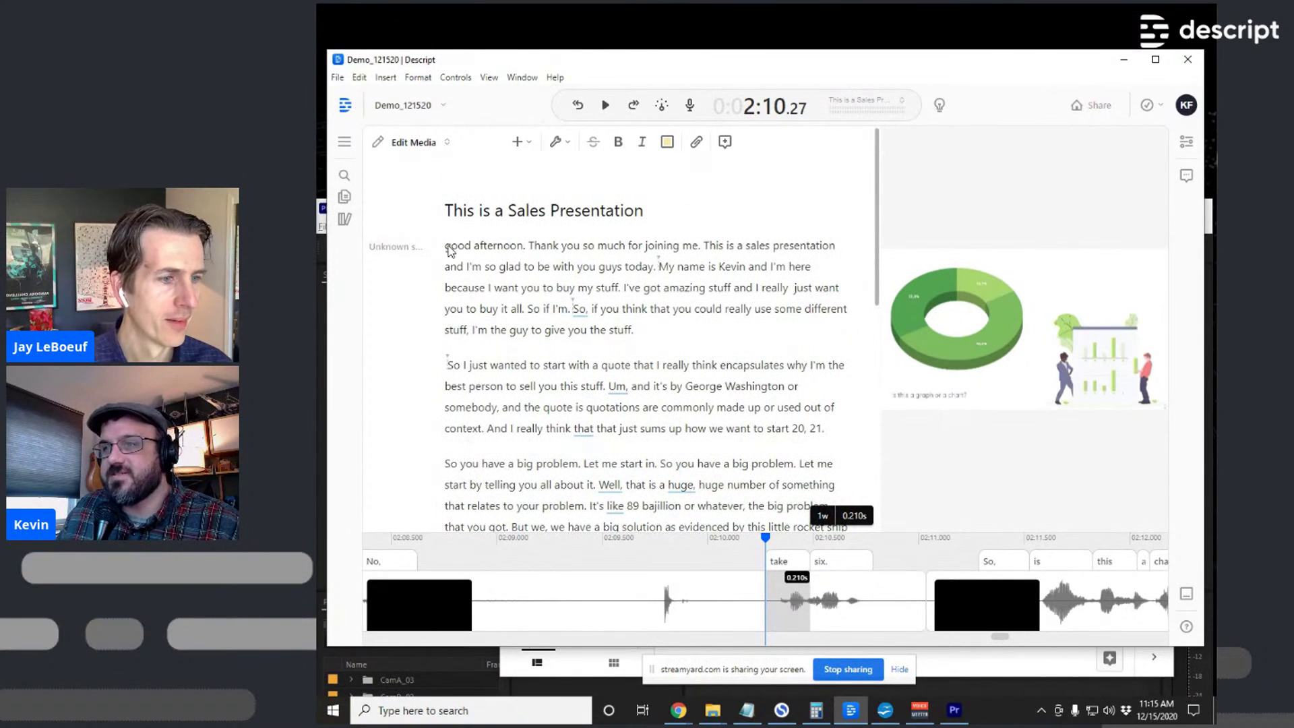
left_click(447, 247)
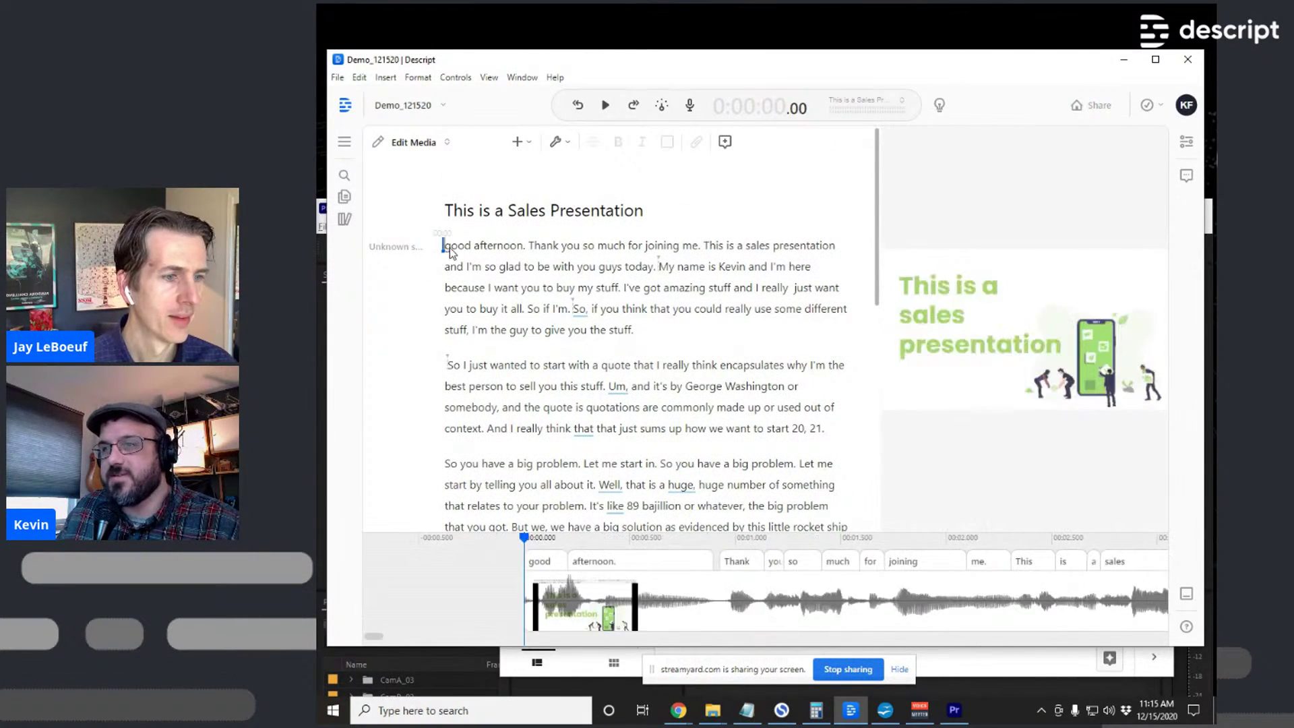
key("space")
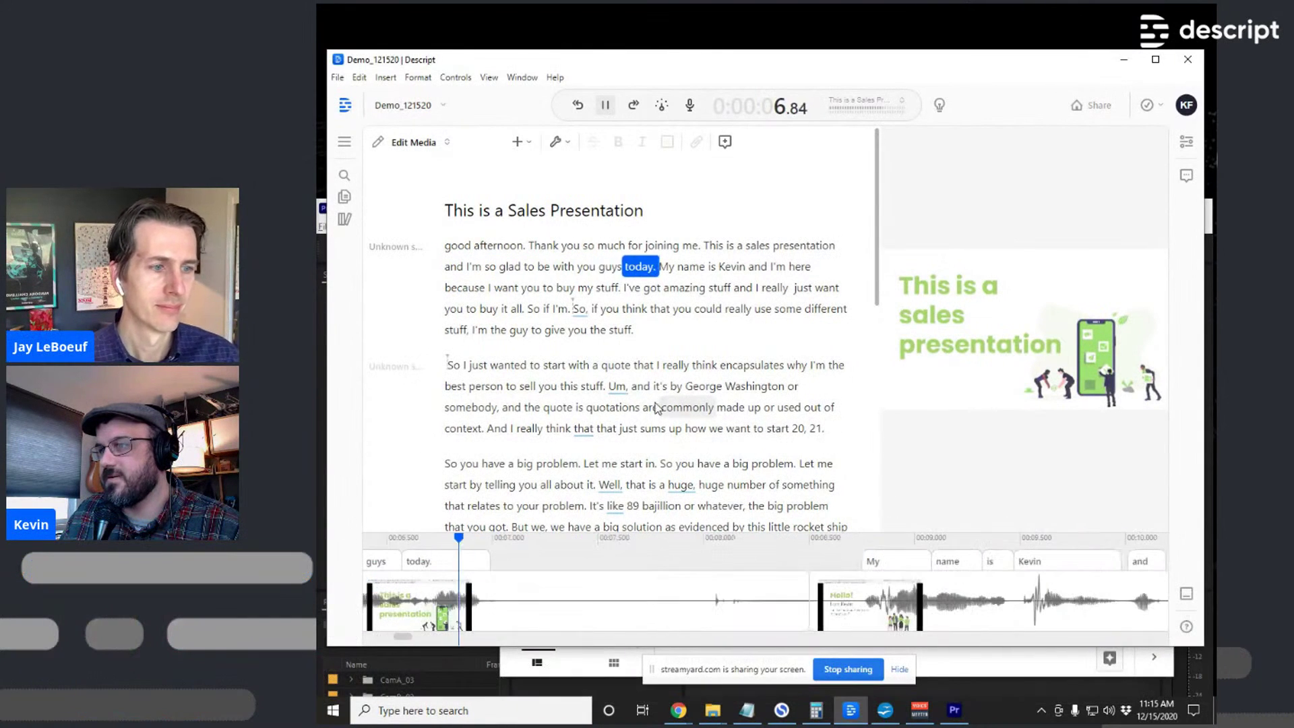
key("space")
left_click_drag(510, 604, 815, 614)
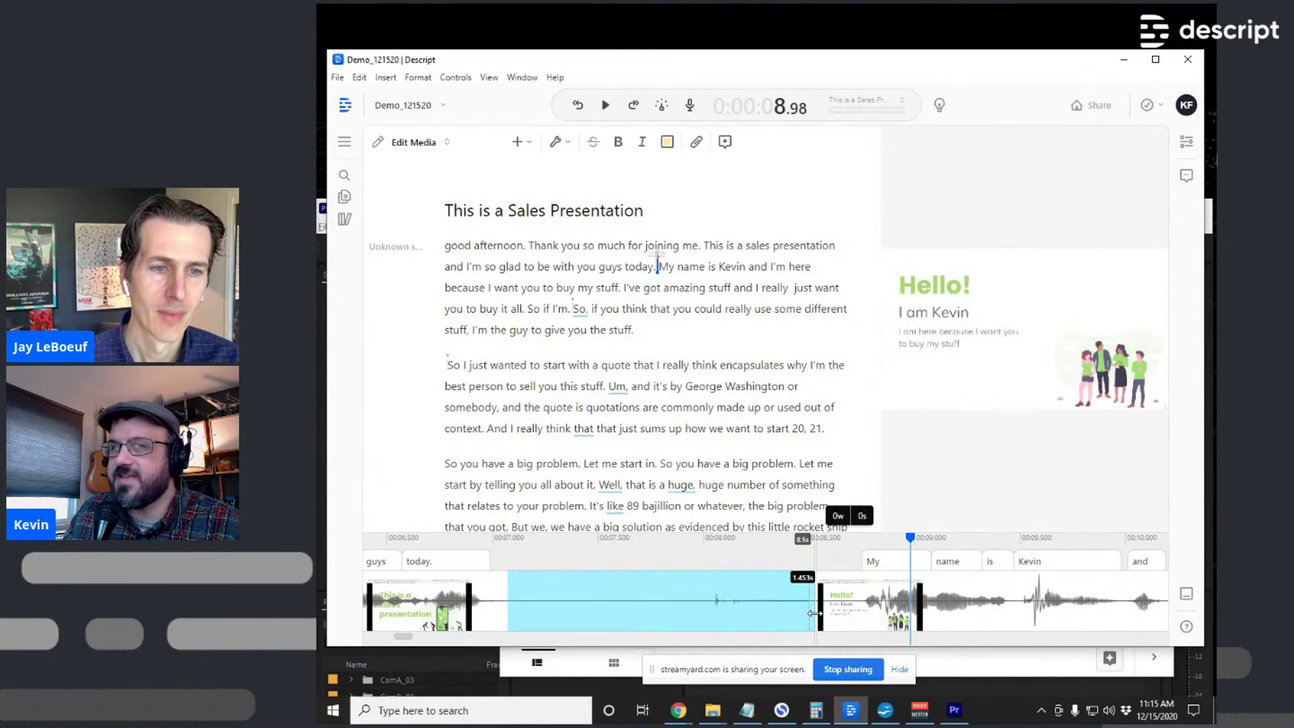
key("Delete")
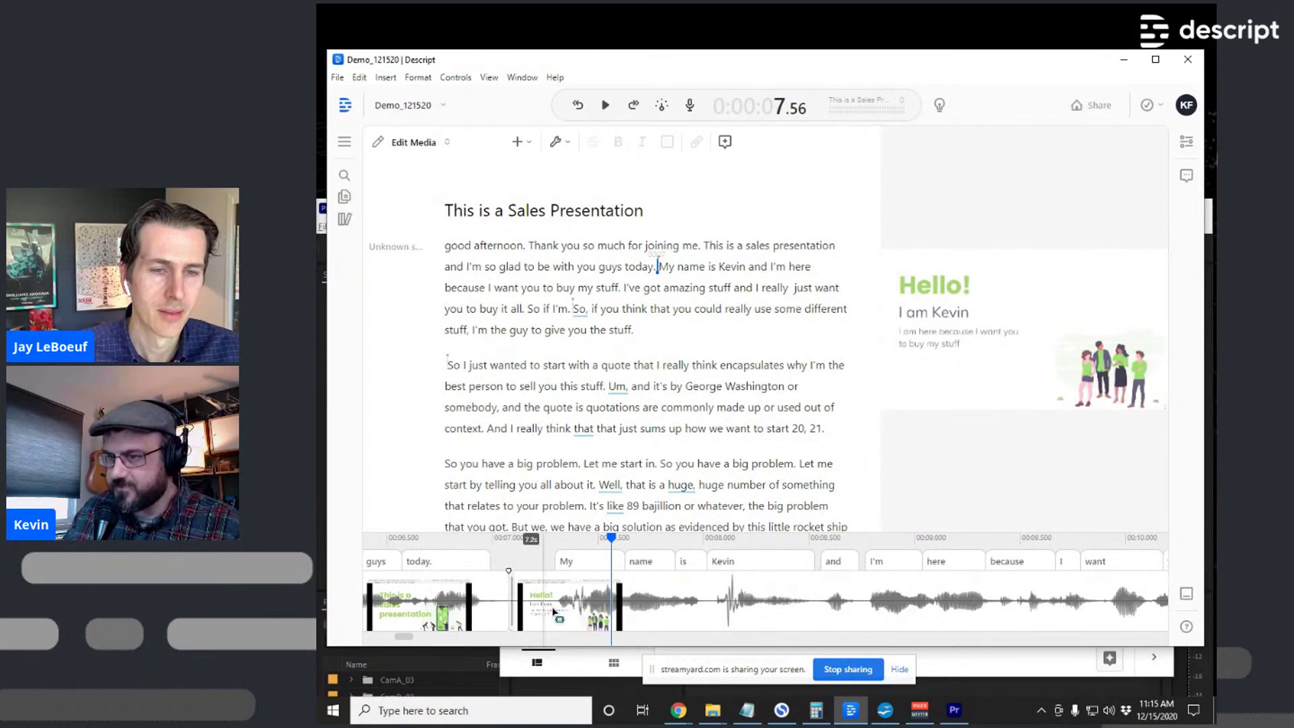
Extend the first clip's end slightly to restore a short pause before "My name is", and play across the cut
mouse_move(511, 602)
left_mouse_down()
mouse_move(547, 604)
mouse_move(532, 605)
left_mouse_up()
left_click(482, 597)
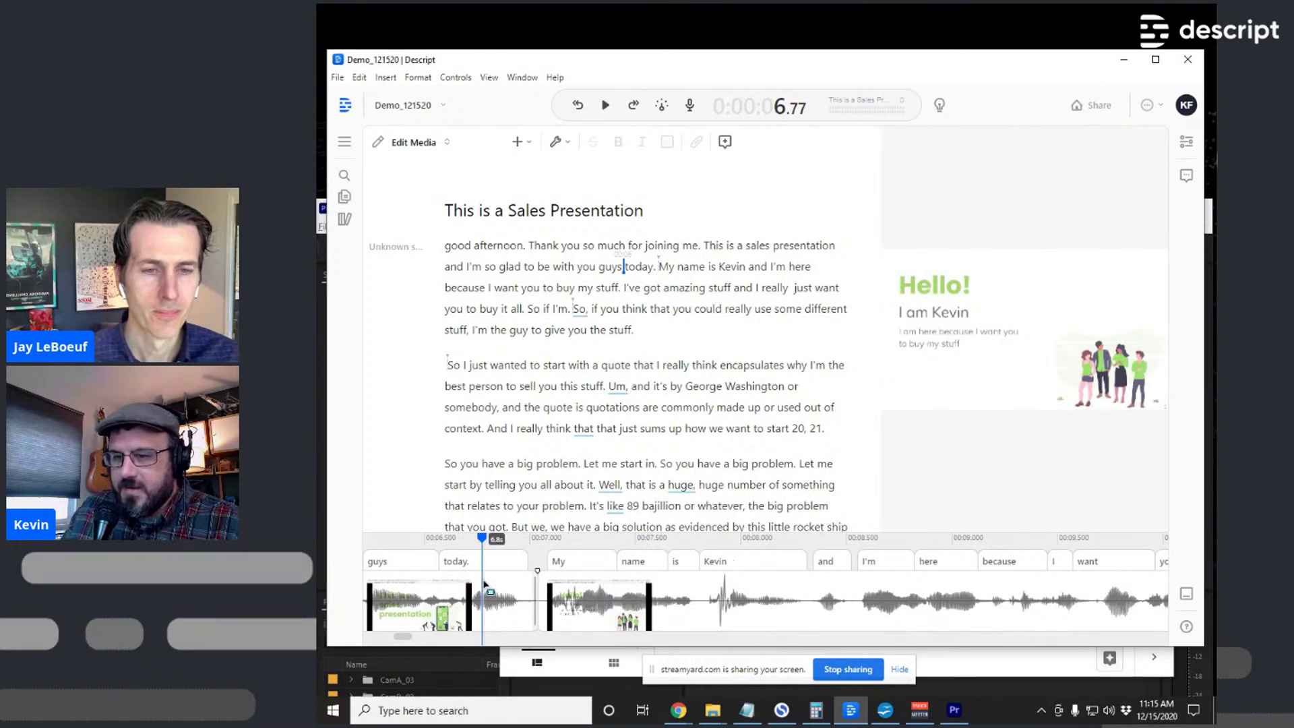
key("space")
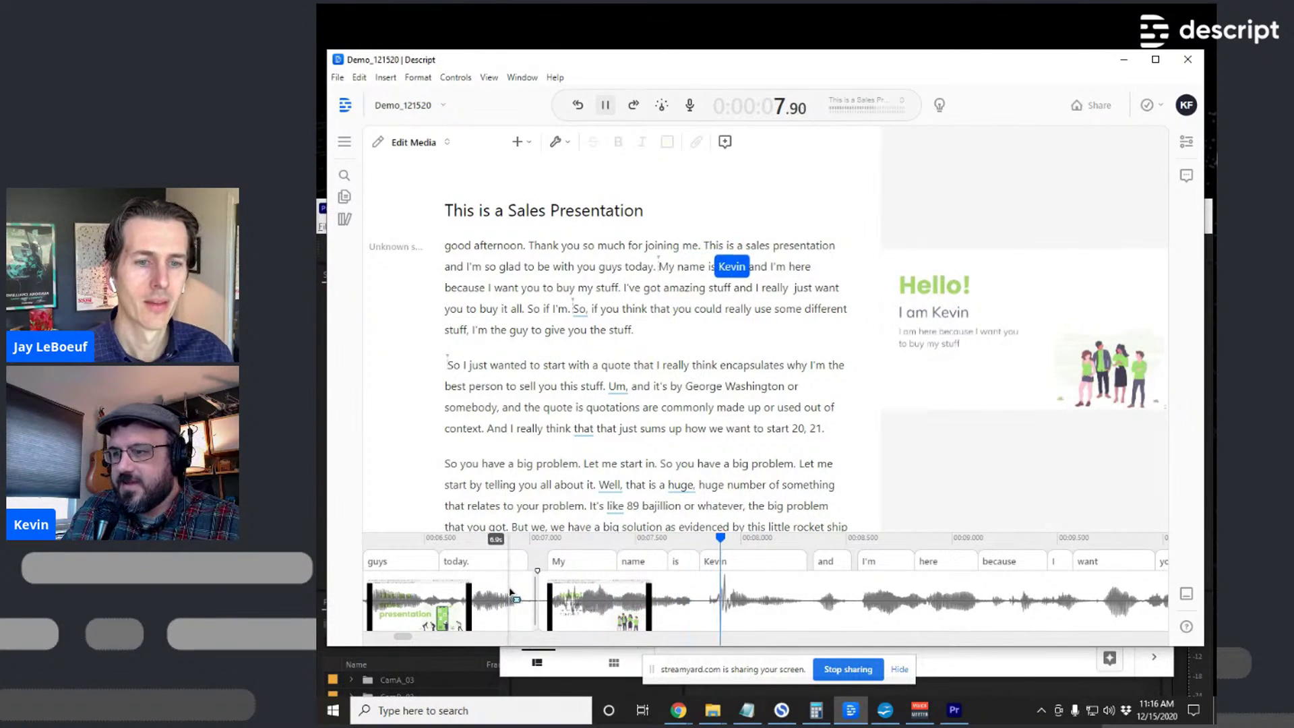
scroll(472, 583, "down", 5)
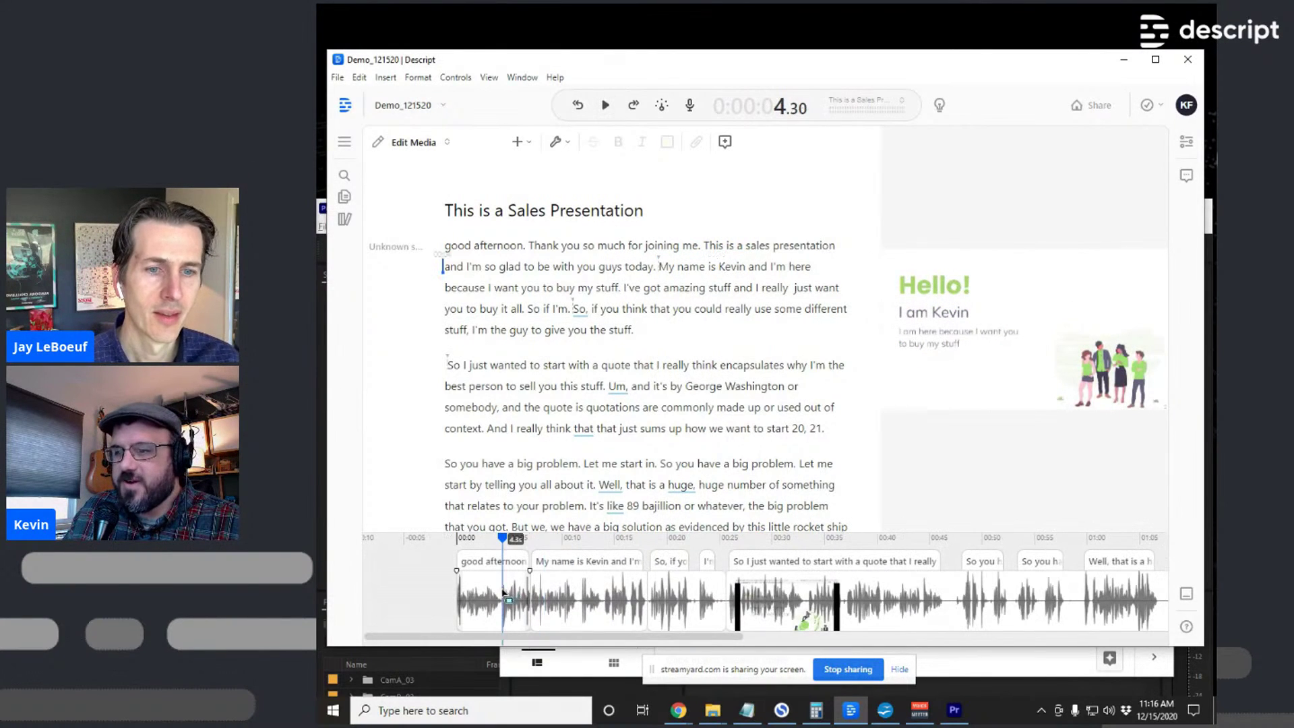
left_click(504, 593)
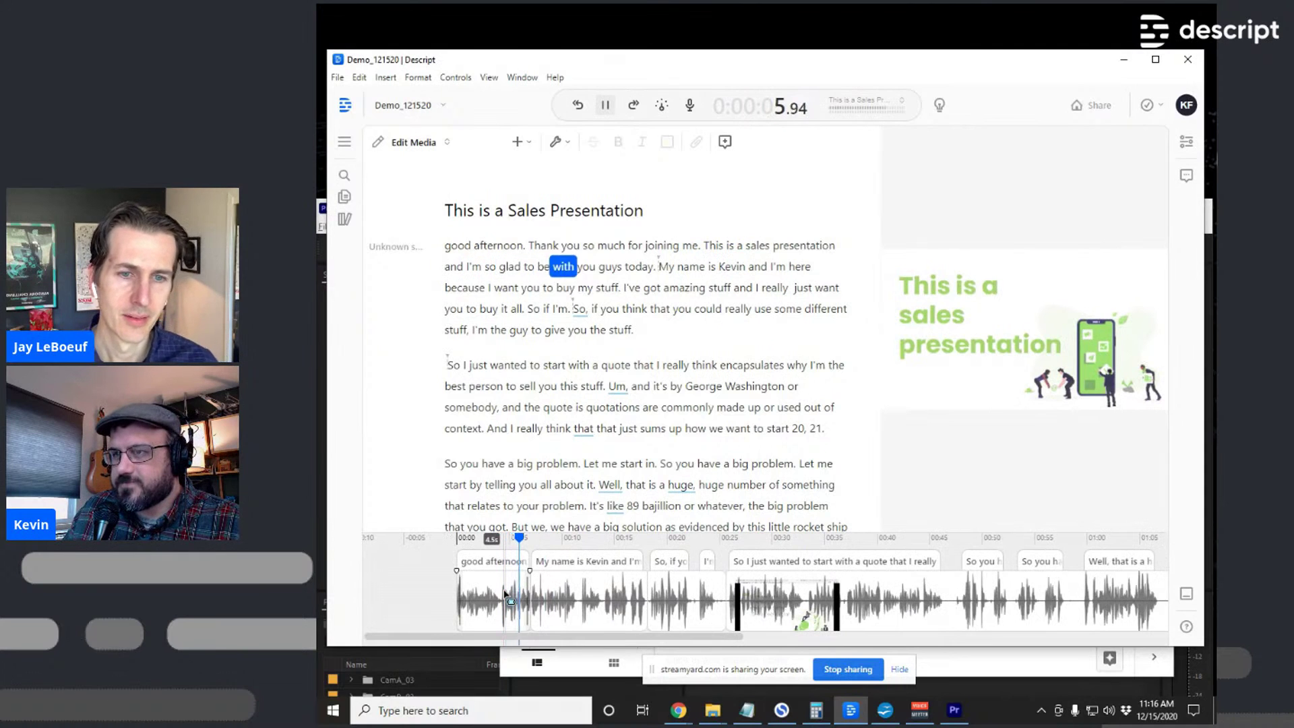
key("space")
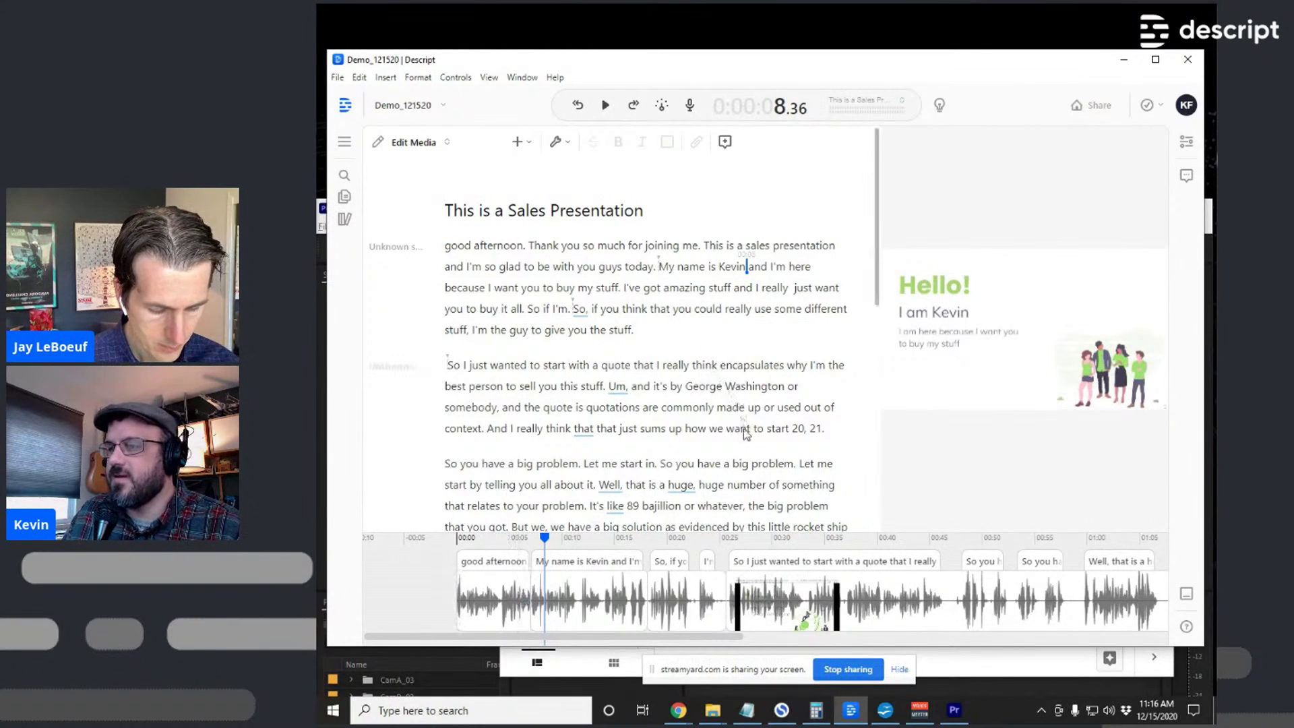
Trim the pause on the timeline just before "So I just wanted to start with a quote"
left_click_drag(706, 601, 699, 610)
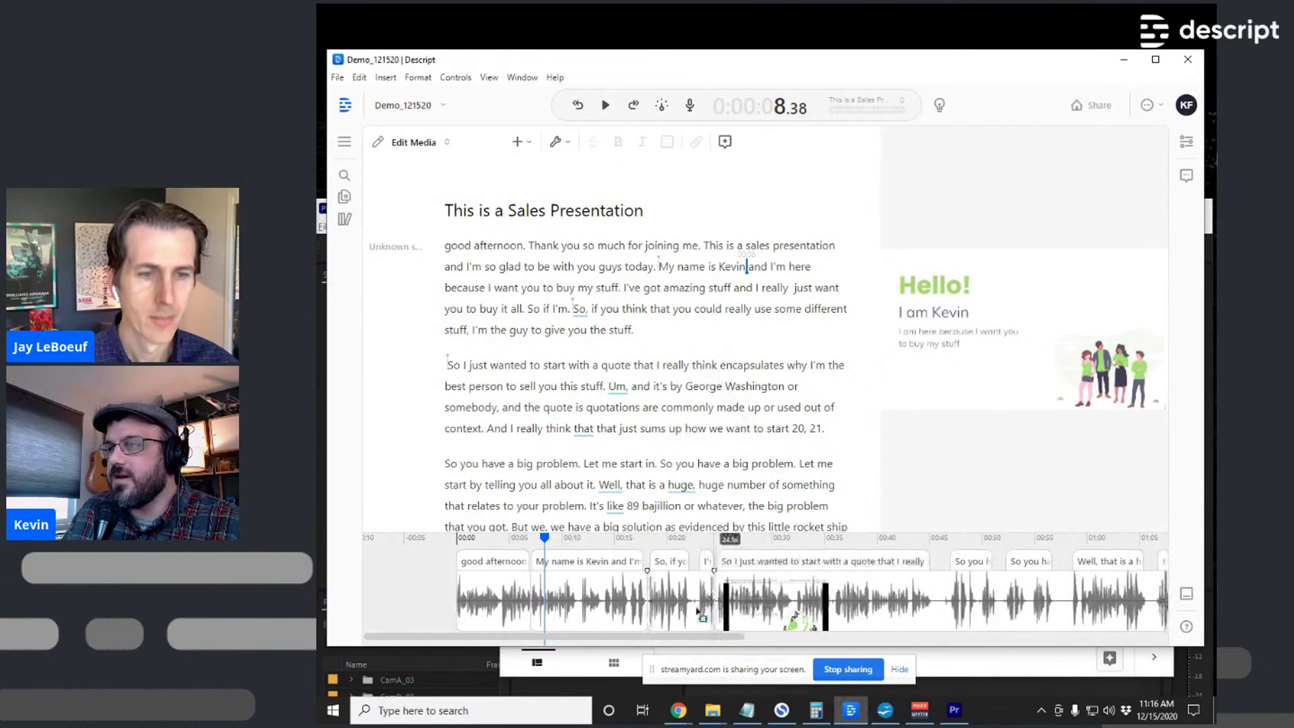
Look through the transcript and place the playhead before "It's like 89 bajillion" to view the slide there
scroll(560, 464, "down", 1)
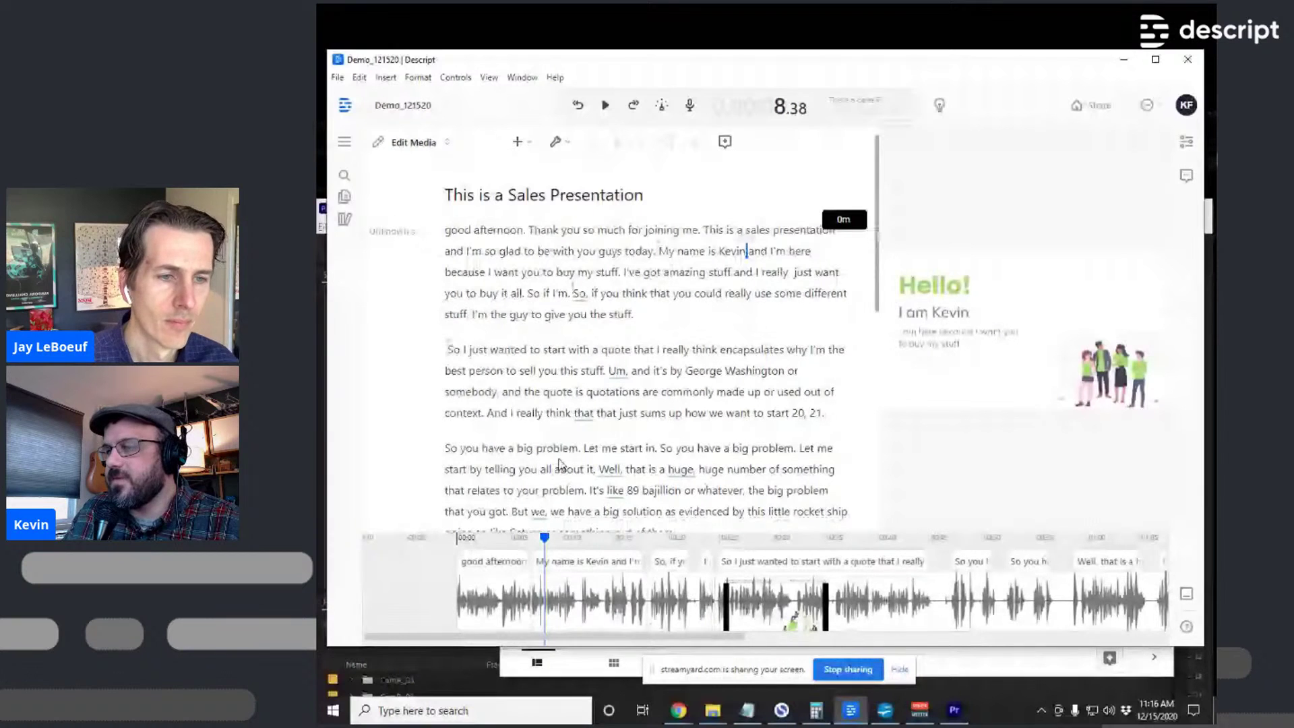
scroll(560, 464, "down", 4)
scroll(798, 300, "up", 4)
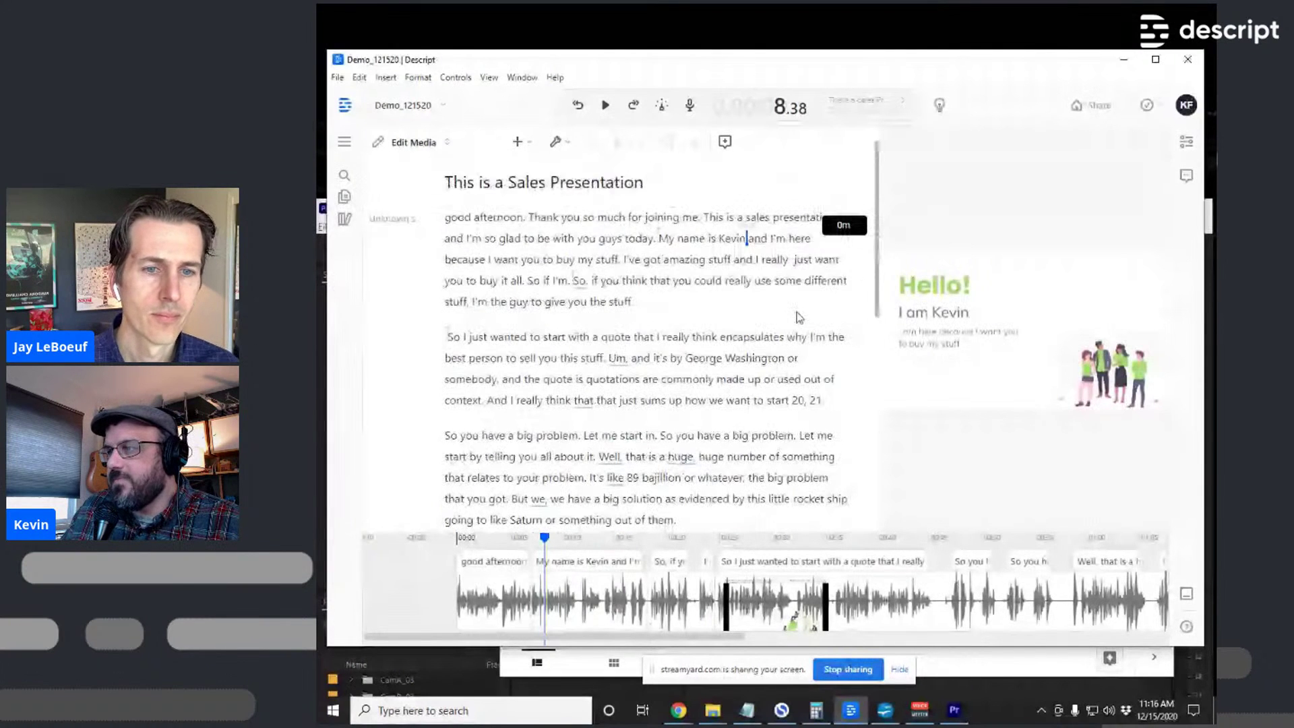
scroll(799, 316, "up", 1)
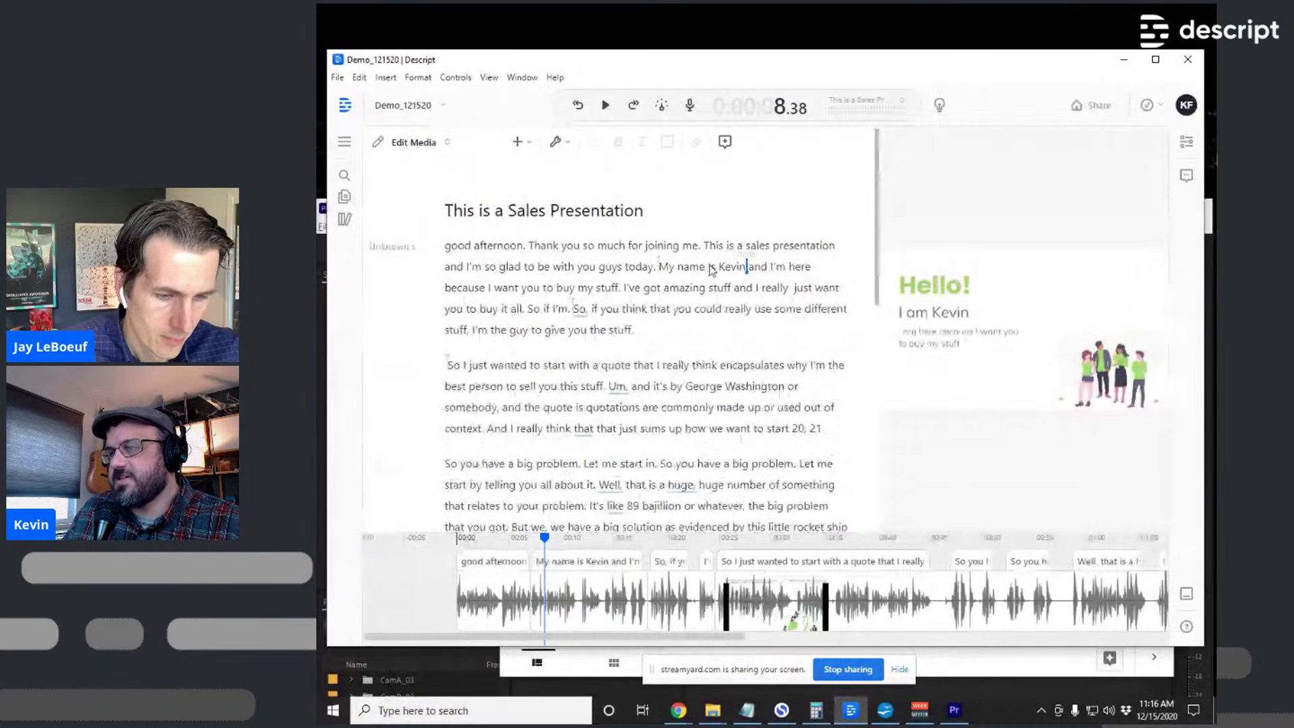
scroll(715, 318, "down", 3)
scroll(714, 318, "down", 1)
left_click(634, 392)
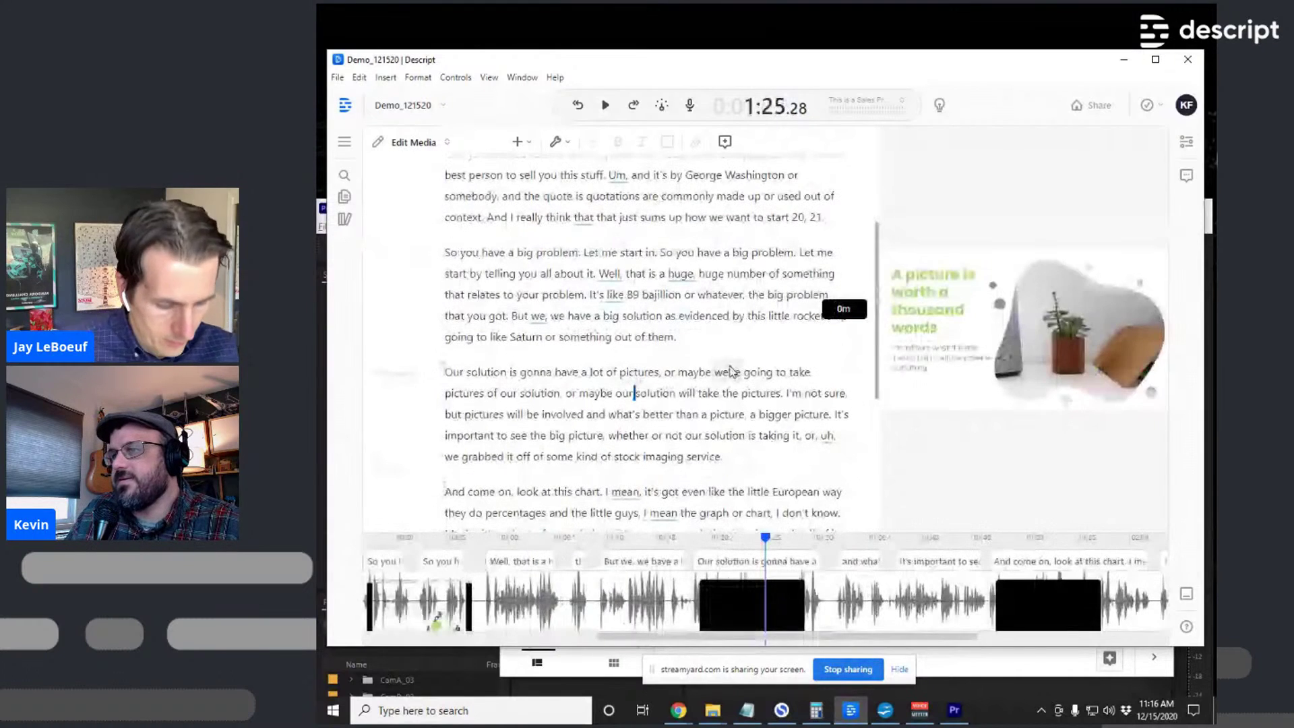
scroll(682, 361, "down", 1)
left_click(586, 225)
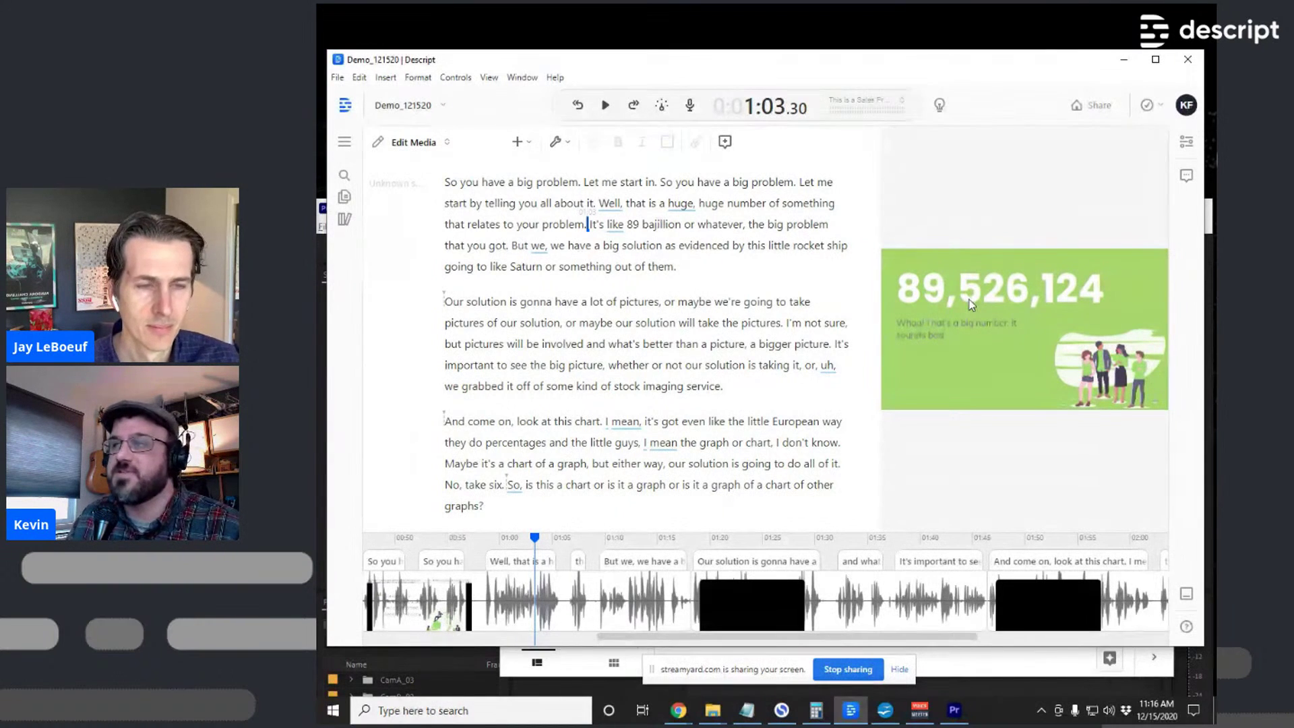
Review the list of items that can be inserted at the playhead and close it without choosing one
left_click(524, 144)
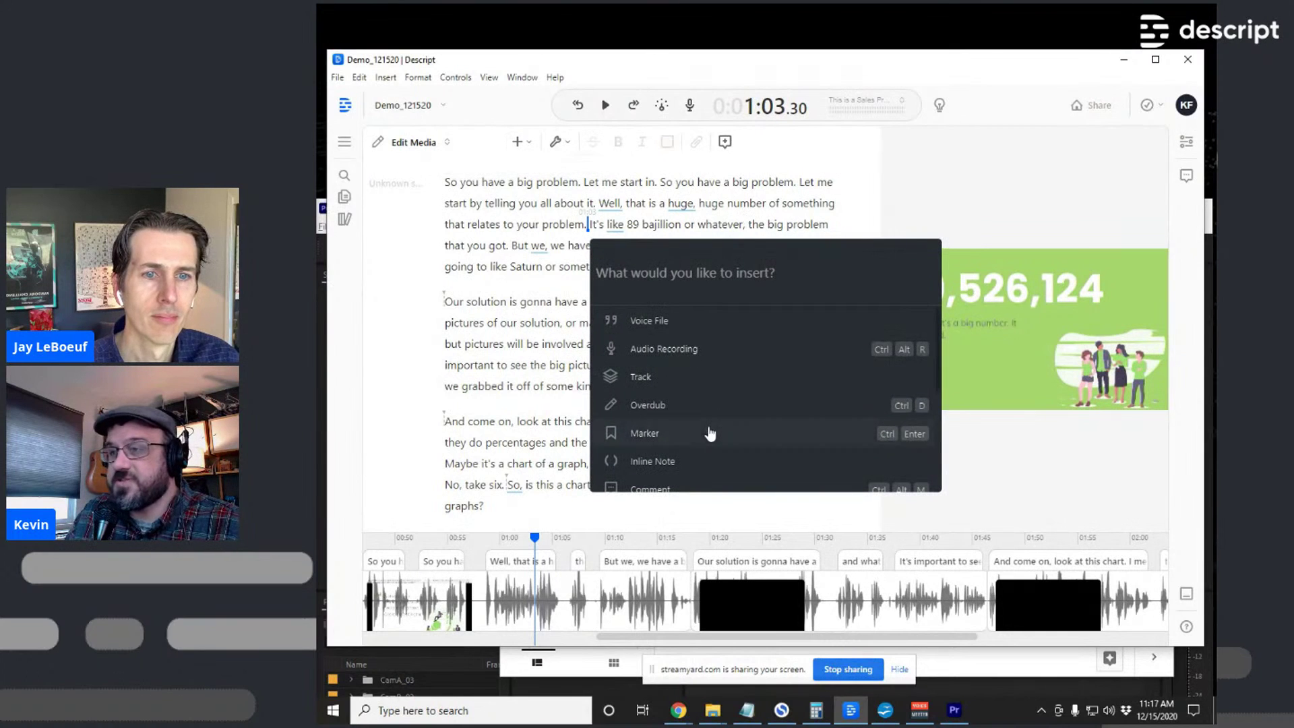
scroll(694, 428, "down", 4)
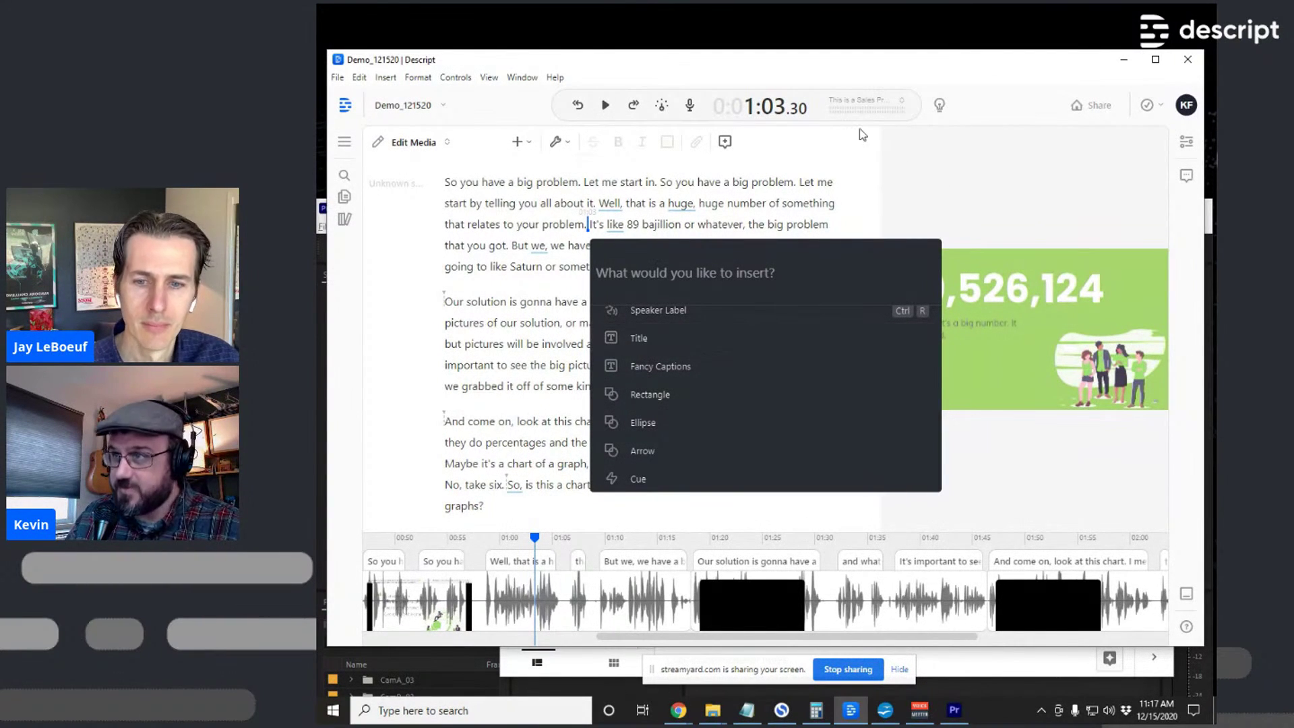
key("Escape")
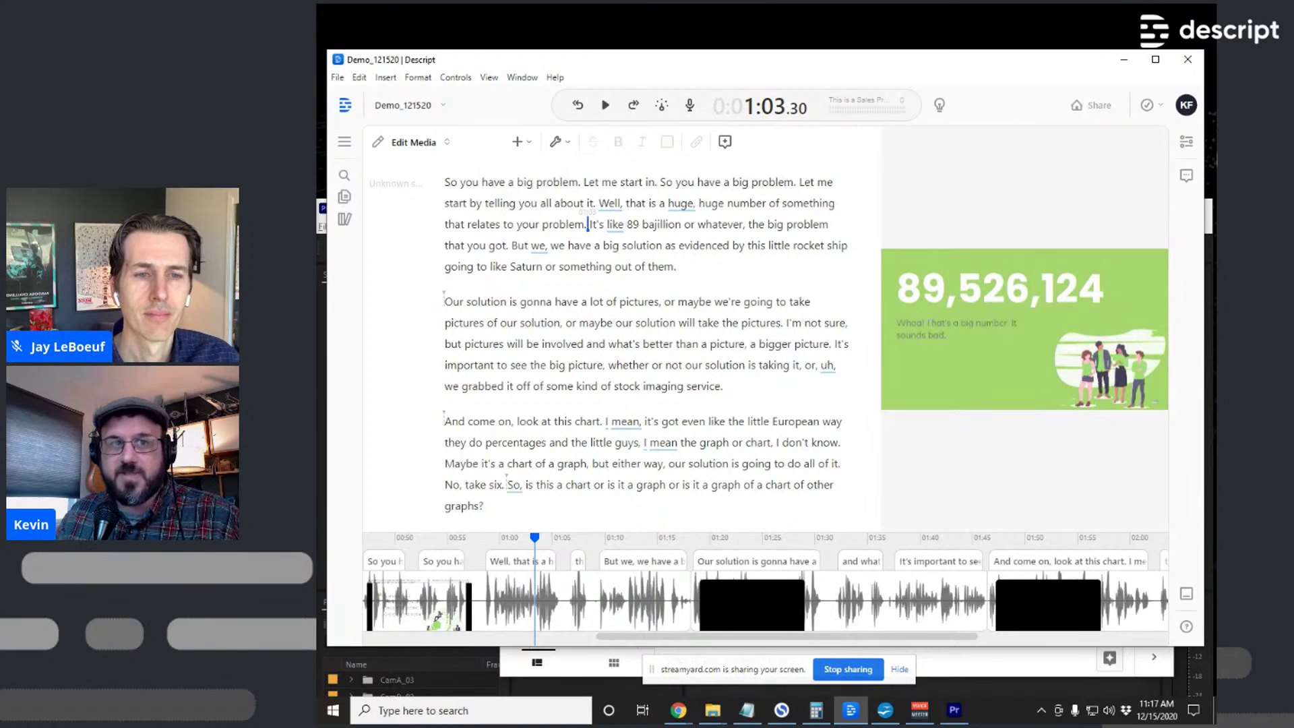
Switch to File Explorer and try to bring the Gower - SlidesCarnival image into the script at "It's like 89 bajillion"
key("alt+Tab")
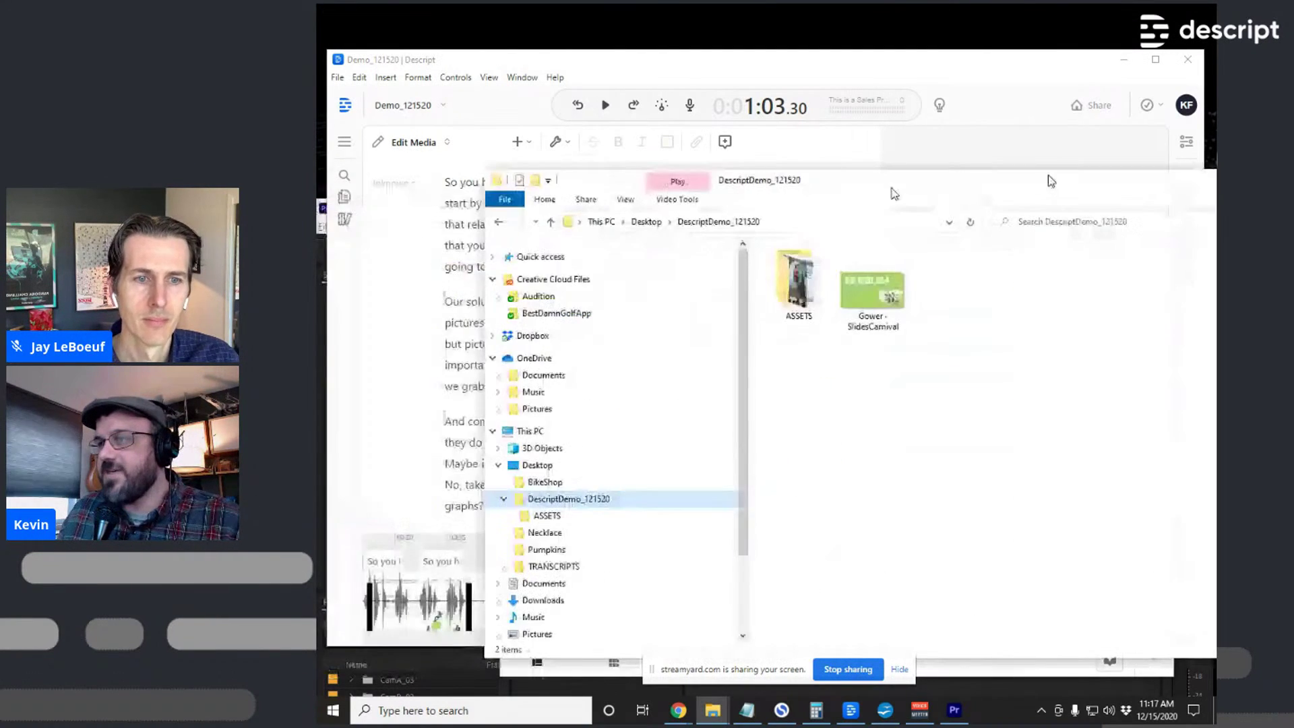
left_click(740, 390)
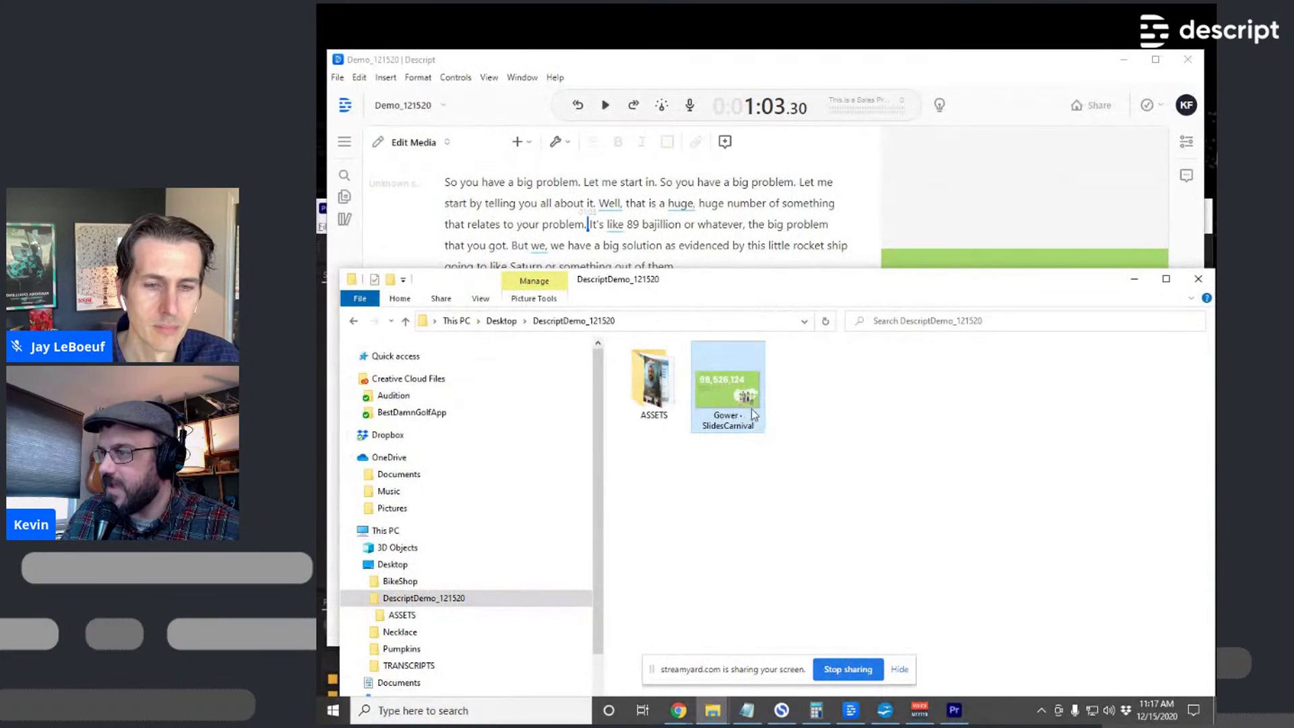
left_click_drag(776, 286, 1020, 481)
left_click_drag(962, 574, 597, 264)
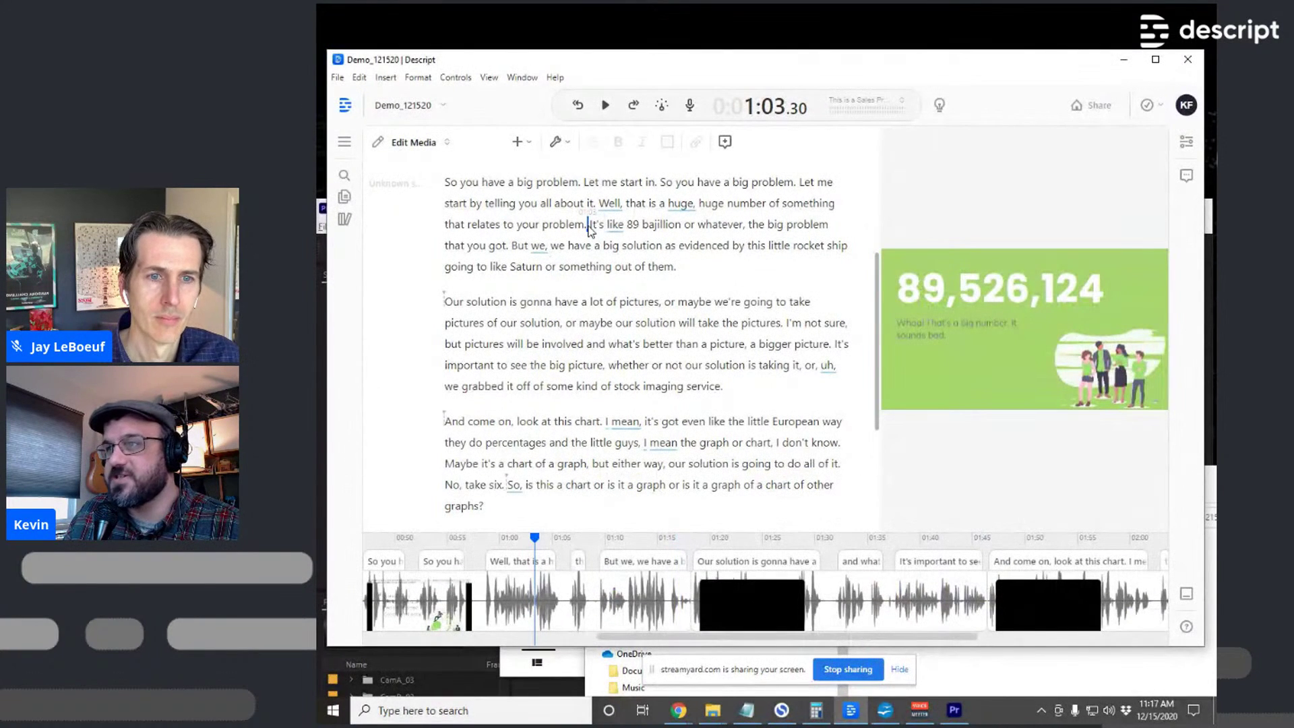
Highlight the passage from "It's like 89 bajillion" to "something out of them.", and return the playhead to "telling you all about it"
left_click_drag(588, 229, 685, 266)
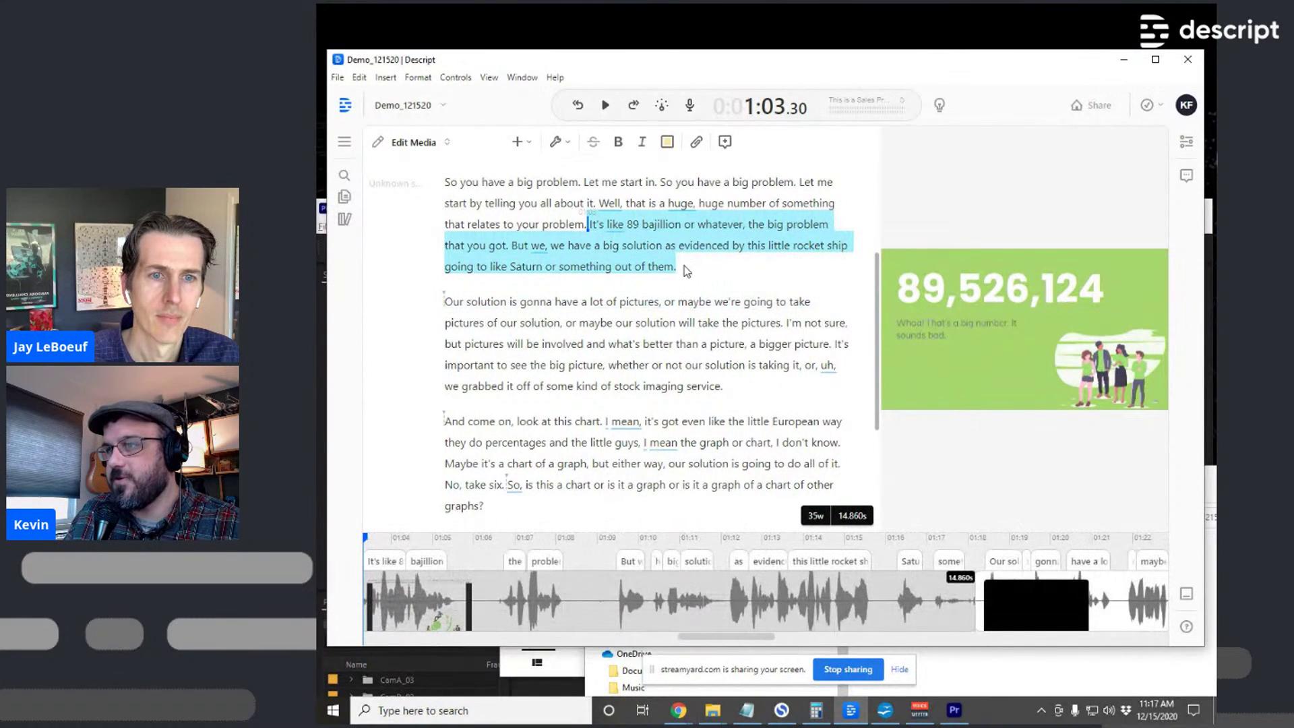
left_click(574, 202)
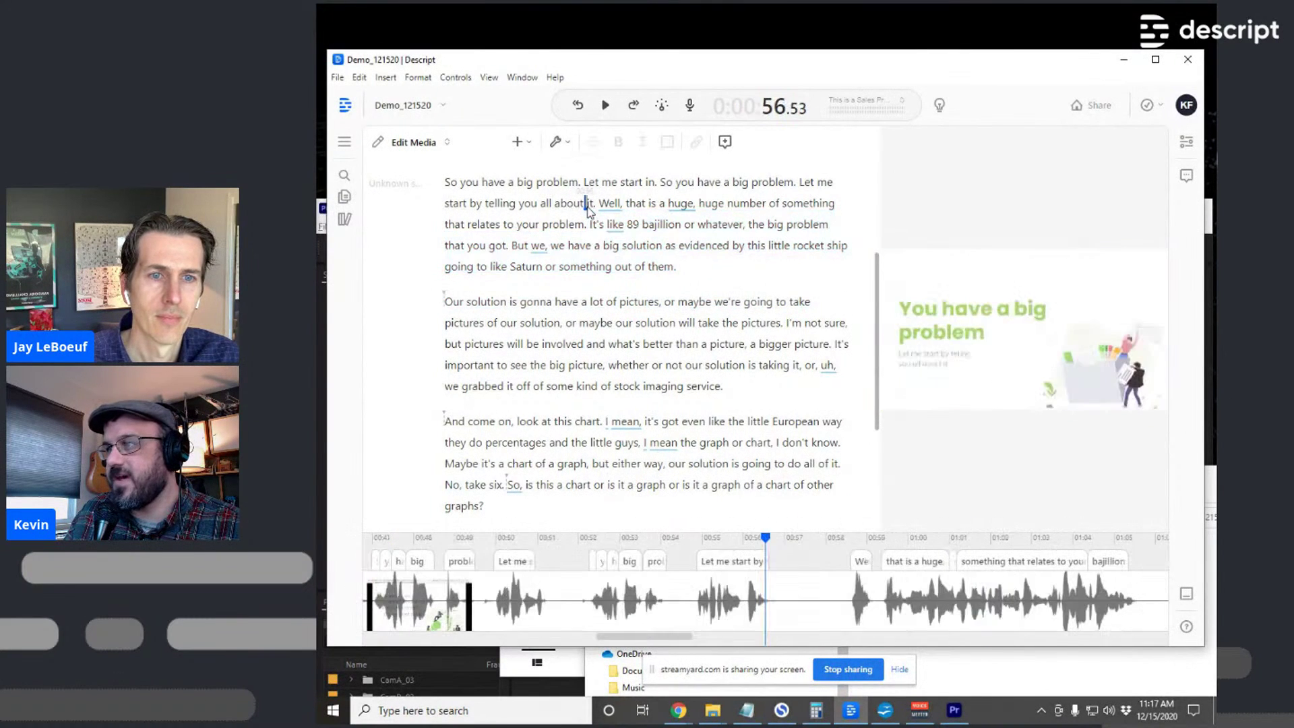
Scrub around "telling you all about it. Well, that is a huge" to find where the recorded slide changes to 89,526,124
left_click(589, 225)
left_click_drag(504, 225, 466, 225)
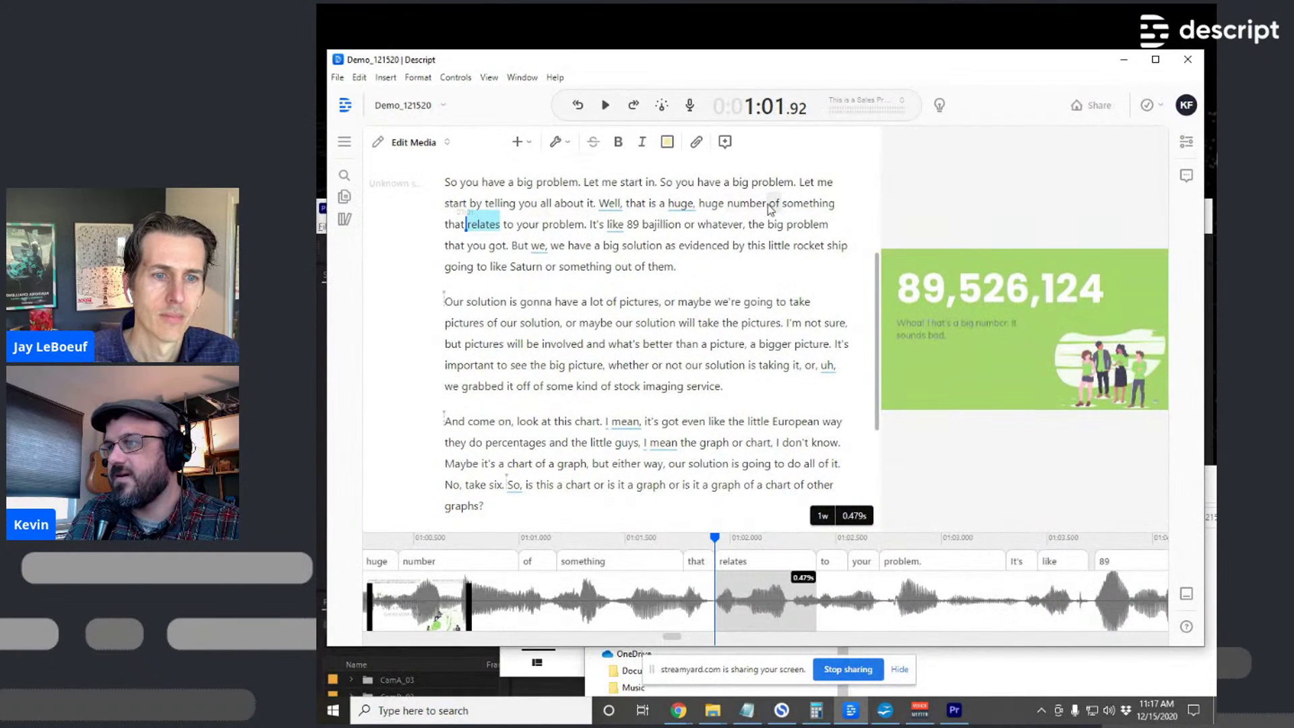
left_click(704, 206)
left_click(662, 603)
left_click(623, 604)
left_click(519, 603)
left_click(502, 603)
scroll(504, 602, "down", 5)
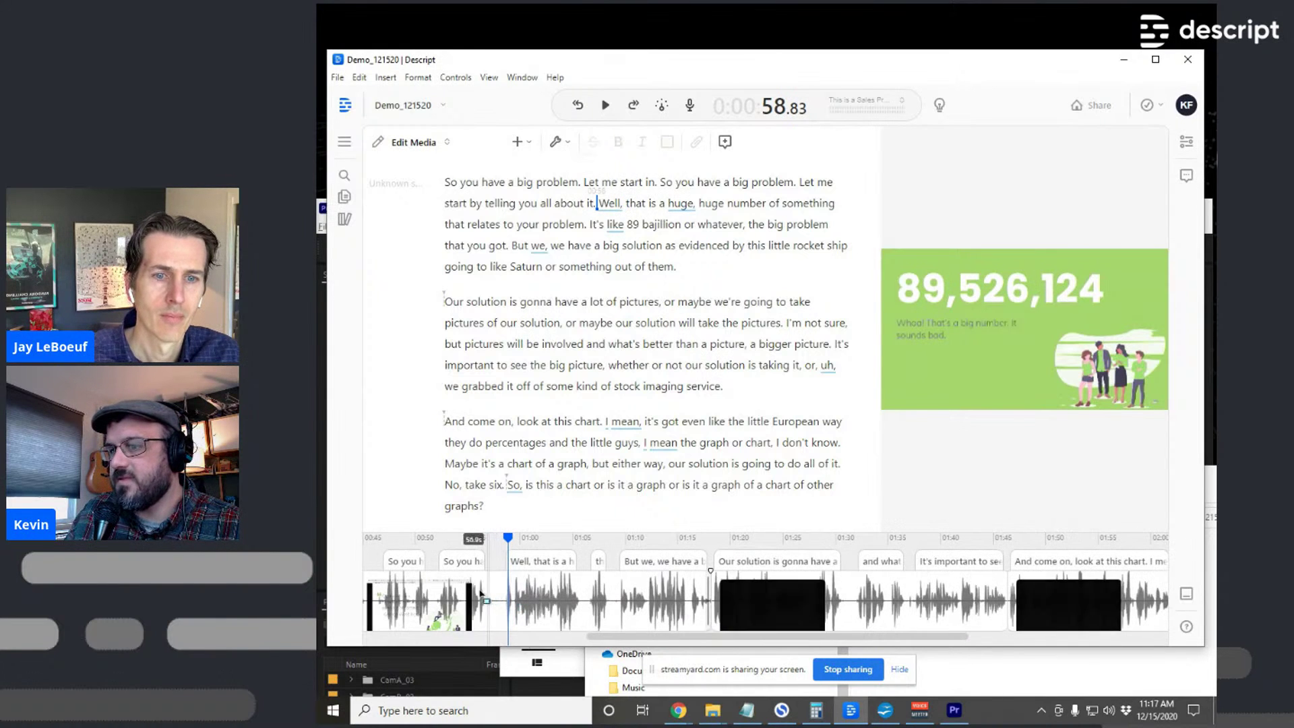
left_click_drag(507, 600, 478, 600)
mouse_move(508, 539)
left_mouse_down()
mouse_move(465, 538)
mouse_move(495, 539)
left_mouse_up()
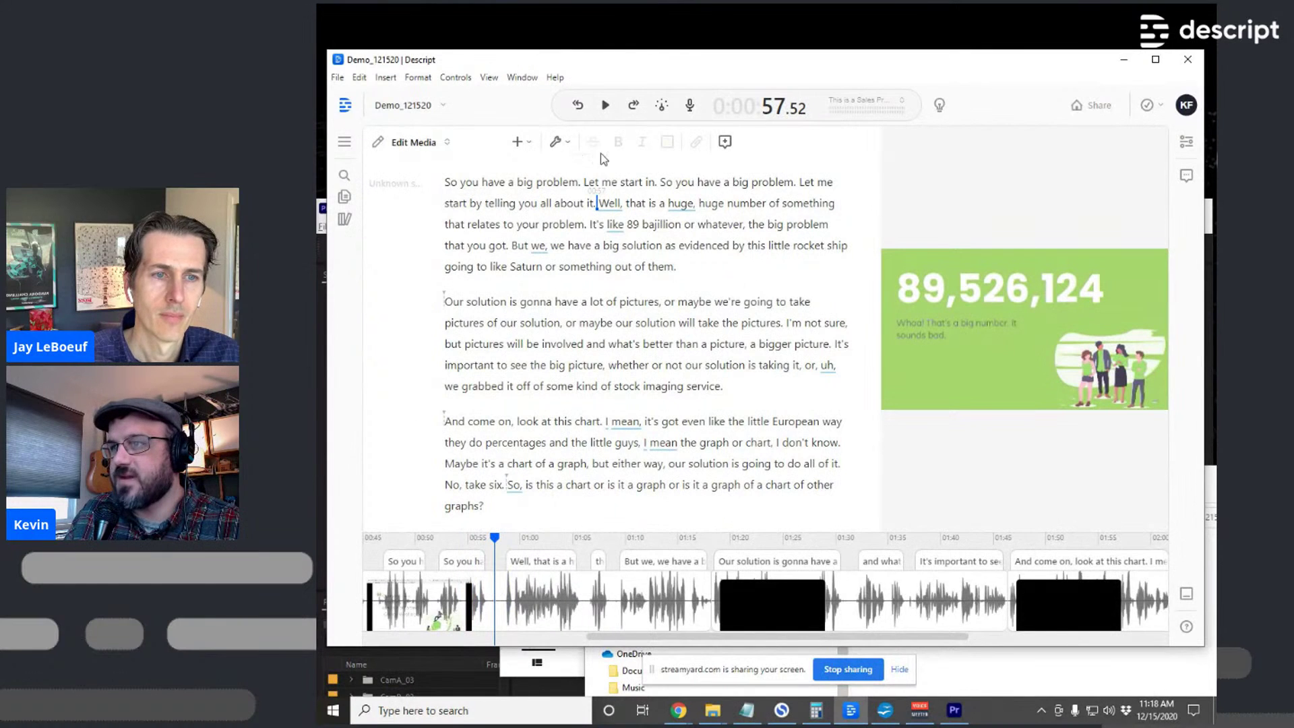
Attach the Gower - SlidesCarnival-1 image from File Explorer to the passage from "Well, that is a huge" to "something out of them."
left_click_drag(607, 211, 688, 282)
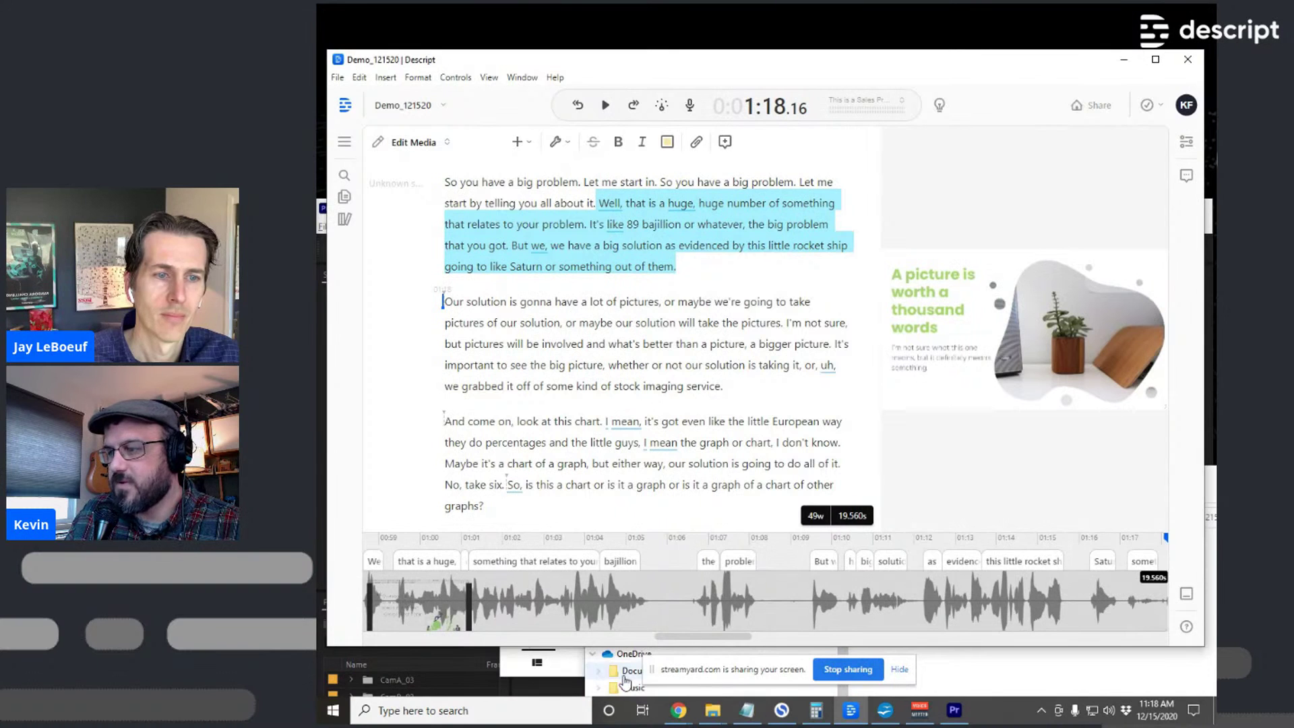
left_click(1120, 671)
left_click_drag(1055, 469, 1089, 307)
mouse_move(1014, 438)
left_mouse_down()
mouse_move(1019, 448)
mouse_move(784, 320)
mouse_move(686, 246)
left_mouse_up()
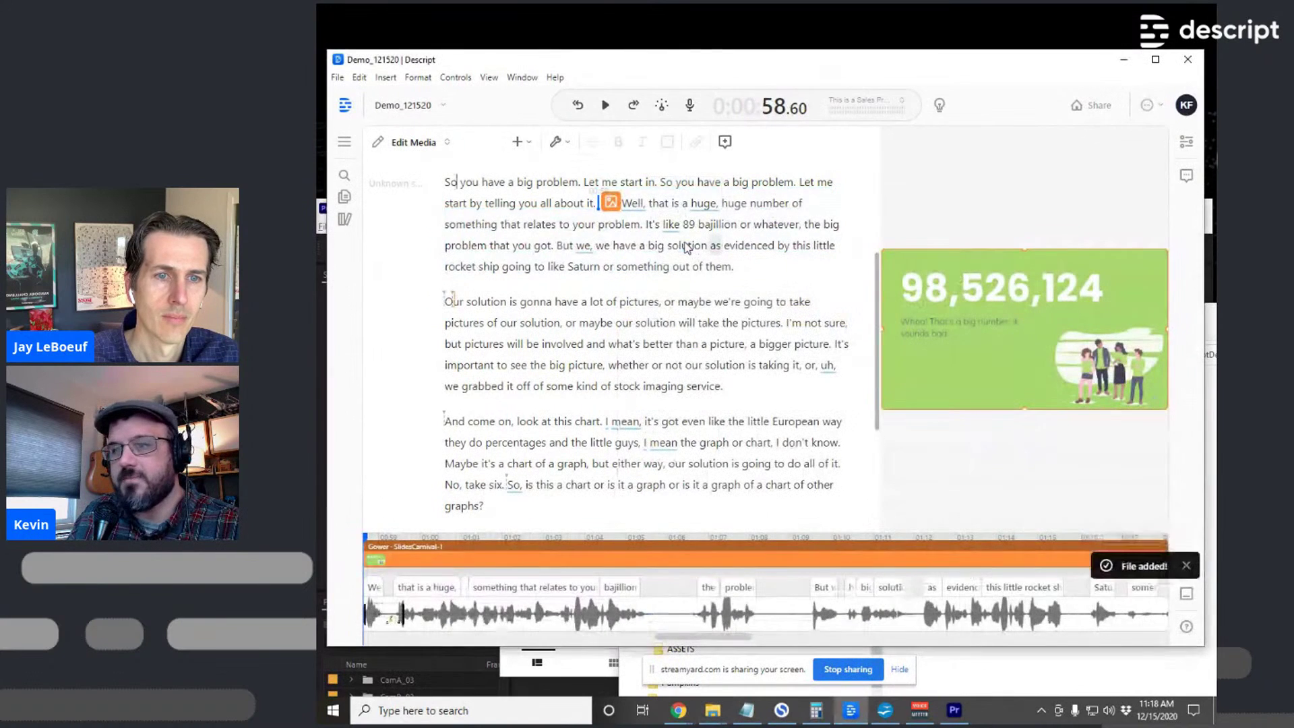
Scrub across the added image in the timeline to compare it with the recorded slides, ending before "Let me start by telling you"
scroll(449, 590, "down", 3)
left_click_drag(451, 551, 501, 540)
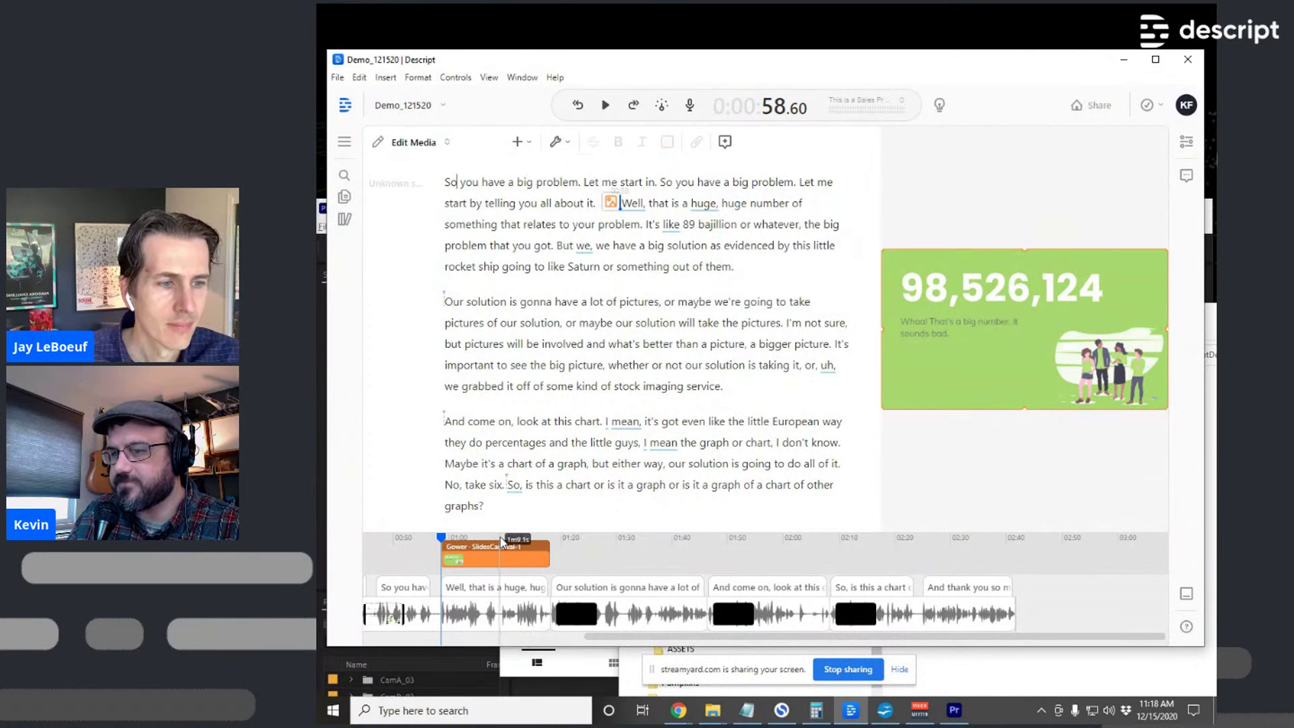
left_click(502, 540)
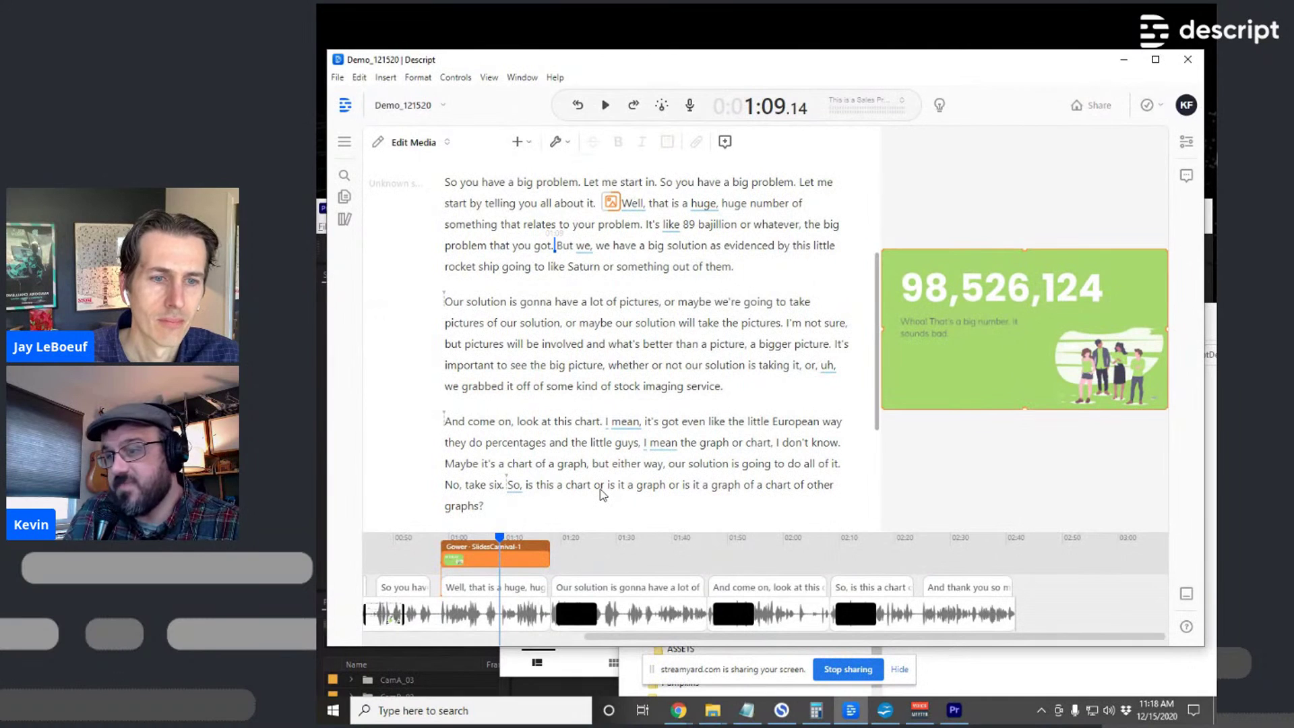
left_click(435, 538)
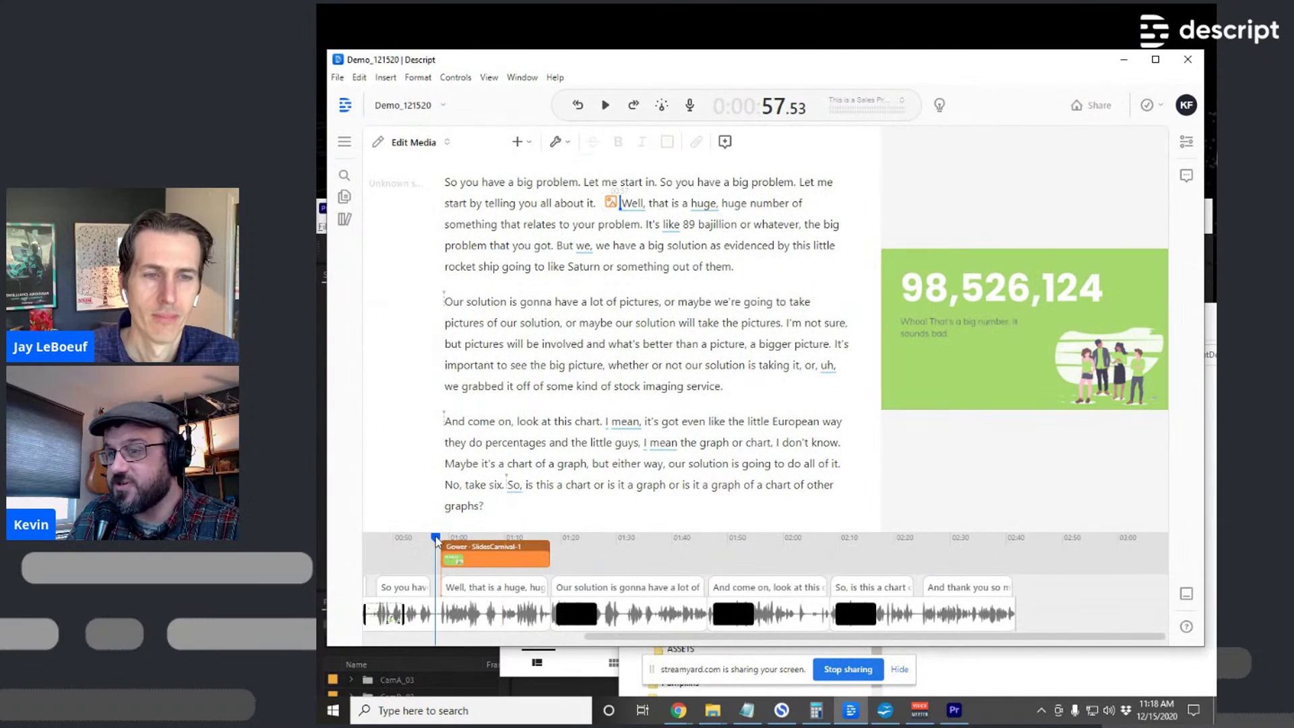
left_click(430, 538)
left_click(436, 538)
left_click_drag(436, 539, 419, 542)
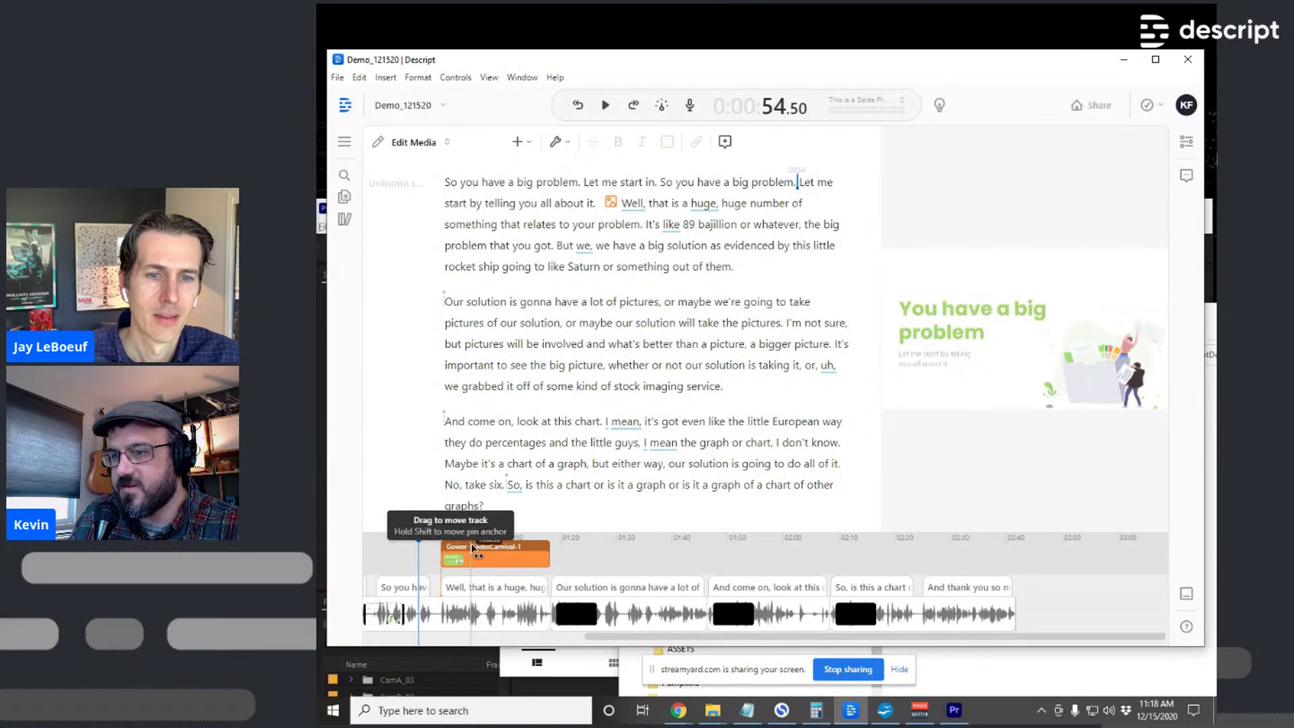
Move the image clip's start to the playhead at 54.50 s and extend its end to just after "Our solution"
mouse_move(482, 548)
left_mouse_down()
mouse_move(457, 550)
mouse_move(470, 549)
left_mouse_up()
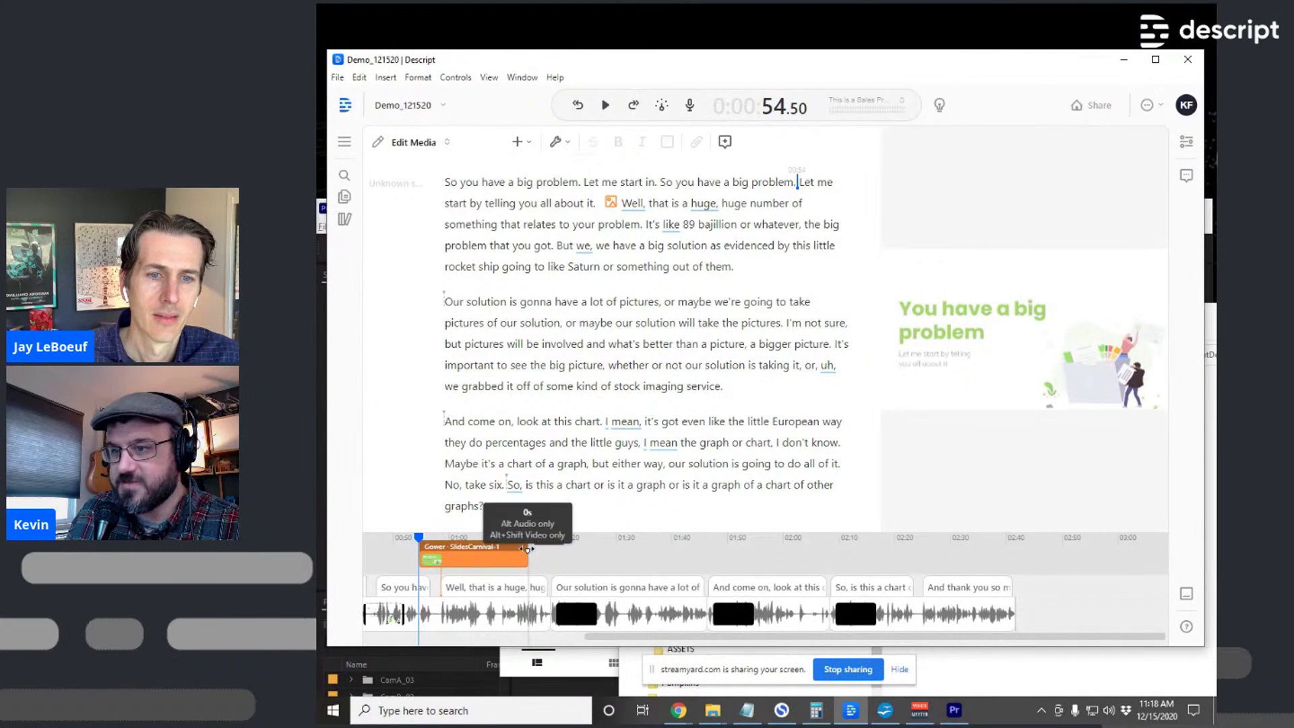
left_click_drag(528, 550, 547, 557)
left_click(545, 540)
left_click_drag(547, 544, 565, 550)
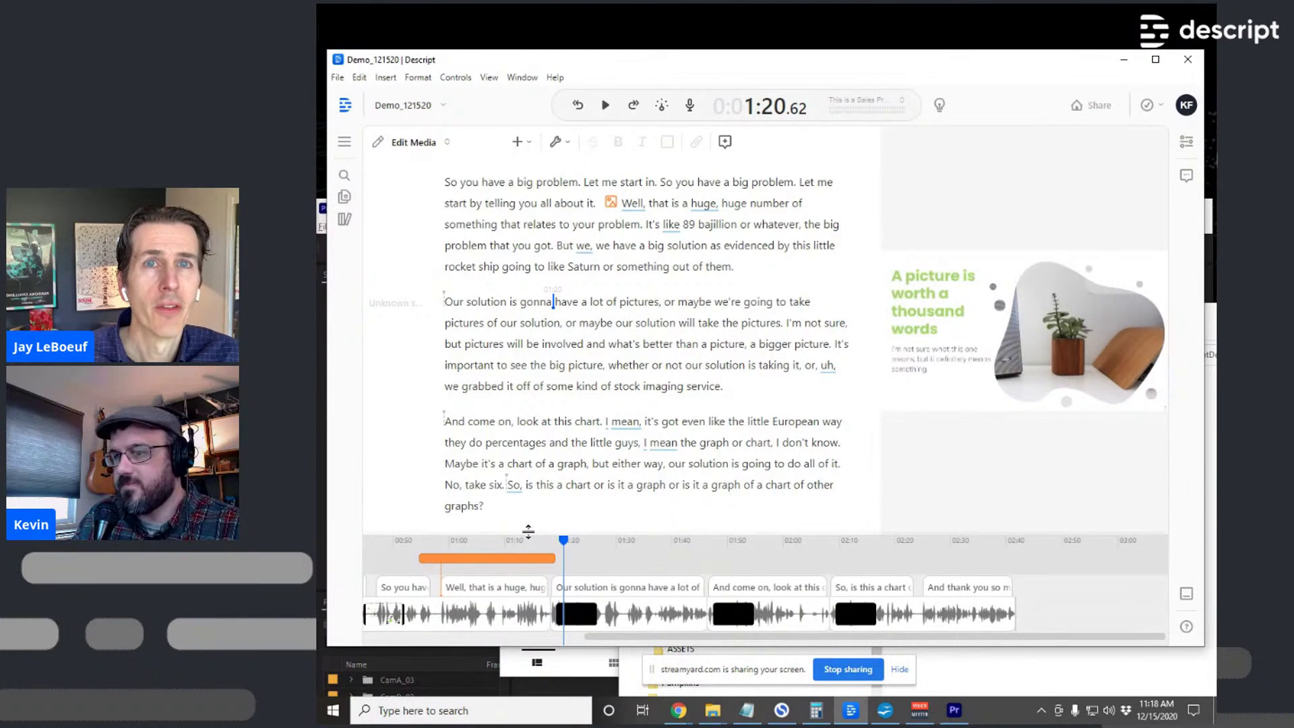
Enlarge the timeline and show the image clip's properties with the playhead at 1:08 within the clip
left_click_drag(534, 534, 532, 488)
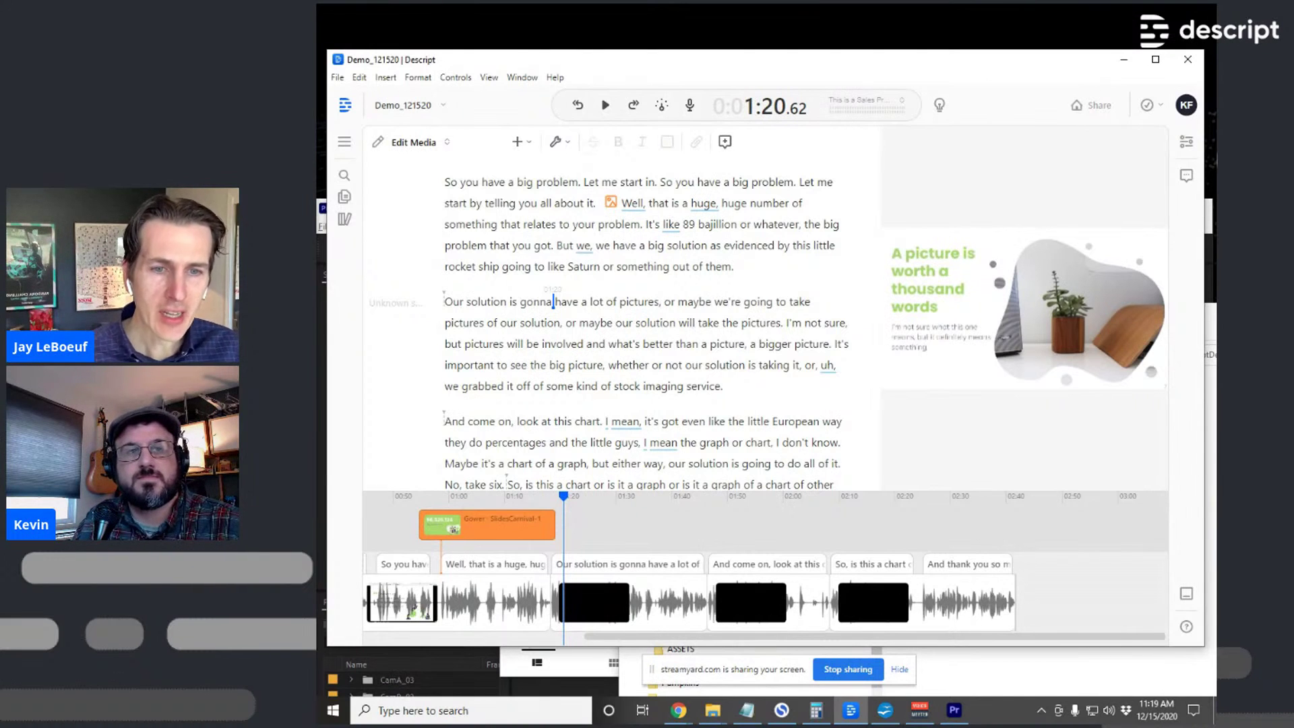
left_click(521, 521)
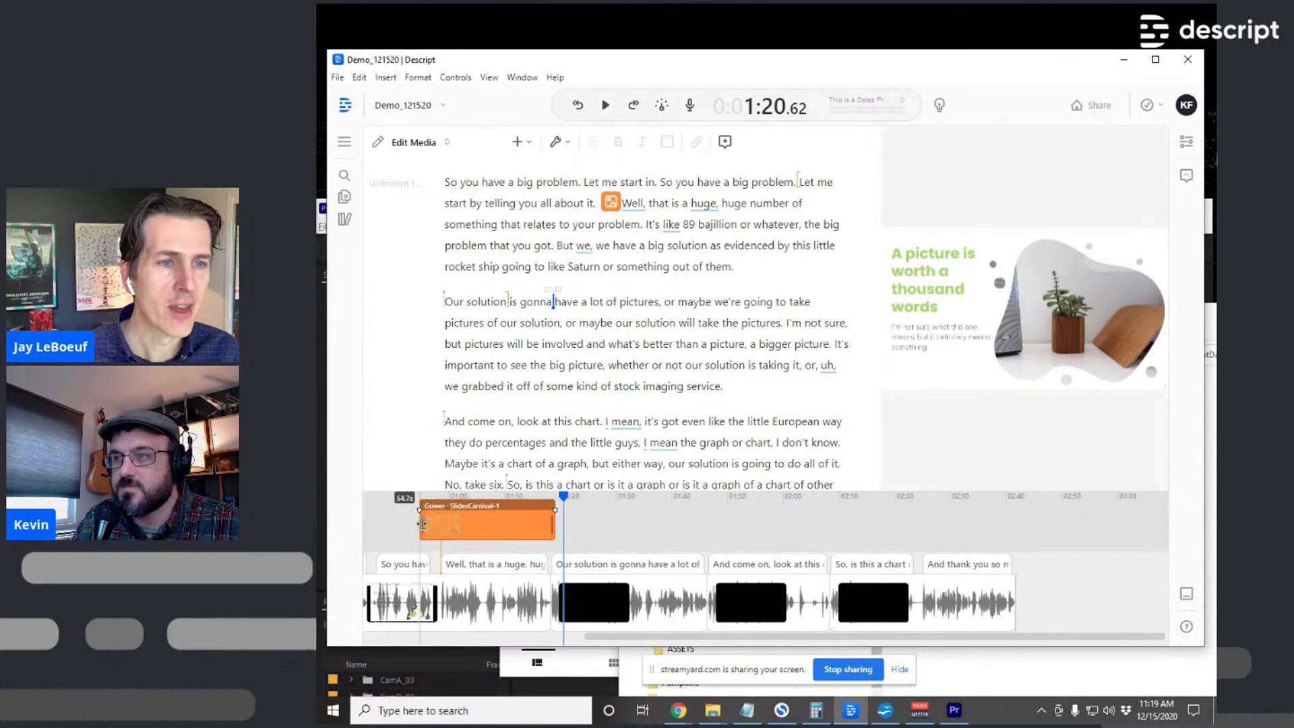
left_click(1186, 141)
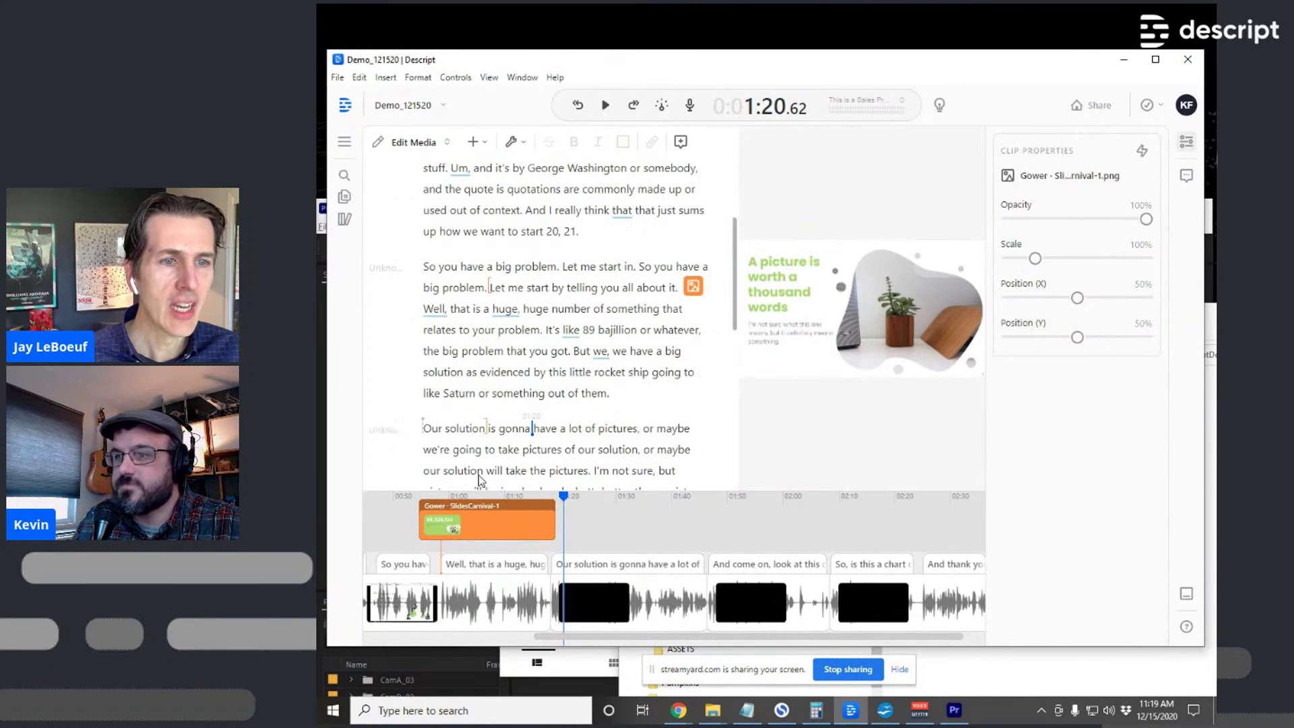
key("Escape")
left_click(495, 497)
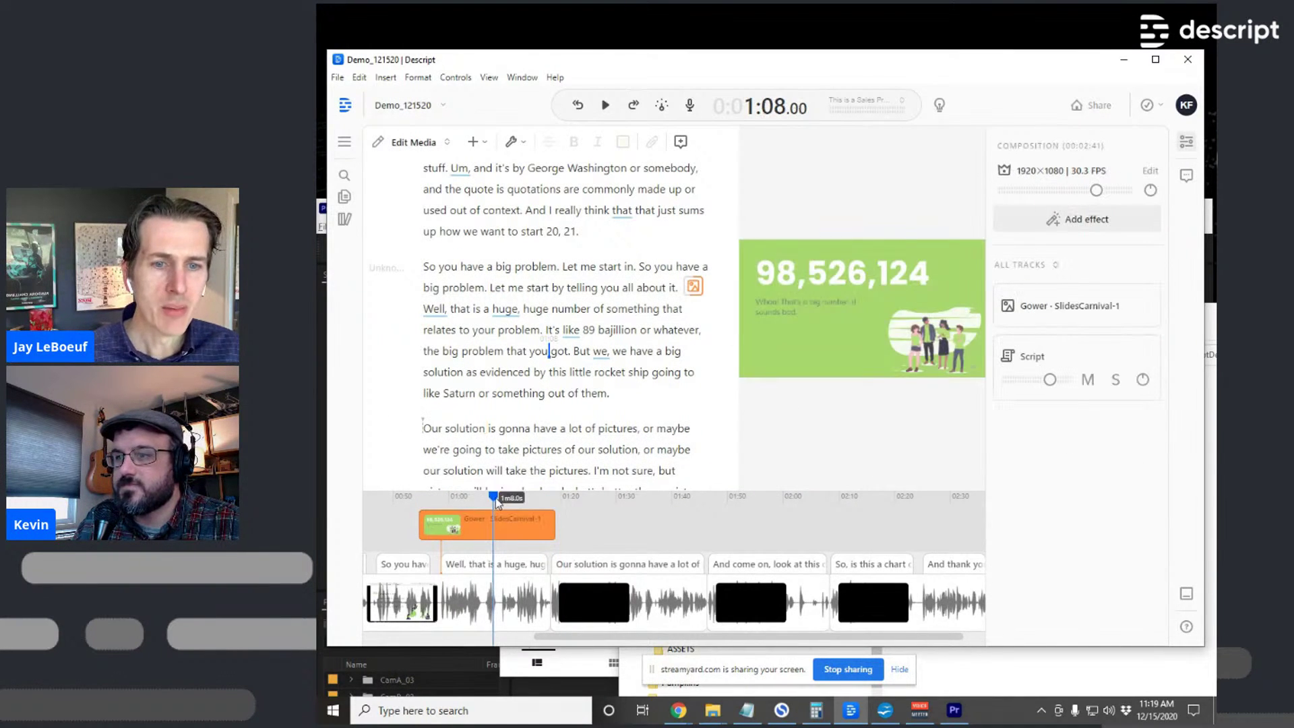
left_click(521, 538)
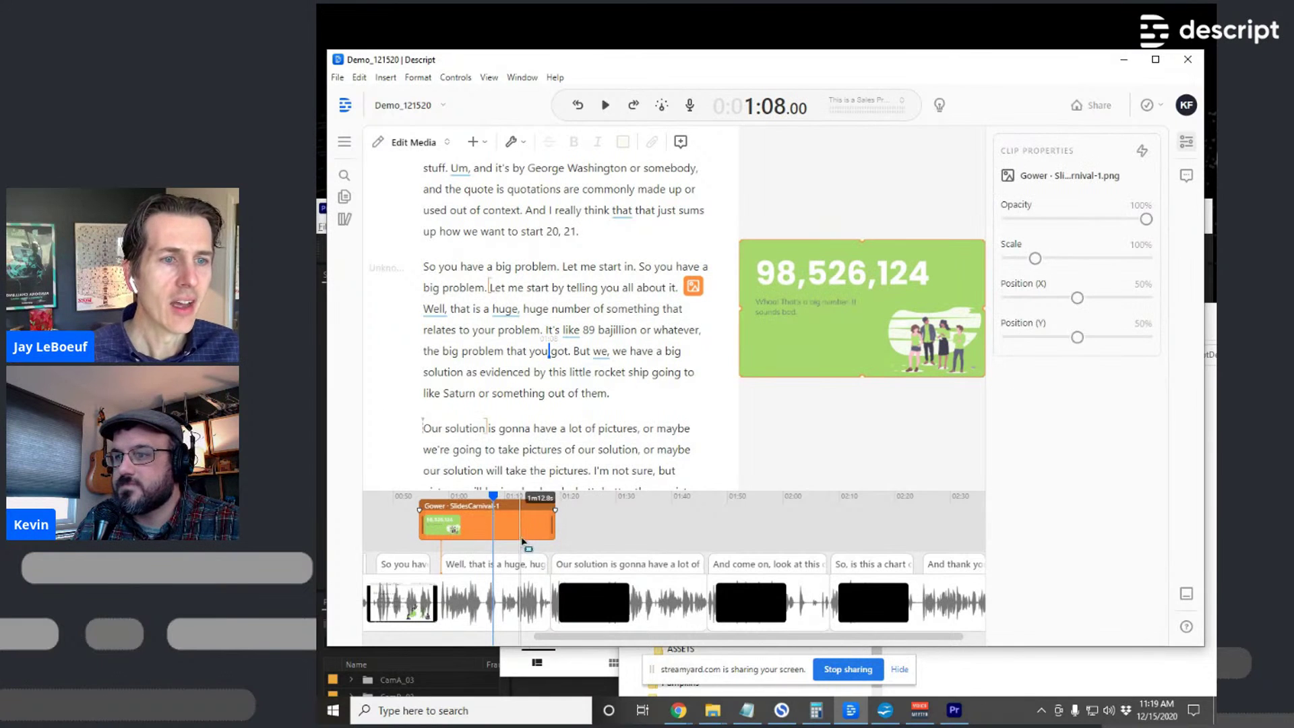
Try scaling the image up to 340%, then restore its scale to 100%
left_click_drag(1045, 219, 1184, 240)
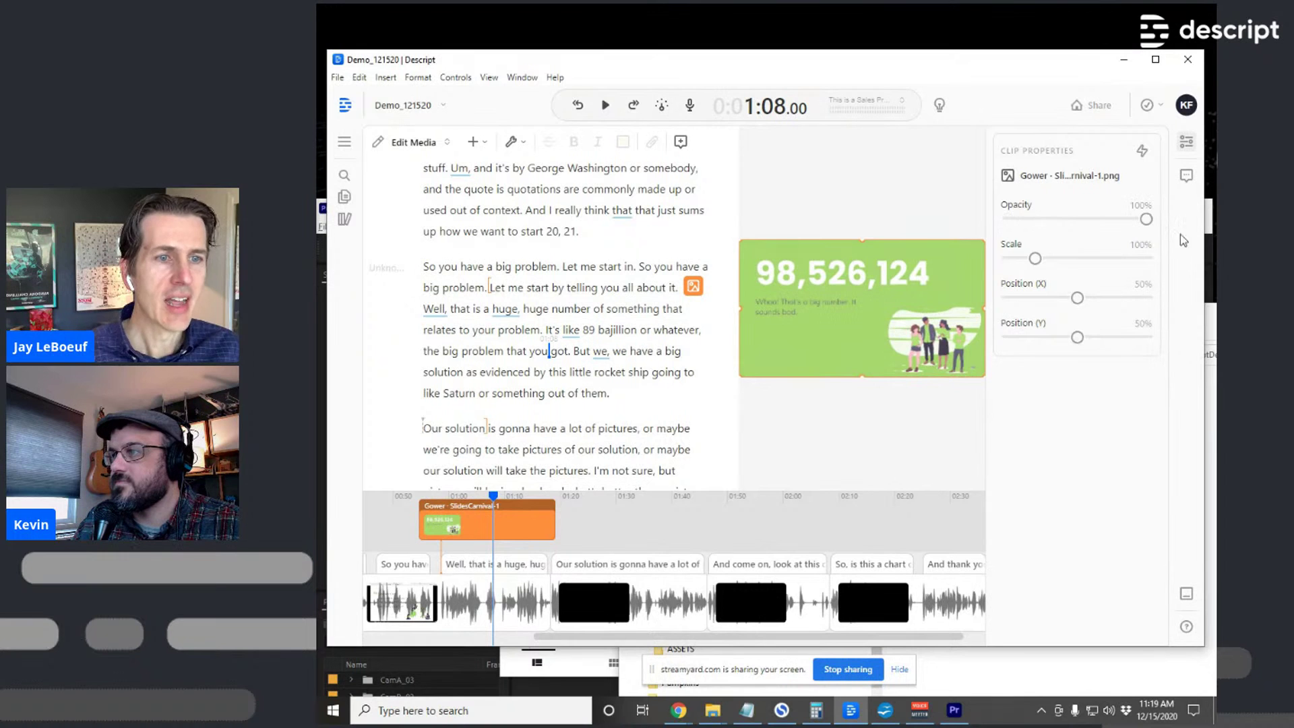
left_click_drag(1031, 260, 1073, 272)
left_click(1140, 244)
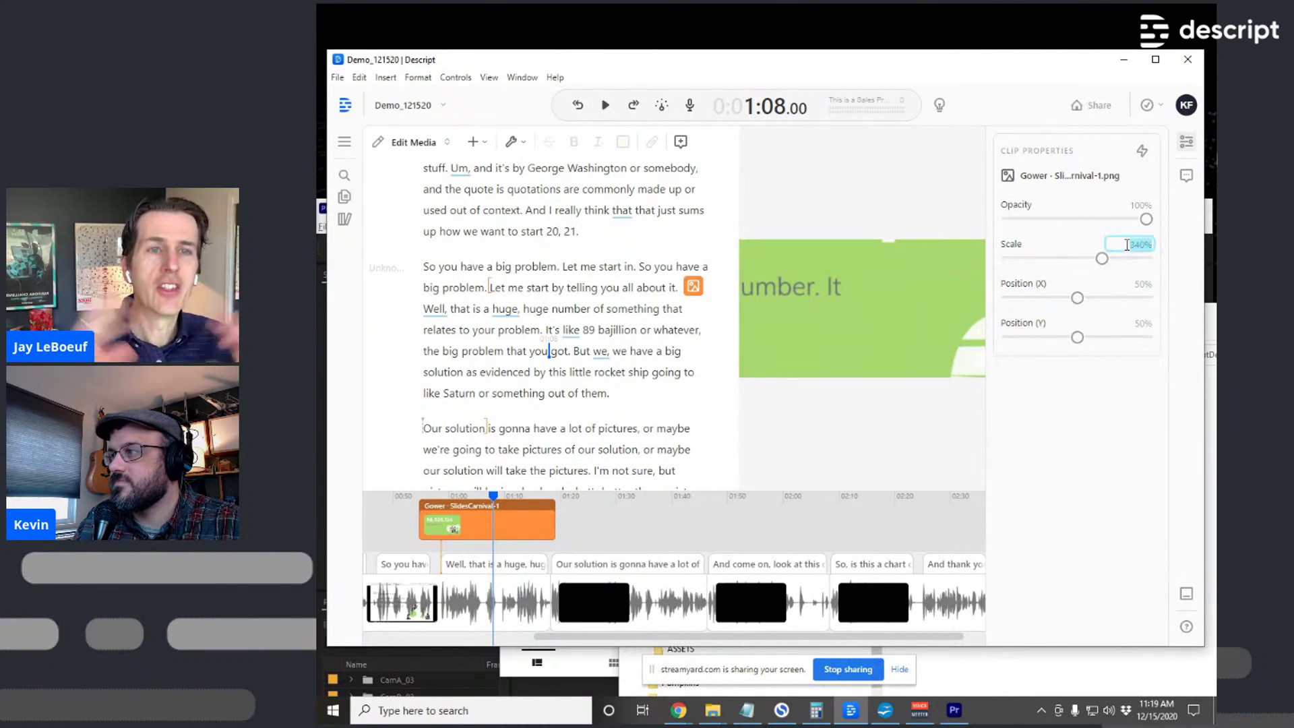
type("100")
key("Return")
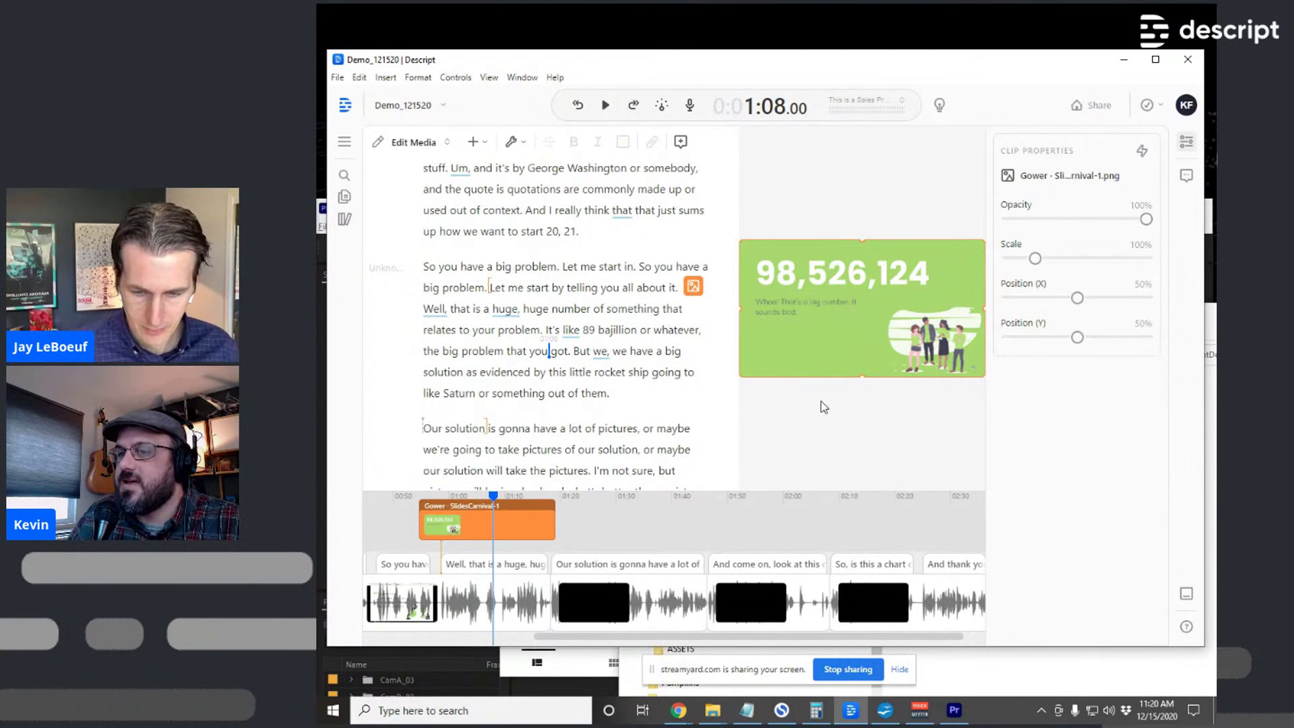
Review the insertable items from Voice File down to shapes and Cue, and close the list without choosing one
scroll(620, 198, "up", 1)
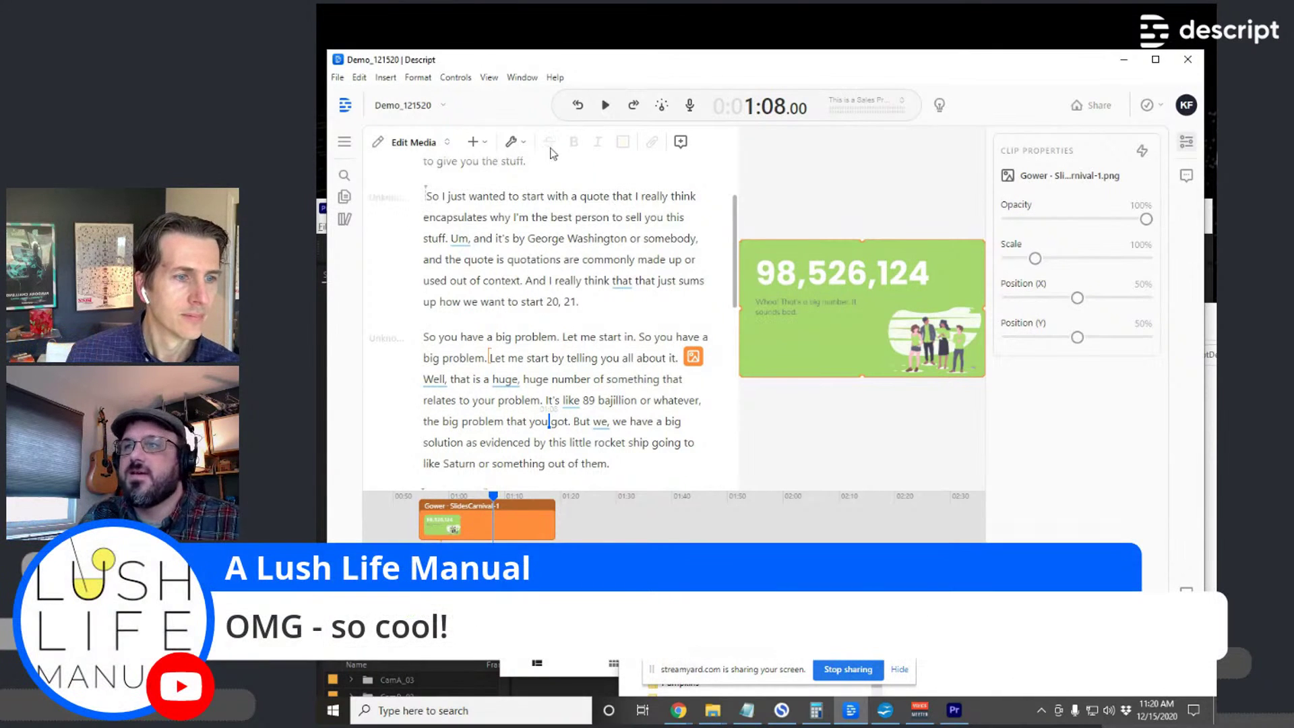
left_click(475, 143)
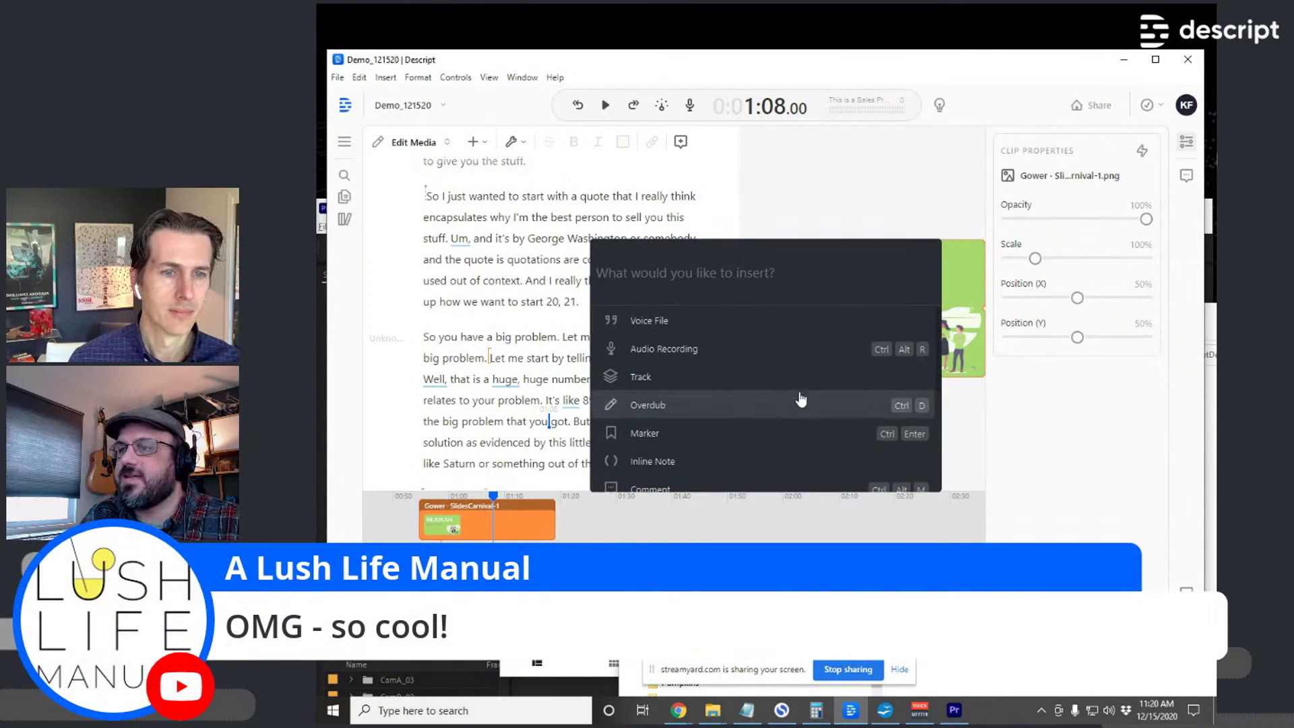
scroll(800, 398, "down", 2)
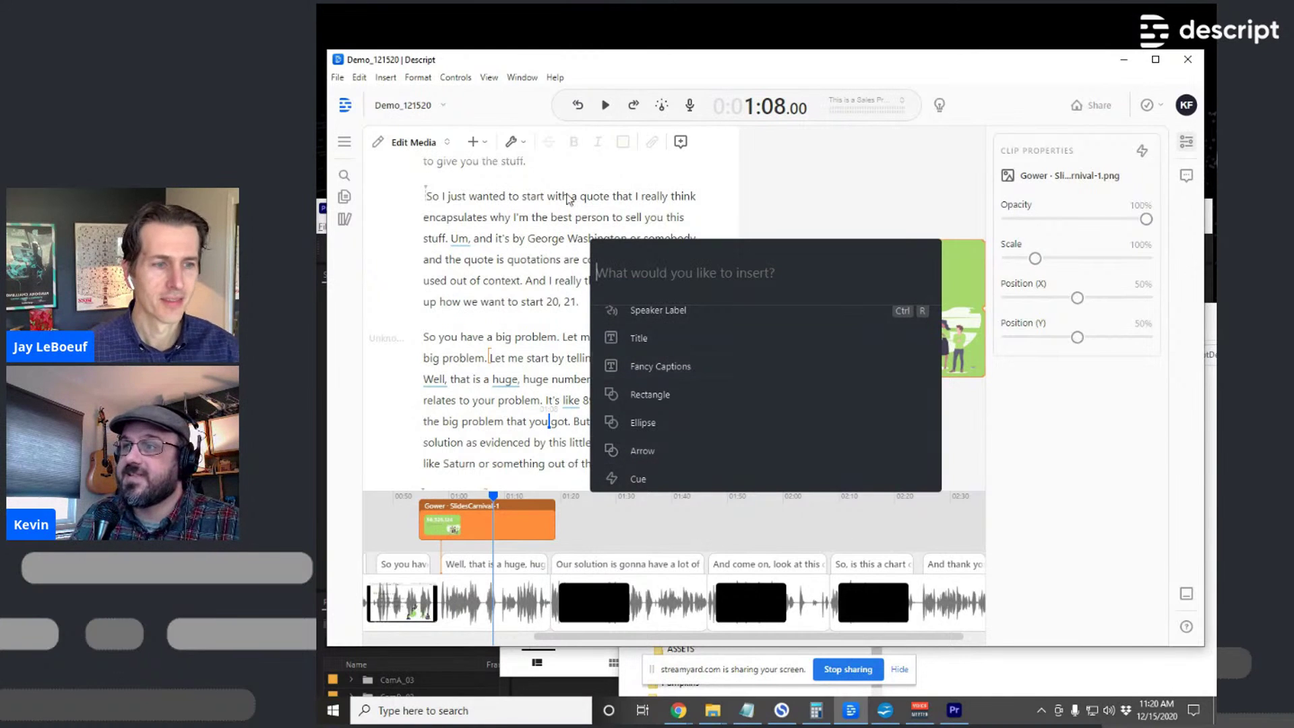
key("Escape")
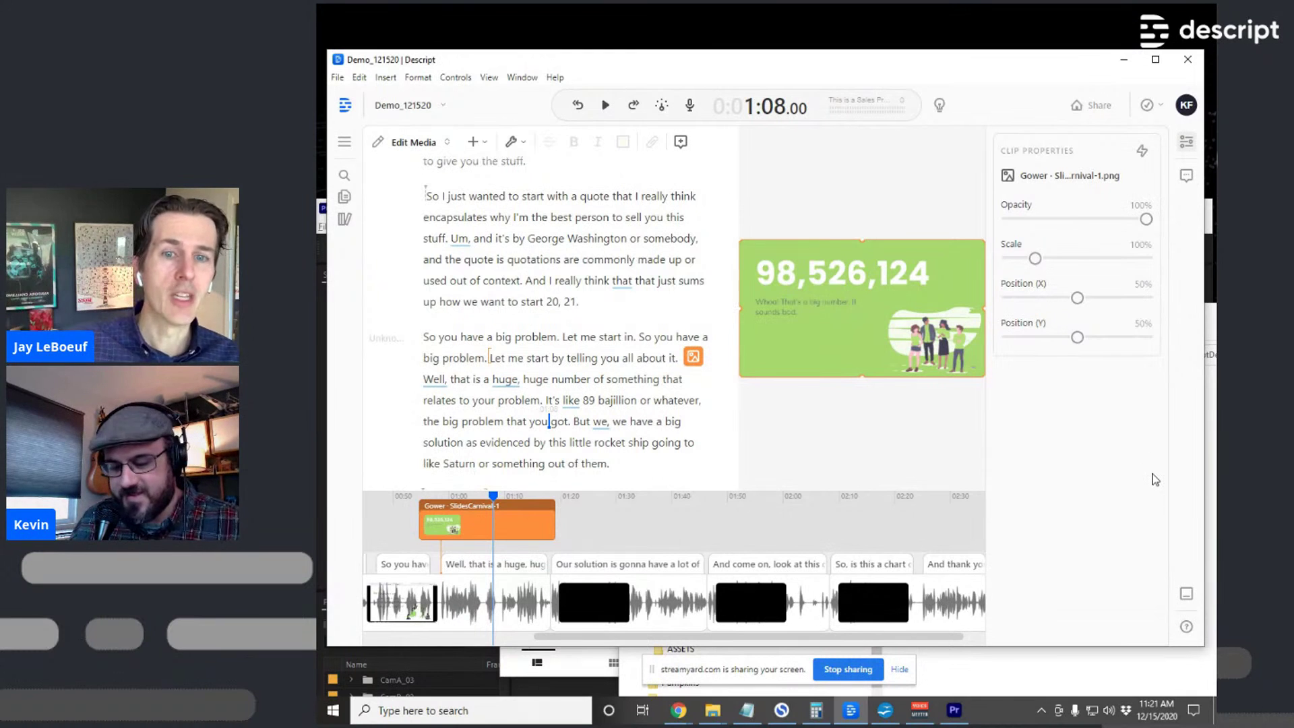
Switch to Snipping Tool, capture a snip covering most of the Descript window, and minimize the tool
key("super")
type("sni")
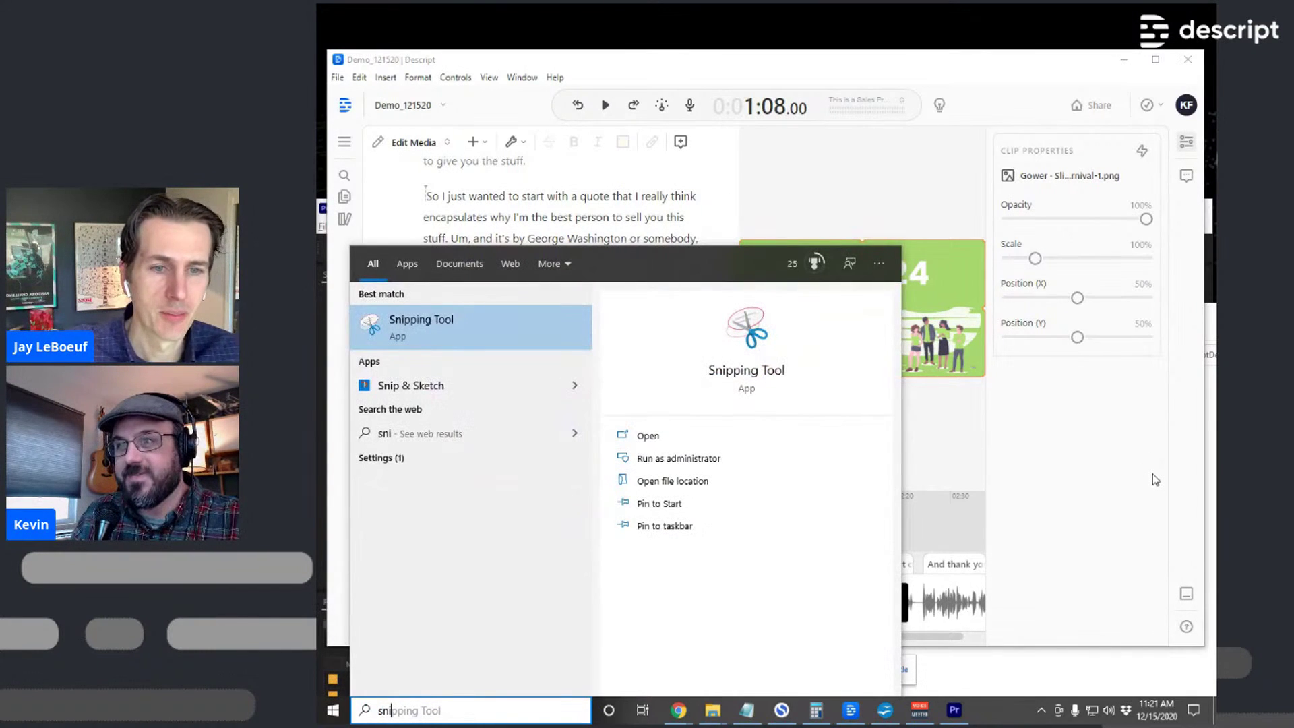
key("Return")
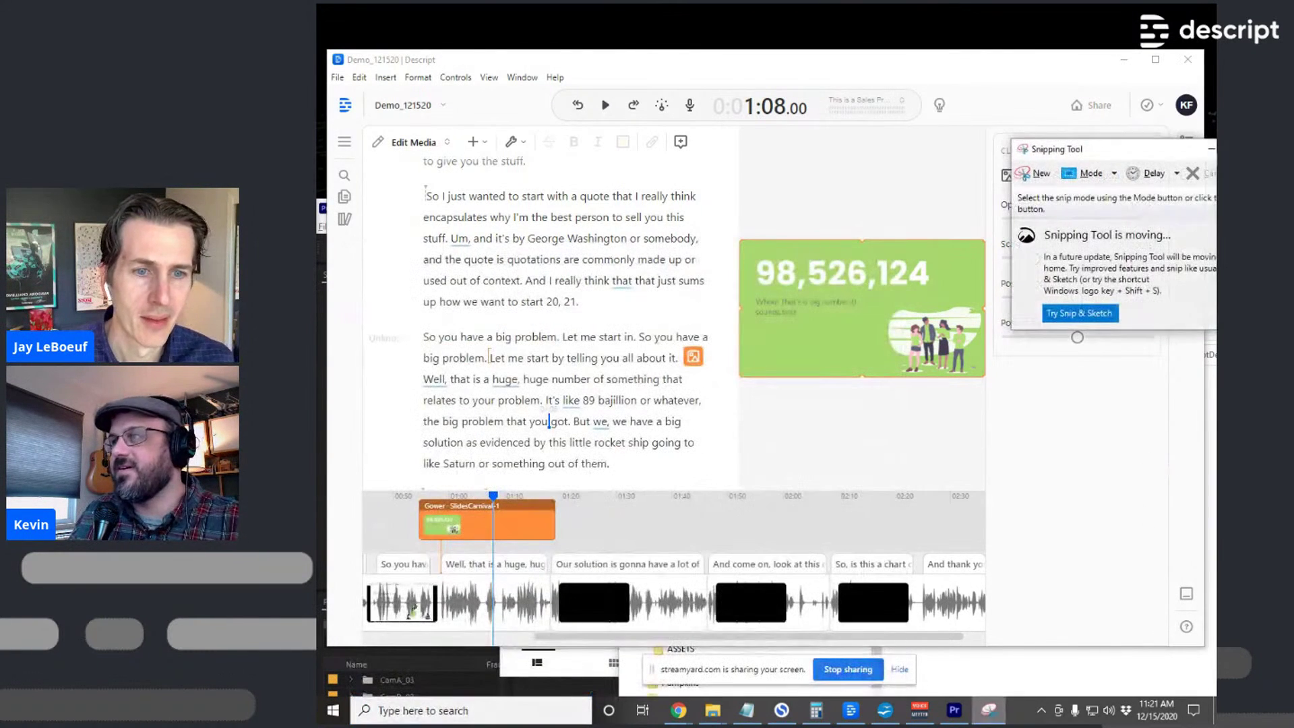
left_click(1041, 179)
left_click_drag(372, 60, 1099, 654)
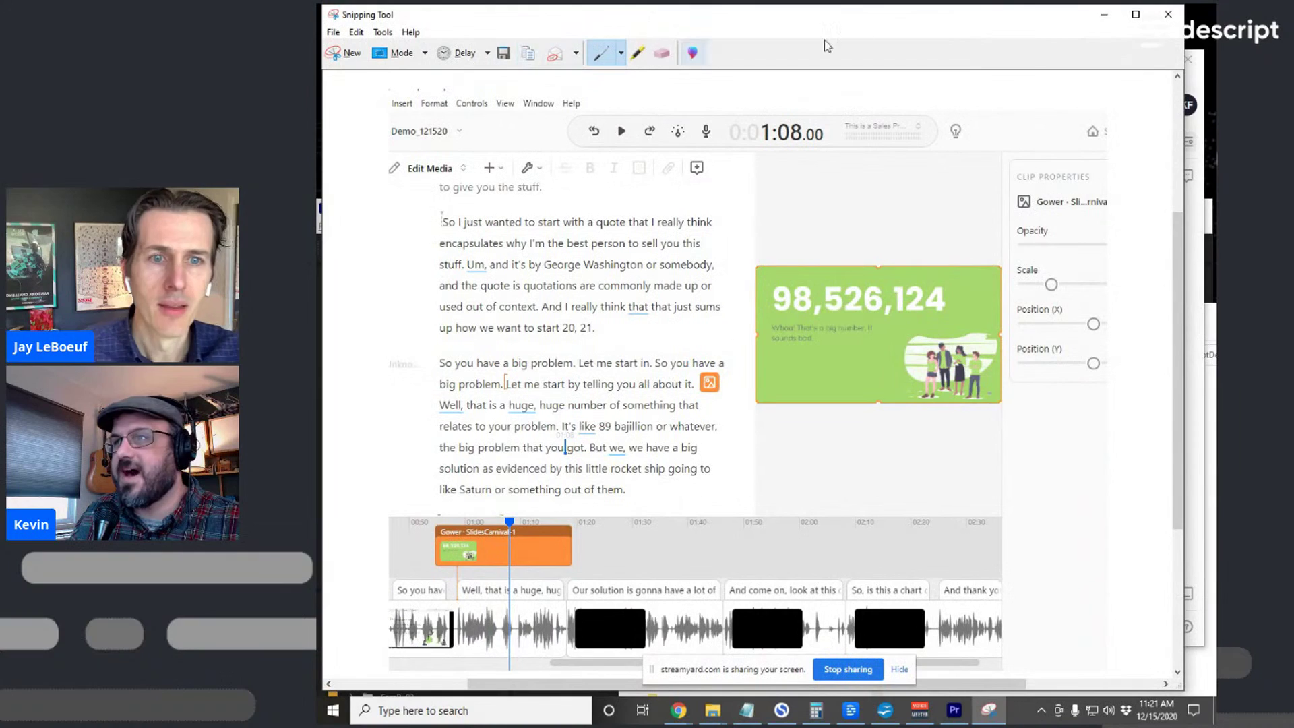
left_click(1104, 15)
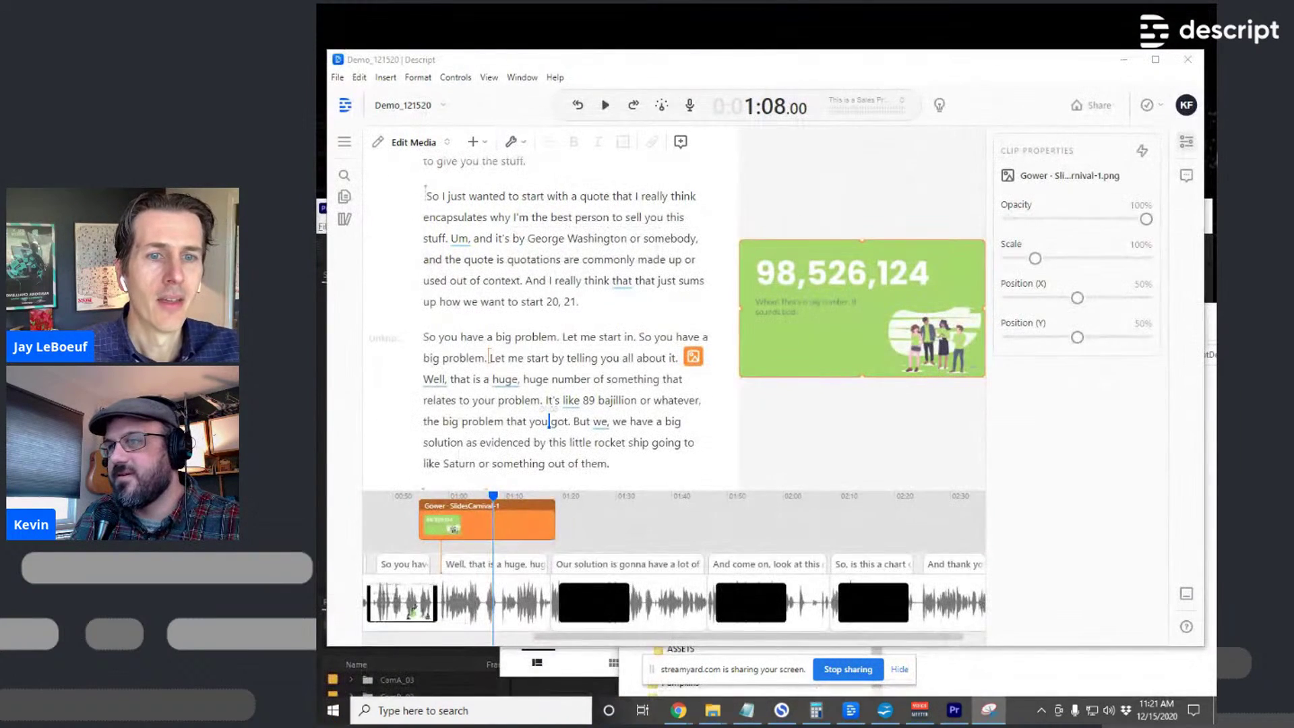
Try to paste the captured snip into the script before "But we, we have a big solution"
left_click(572, 424)
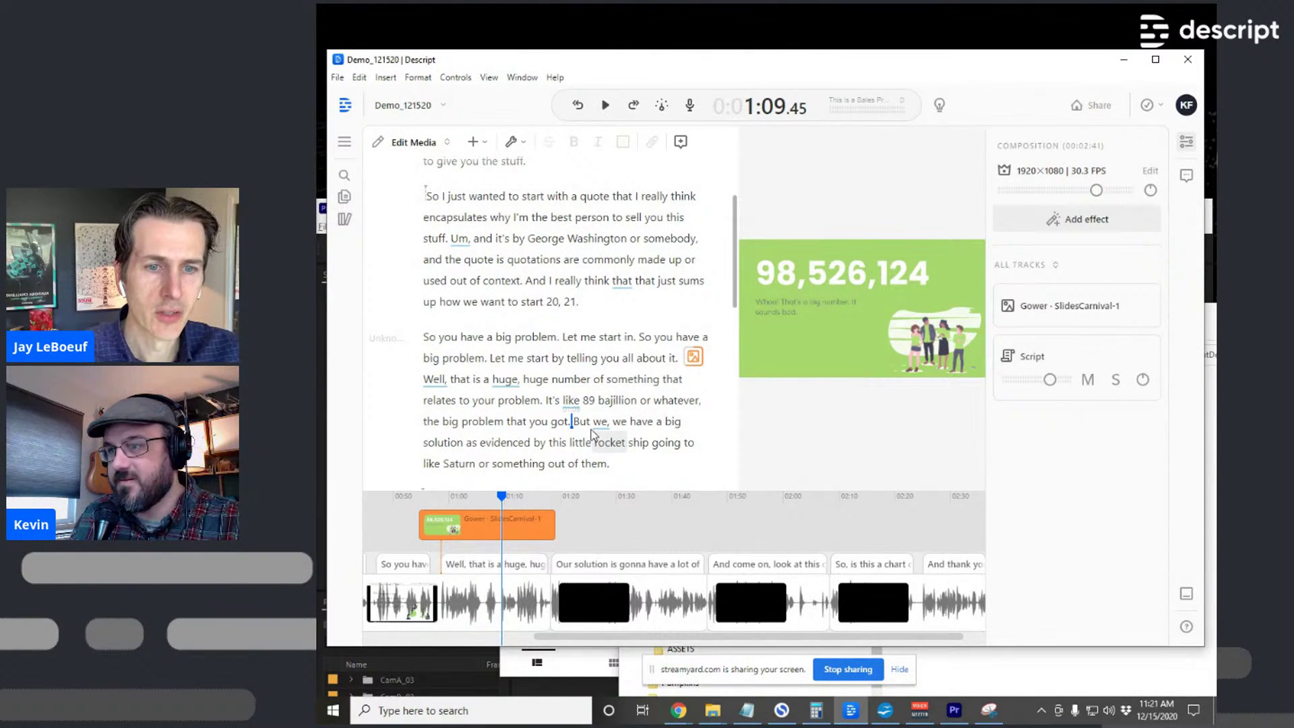
right_click(577, 426)
key("Escape")
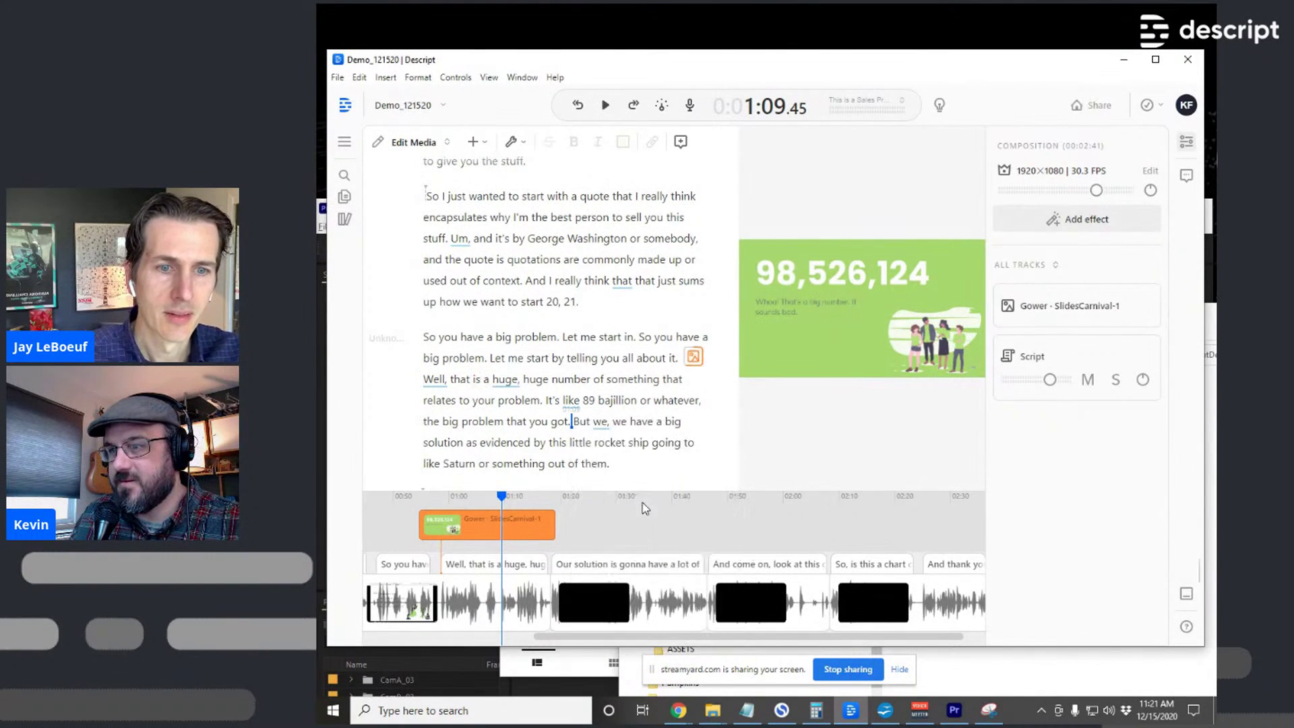
key("ctrl+v")
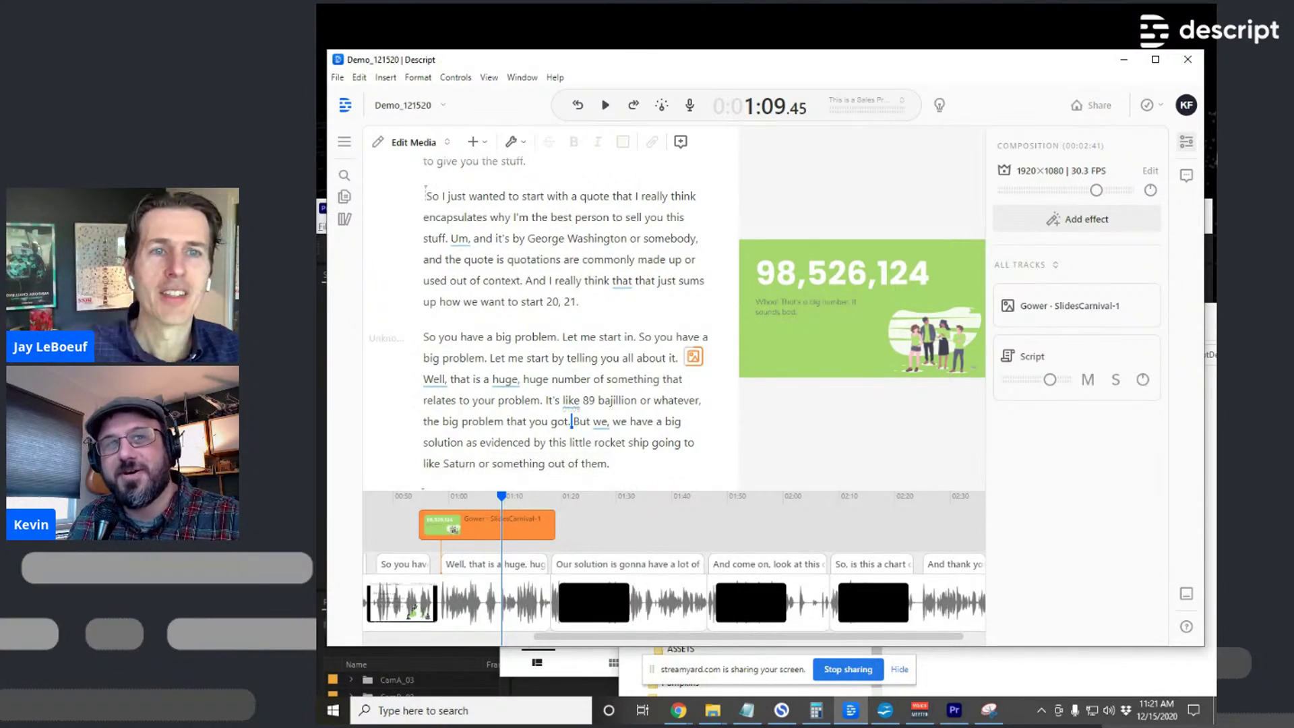
left_click_drag(938, 71, 900, 79)
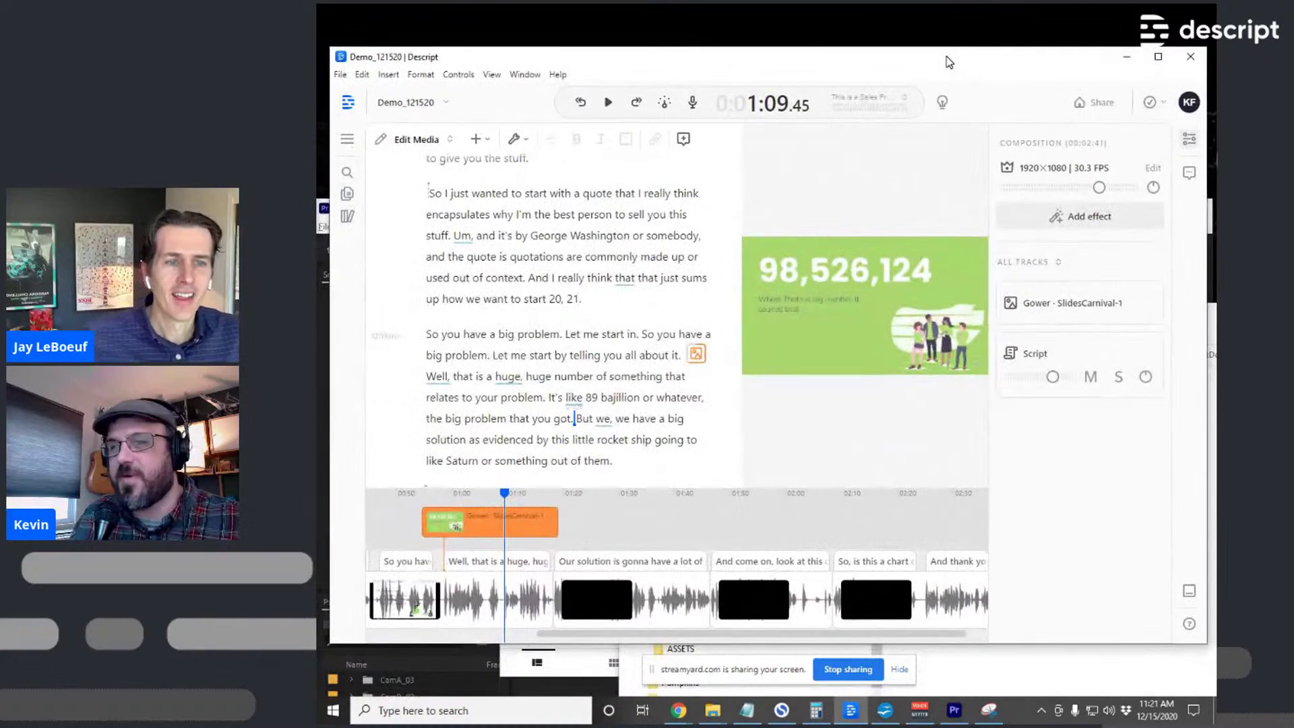
key("alt+Tab")
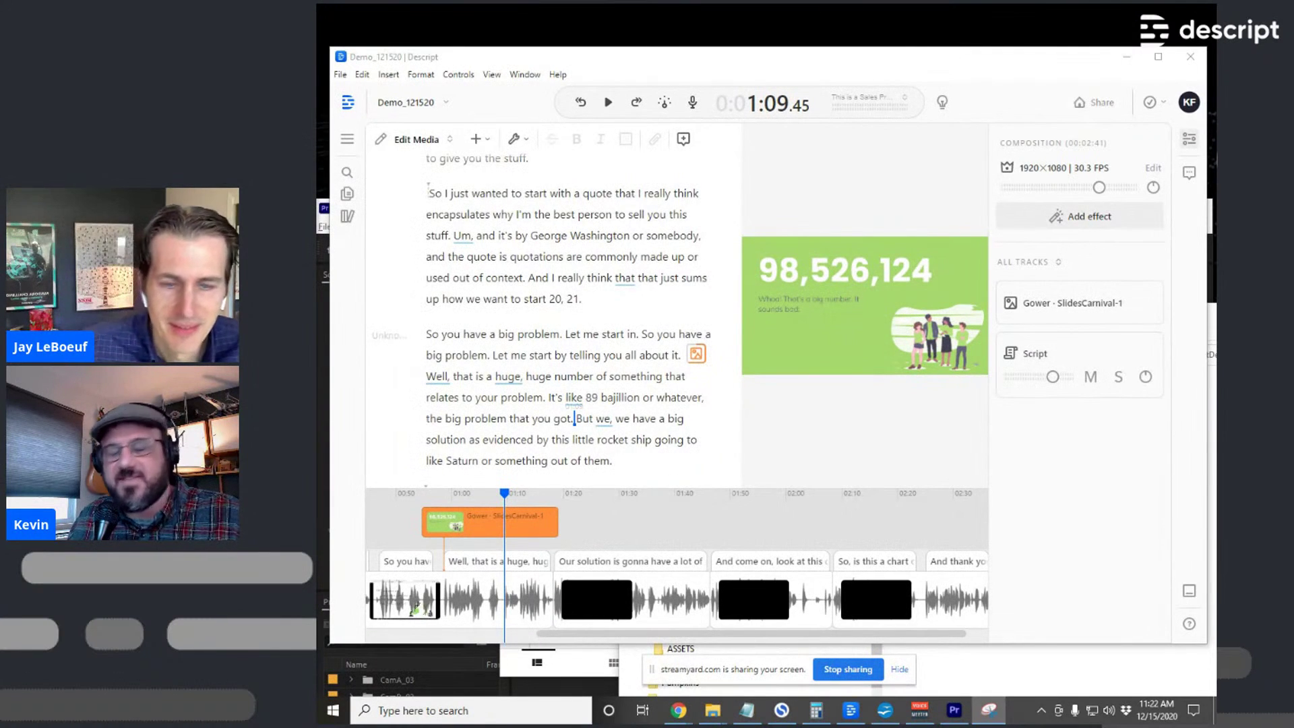
left_click(489, 471)
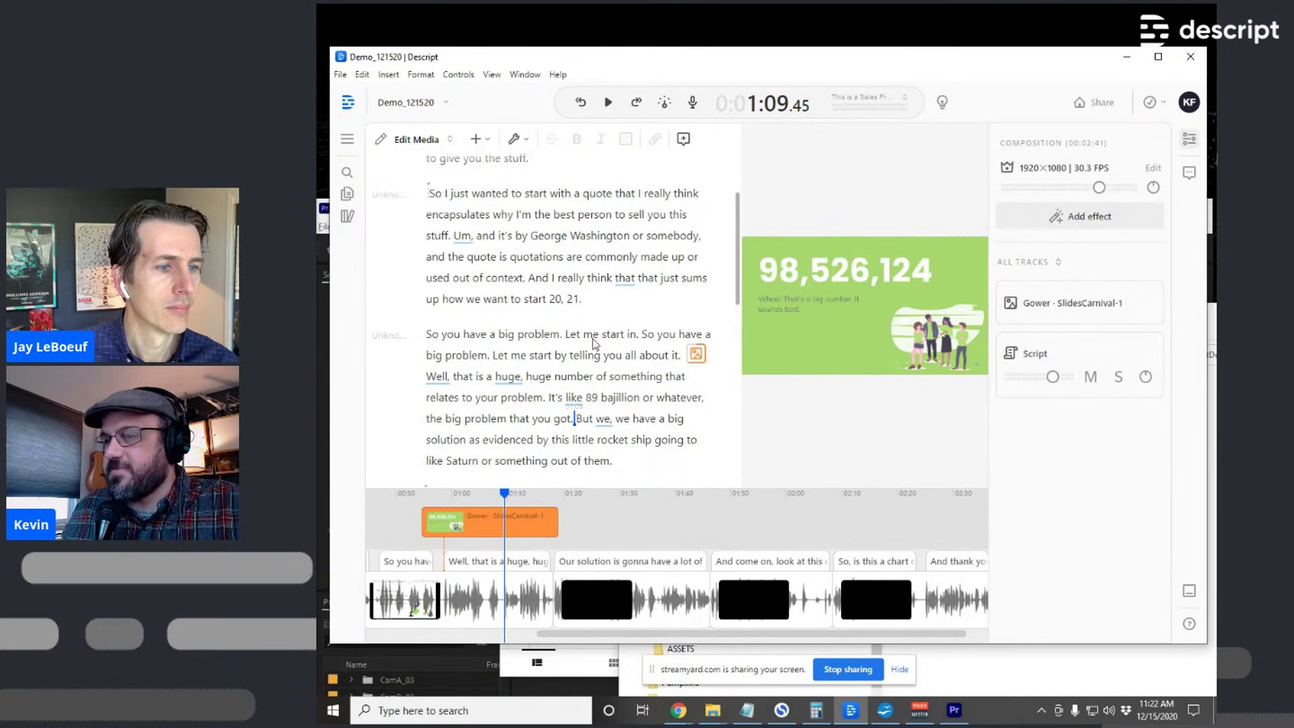
Play back the sentence after "relates to your problem." and delete the phrase "It's like 89 bajillion or whatever," from the script
left_click(547, 398)
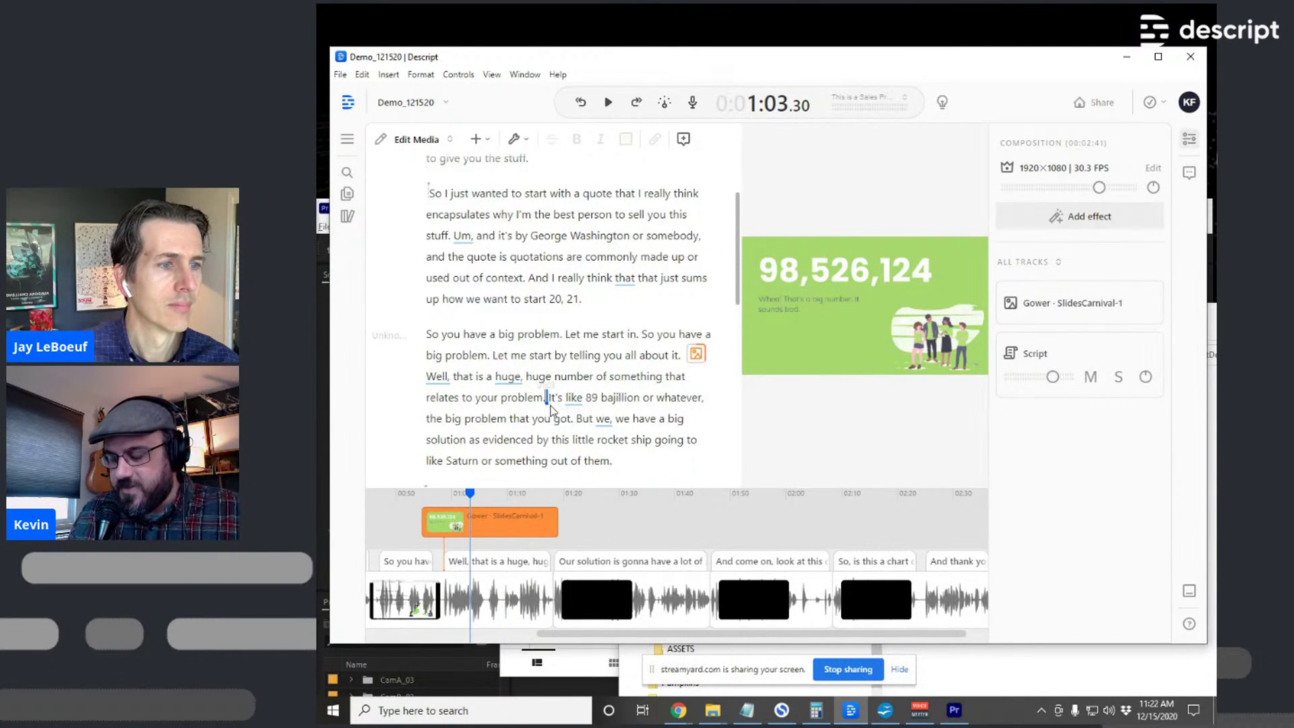
key("space")
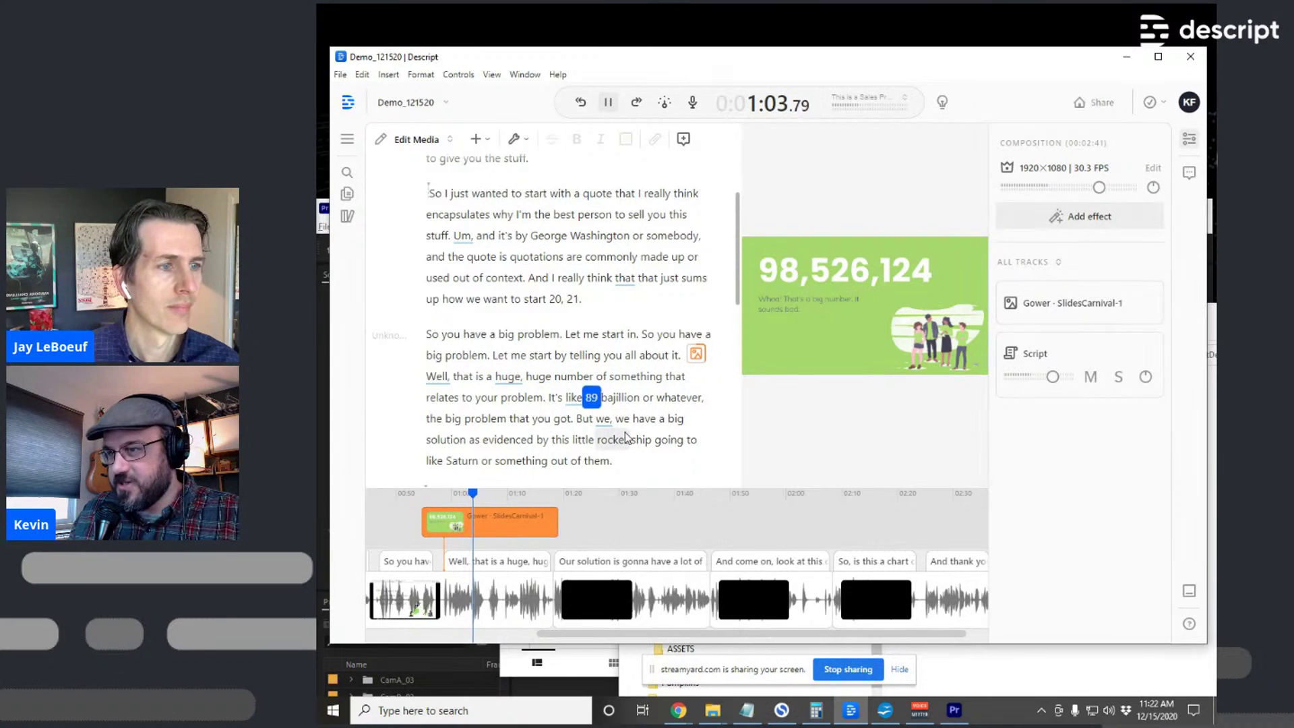
key("space")
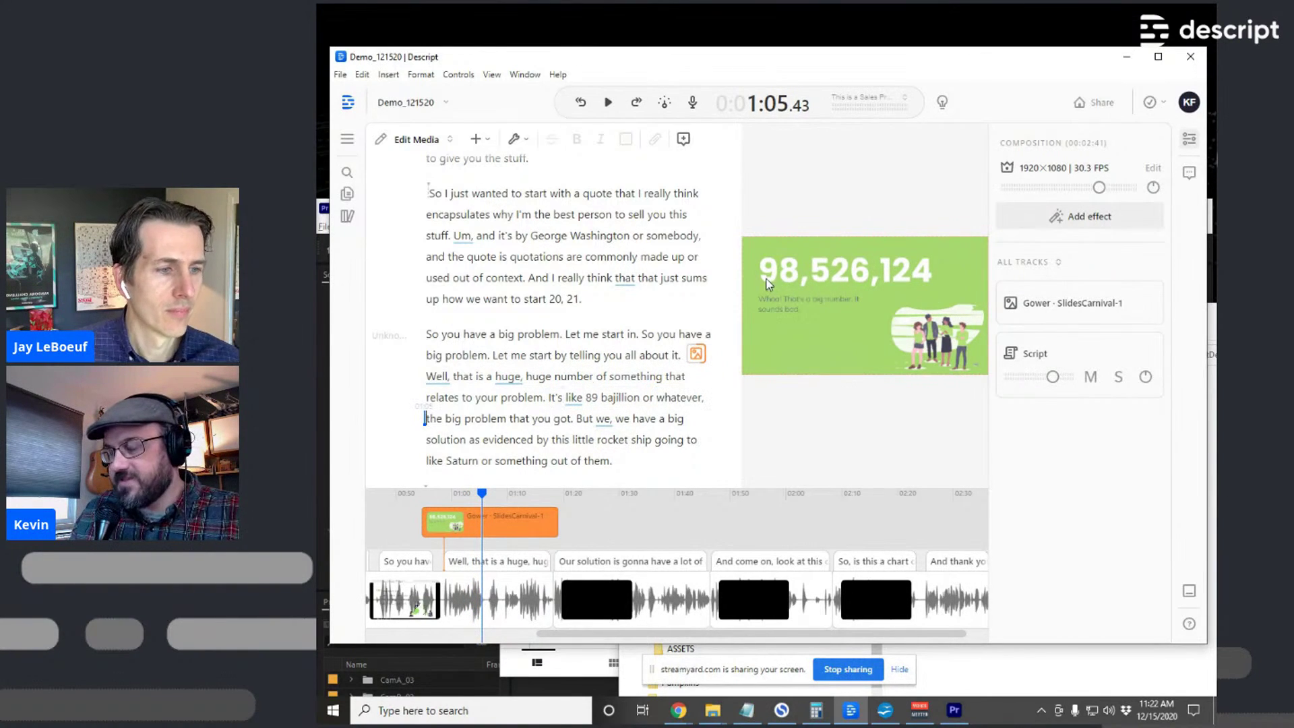
left_click_drag(548, 398, 715, 403)
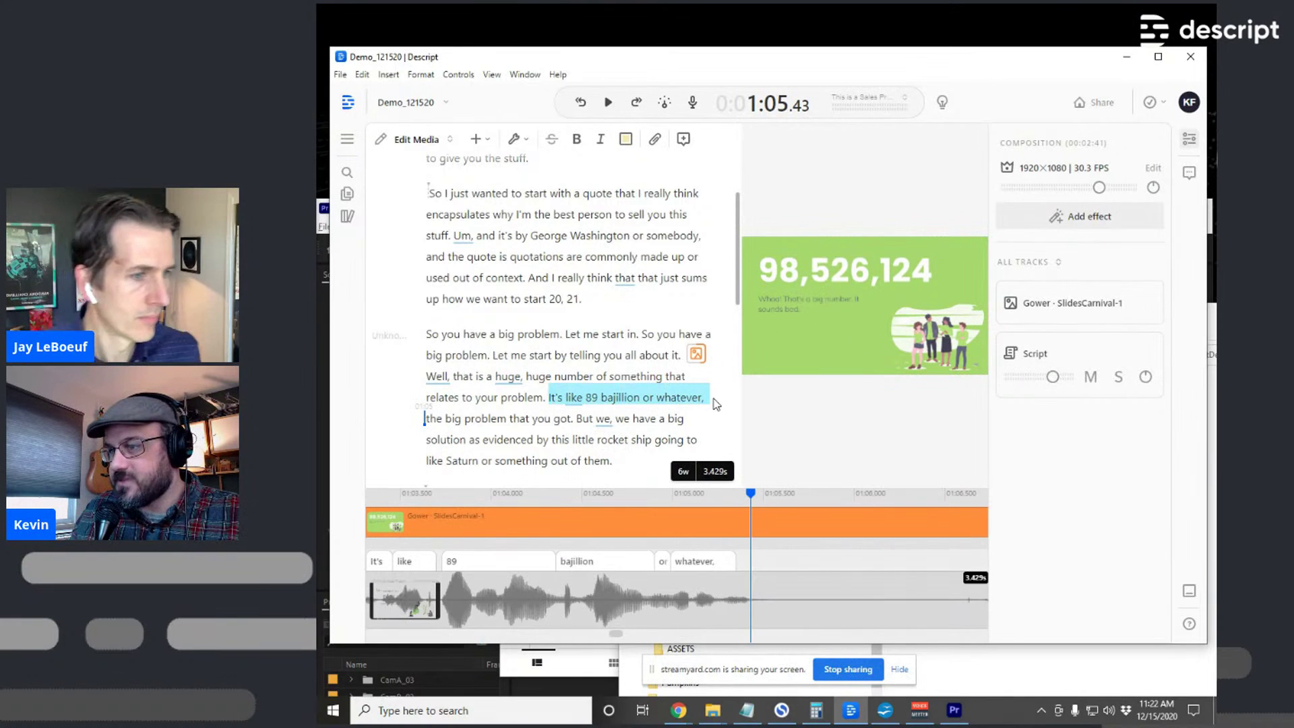
key("BackSpace")
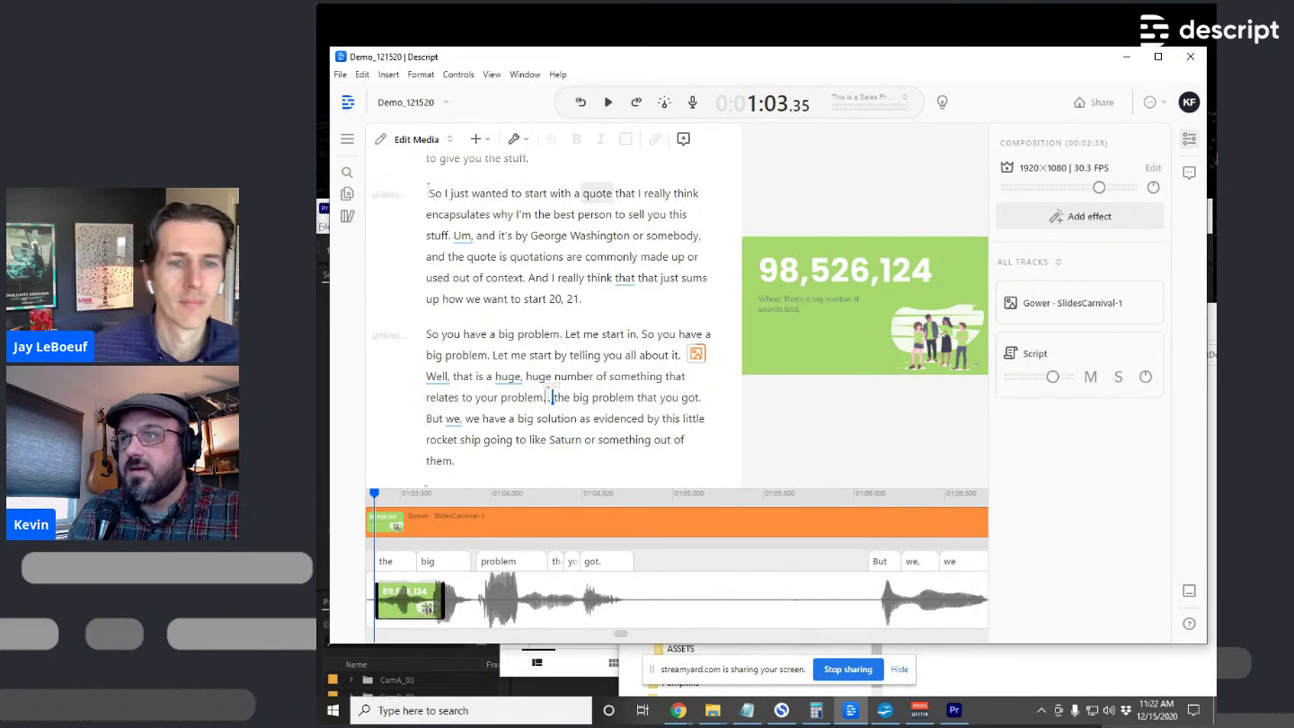
Insert an audio recording before "the big problem that you got", speaking the replacement line "Well that's like 98 bajillion or whatever"
left_click(488, 140)
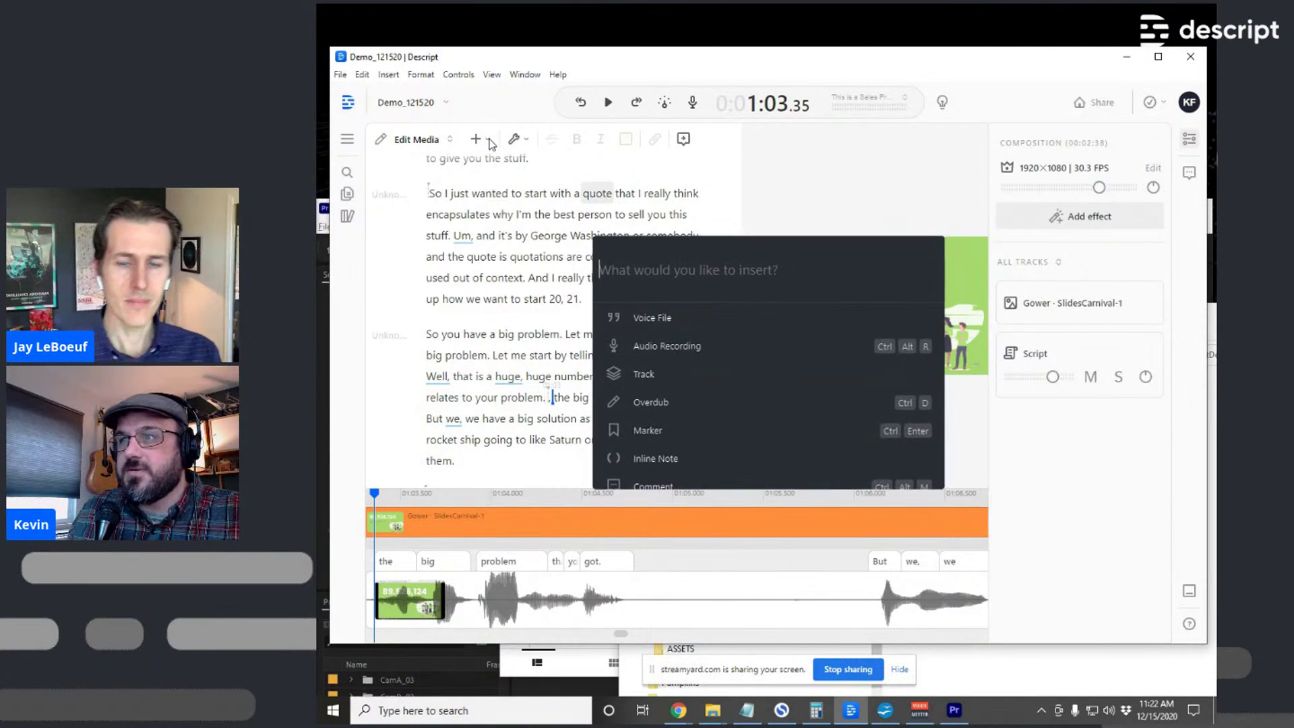
left_click(489, 141)
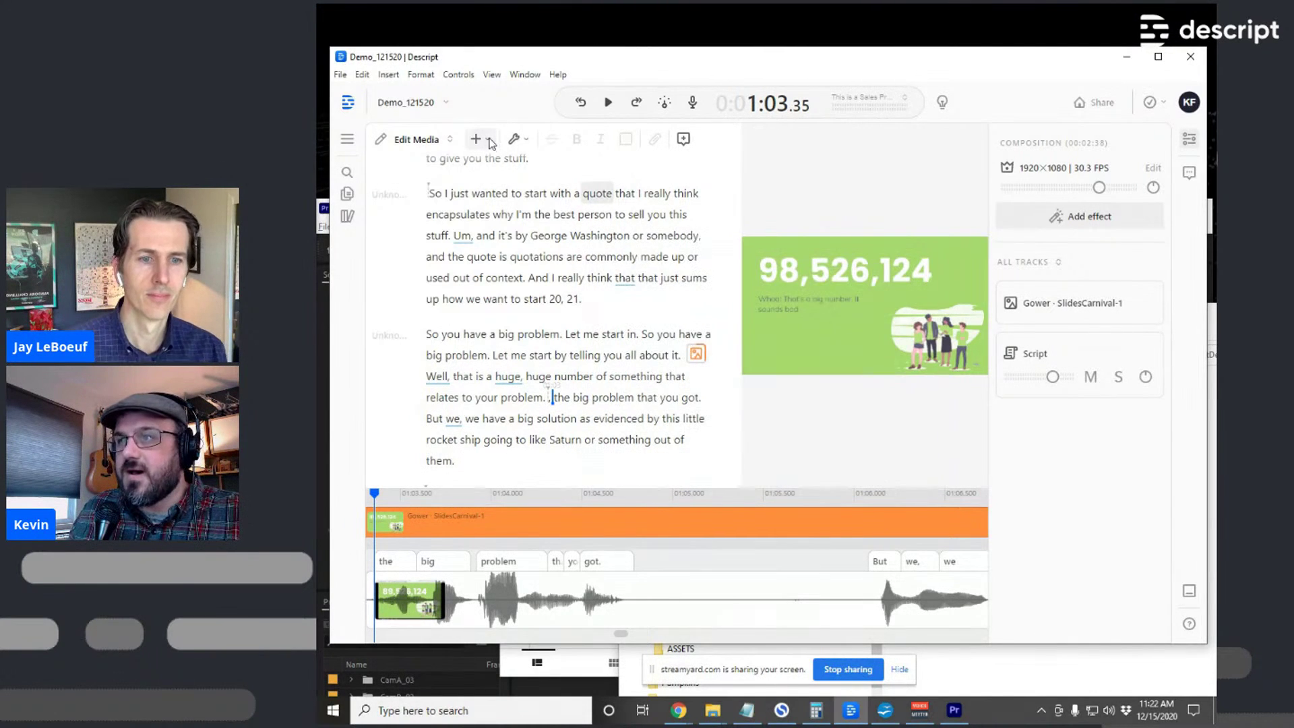
left_click(490, 143)
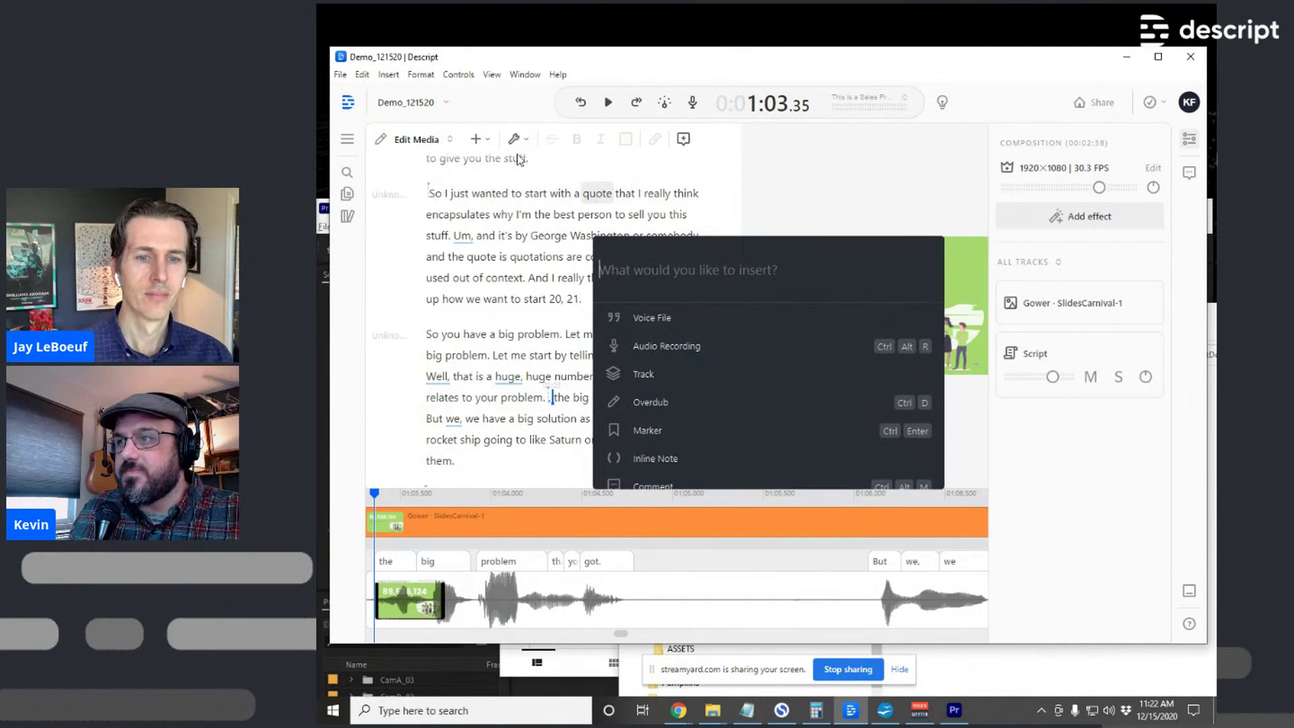
left_click(660, 348)
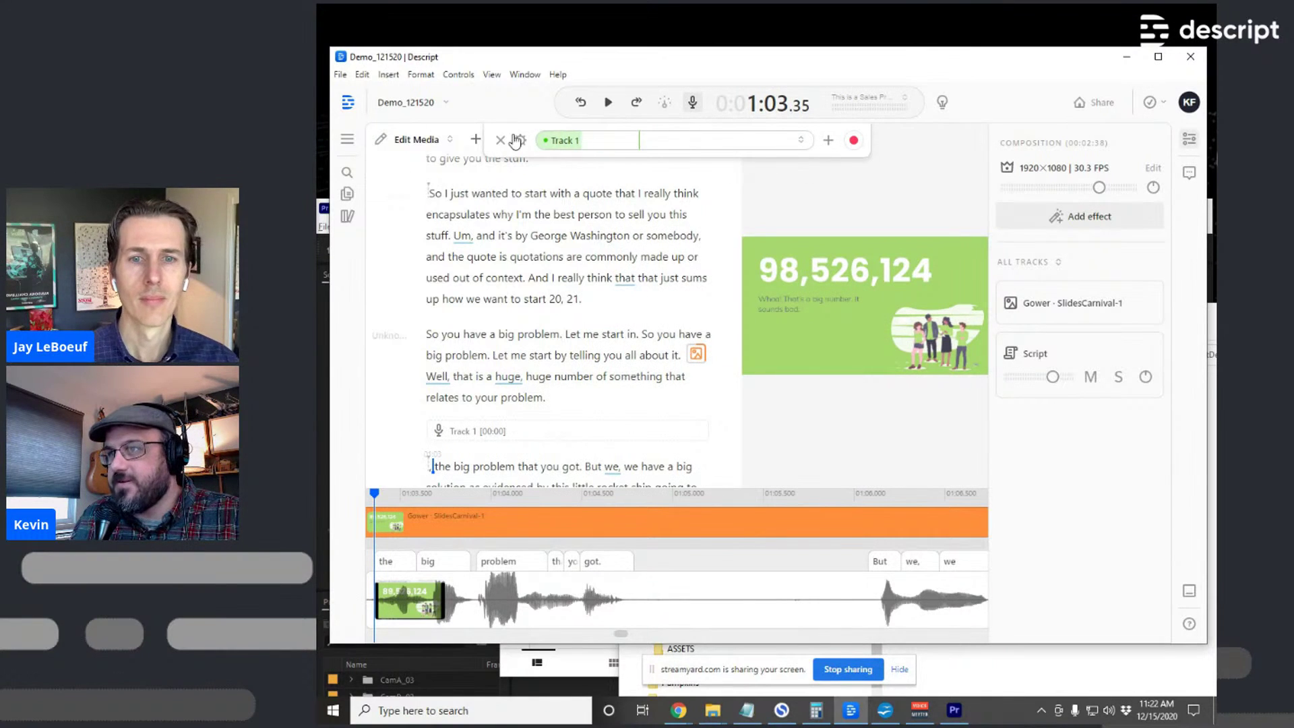
left_click(854, 141)
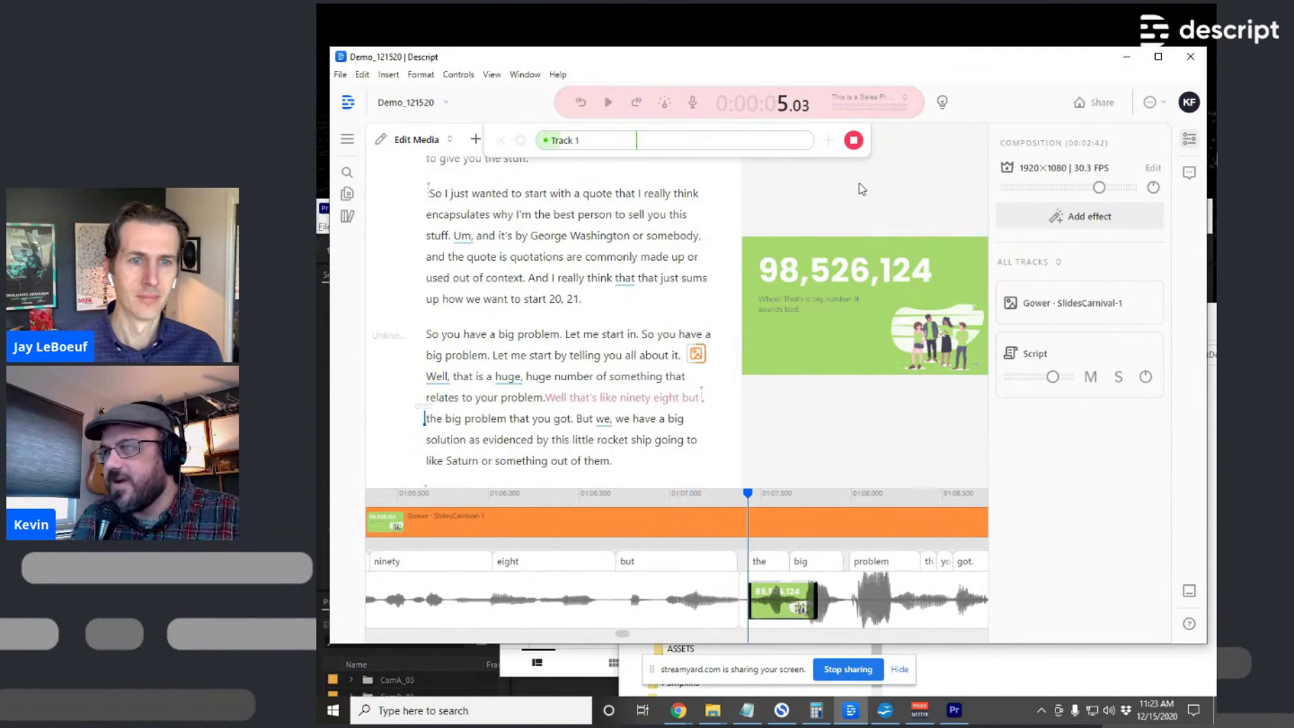
left_click(854, 141)
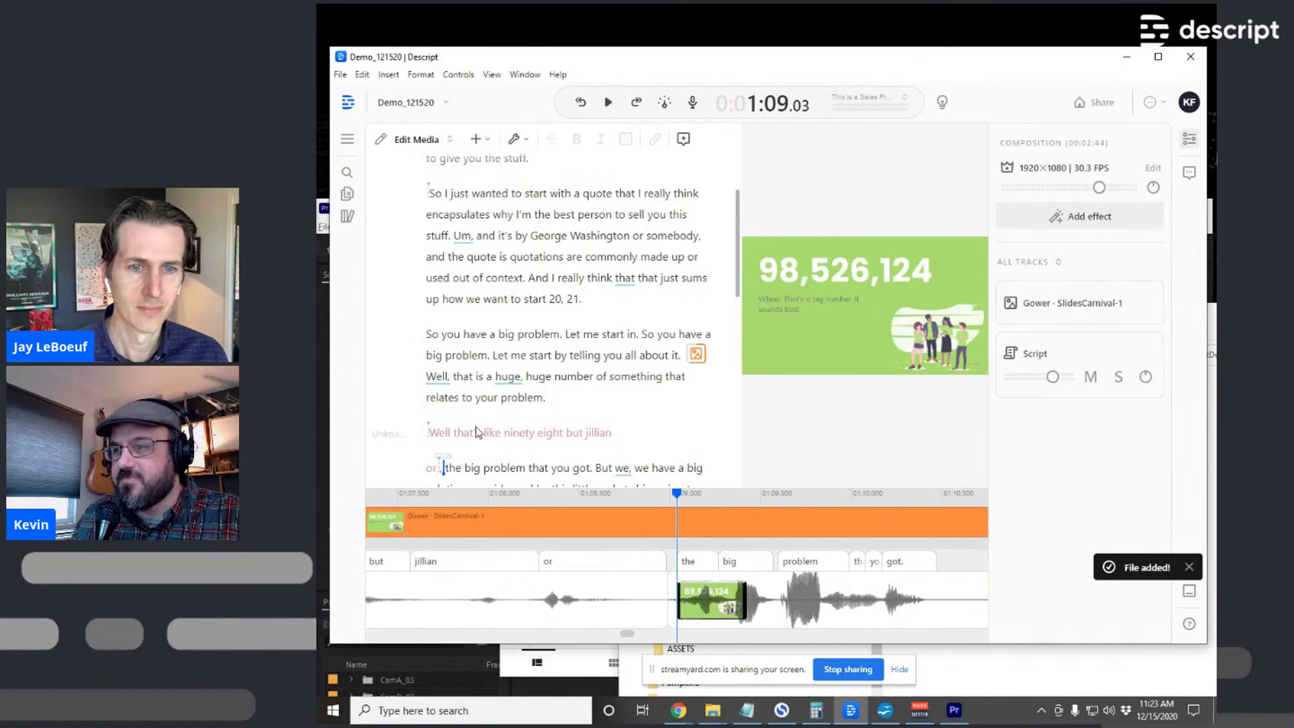
Play back the newly recorded line up to "the big problem" and look over the surrounding script
key("space")
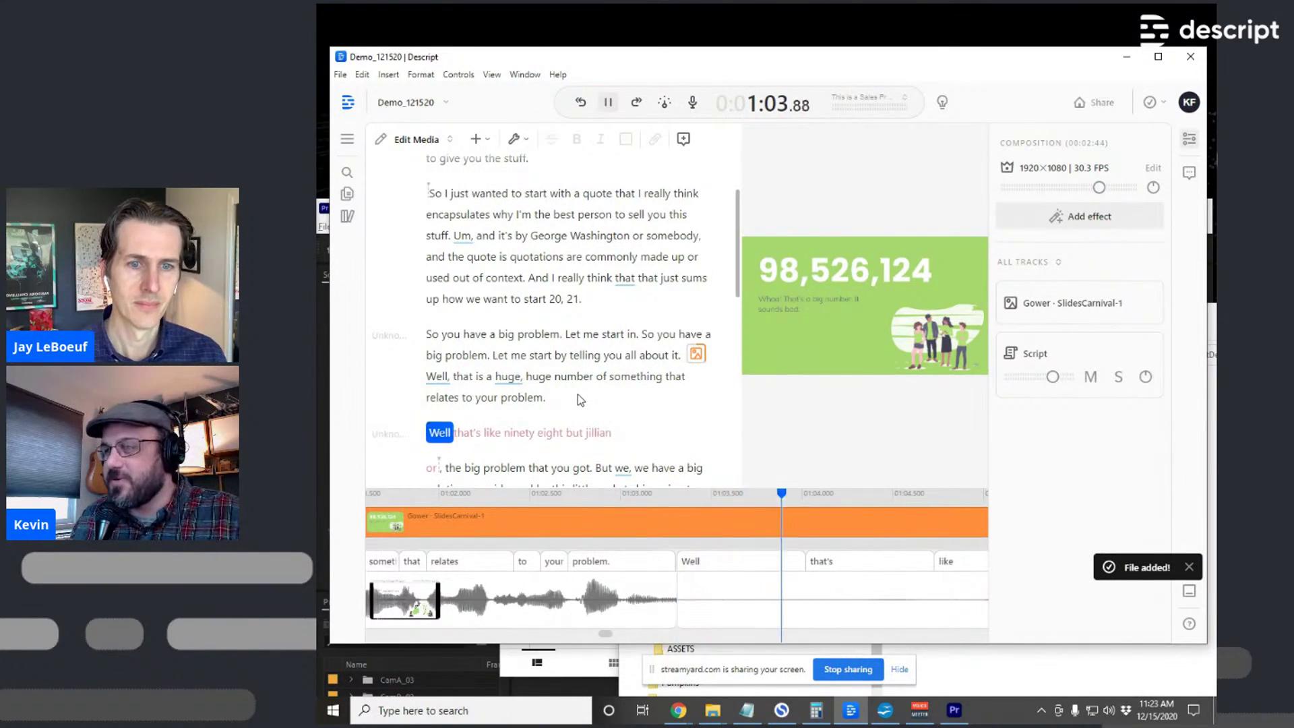
key("space")
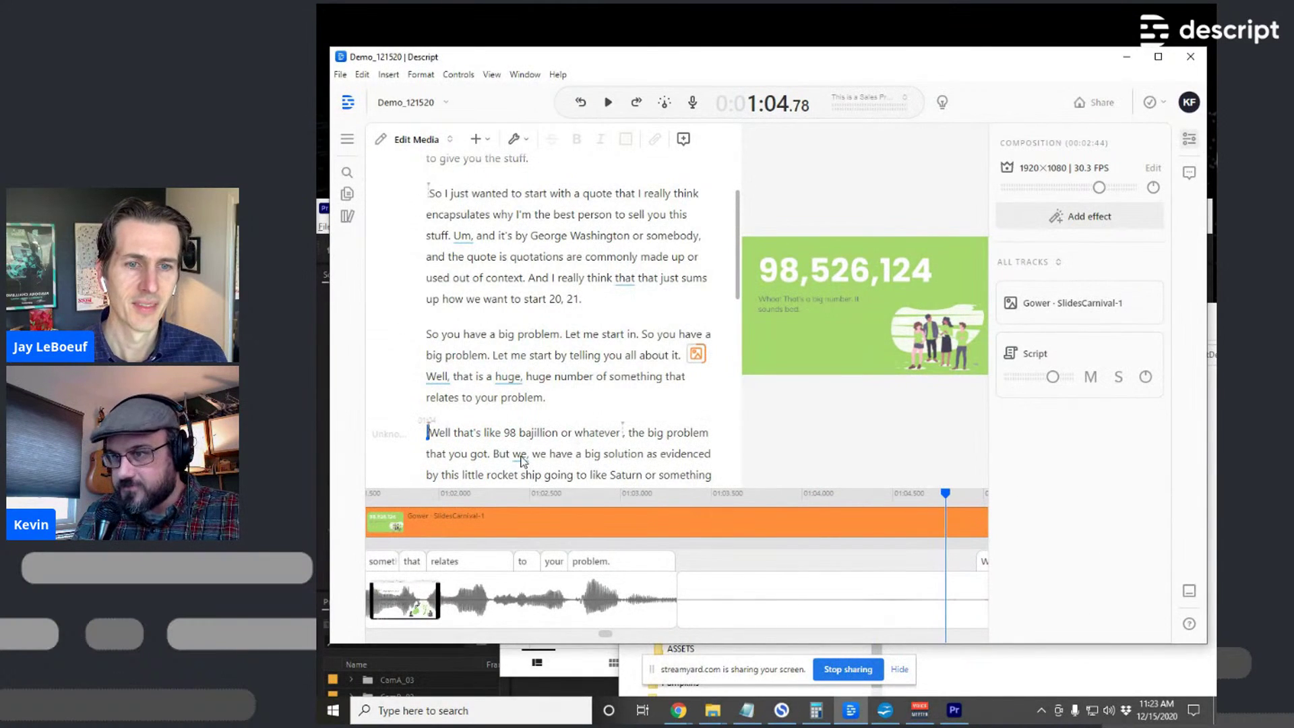
key("space")
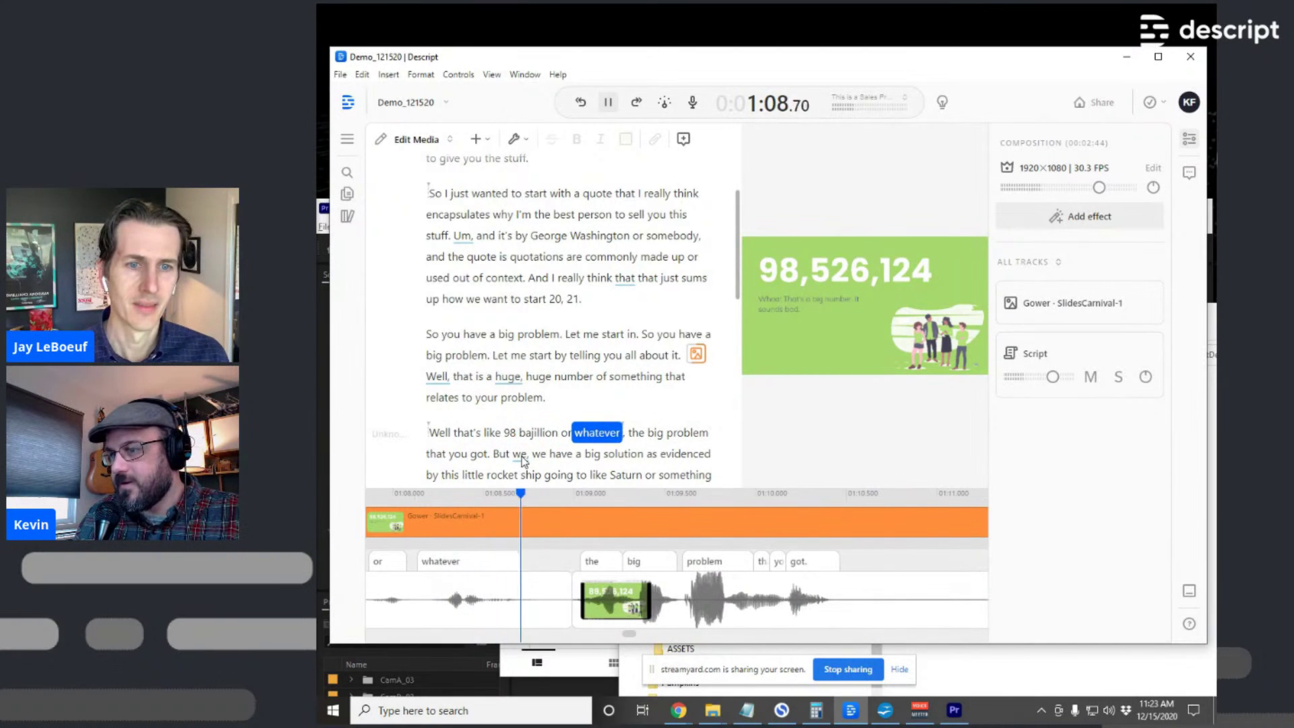
key("space")
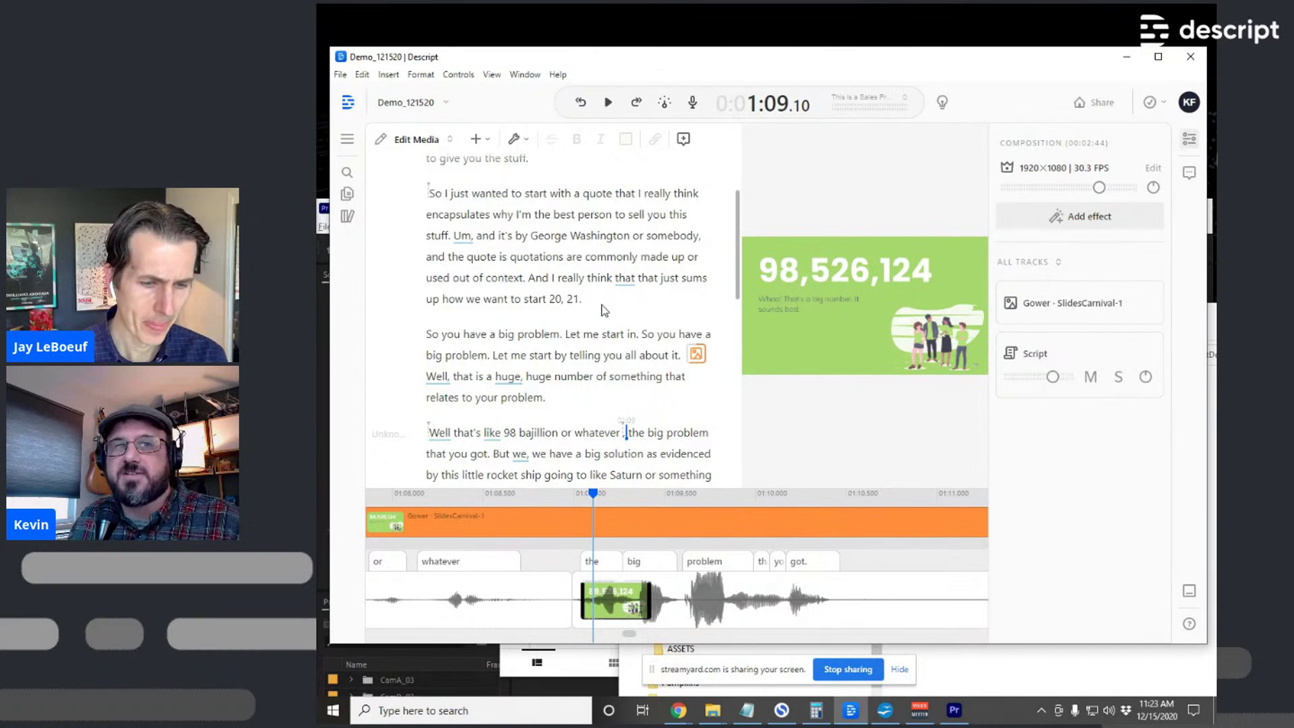
scroll(653, 419, "down", 15)
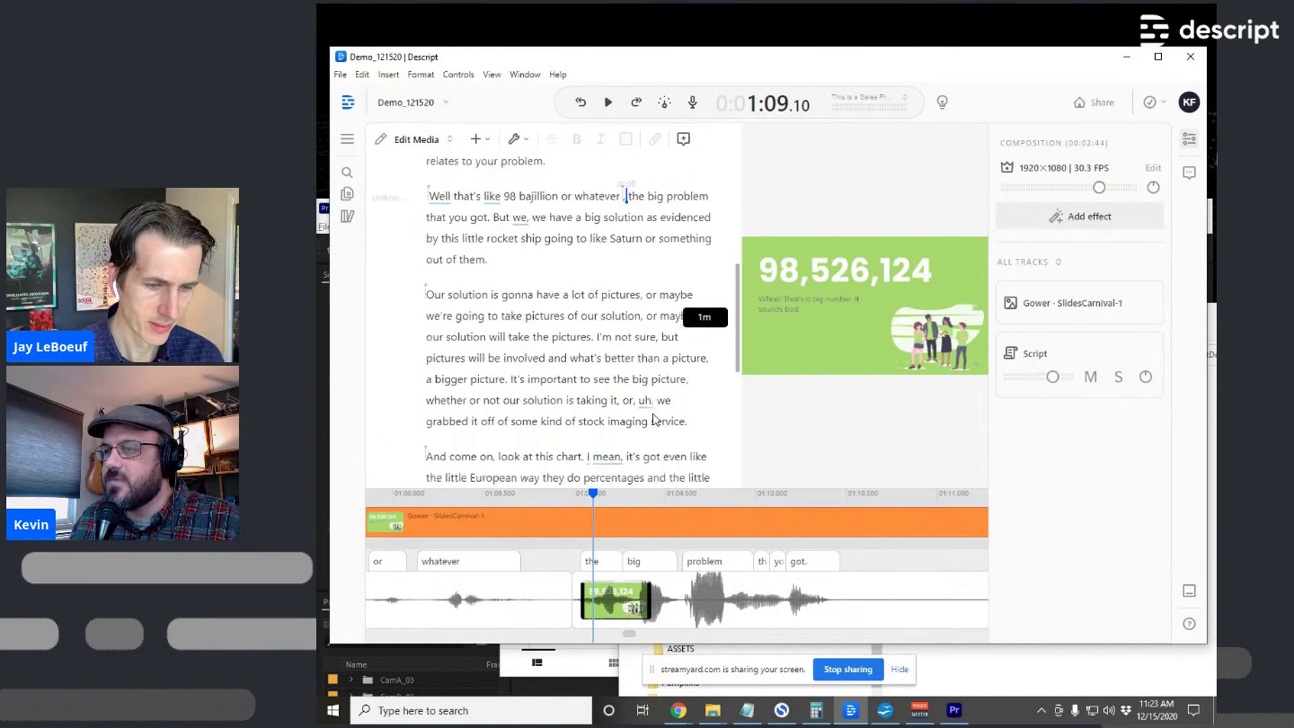
scroll(652, 419, "up", 15)
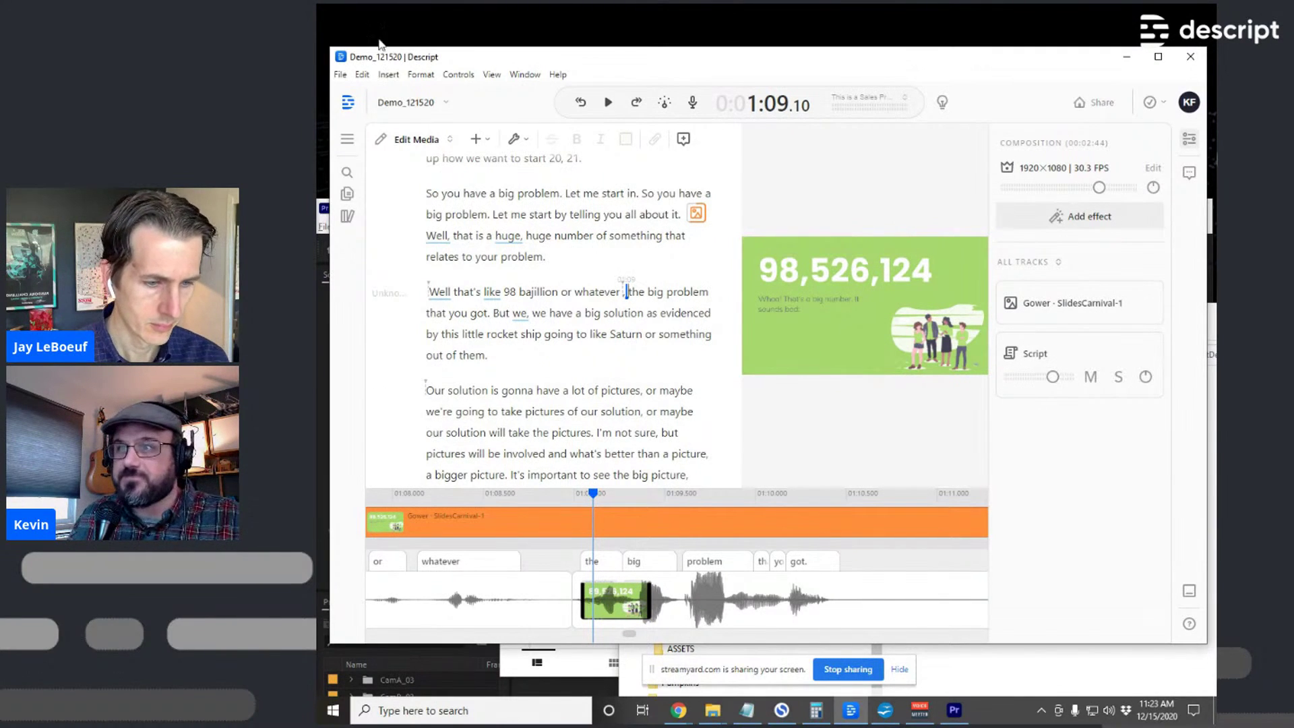
Open the video file export settings for the current composition
left_click(340, 74)
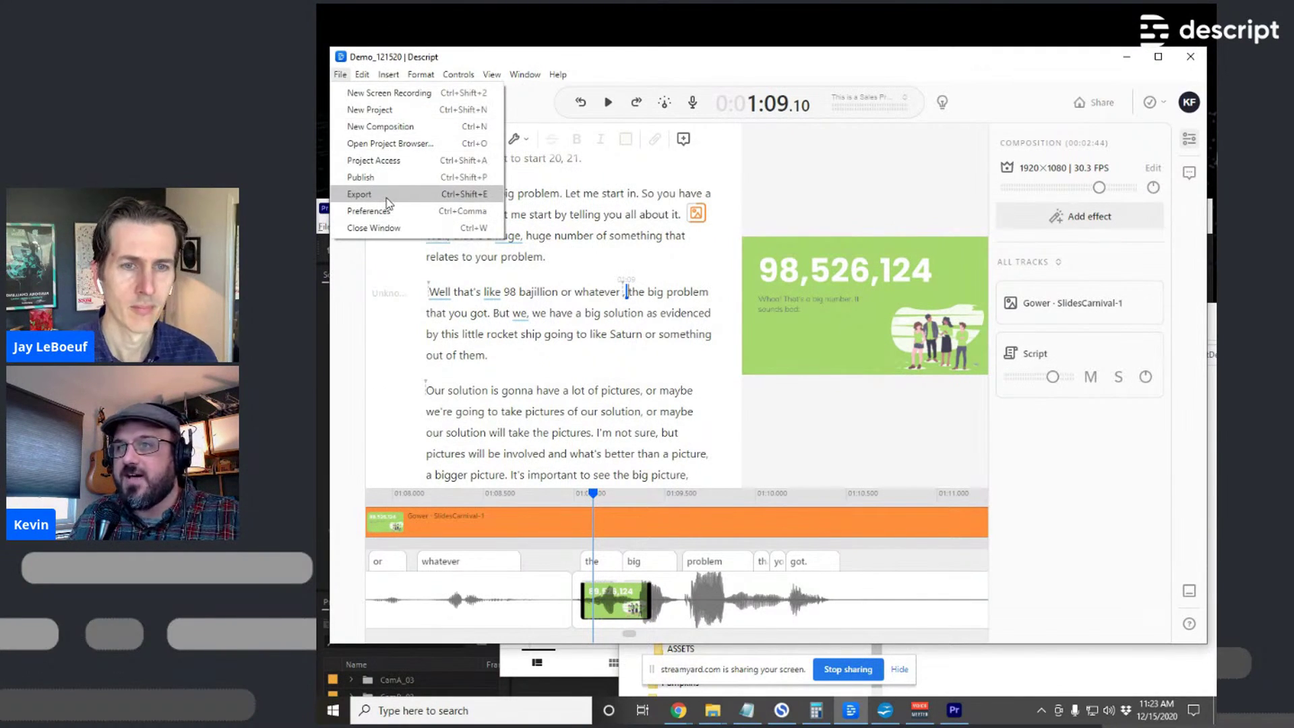
left_click(388, 202)
left_click(688, 135)
left_click(727, 143)
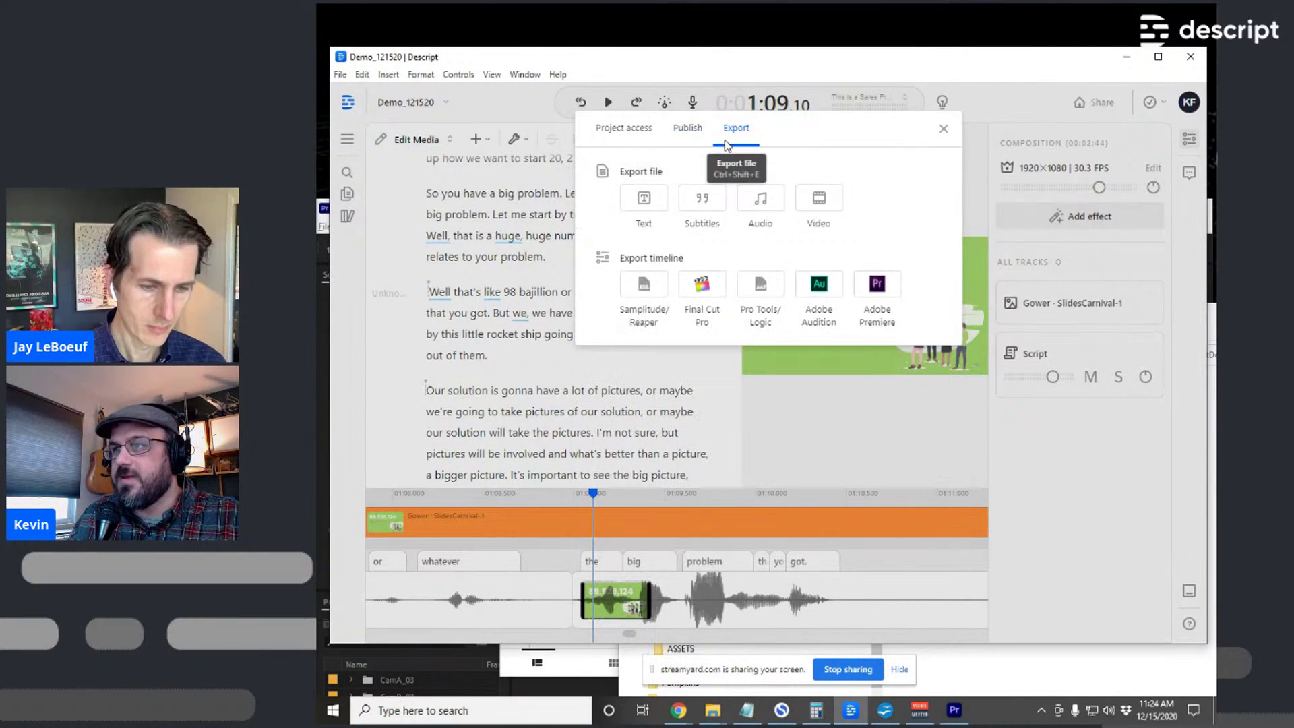
left_click(825, 209)
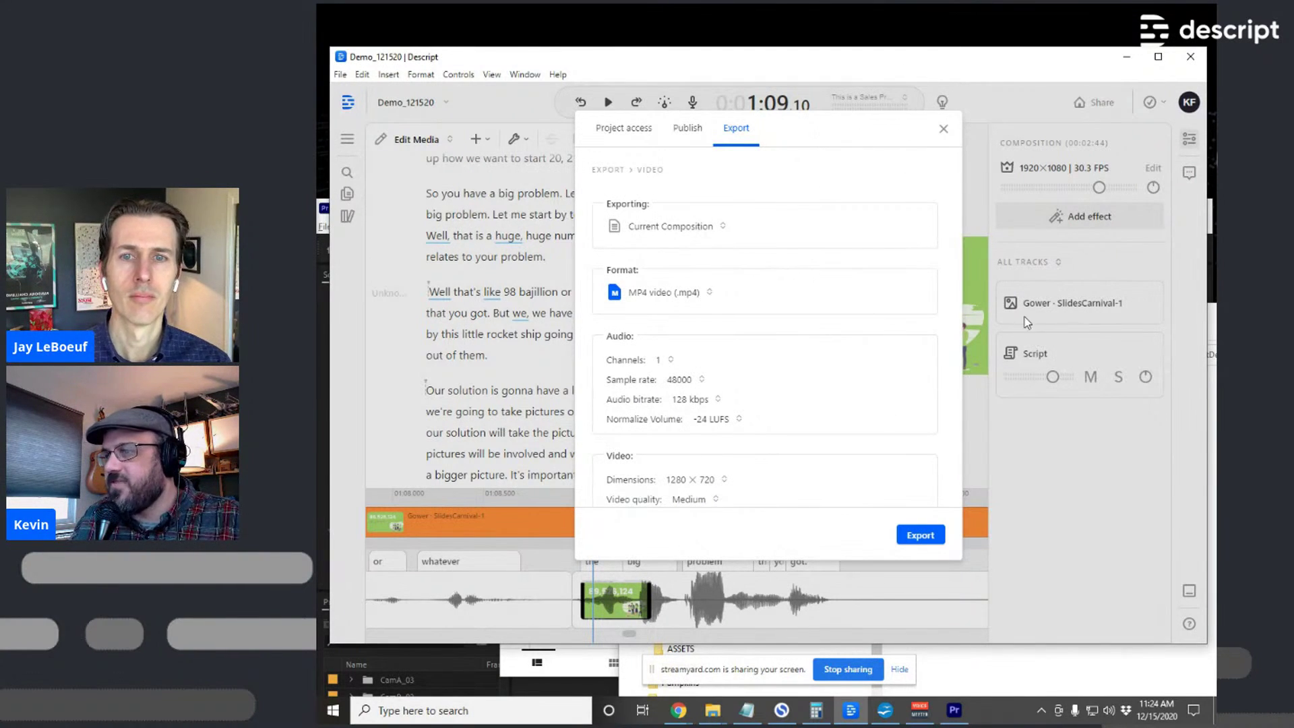
Try 2 audio channels for the video export, then set the channels back to 1
left_click(670, 359)
left_click(670, 403)
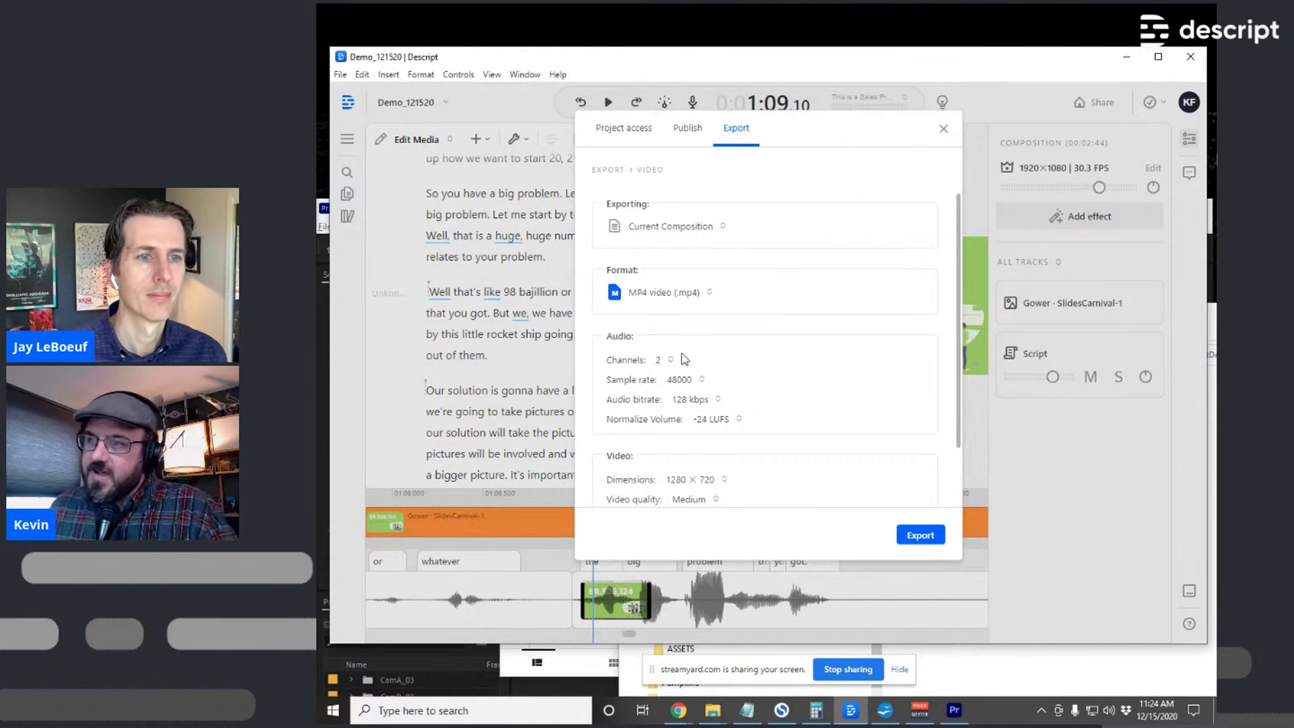
left_click(671, 368)
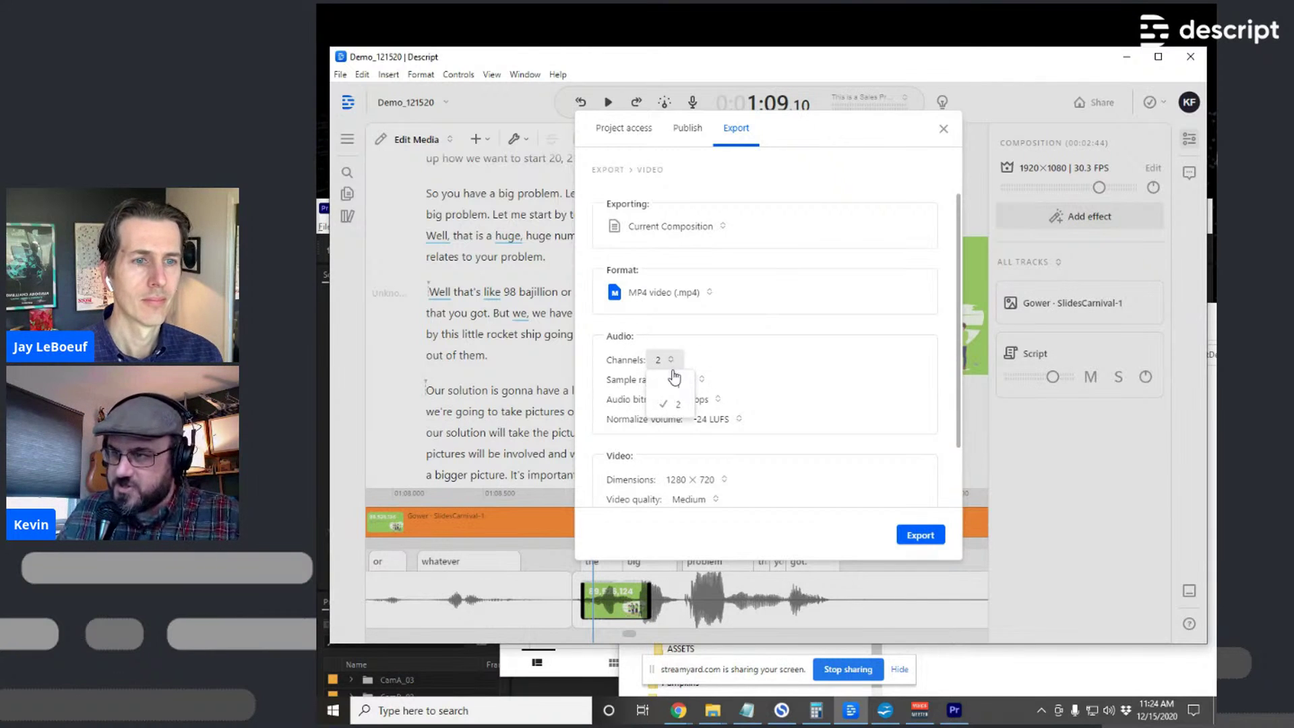
left_click(682, 379)
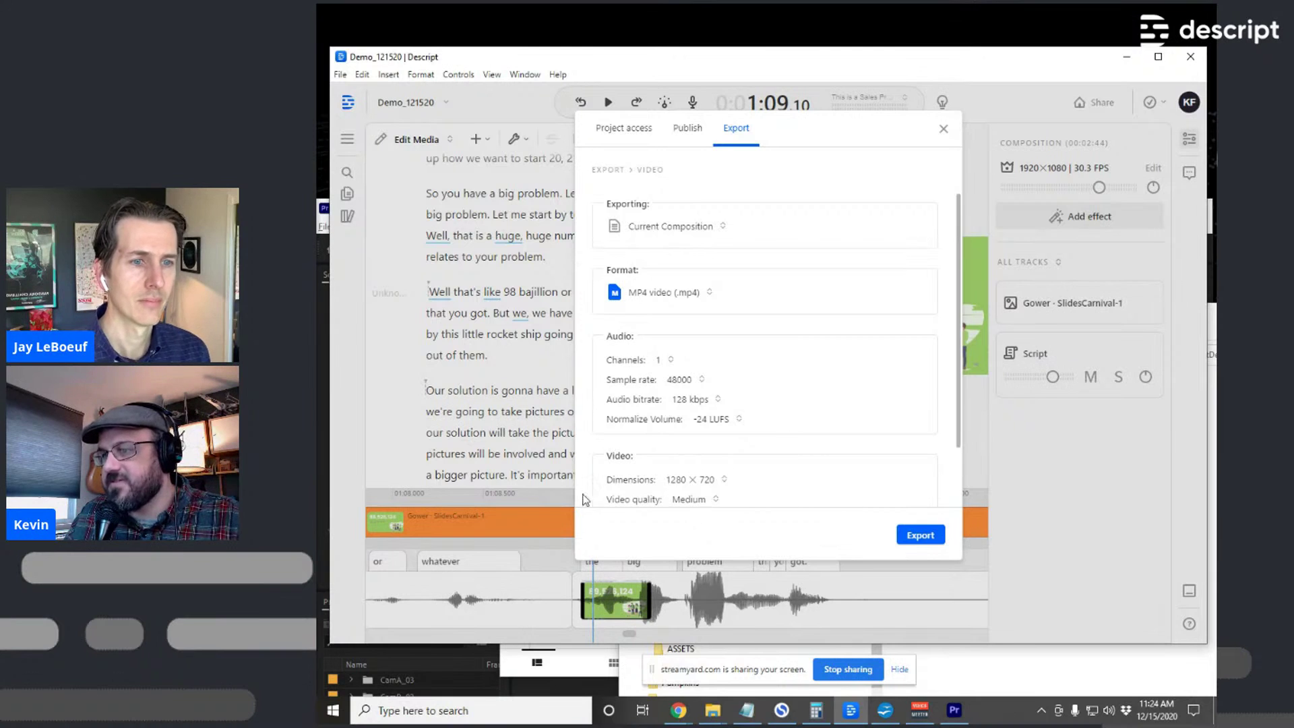
Choose 720p (1280 × 720) dimensions and export the MP4 video as "This is a Sales Presentation" into the DescriptDemo_121520 folder
left_click(727, 481)
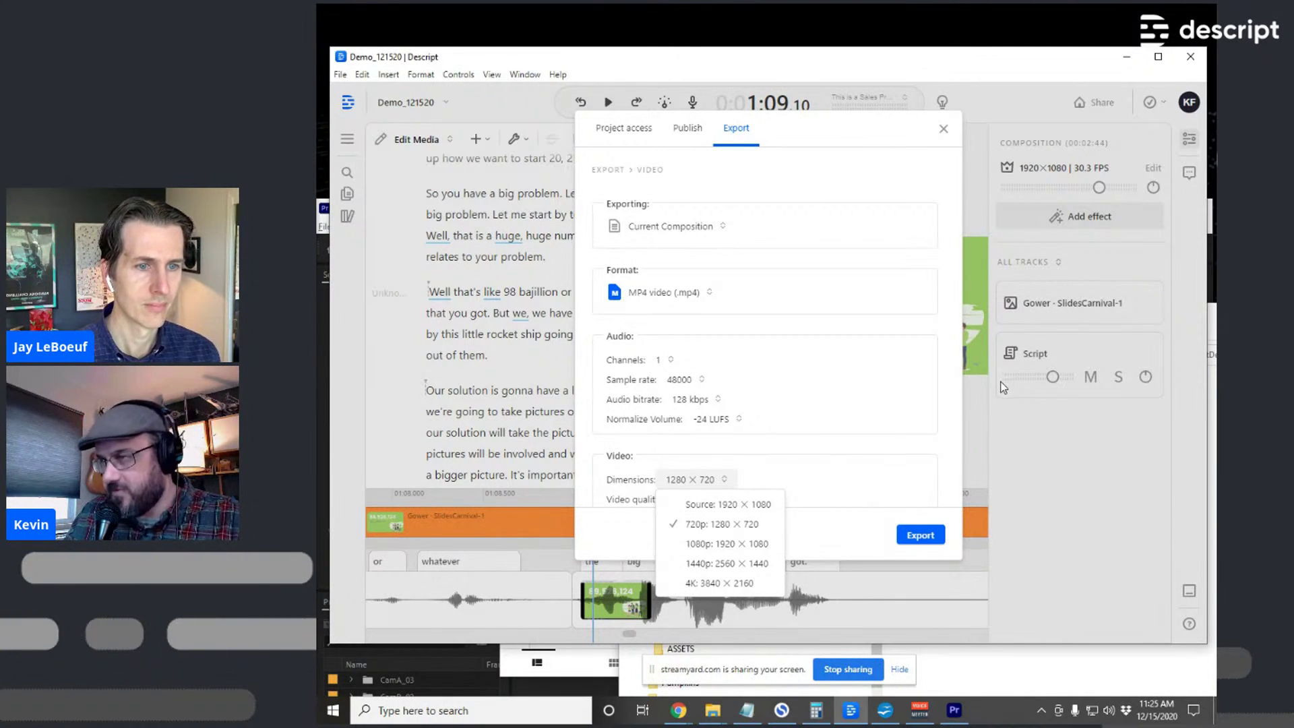
left_click(723, 528)
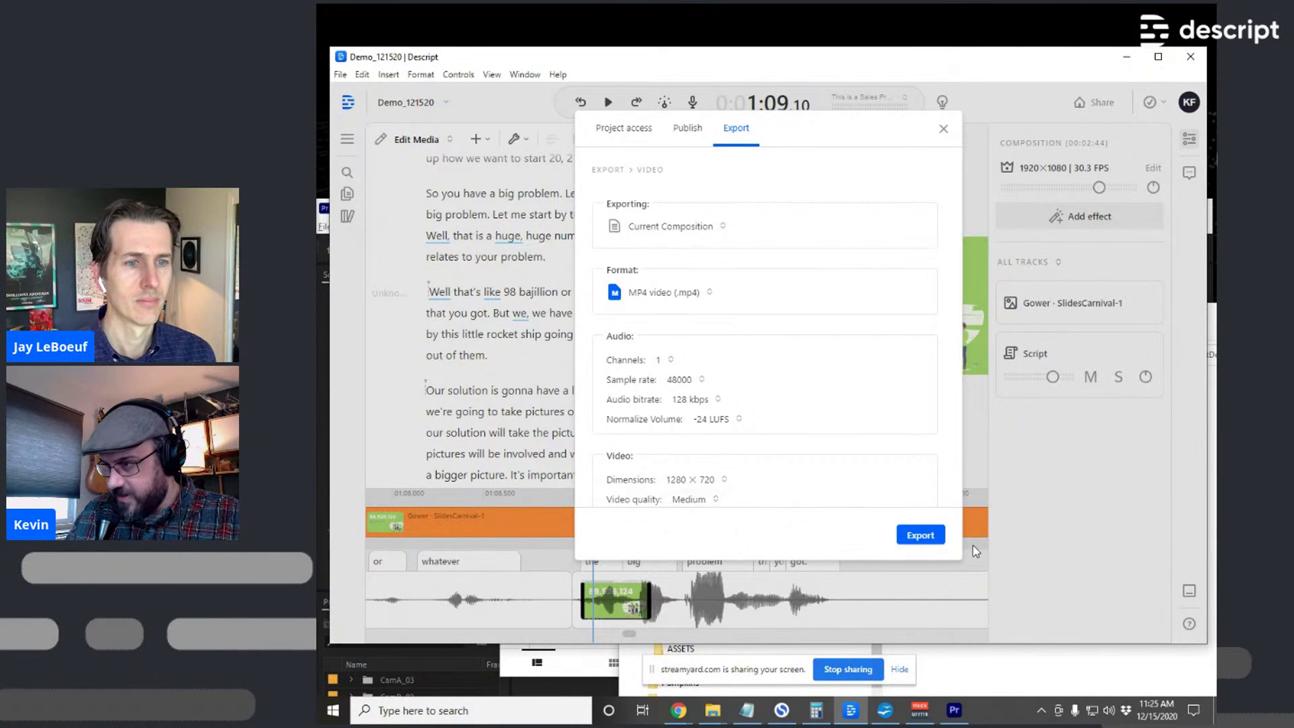
left_click(921, 535)
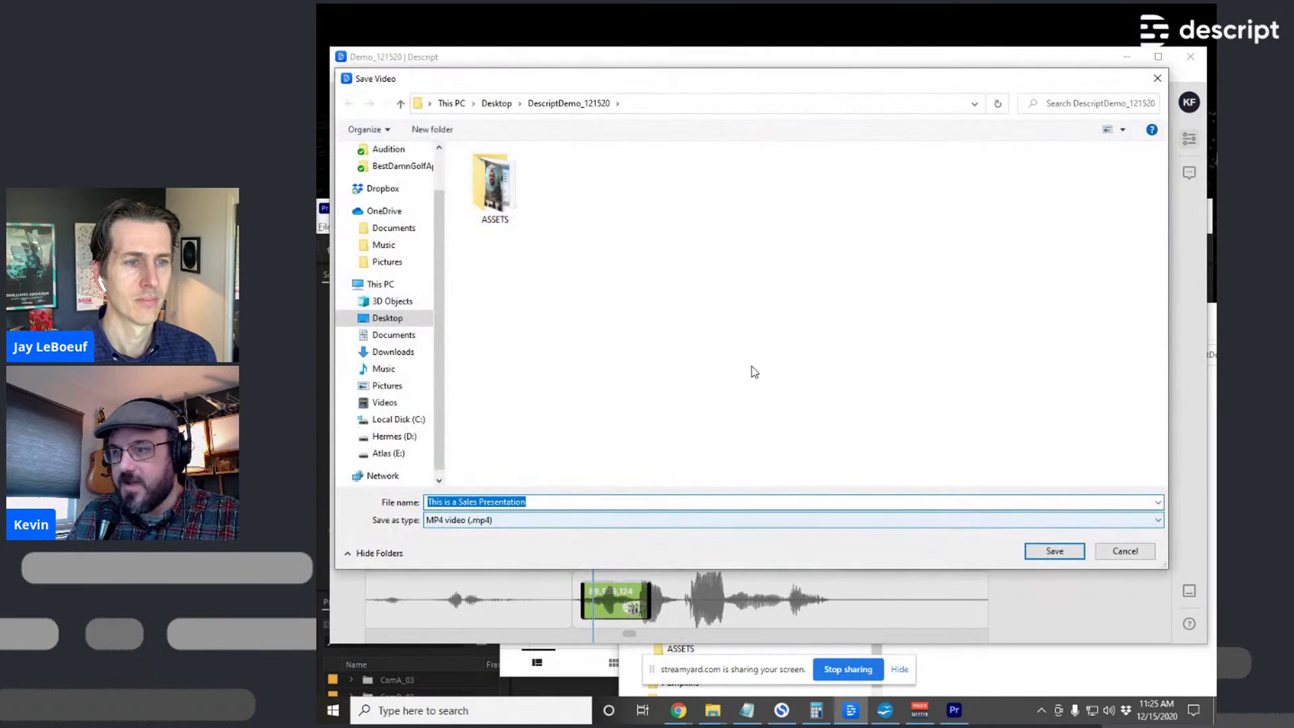
left_click(1062, 548)
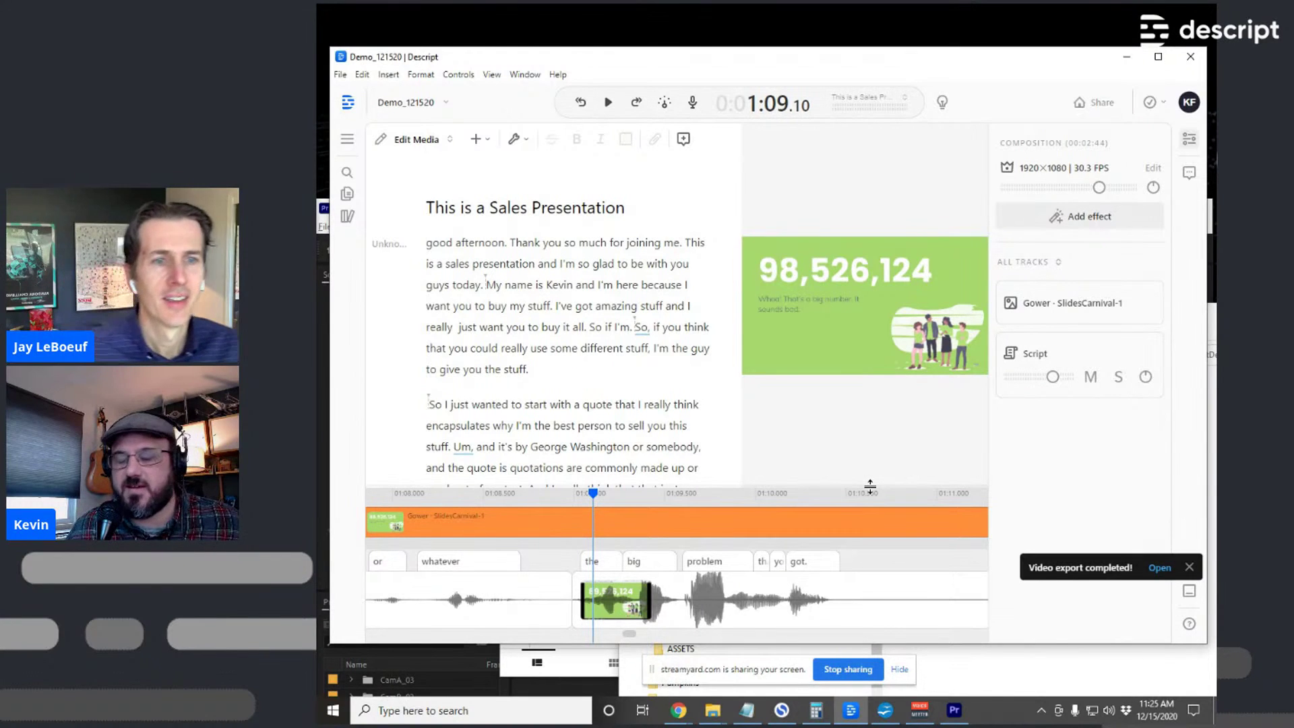
left_click(445, 144)
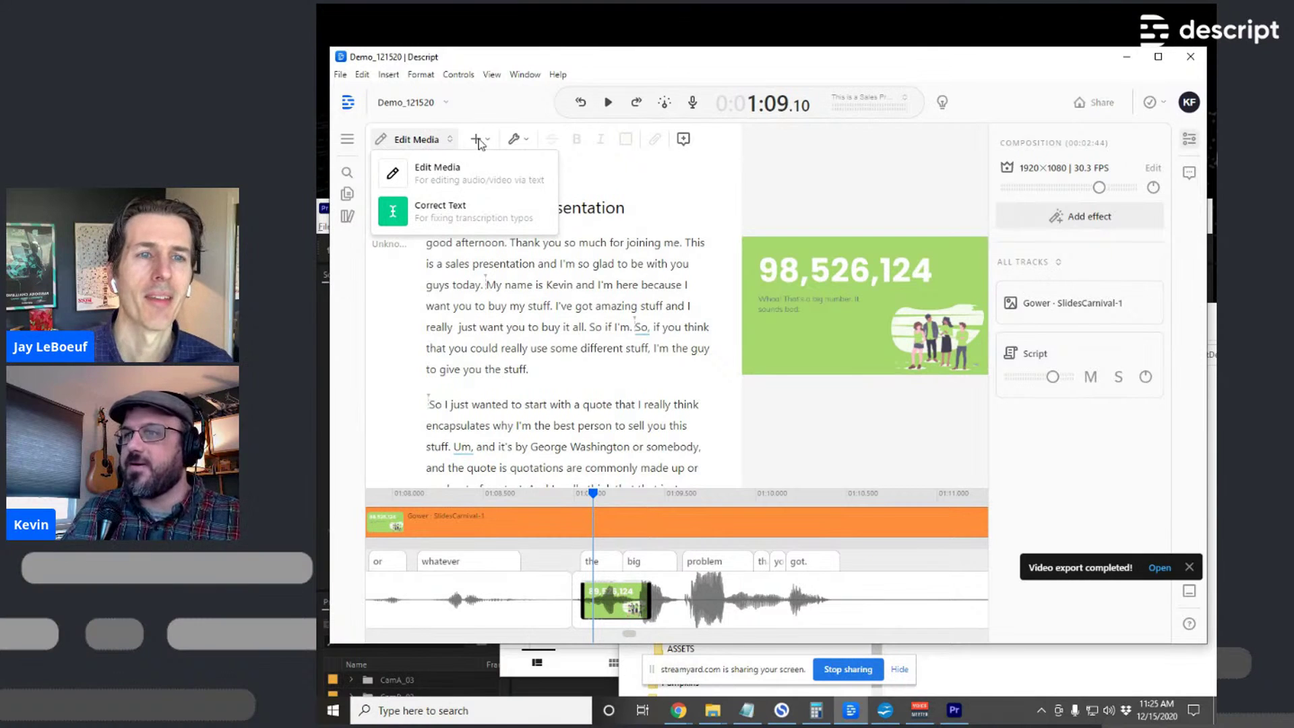
left_click(478, 140)
left_click(516, 139)
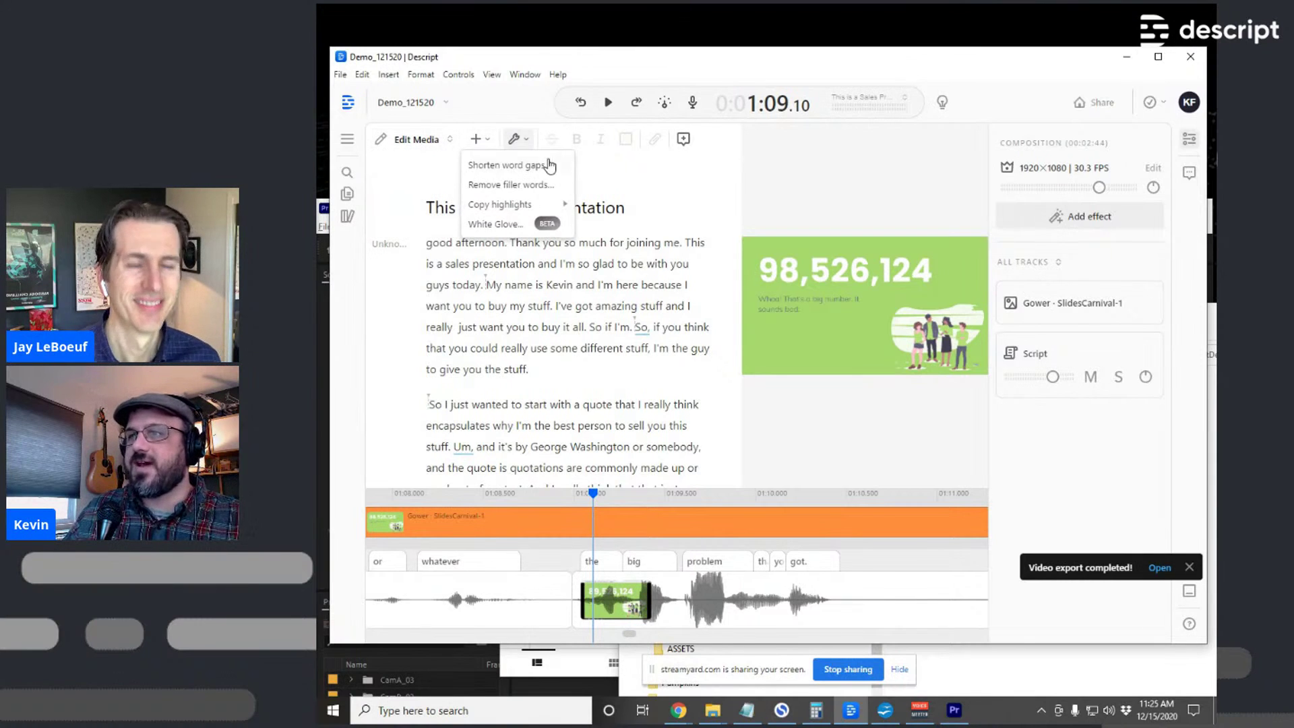
left_click(477, 139)
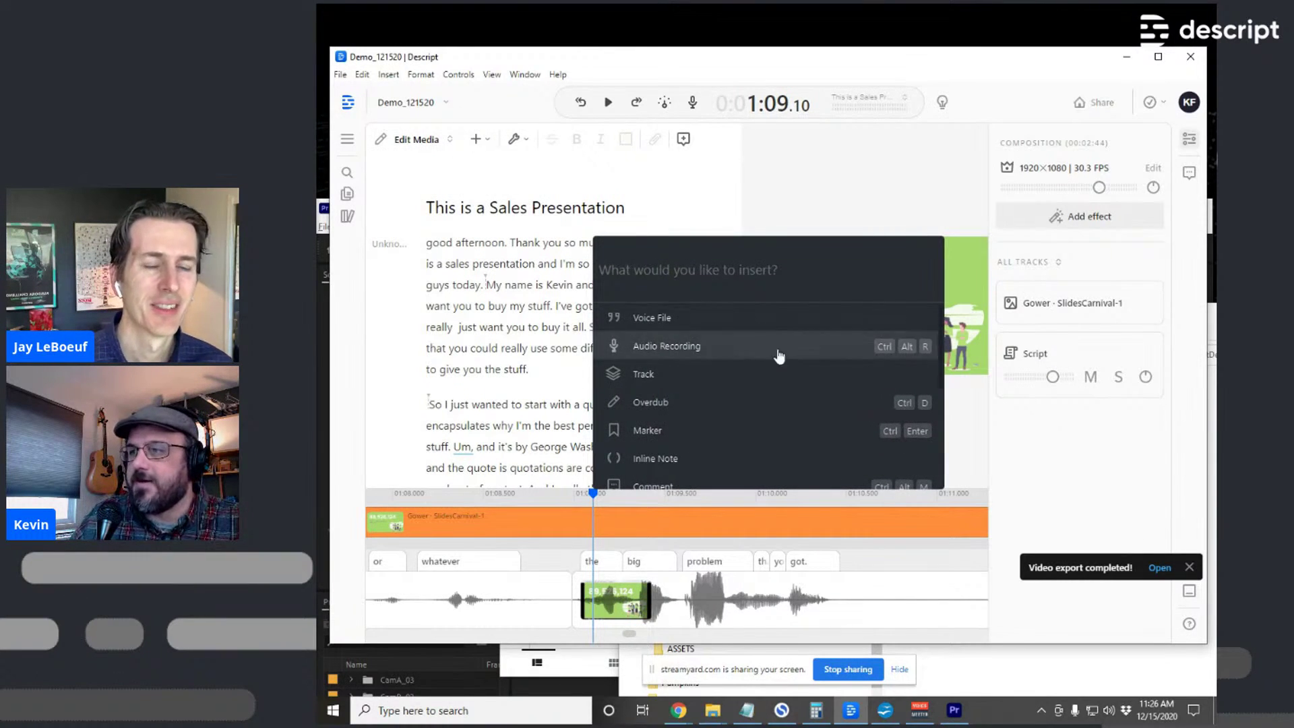
key("Escape")
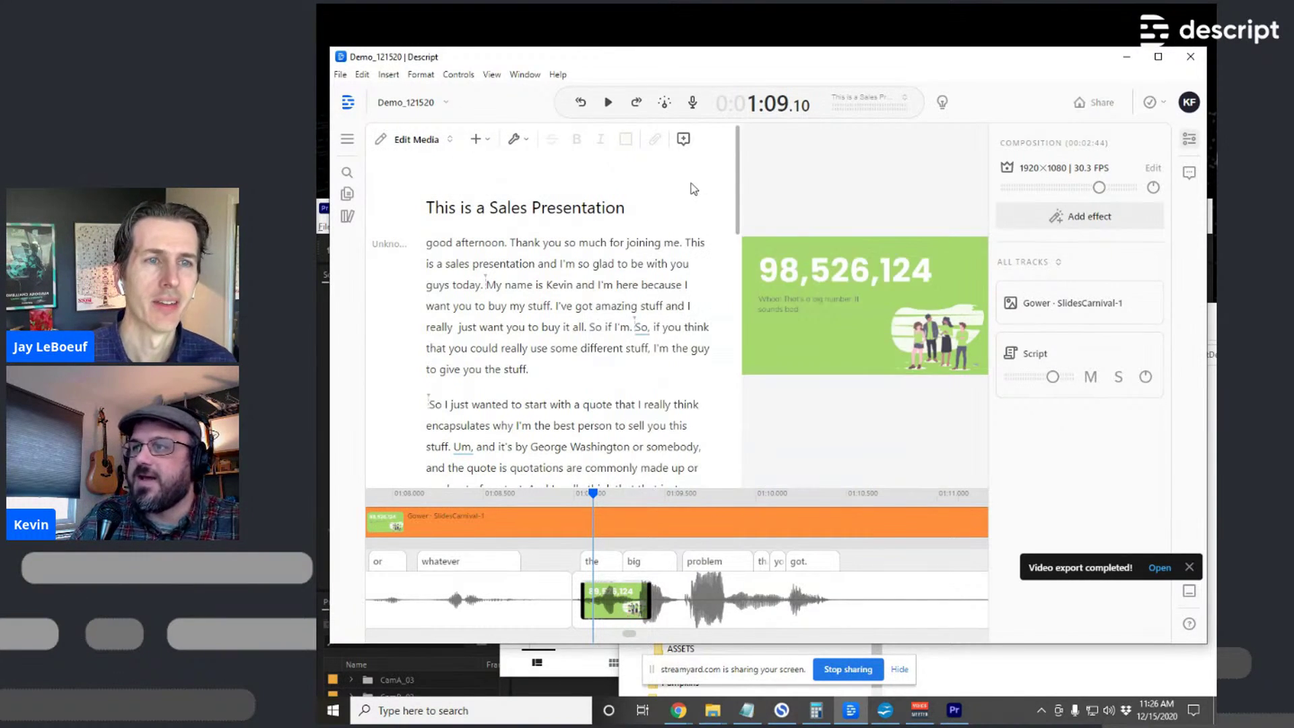
left_click(513, 140)
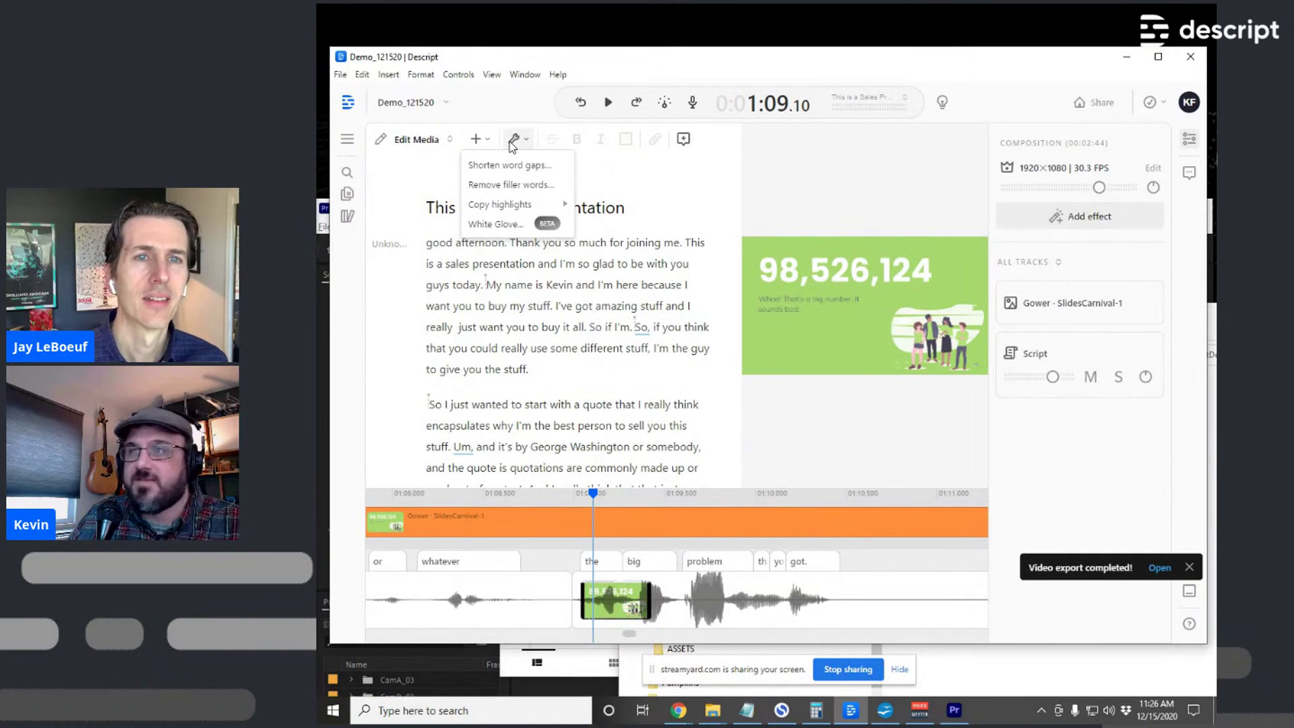
left_click(417, 98)
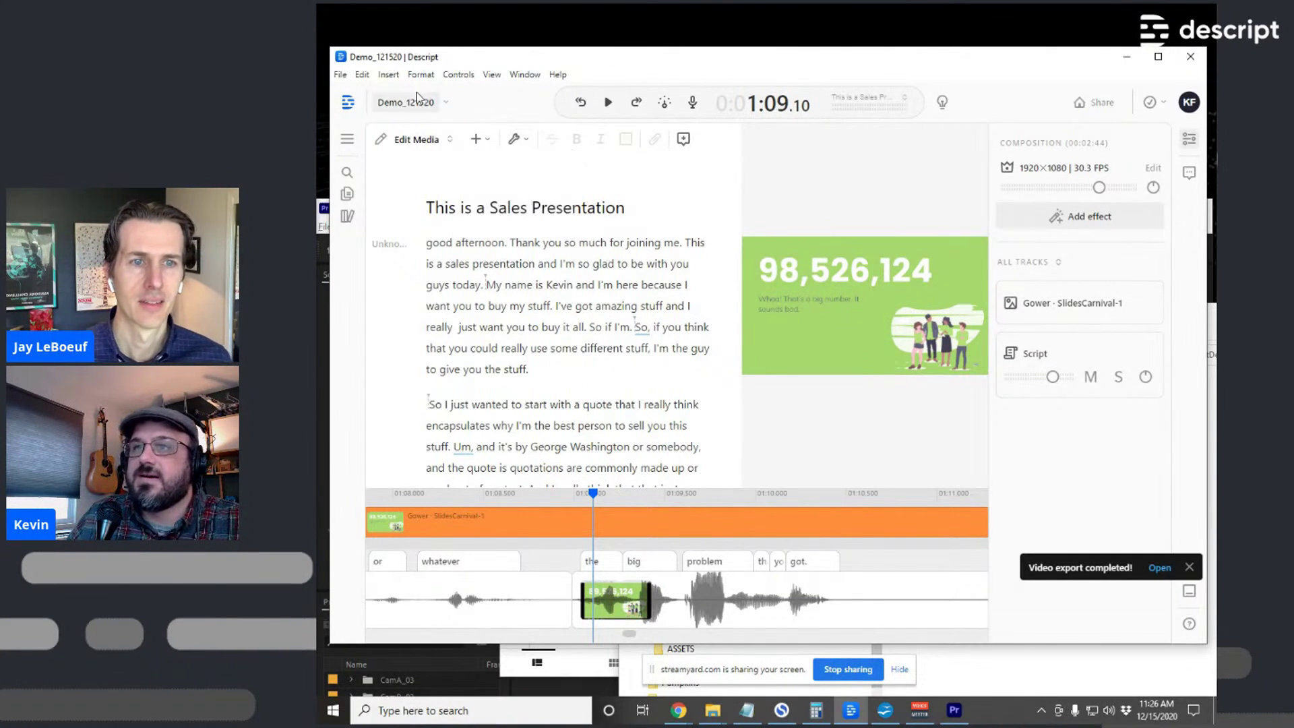
Review the publishing options and page settings, then try to publish the whole composition as a video page with its transcript shown
left_click(341, 74)
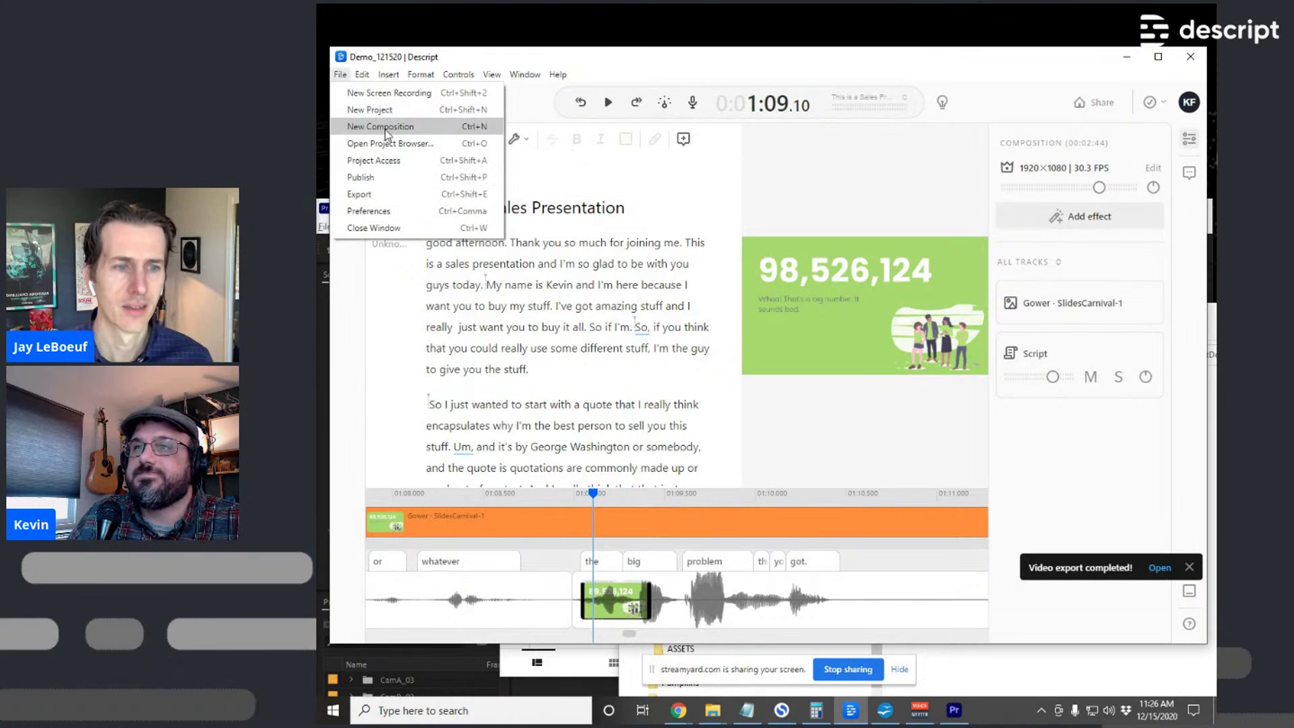
left_click(410, 197)
left_click(682, 128)
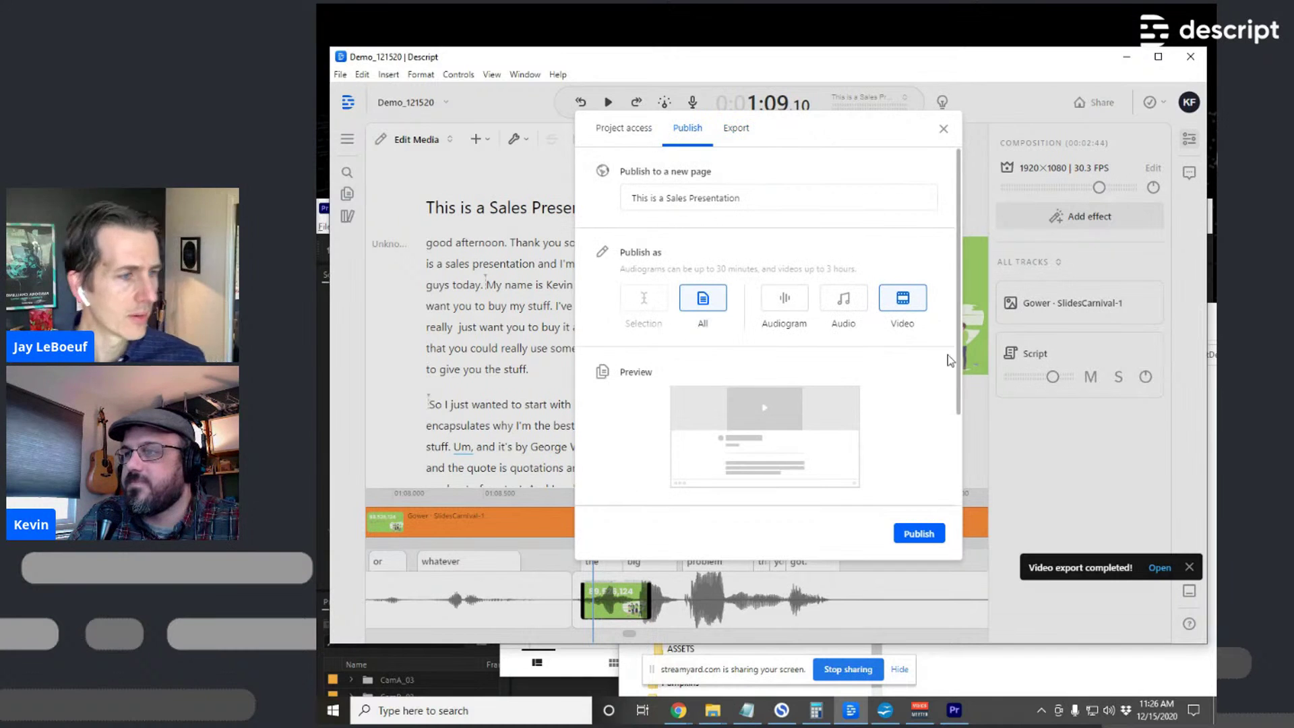
scroll(899, 369, "down", 2)
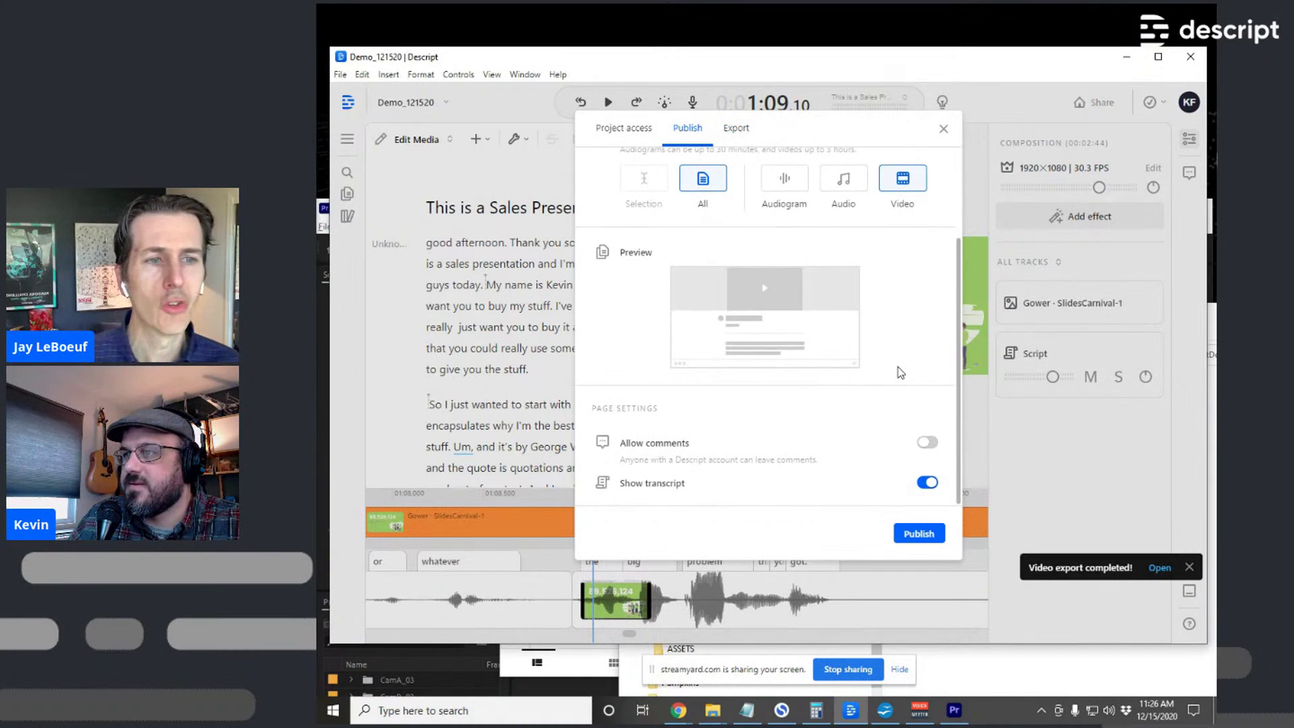
scroll(900, 359, "up", 2)
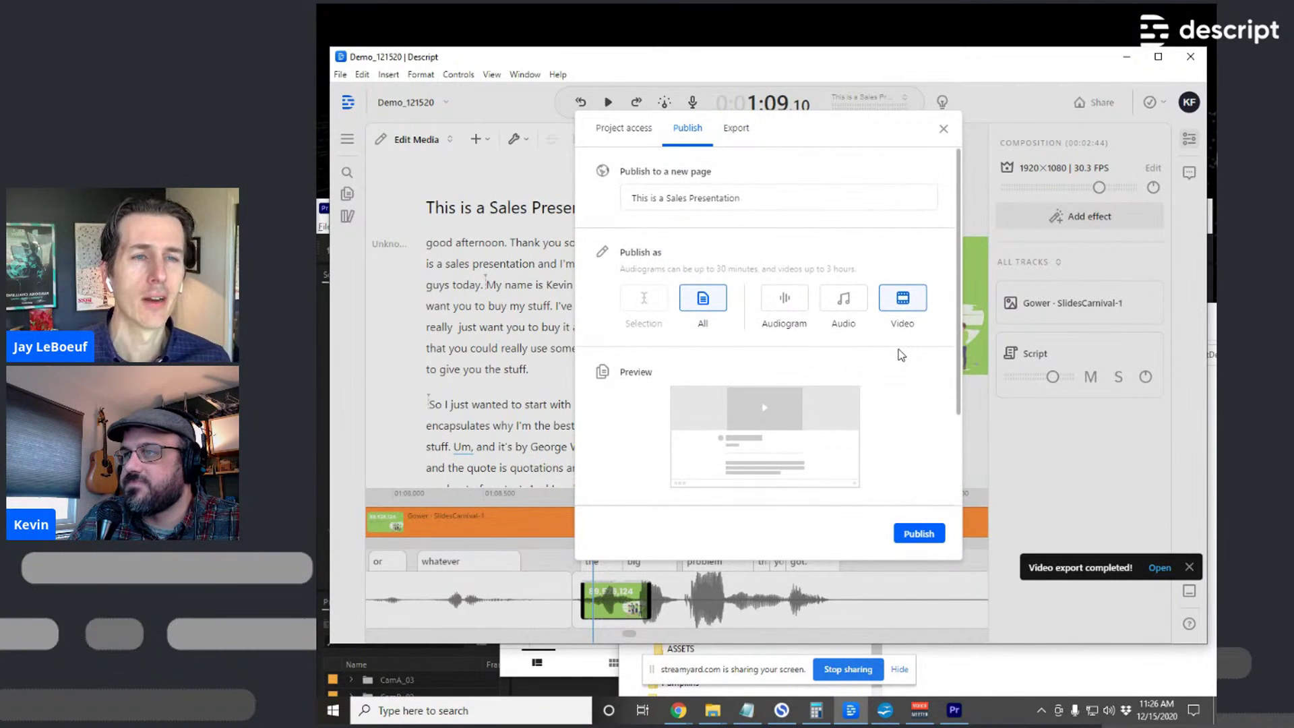
scroll(901, 355, "down", 2)
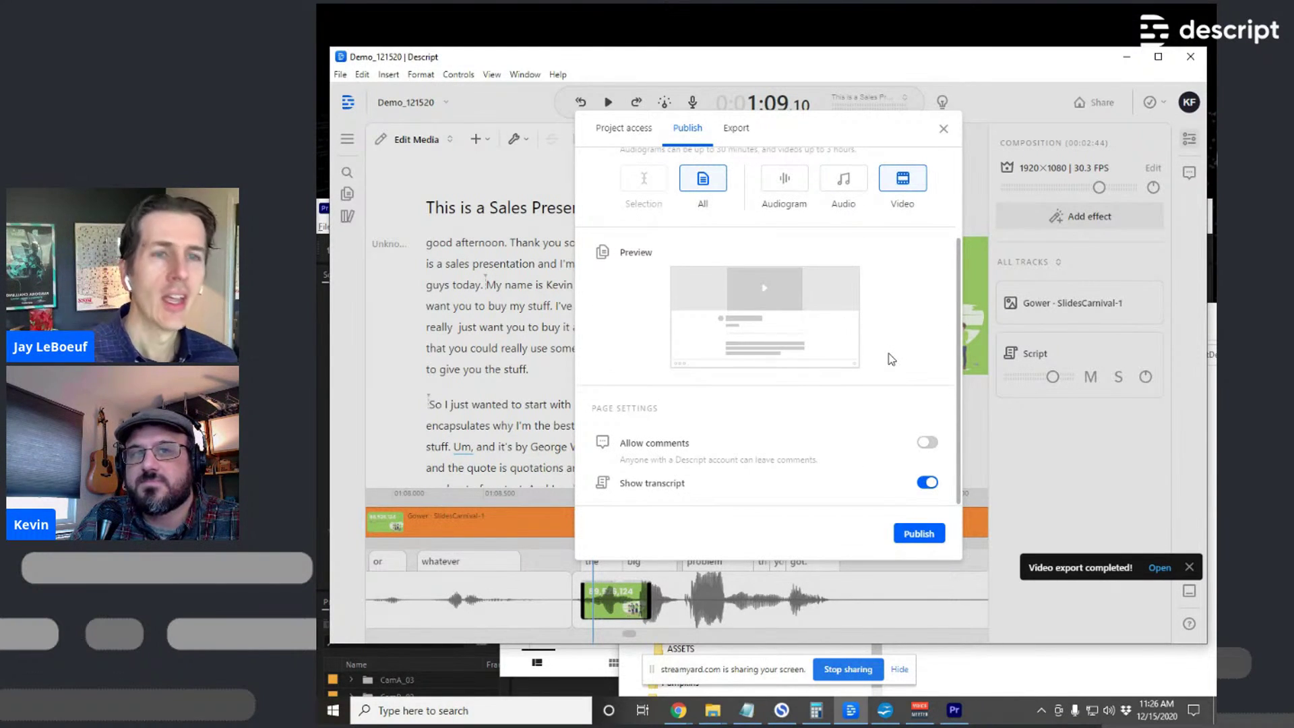
scroll(891, 359, "up", 3)
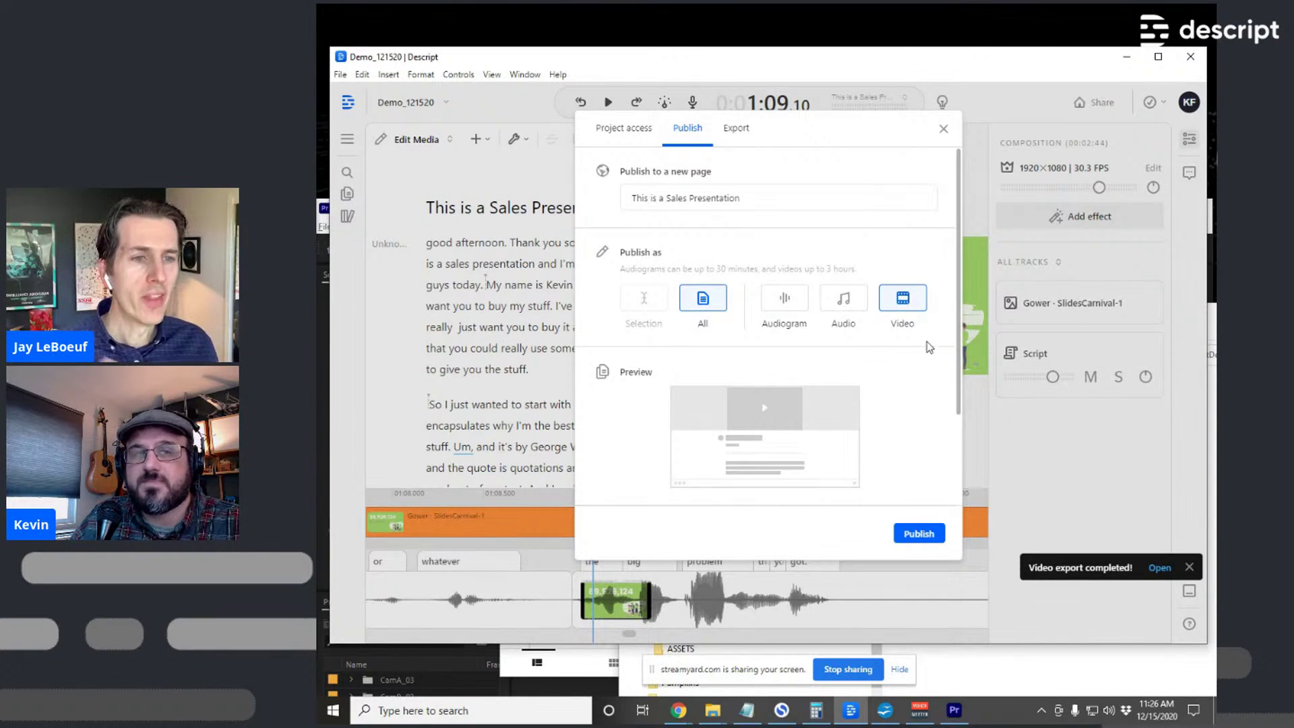
scroll(940, 416, "down", 2)
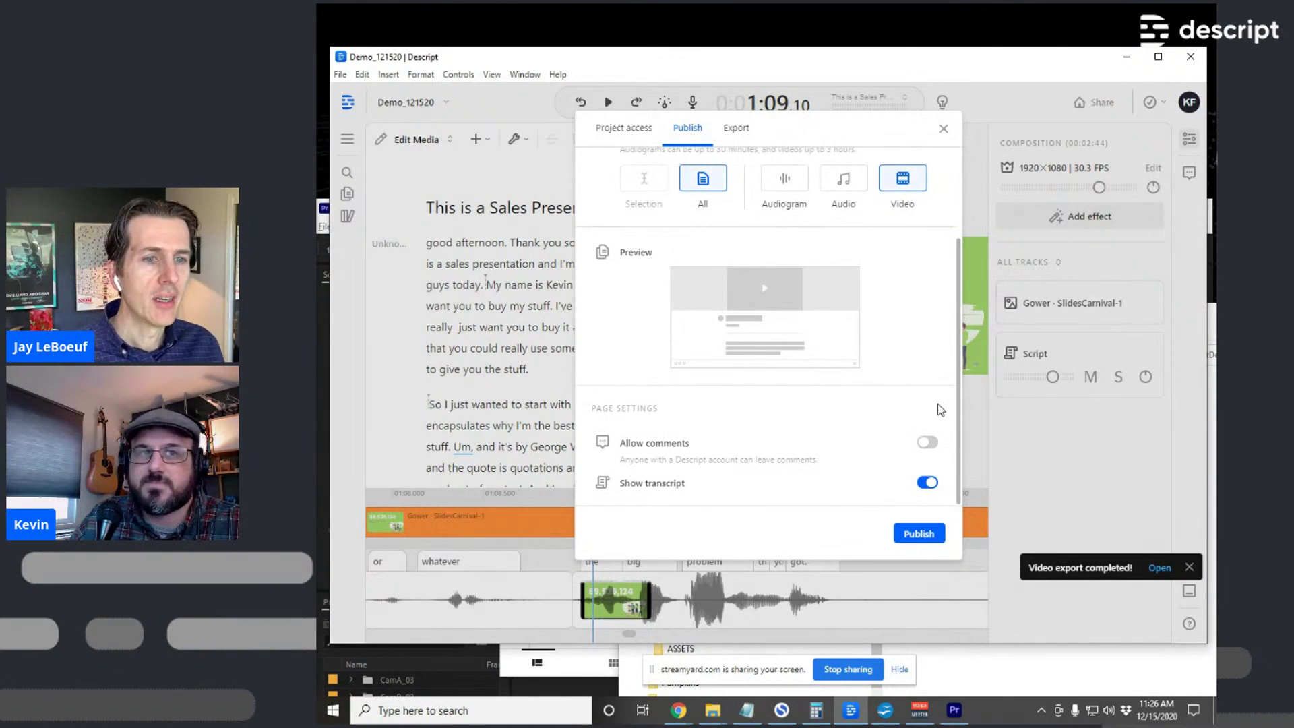
left_click(907, 534)
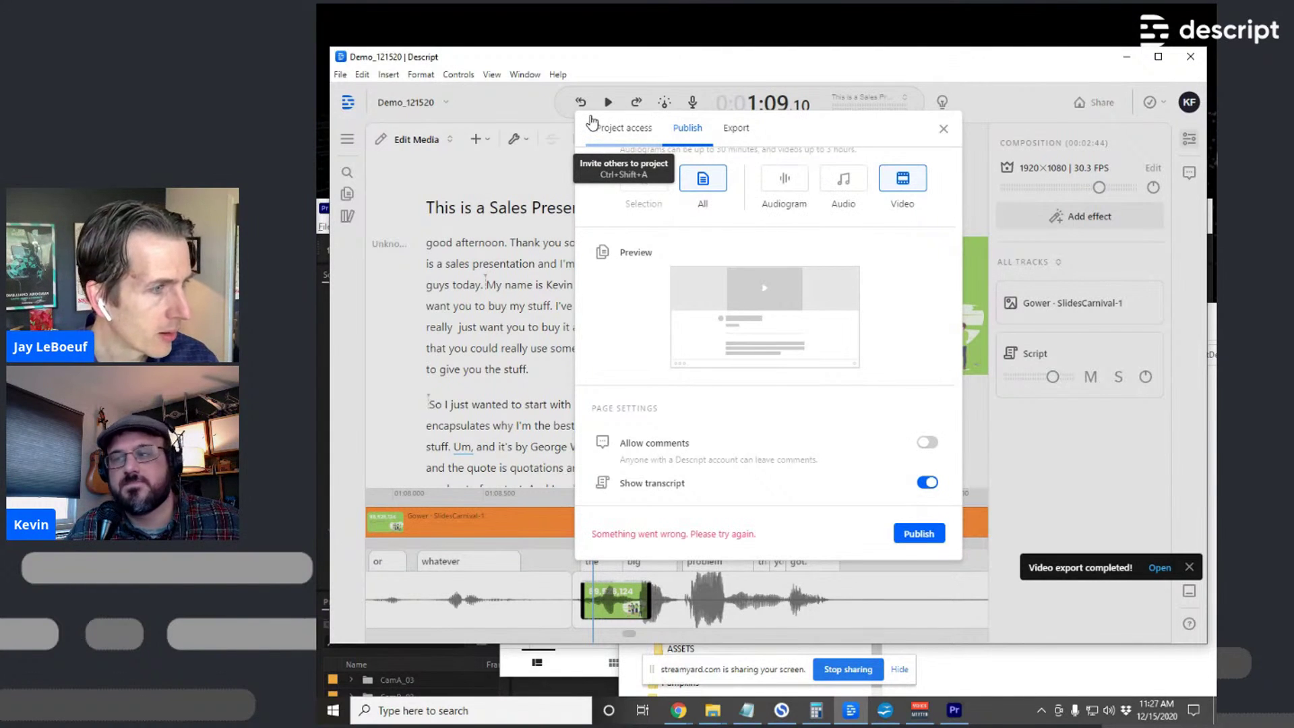
left_click(944, 128)
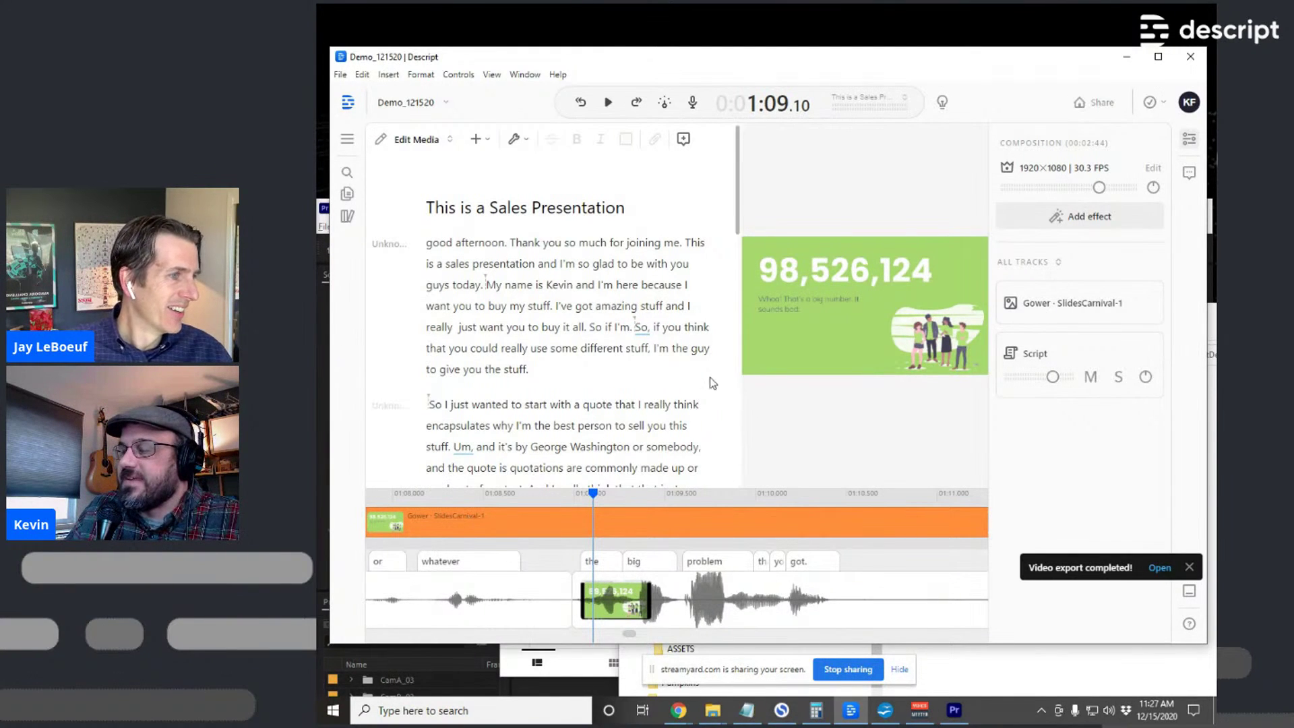
Look through the sales presentation script from the opening greeting to the chart section
scroll(690, 368, "down", 5)
scroll(693, 371, "up", 5)
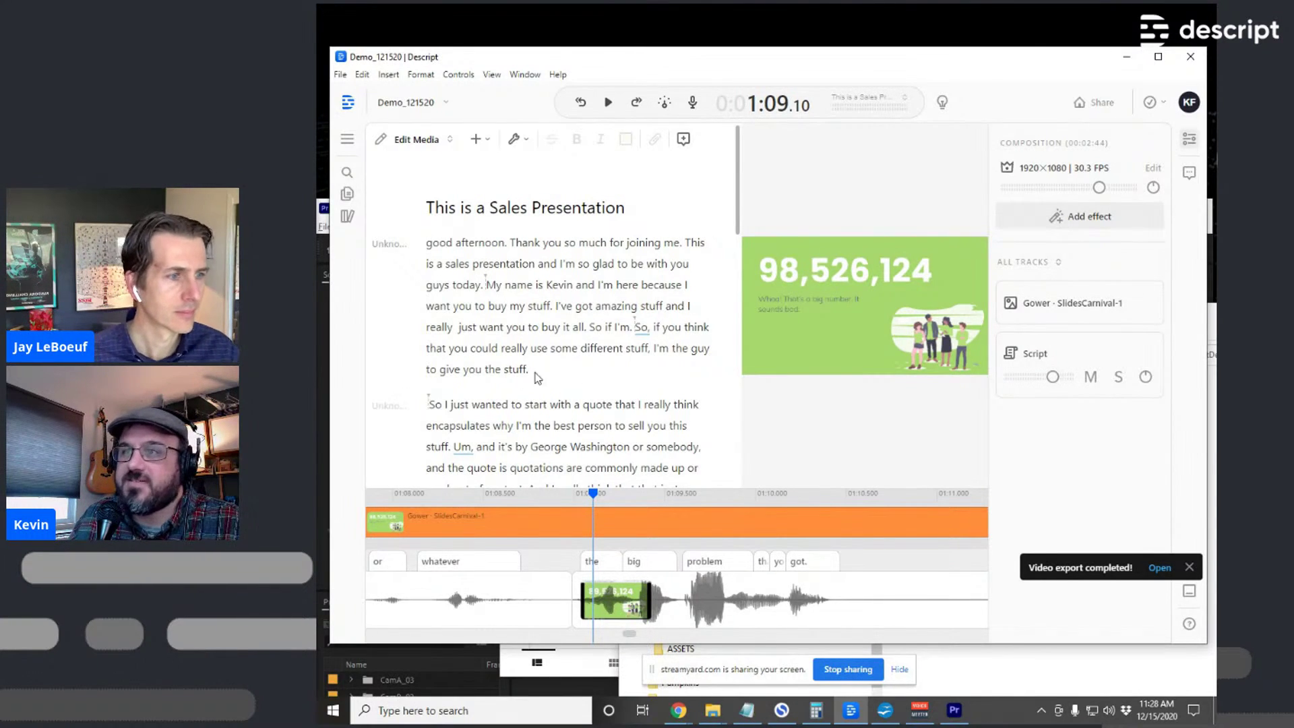
left_click(426, 241)
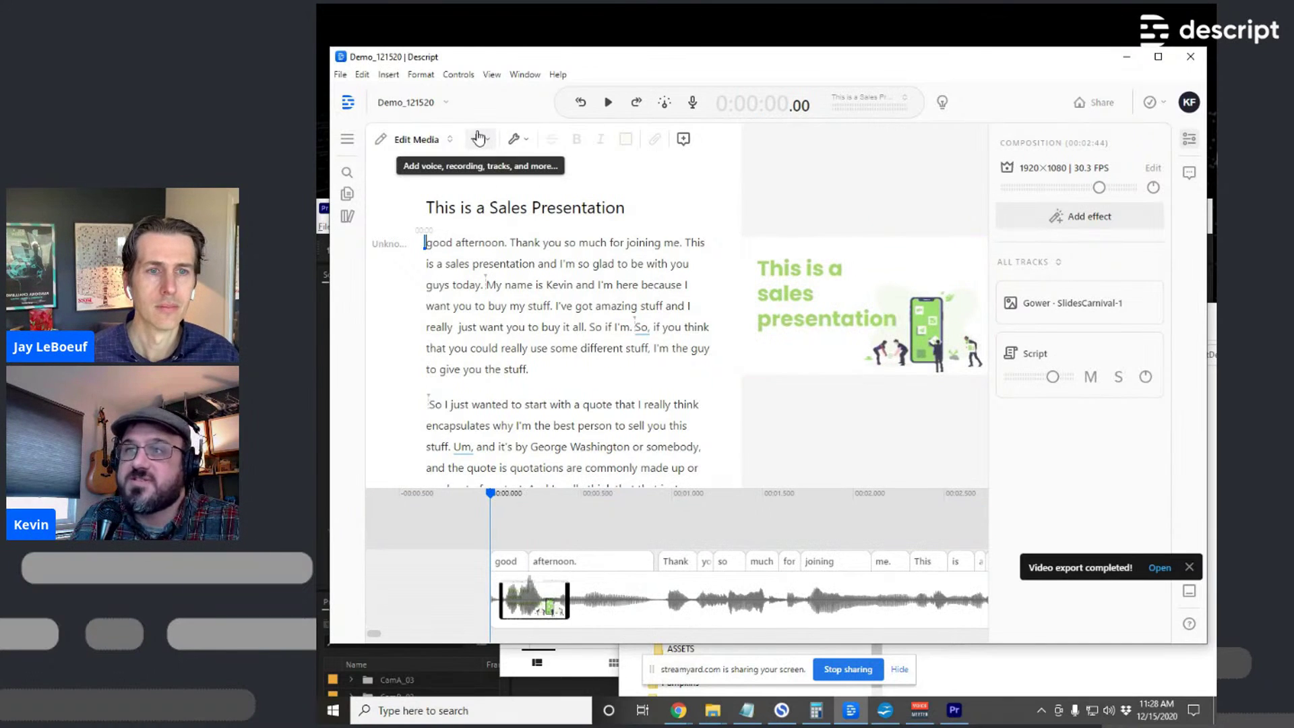
scroll(553, 465, "down", 6)
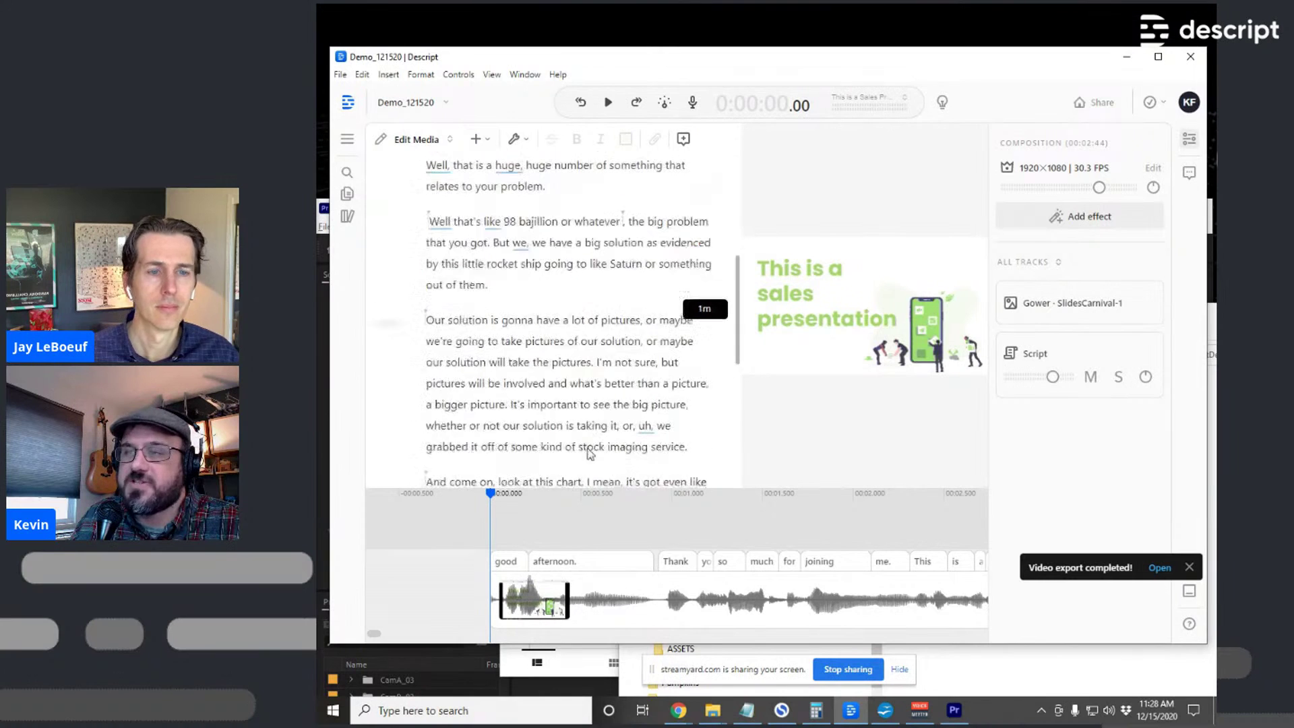
scroll(676, 289, "up", 2)
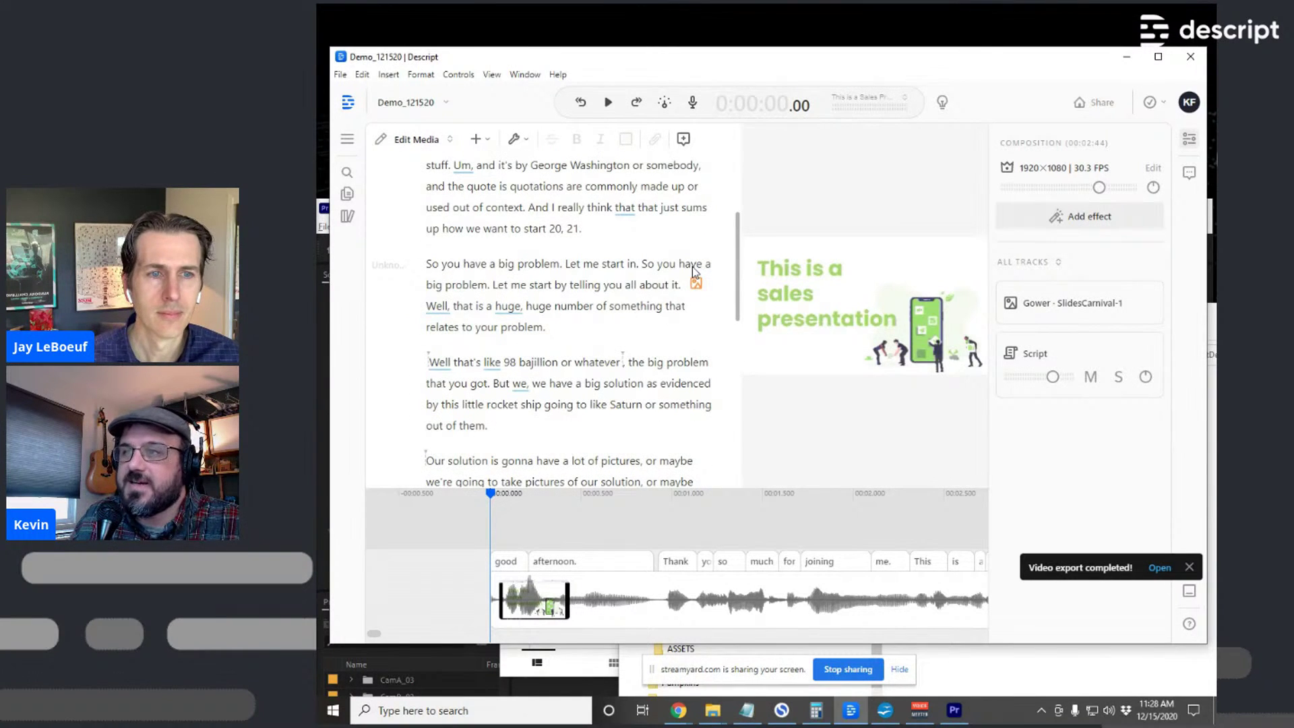
scroll(542, 358, "down", 2)
scroll(513, 283, "up", 6)
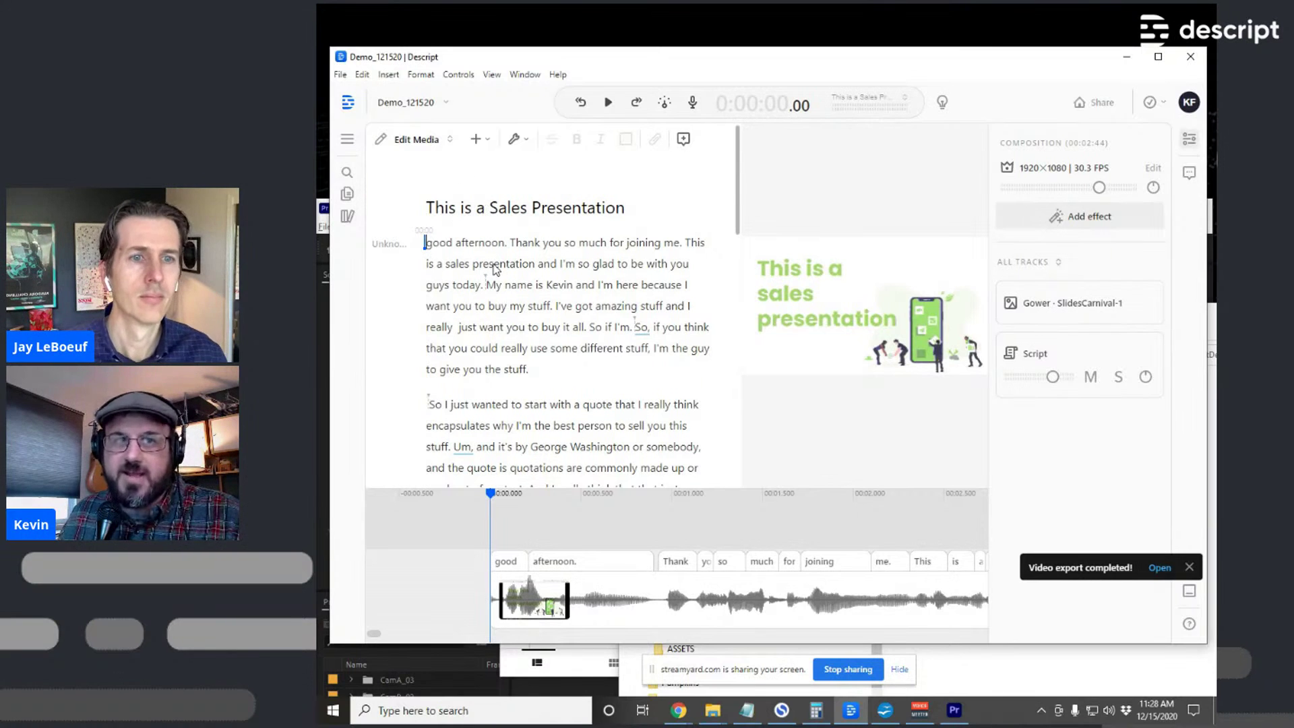
scroll(669, 399, "down", 1)
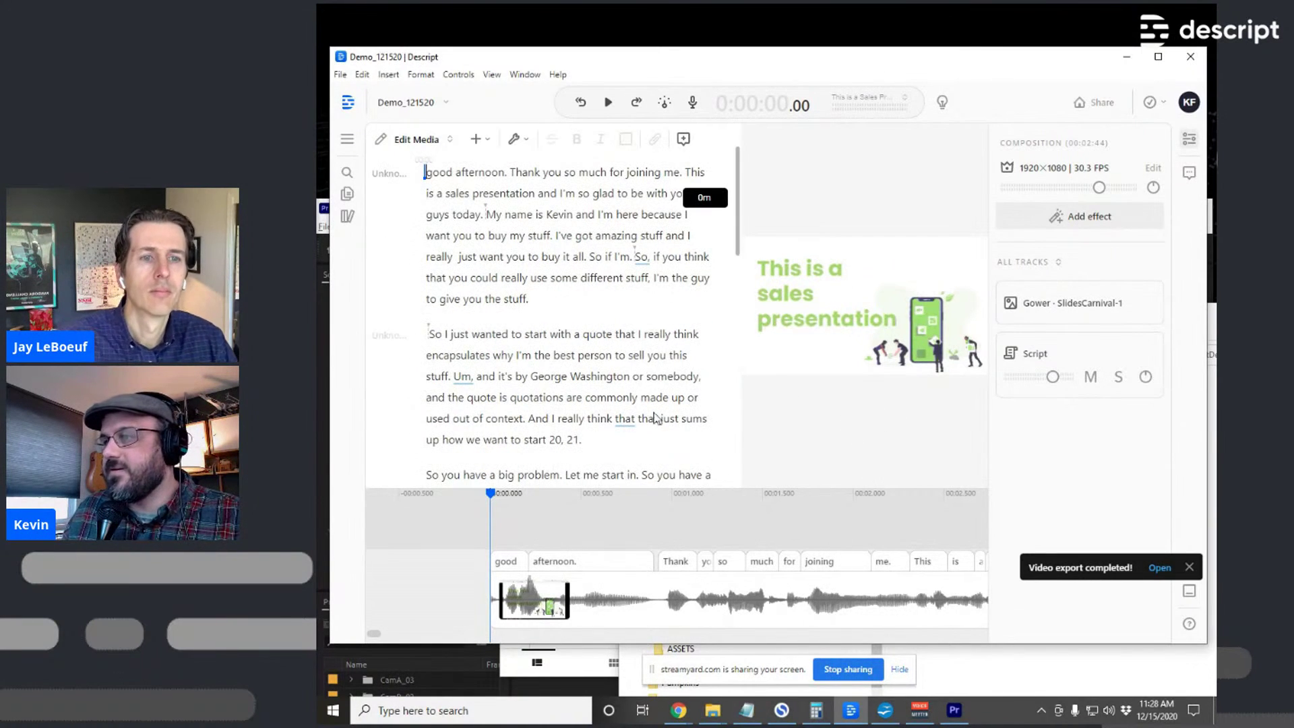
scroll(519, 399, "down", 2)
scroll(519, 400, "down", 1)
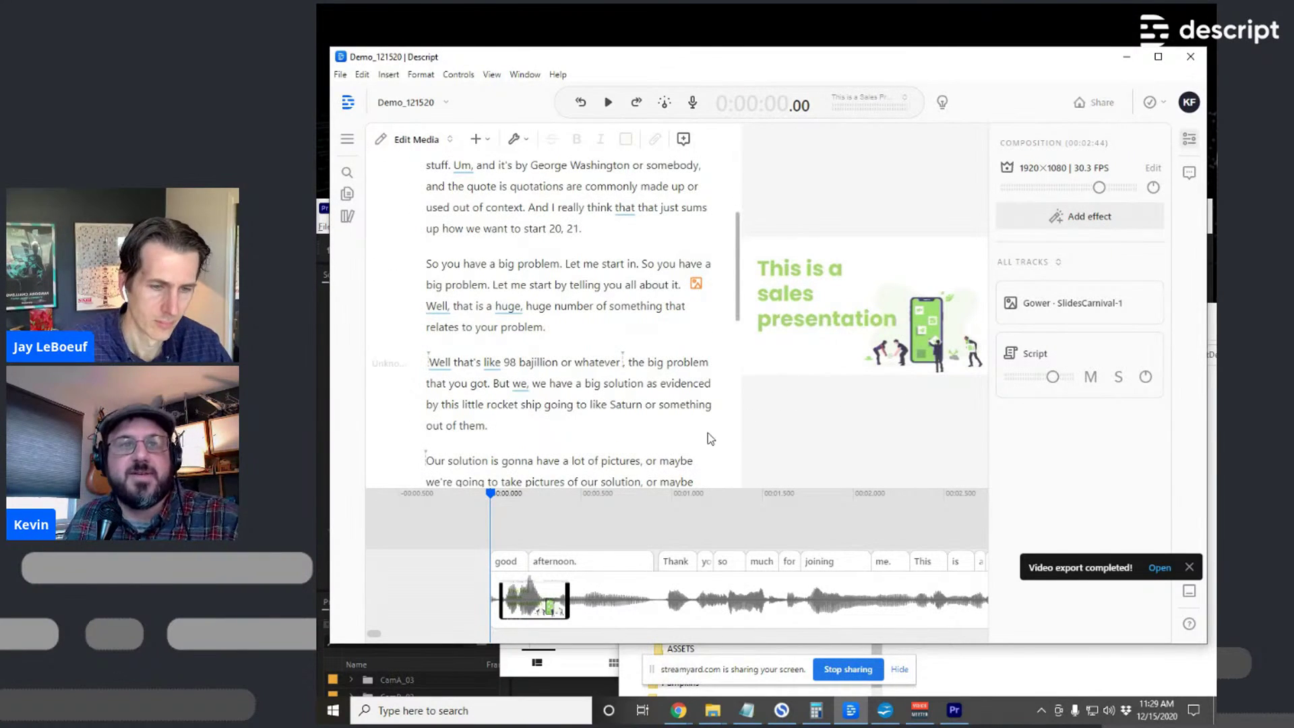
scroll(678, 438, "down", 4)
left_click(578, 369)
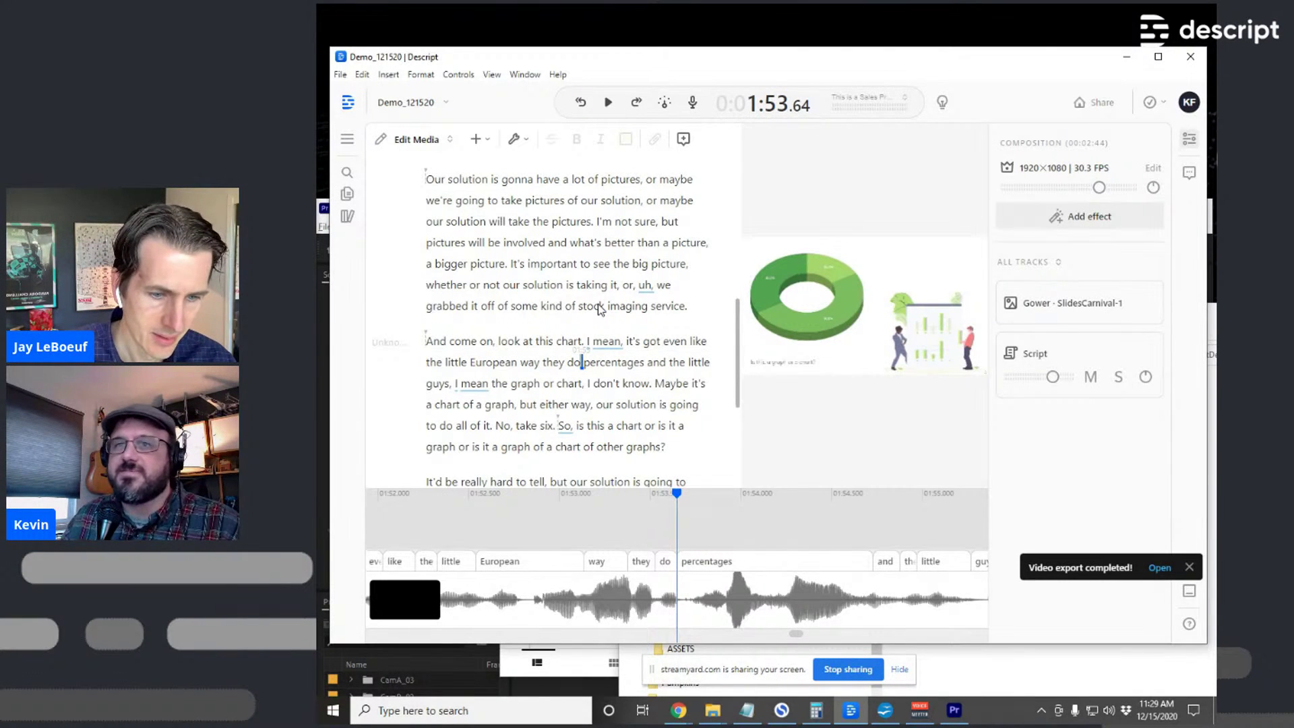
scroll(600, 309, "down", 2)
scroll(600, 309, "up", 20)
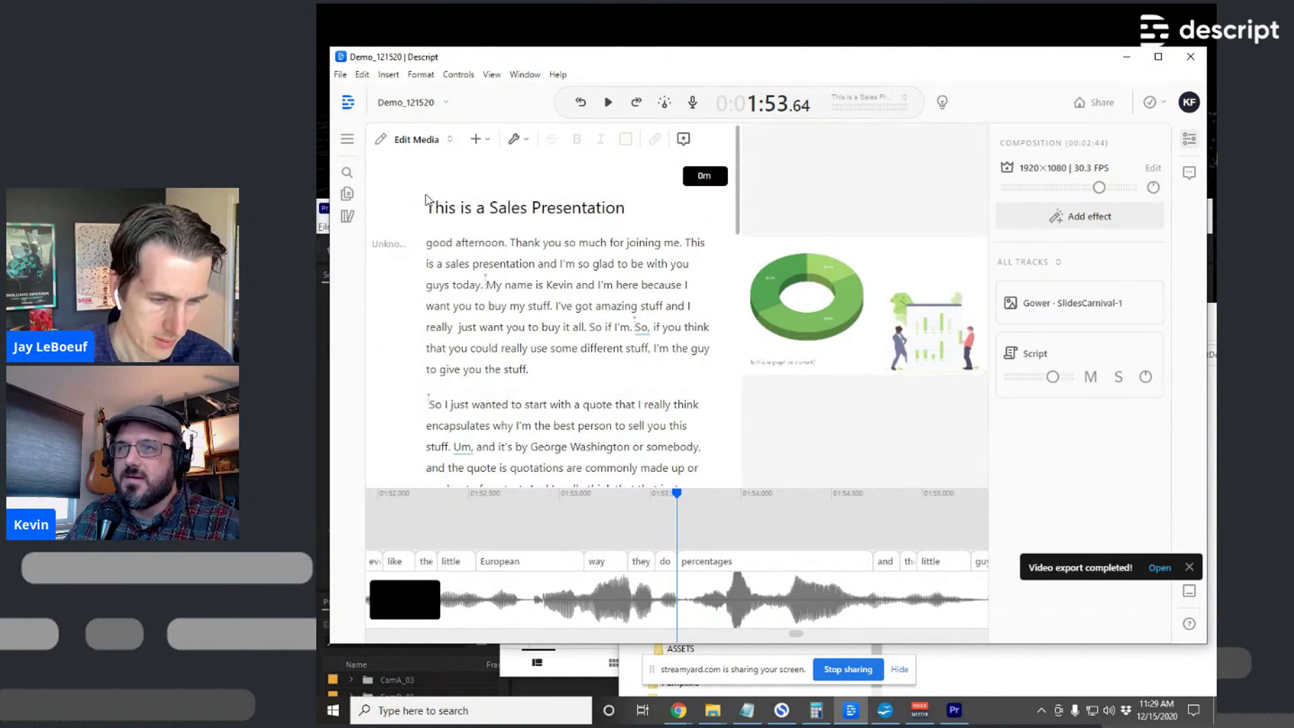
Switch to the Video Editing Demo composition
left_click(347, 194)
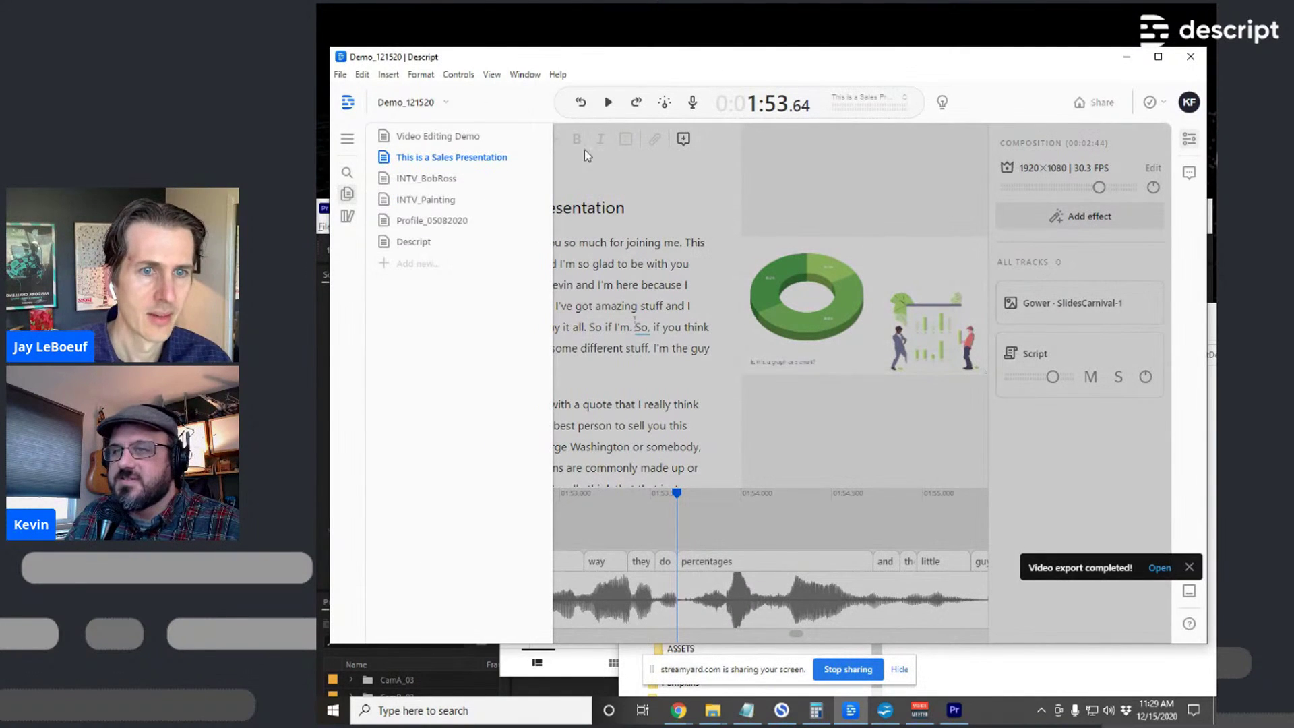
left_click(450, 139)
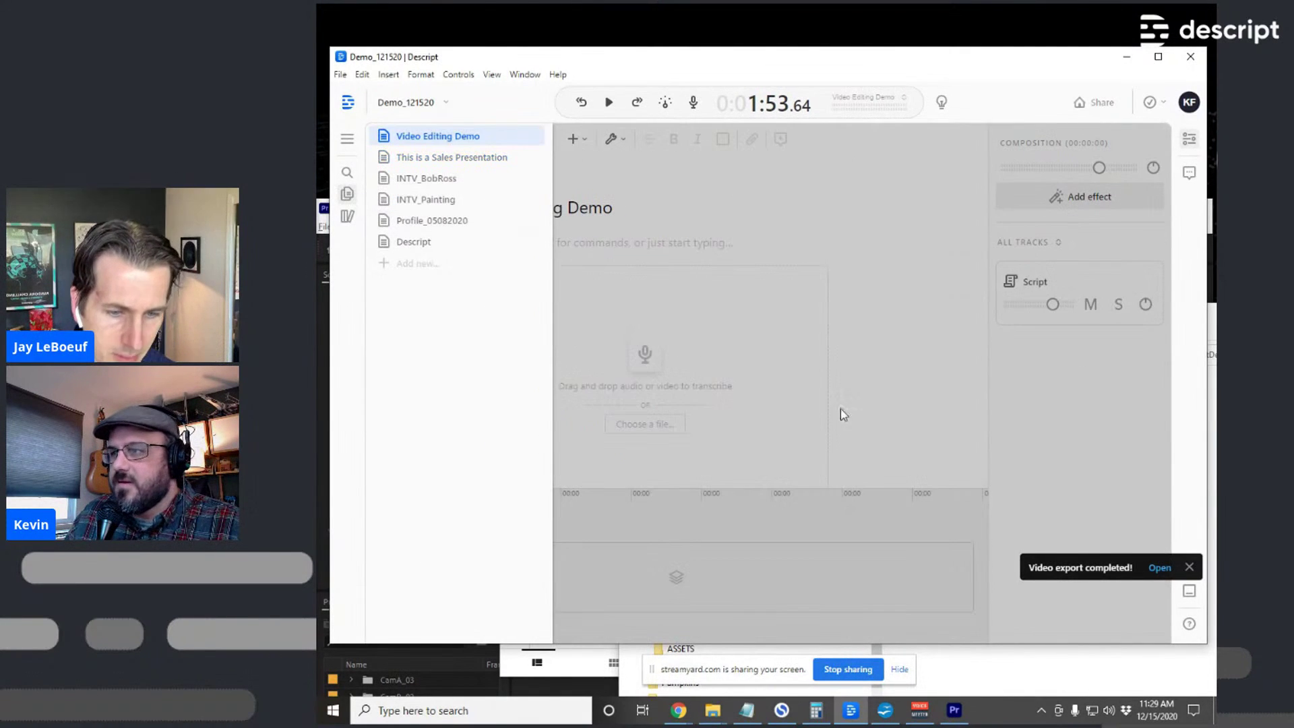
left_click(806, 381)
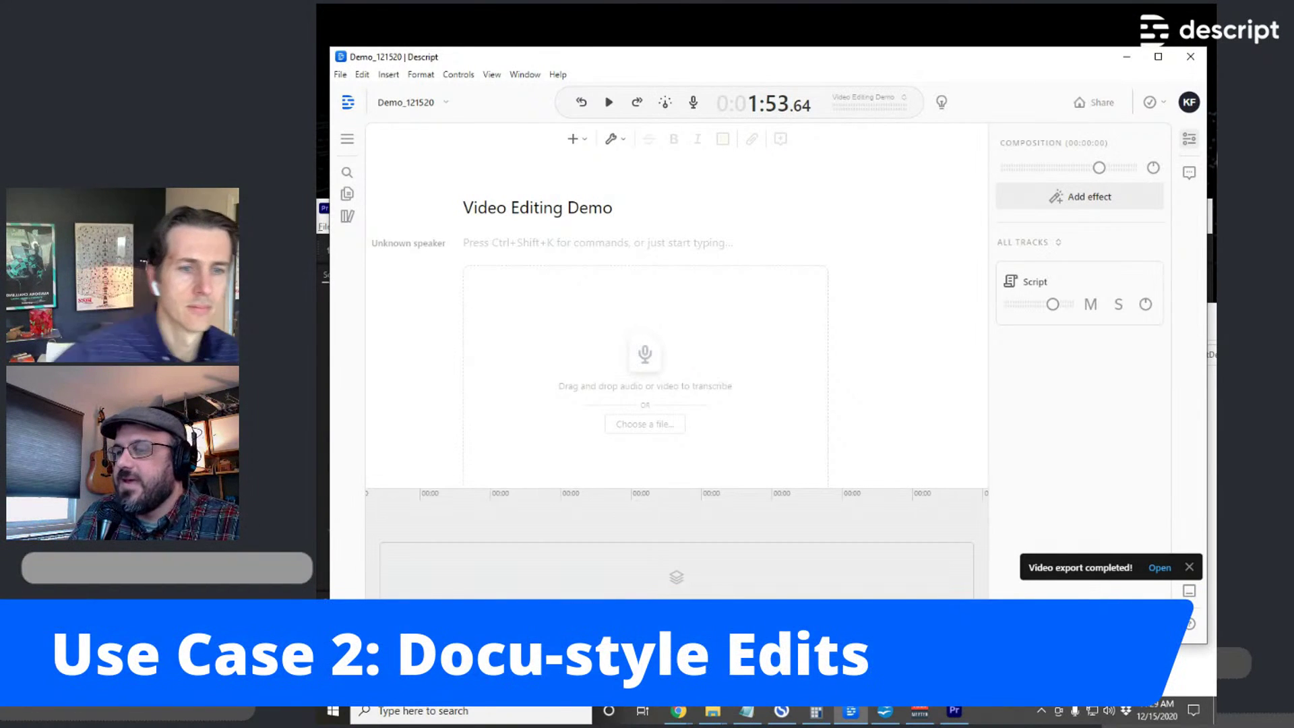
Show the exported video's folder, look over the interview and profile files in its ASSETS subfolder, and close the file window
left_click(1160, 568)
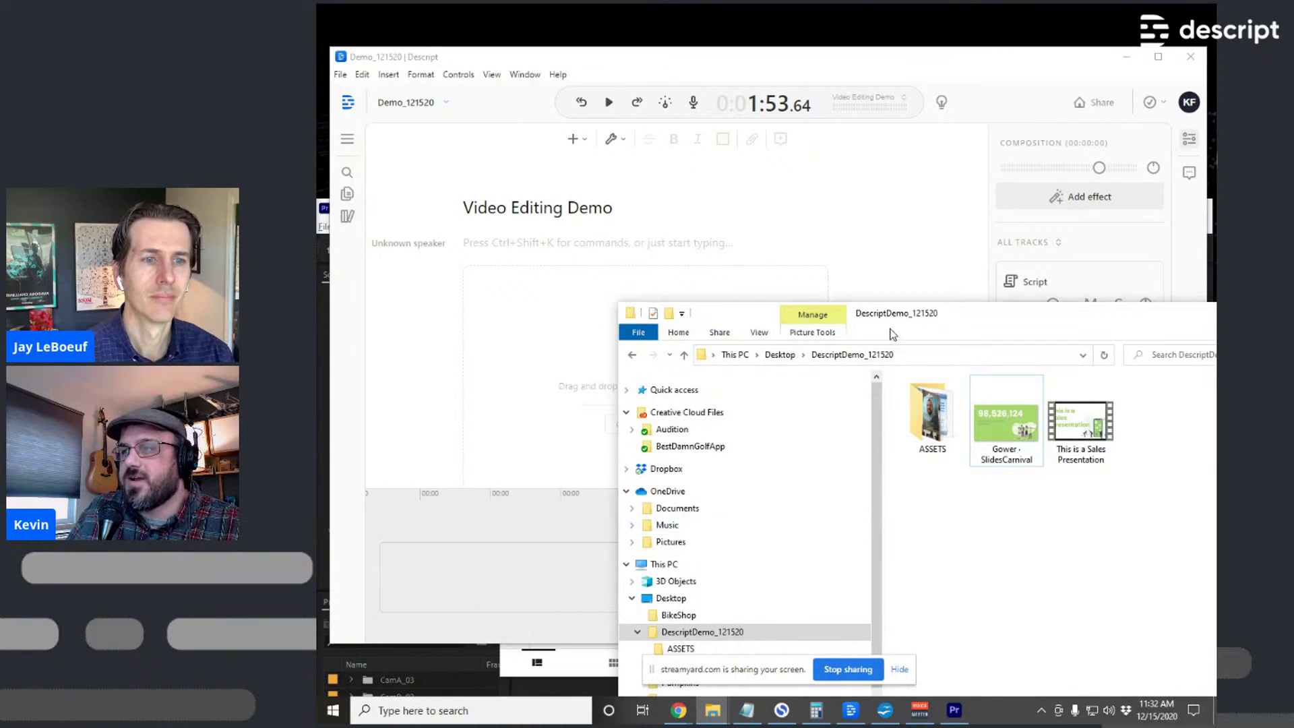
left_click_drag(870, 304, 869, 263)
double_click(944, 383)
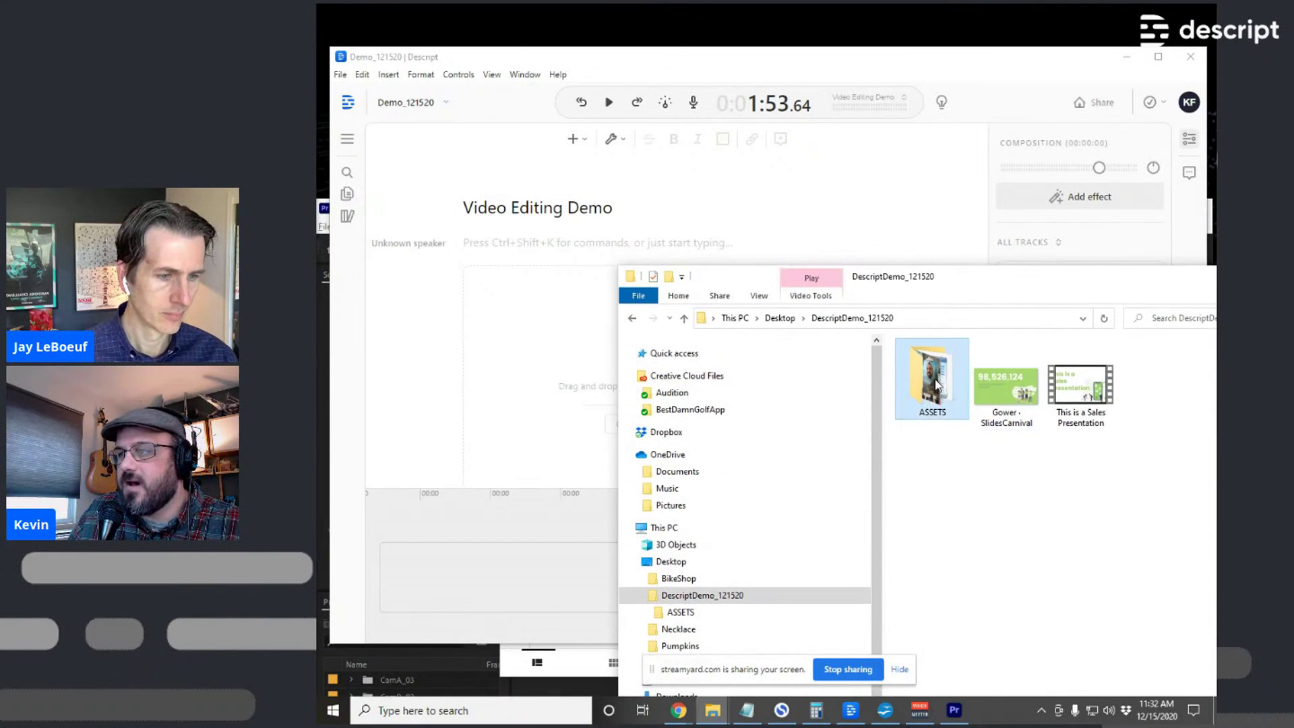
left_click_drag(1074, 280, 1014, 332)
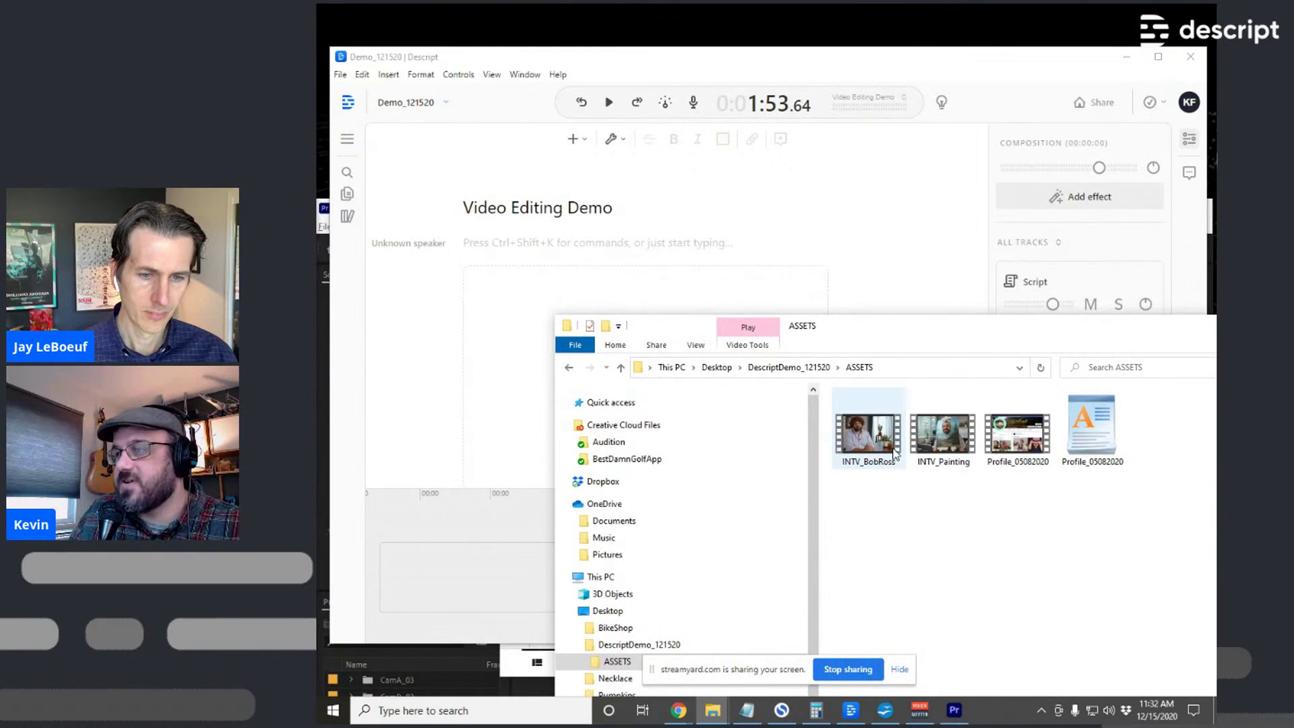
left_click_drag(997, 328, 790, 201)
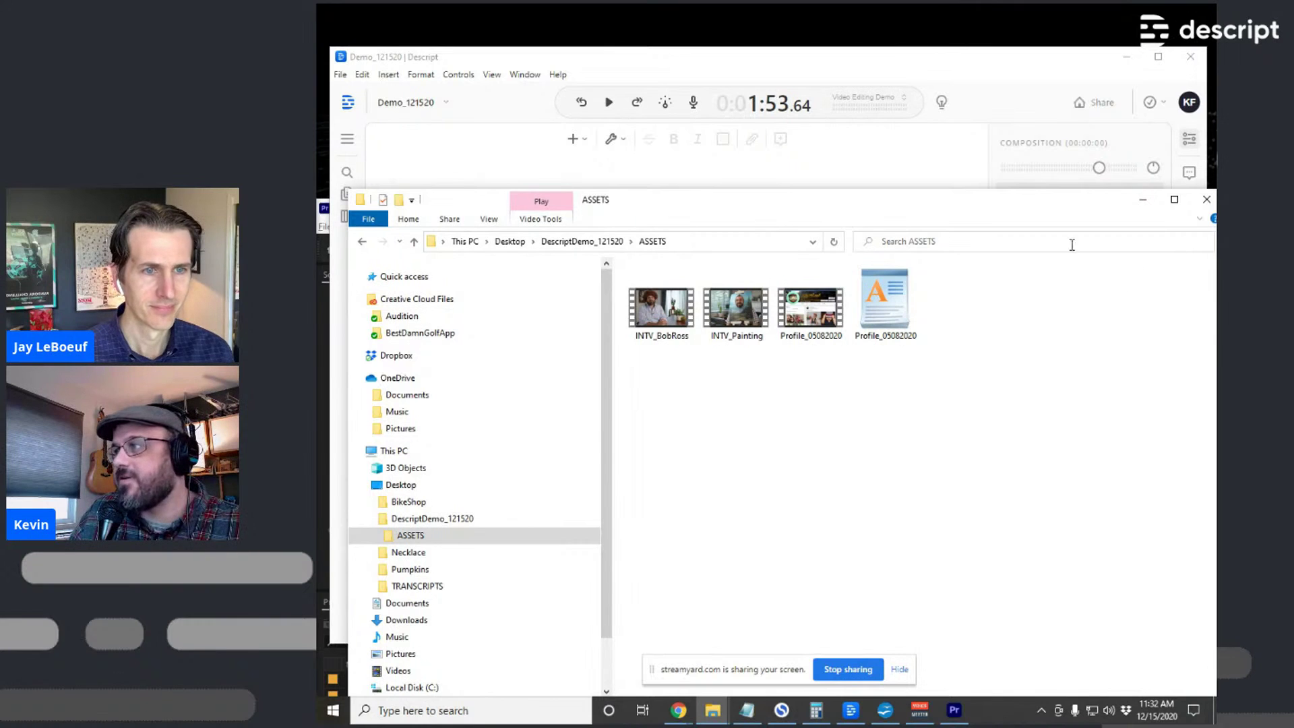
left_click(1204, 199)
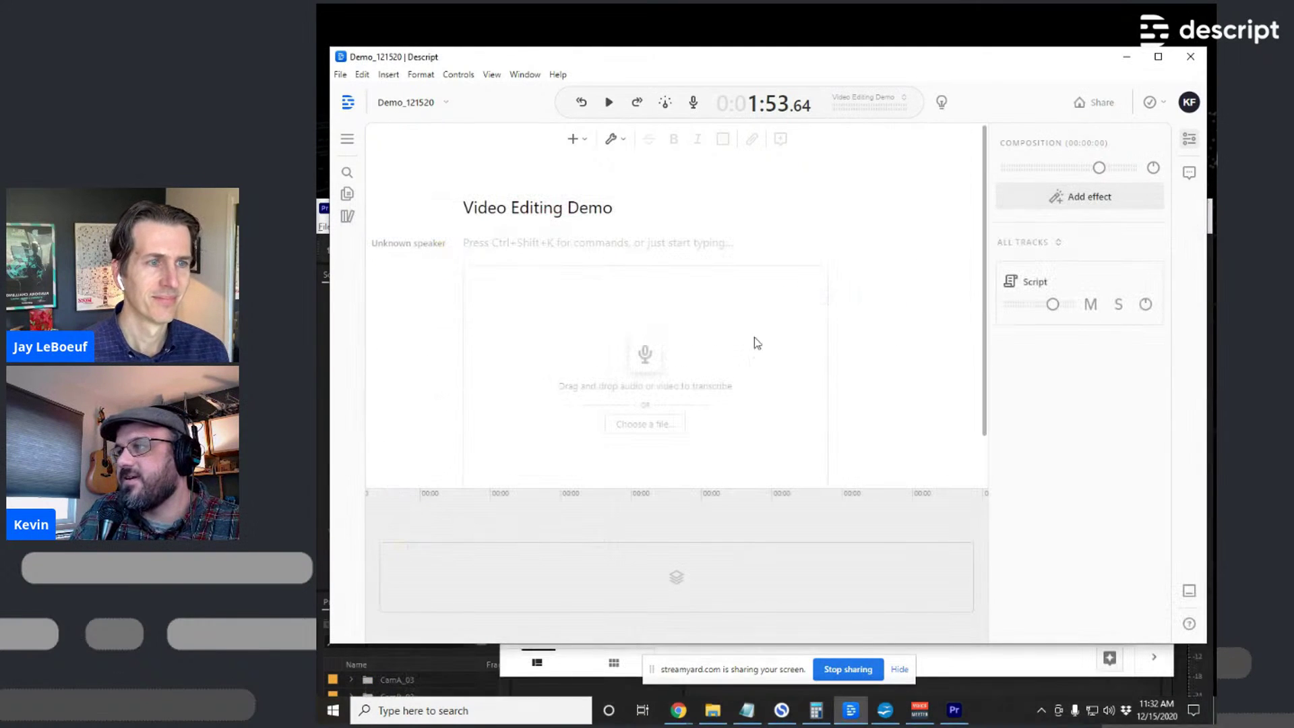
Open the INTV_BobRoss composition and play the interview from the start to "The joy of"
left_click(347, 194)
left_click(471, 178)
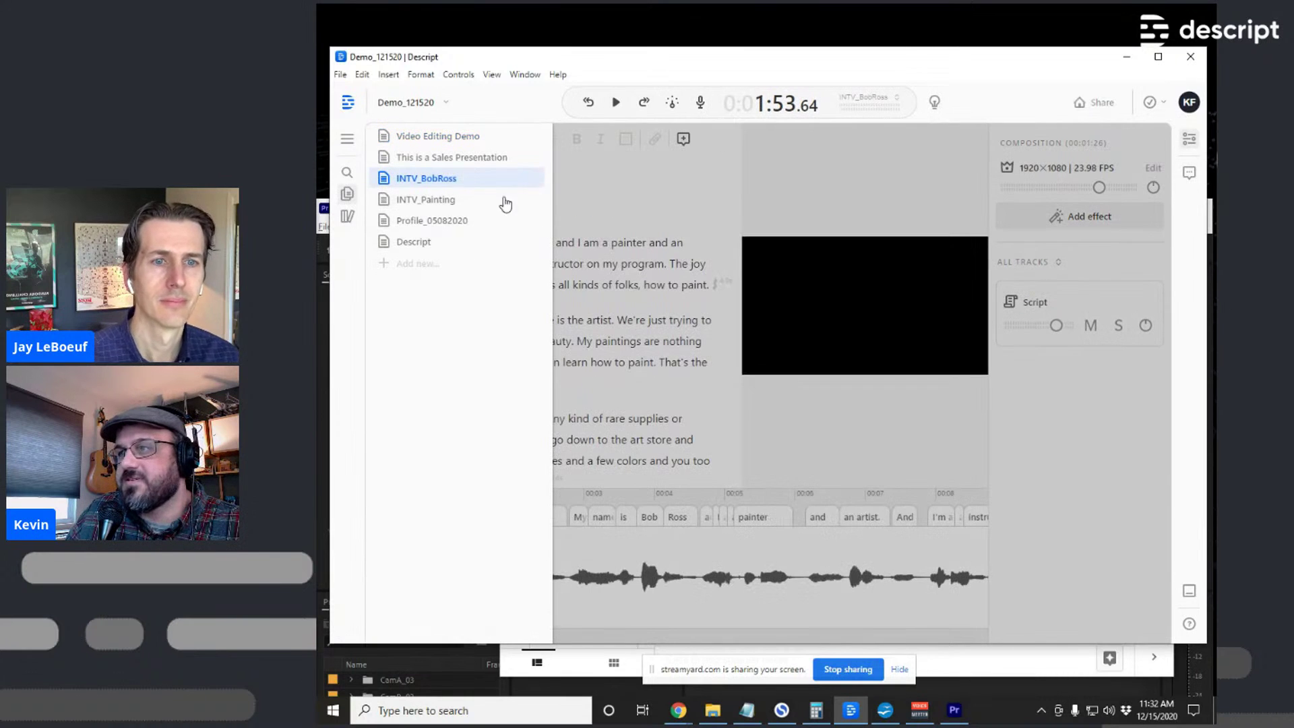
left_click(843, 423)
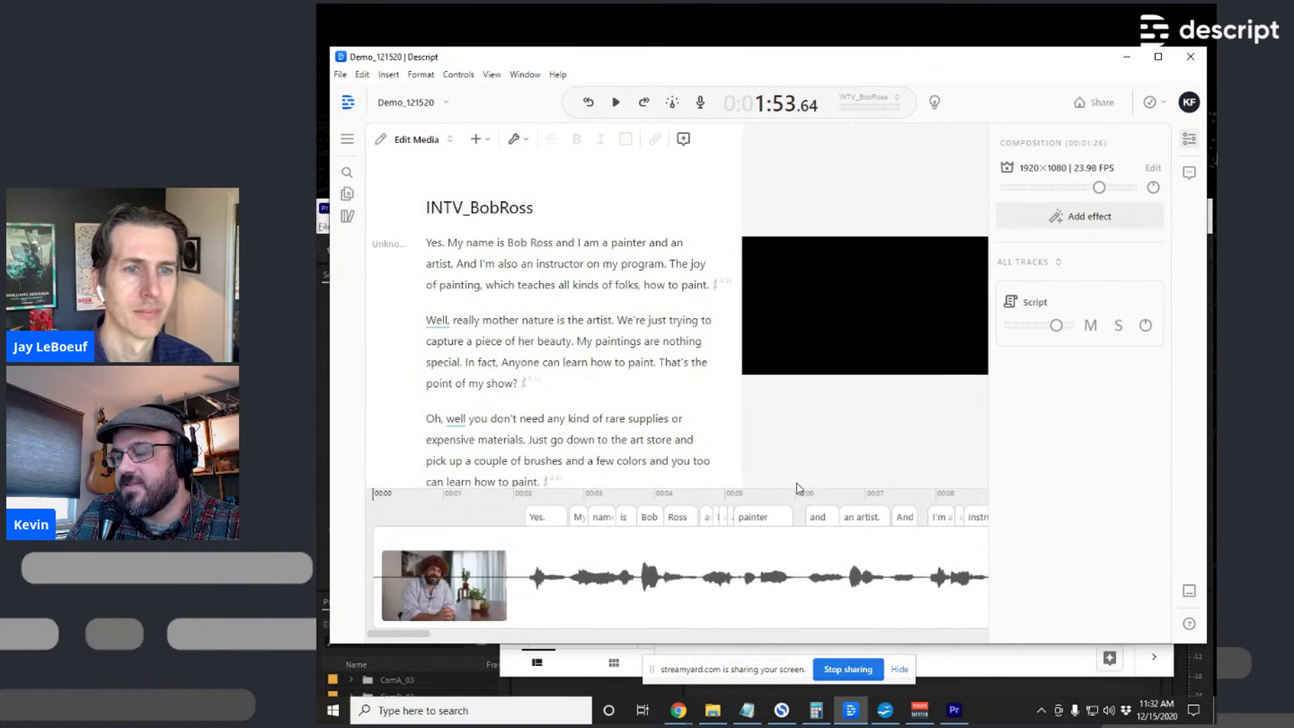
left_click(428, 244)
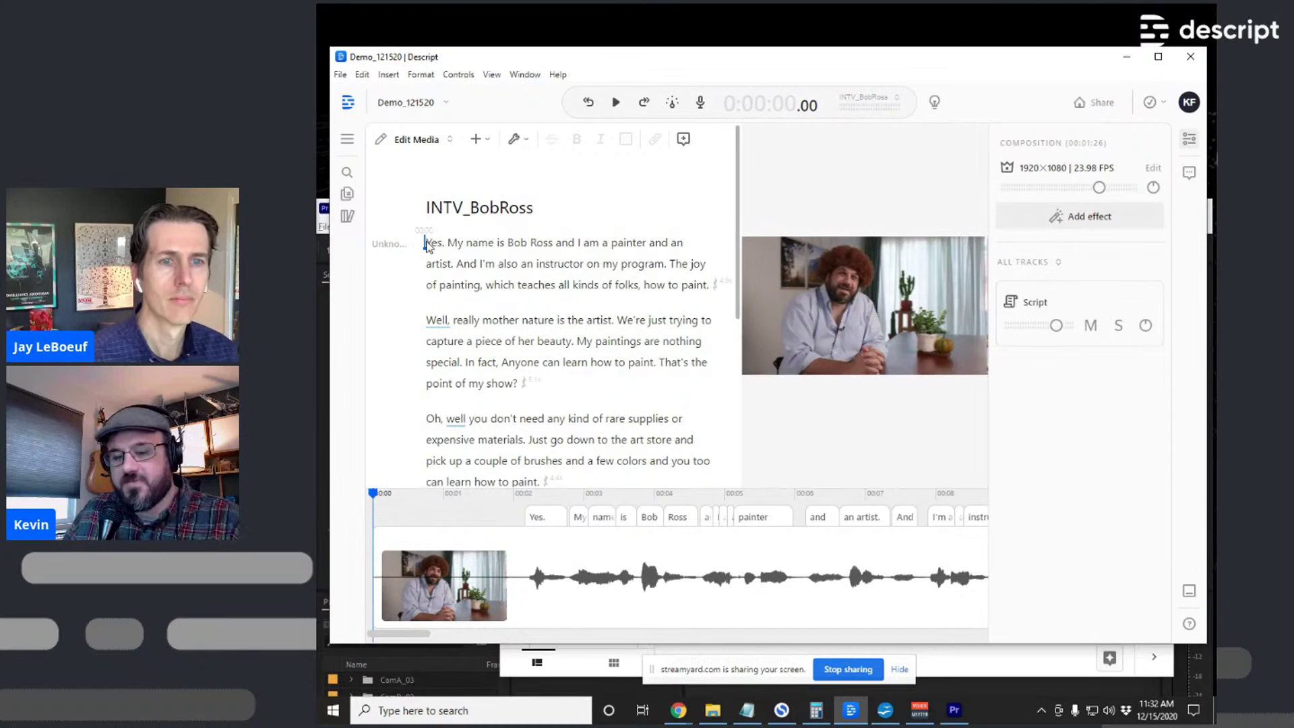
key("space")
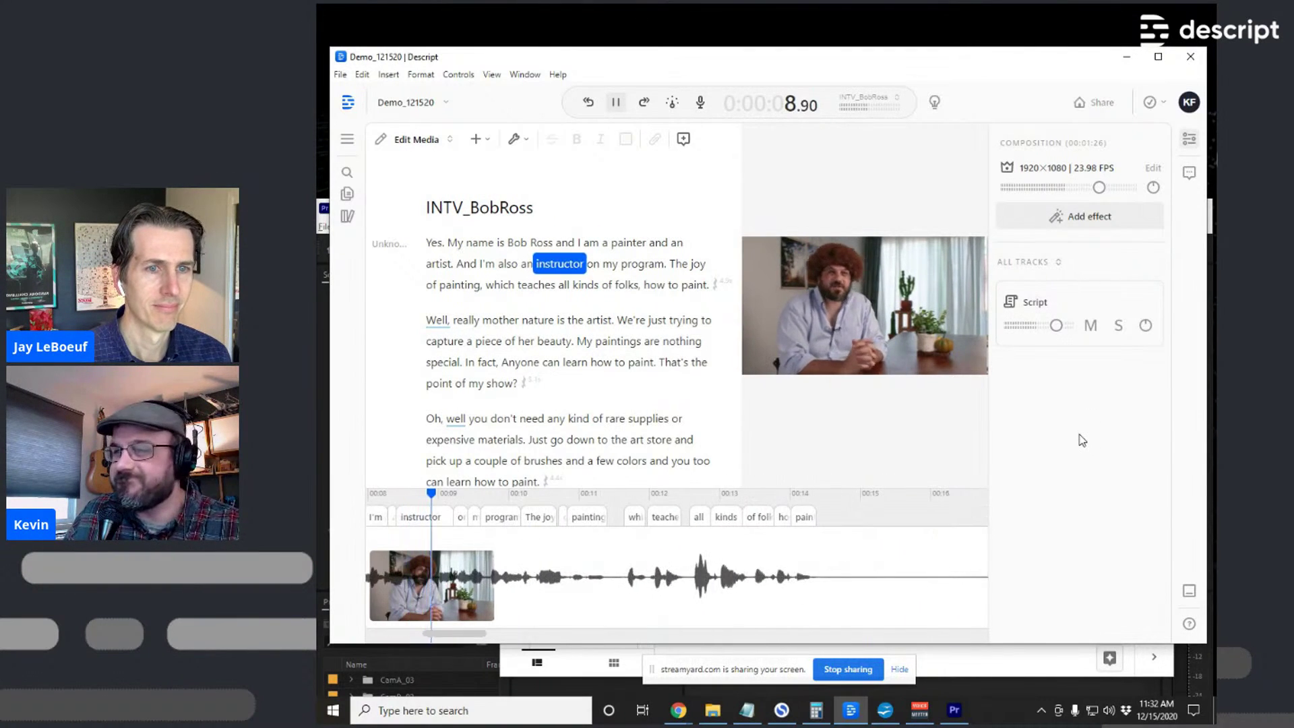
left_click(937, 332)
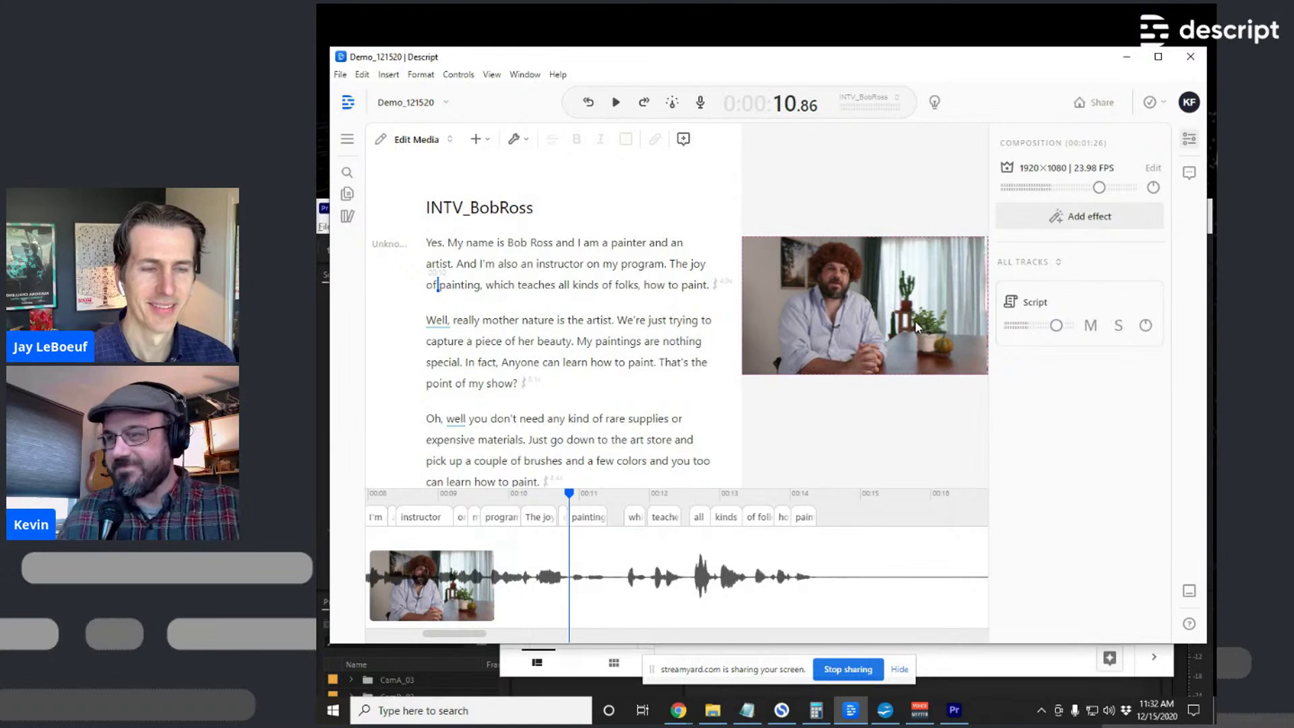
Open the INTV_Painting composition and play the interview from "people know who I am" in its first paragraph
left_click_drag(327, 381, 317, 380)
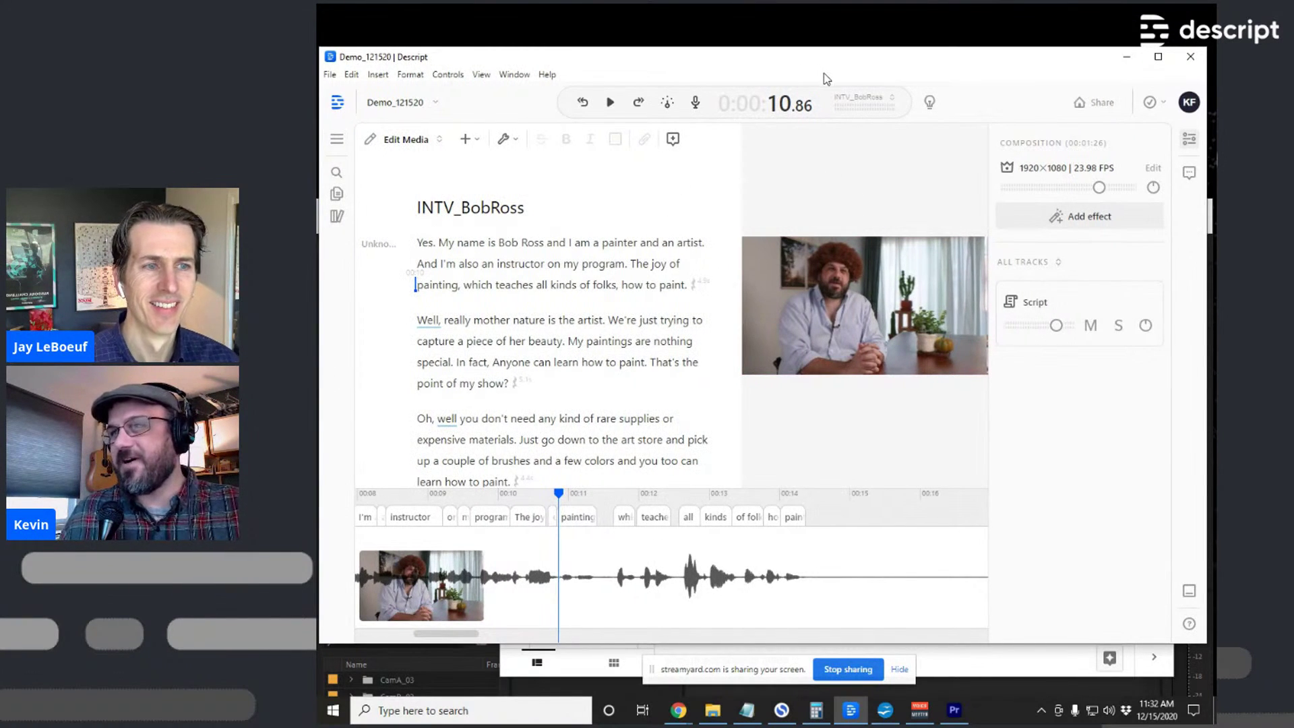
mouse_move(804, 64)
left_mouse_down()
mouse_move(795, 43)
mouse_move(823, 50)
left_mouse_up()
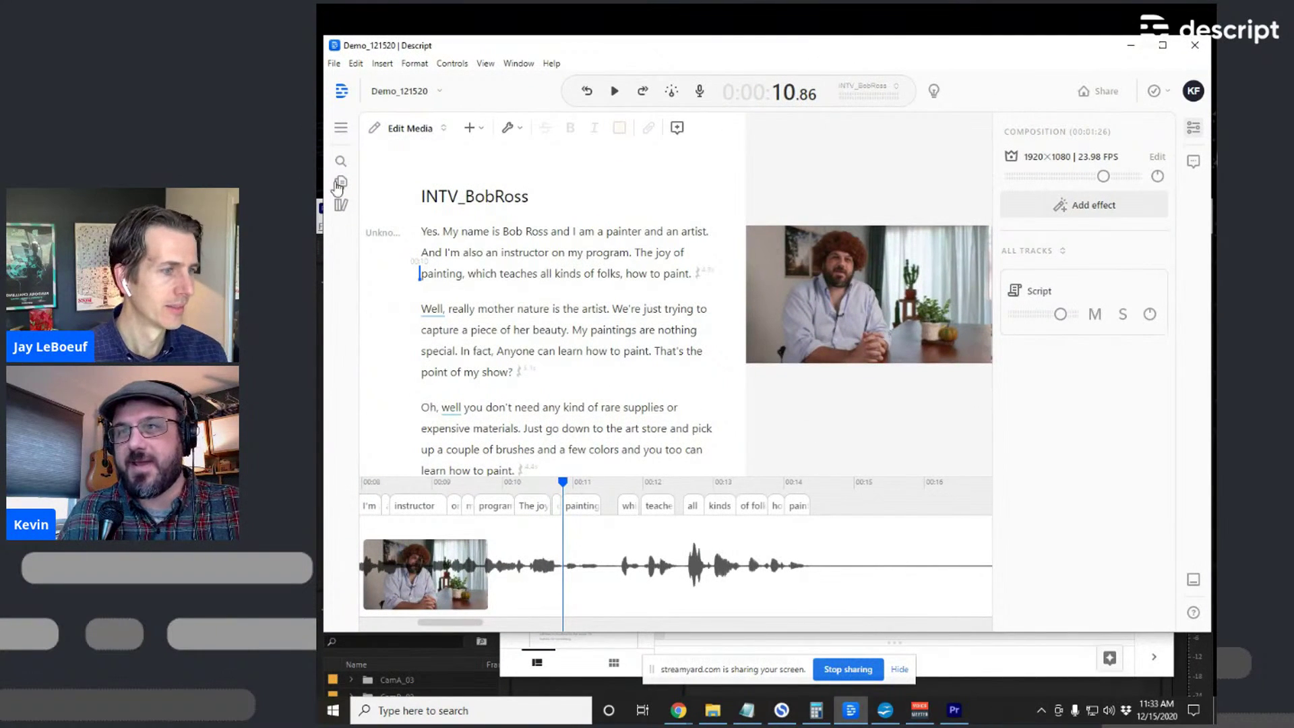
mouse_move(340, 183)
left_click(460, 193)
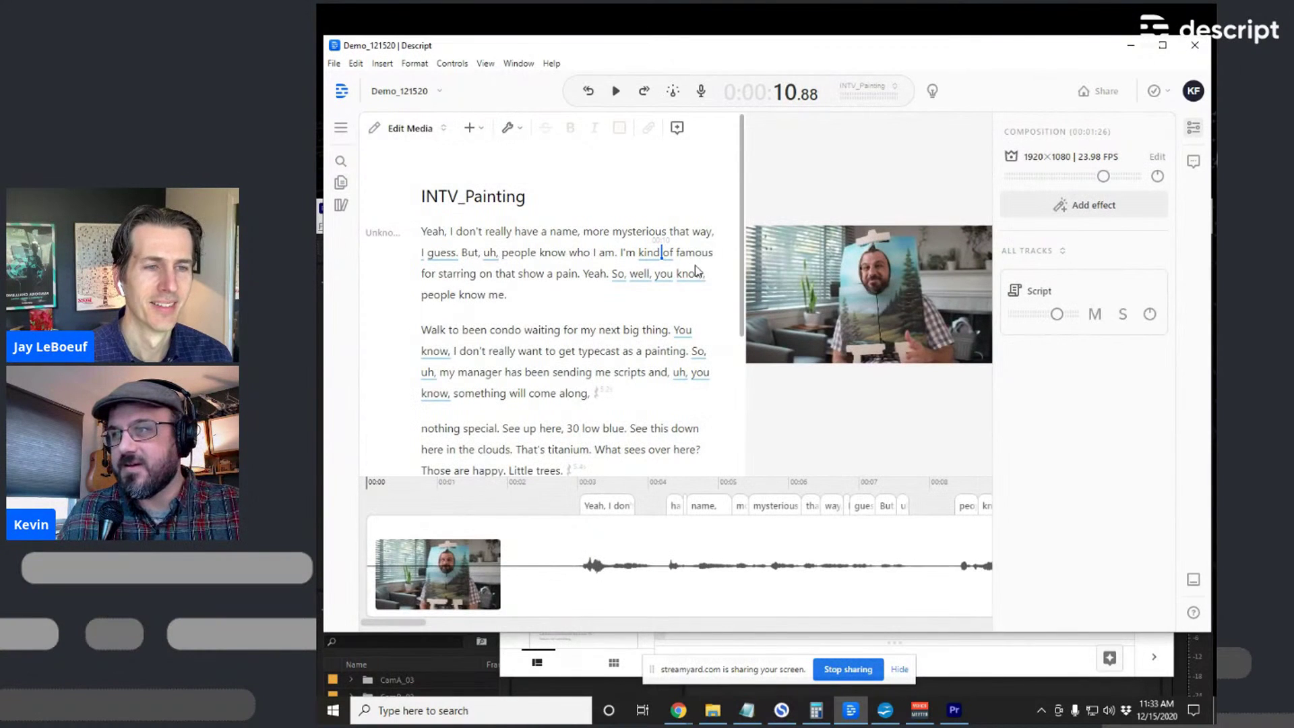
left_click(553, 252)
key("space")
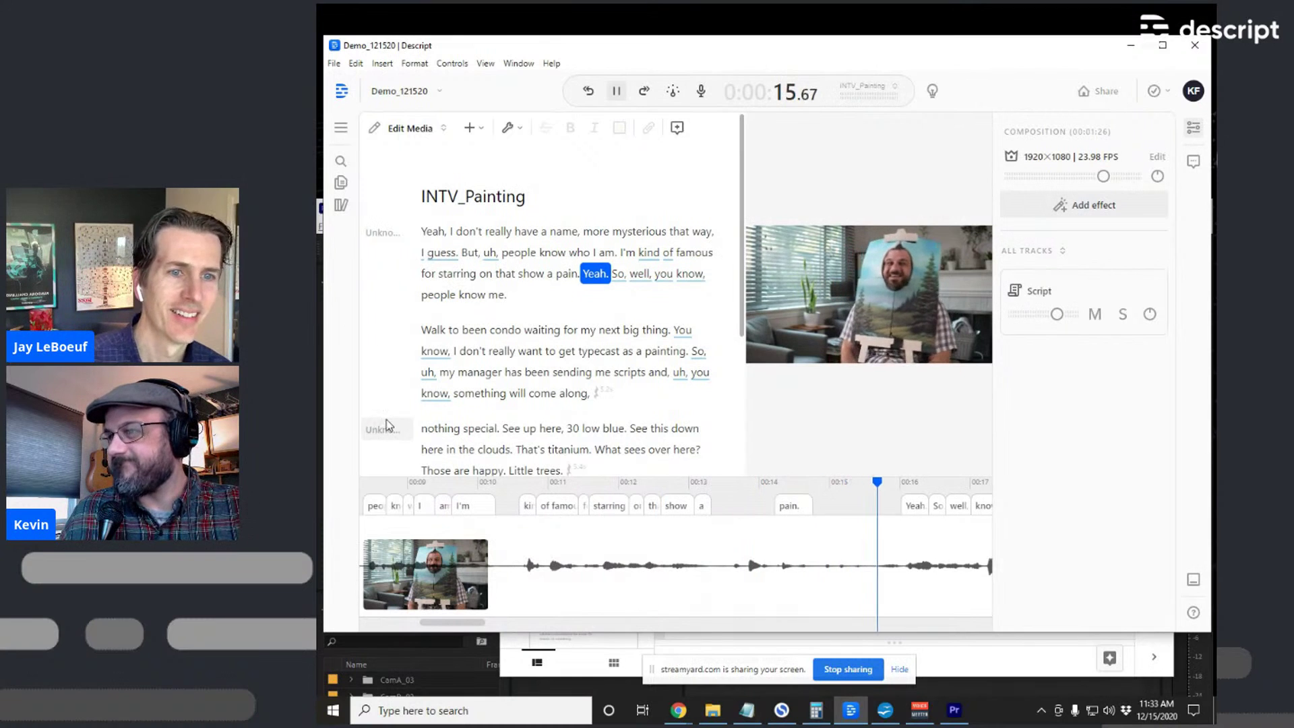
Stop the interview playback and switch to the INTV_BobRoss composition
key("space")
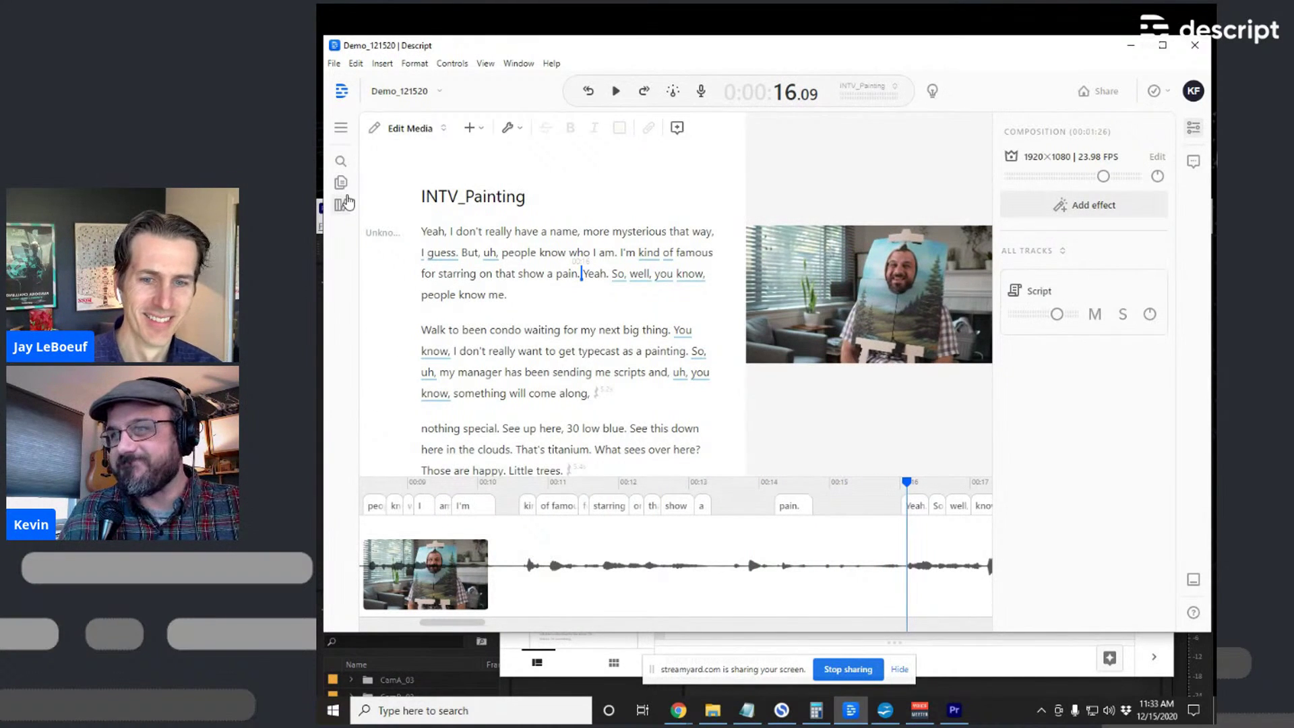
mouse_move(349, 190)
left_click(508, 167)
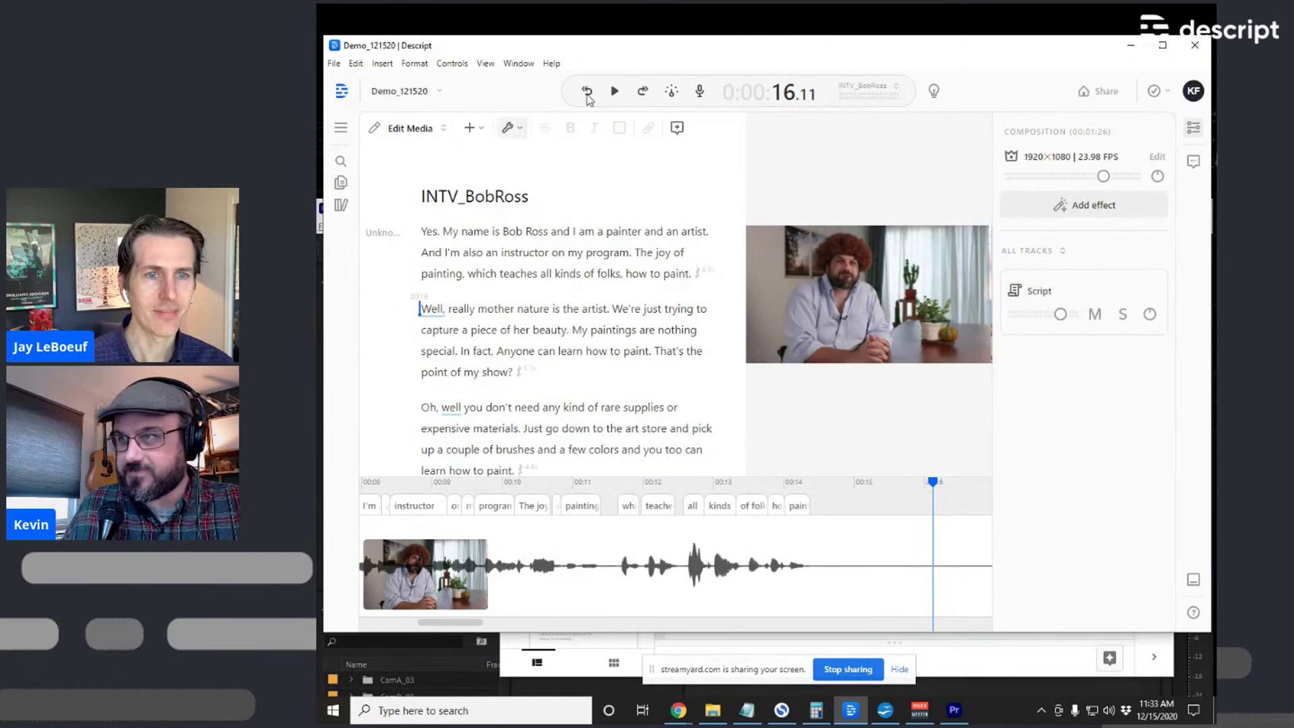
Shift the project window slightly, hide its properties sidebar, and make the window narrower
mouse_move(875, 57)
left_mouse_down()
mouse_move(950, 40)
mouse_move(887, 42)
left_mouse_up()
left_click(1187, 116)
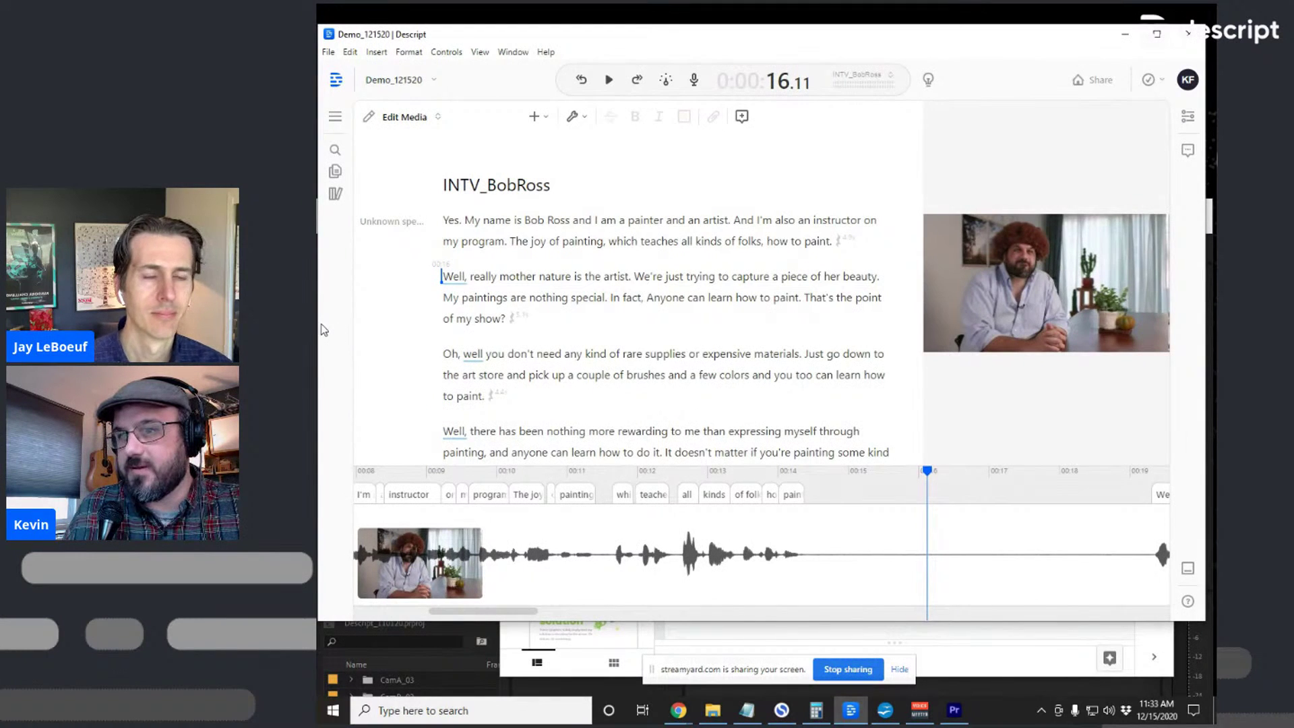
left_click_drag(322, 323, 469, 291)
Add a new composition to the project and rename it BobRoss_Edit
mouse_move(521, 171)
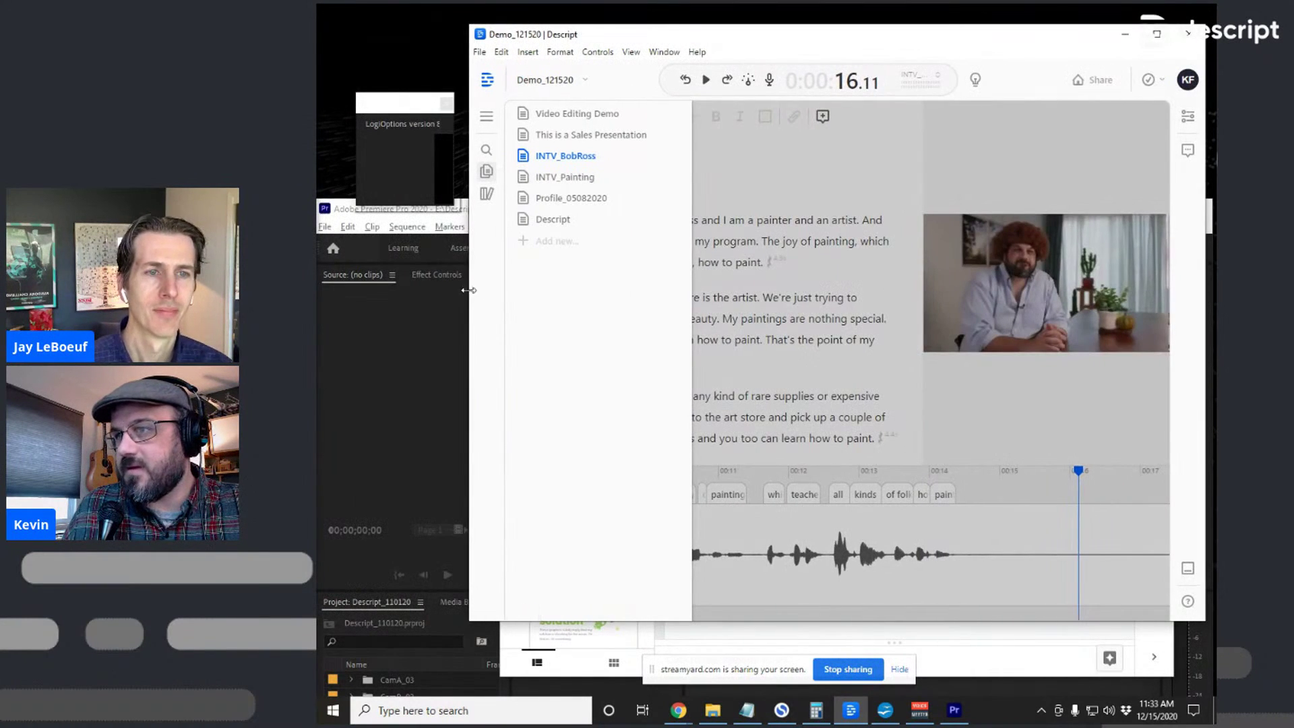
left_click(560, 244)
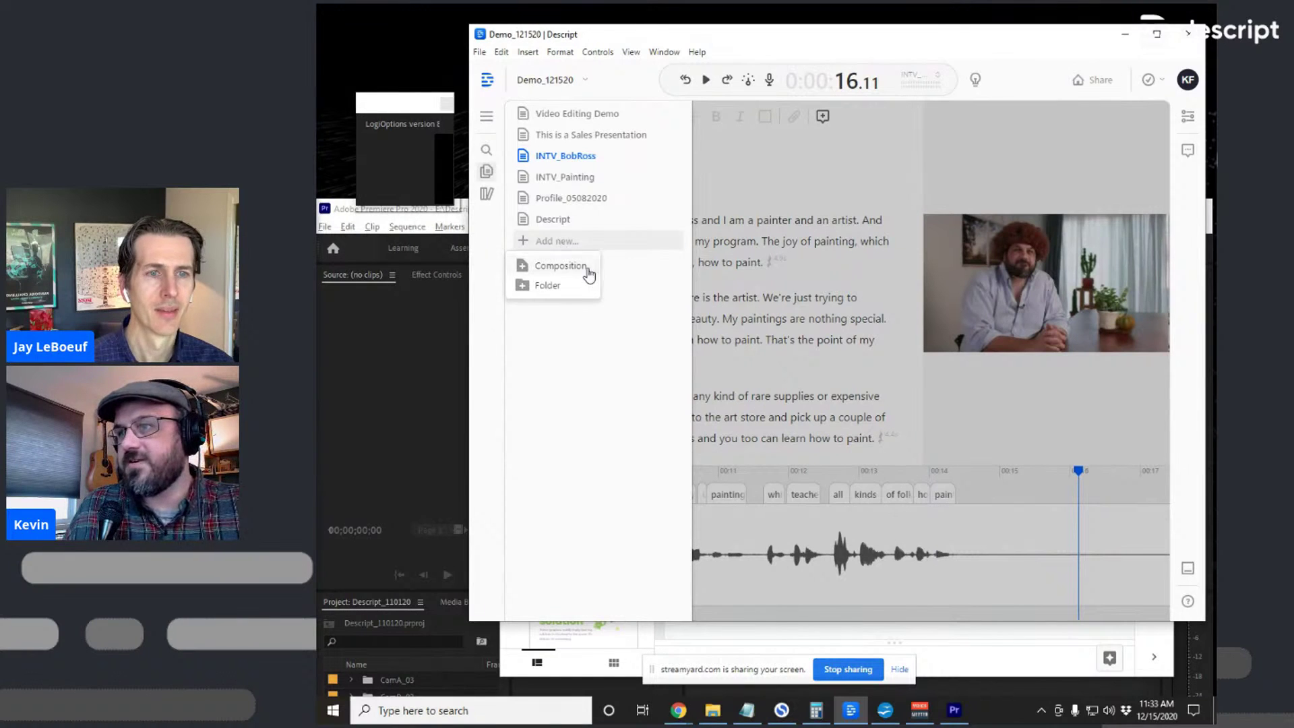
left_click(581, 267)
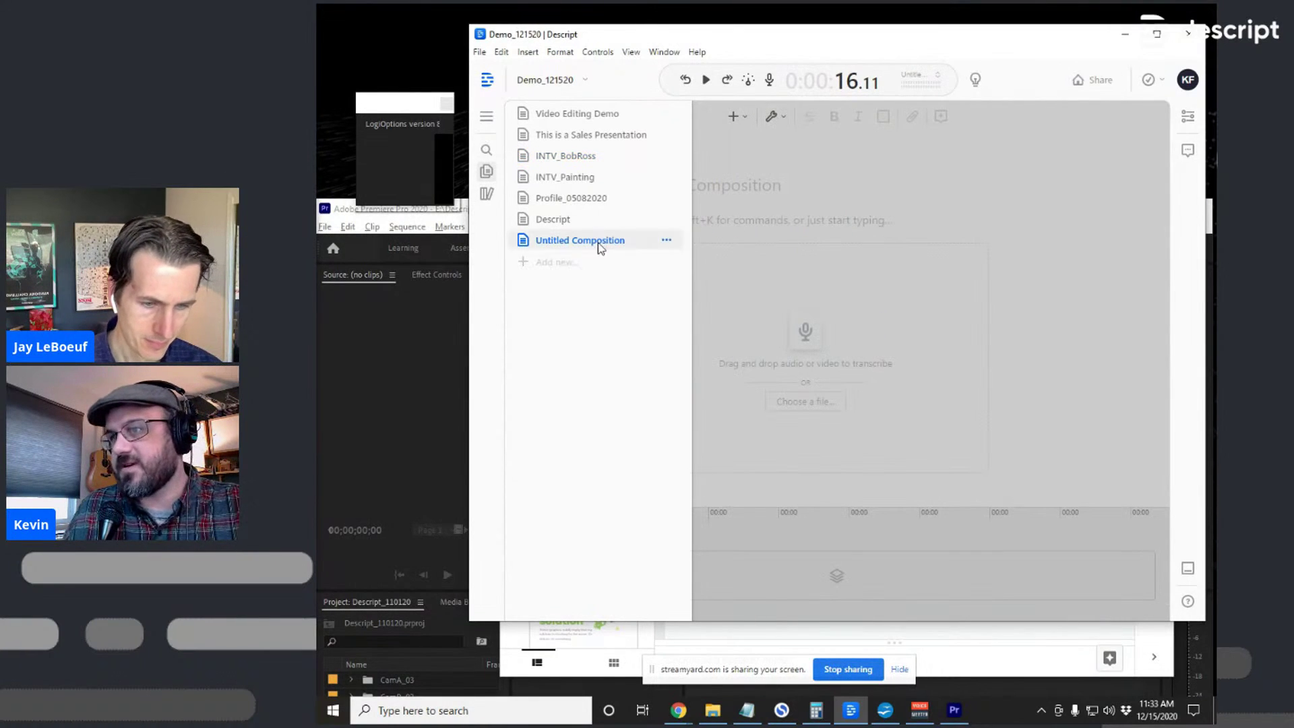
double_click(631, 239)
type("B")
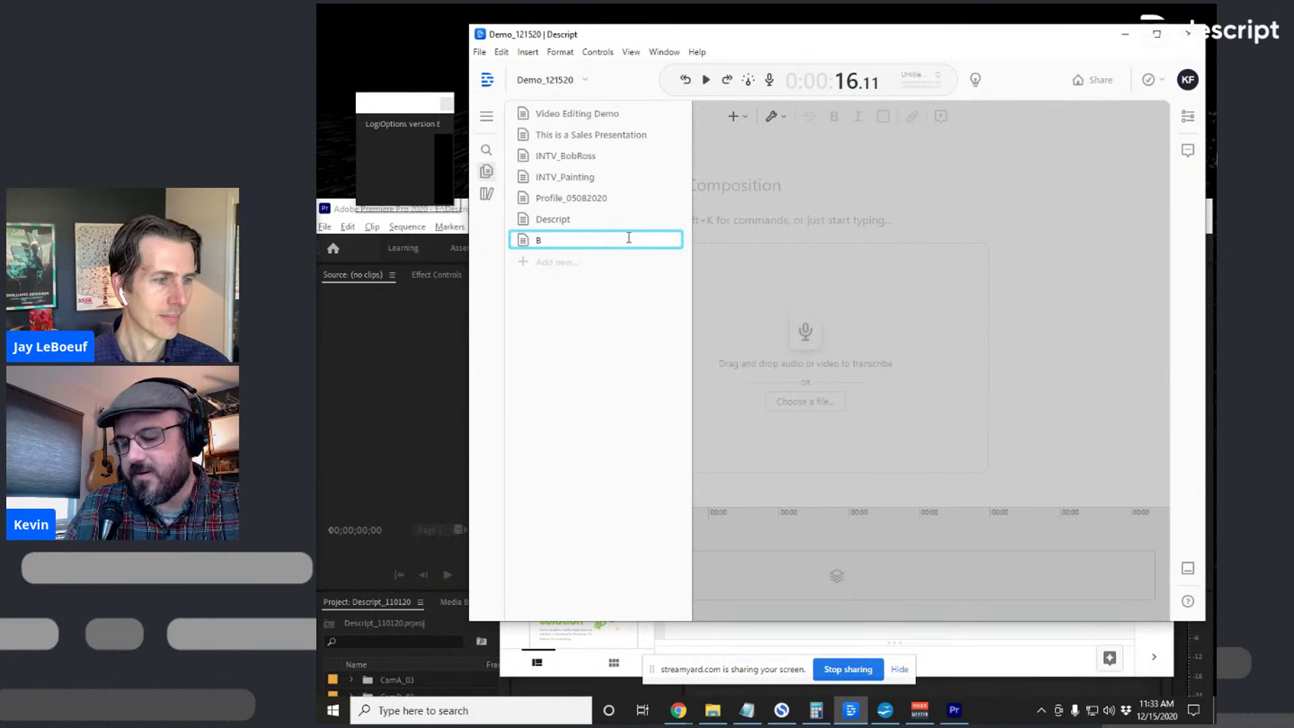
type("obRoss_Edit")
key("Return")
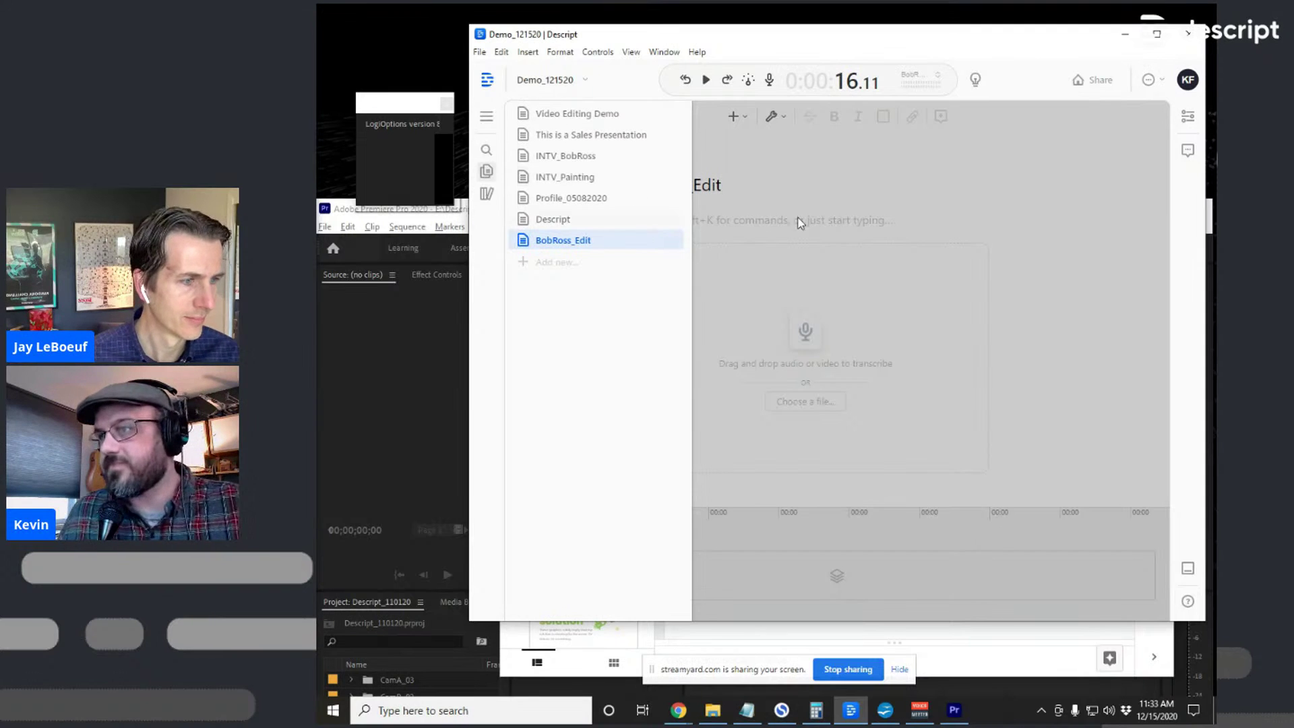
left_click(827, 168)
Open the INTV_BobRoss composition in a separate window
mouse_move(486, 171)
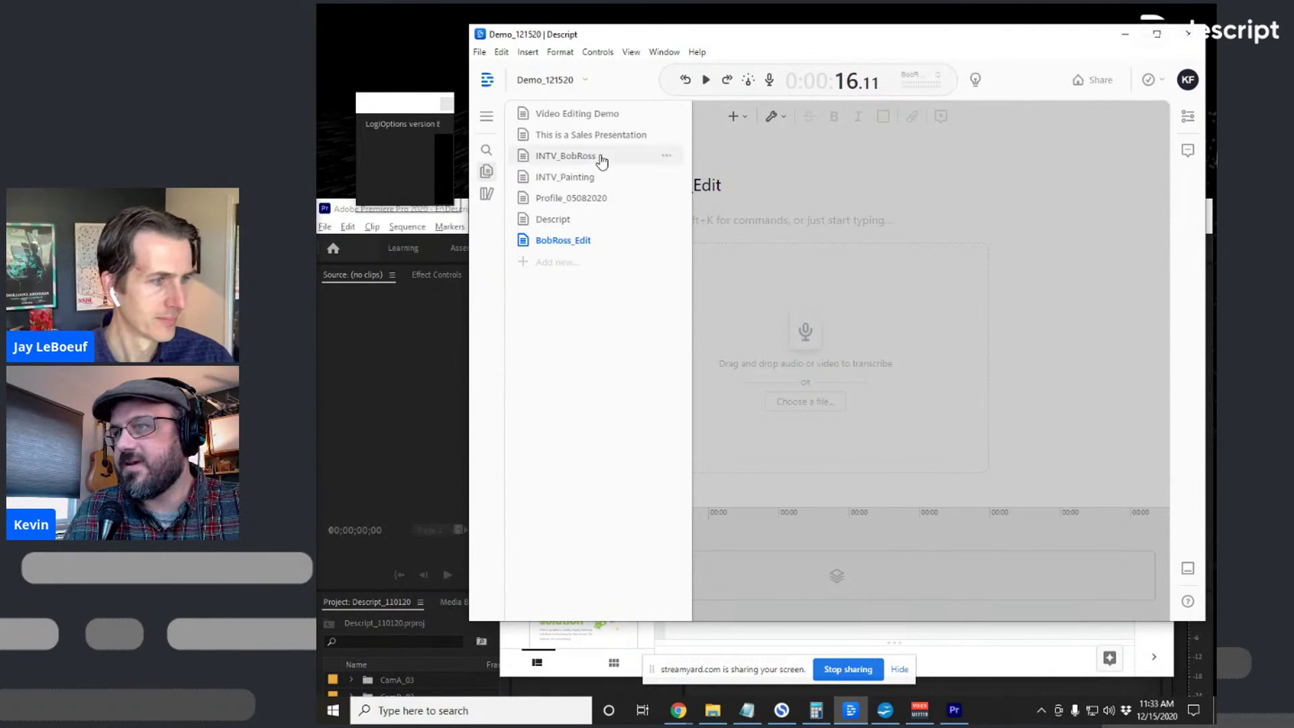
left_click(598, 160)
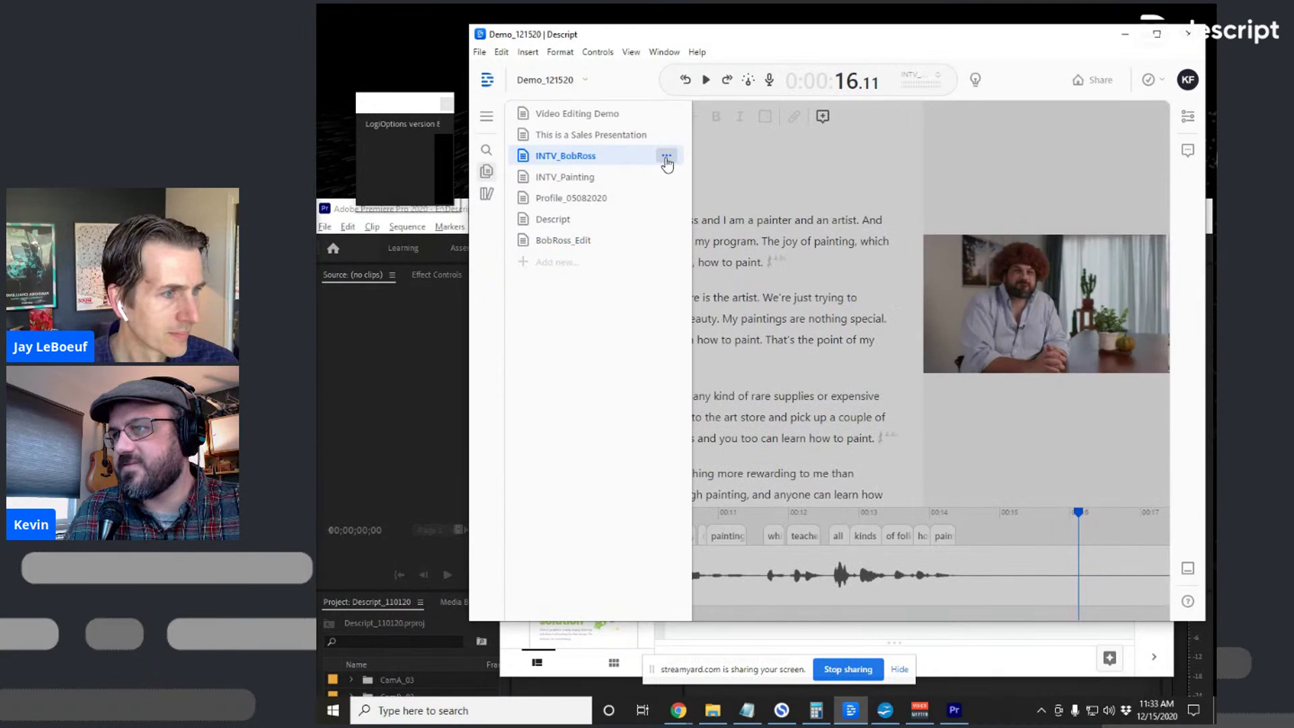
left_click(666, 156)
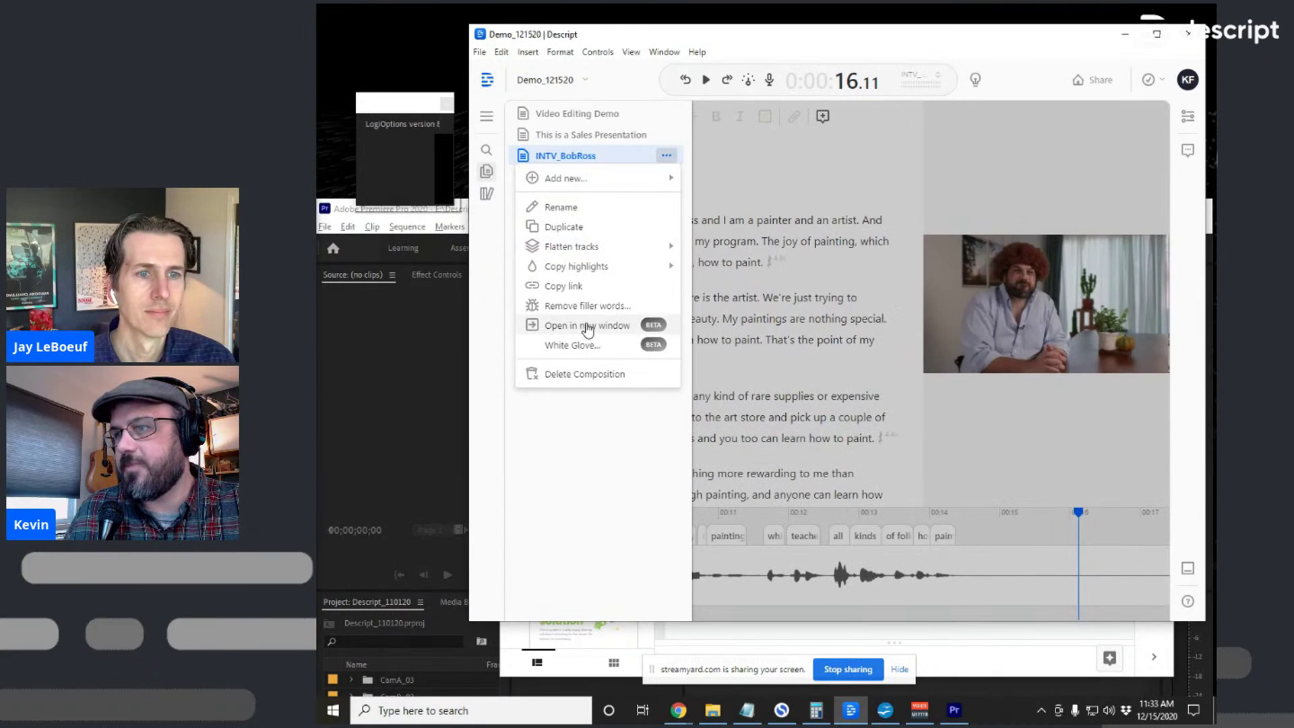
left_click(579, 329)
Arrange the two project windows side by side and open BobRoss_Edit in the original one
left_click_drag(1211, 283, 967, 248)
mouse_move(728, 31)
left_mouse_down()
mouse_move(718, 94)
mouse_move(747, 35)
mouse_move(705, 24)
mouse_move(716, 35)
left_mouse_up()
left_click(938, 99)
left_click_drag(829, 18, 824, 37)
left_click(558, 583)
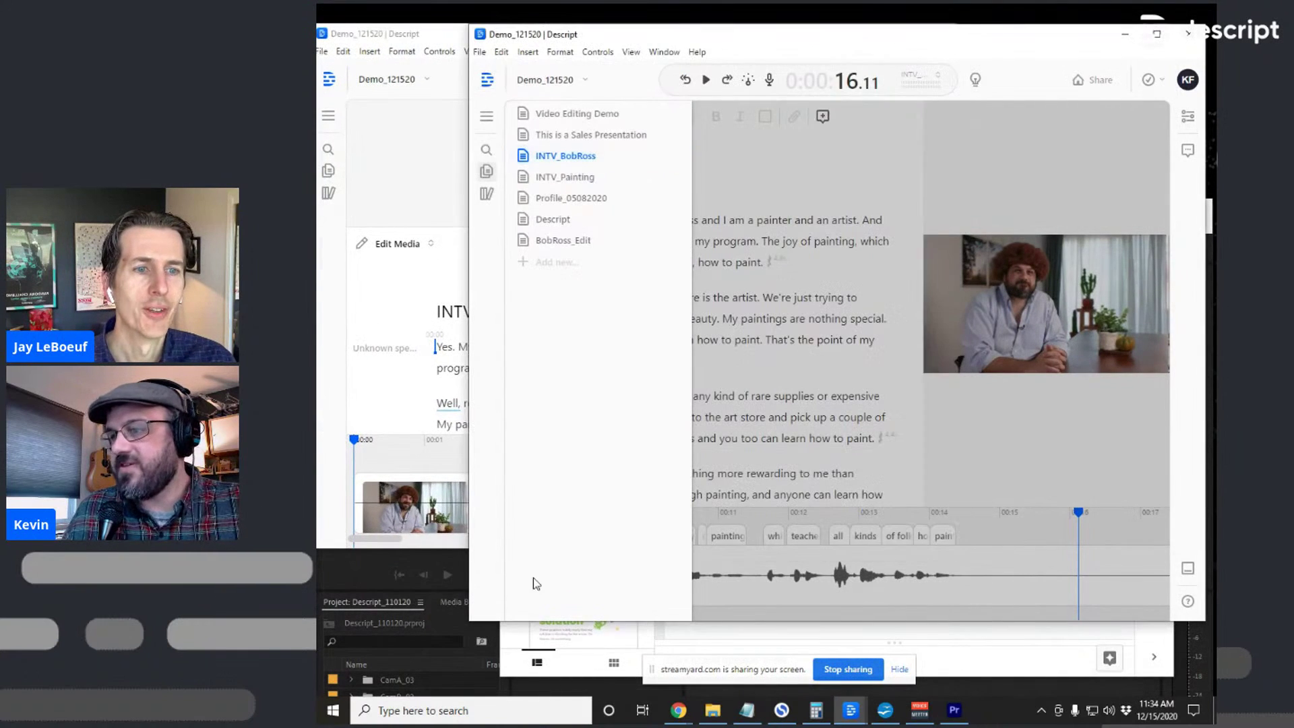
left_click_drag(469, 569, 690, 568)
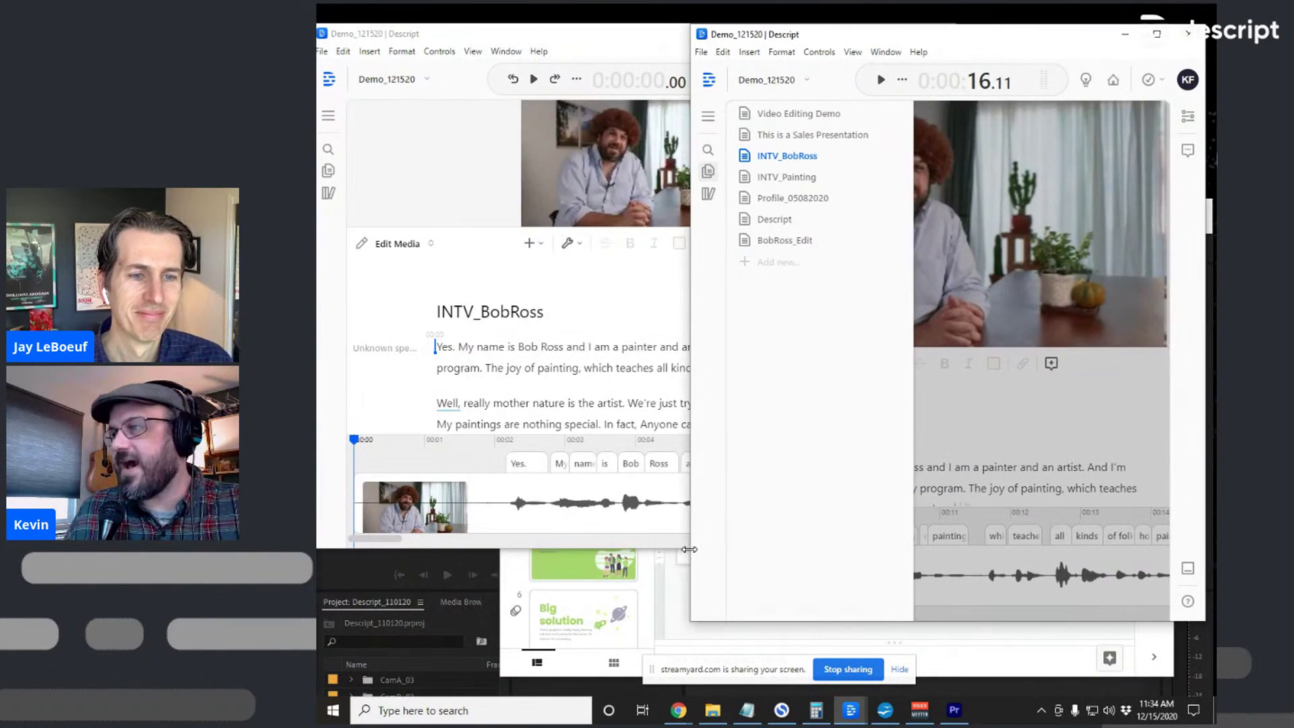
left_click(819, 242)
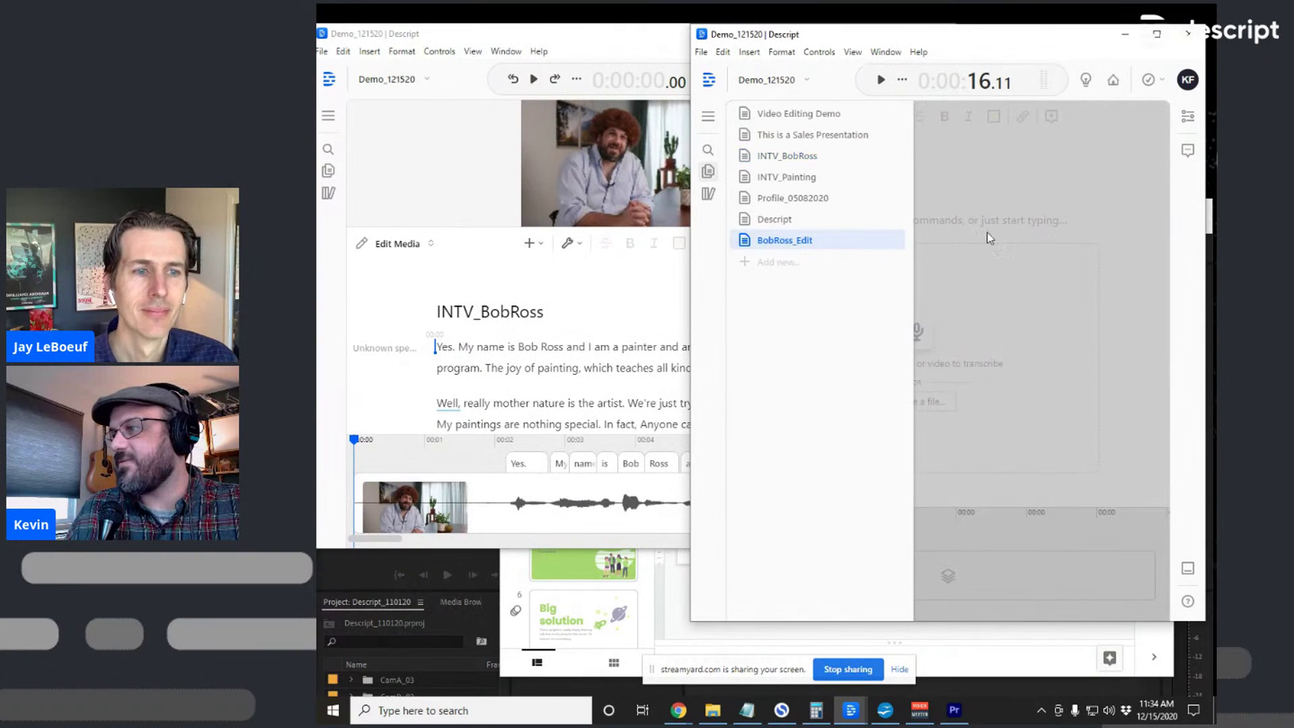
Make the INTV_BobRoss window taller to show more of the interview transcript
left_click(504, 368)
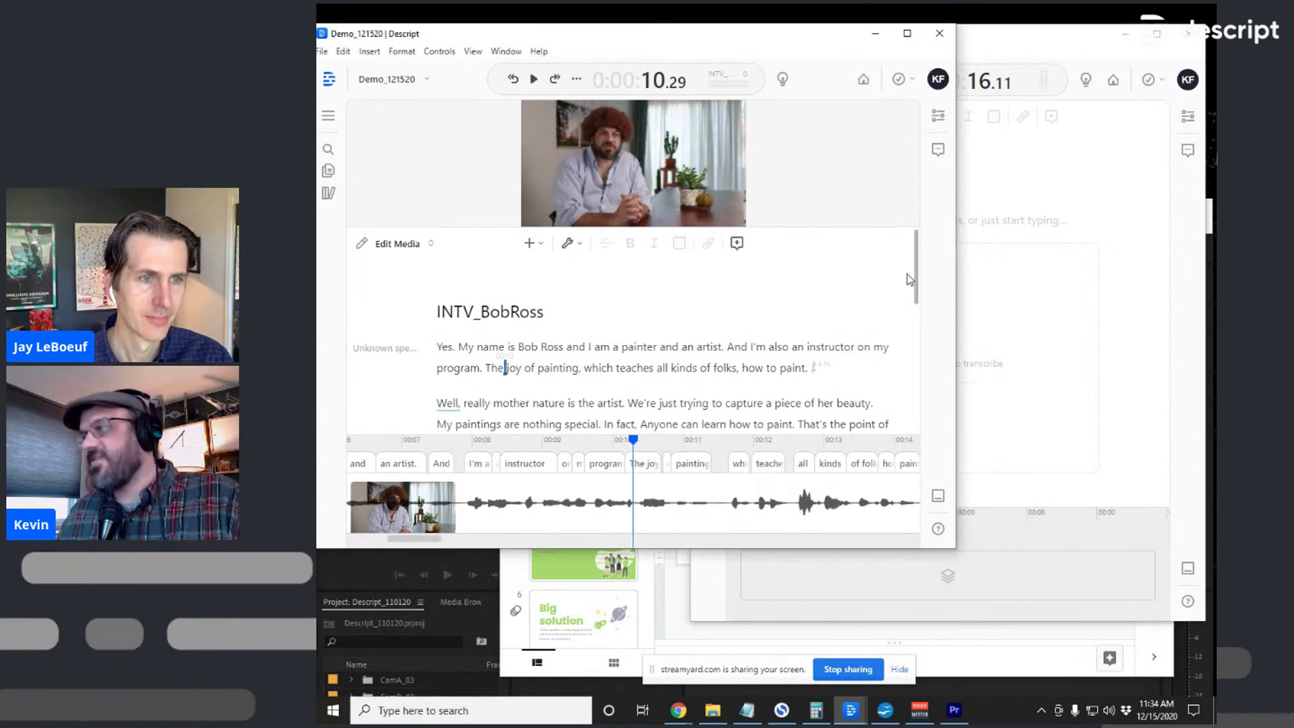
scroll(520, 355, "down", 1)
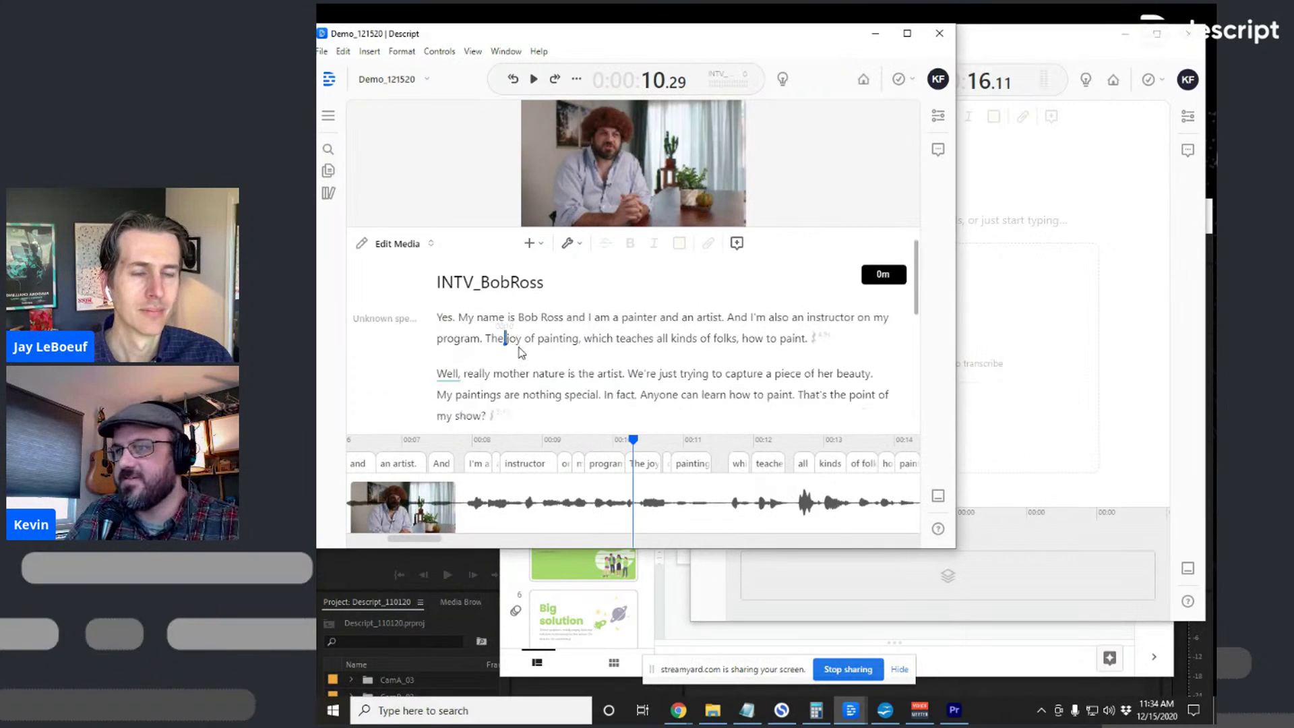
scroll(515, 344, "up", 1)
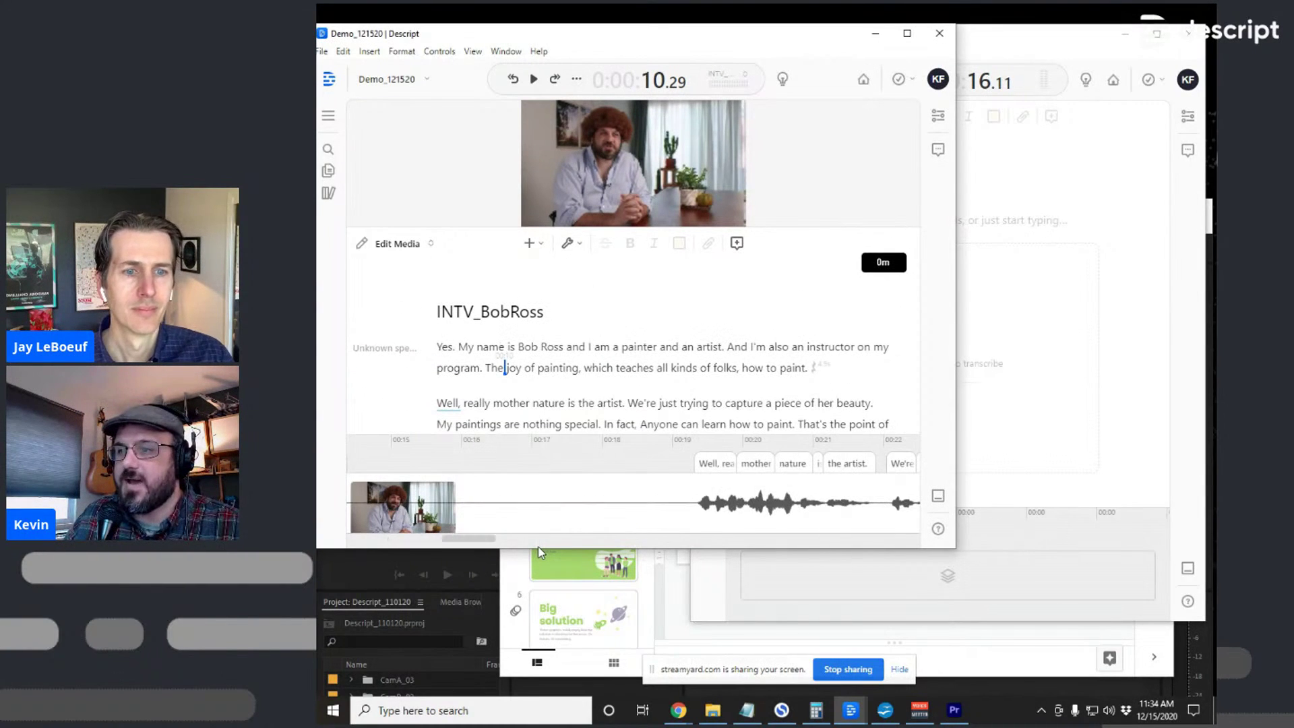
left_click_drag(577, 548, 563, 677)
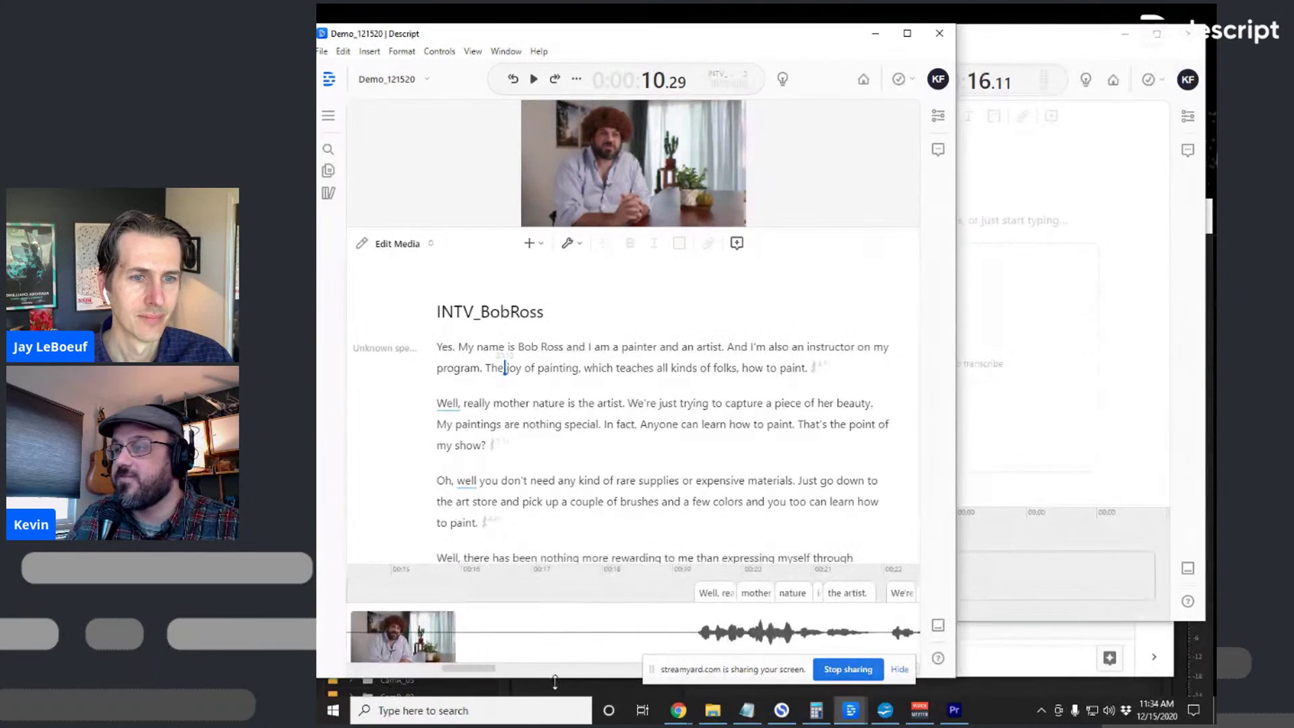
left_click(1125, 370)
Copy the interview passage from "My name is Bob Ross" through "how to paint." into BobRoss_Edit
left_click(463, 402)
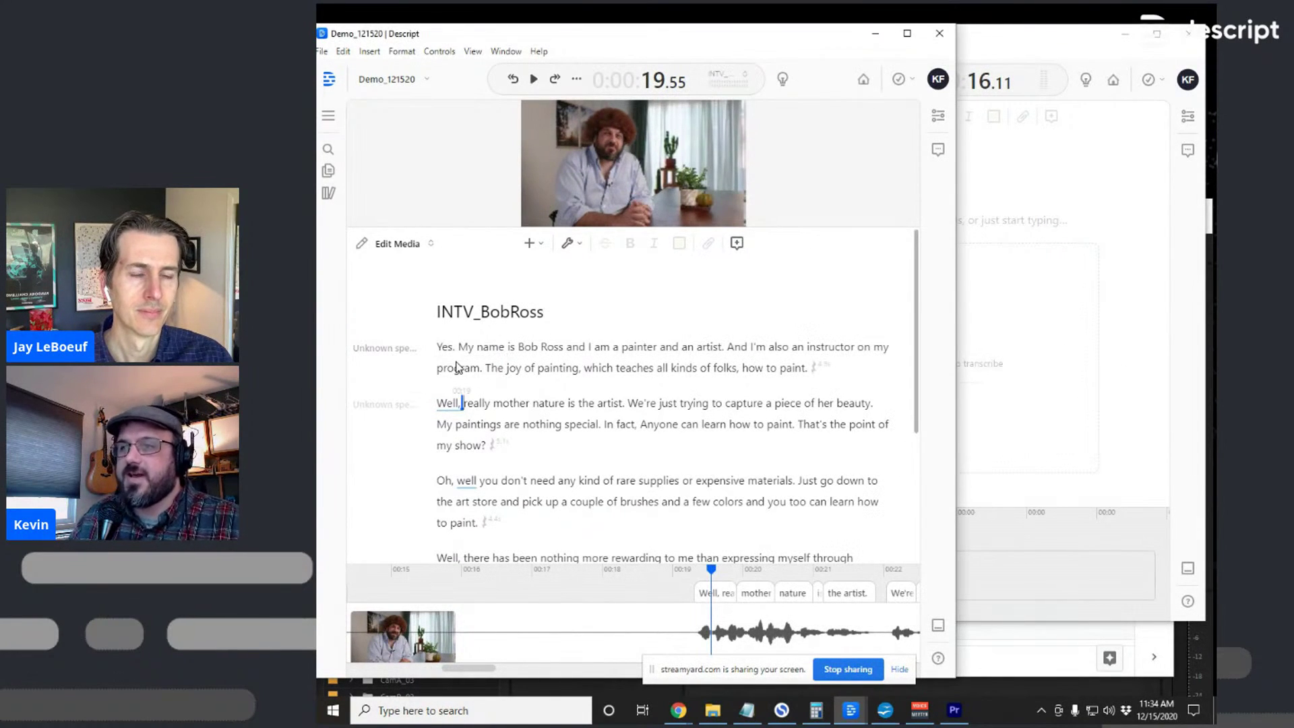
mouse_move(461, 350)
left_mouse_down()
mouse_move(529, 401)
mouse_move(765, 349)
mouse_move(735, 355)
mouse_move(806, 369)
mouse_move(526, 371)
mouse_move(685, 405)
mouse_move(807, 364)
left_mouse_up()
key("ctrl+c")
left_click(1092, 256)
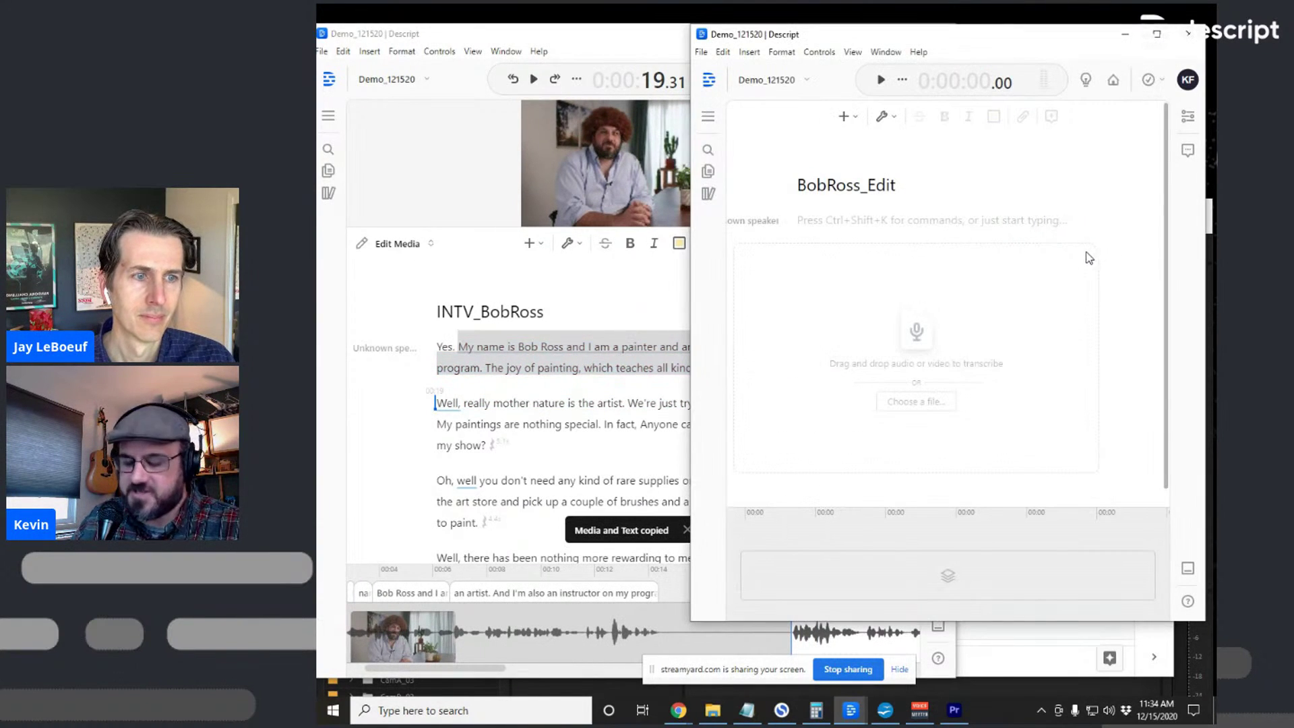
key("ctrl+v")
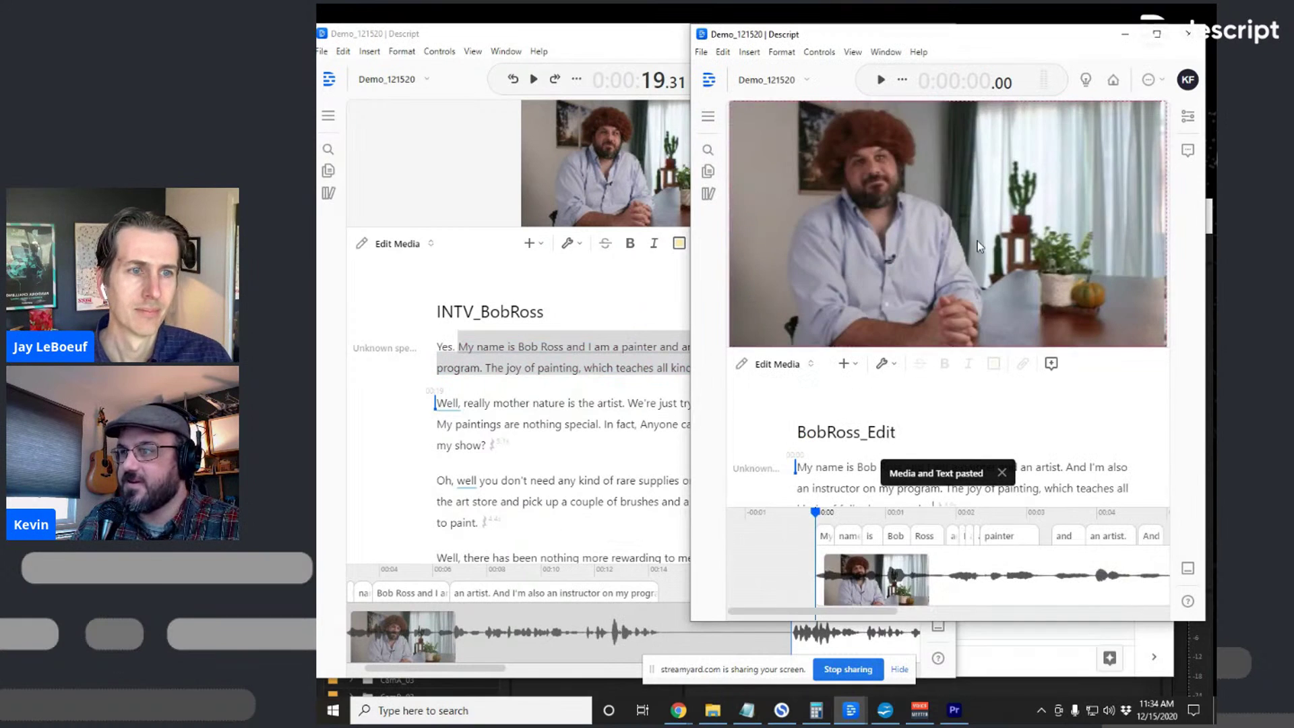
Assign the speaker label Bob Ross to the interview transcript and check the label in both compositions
left_click(379, 350)
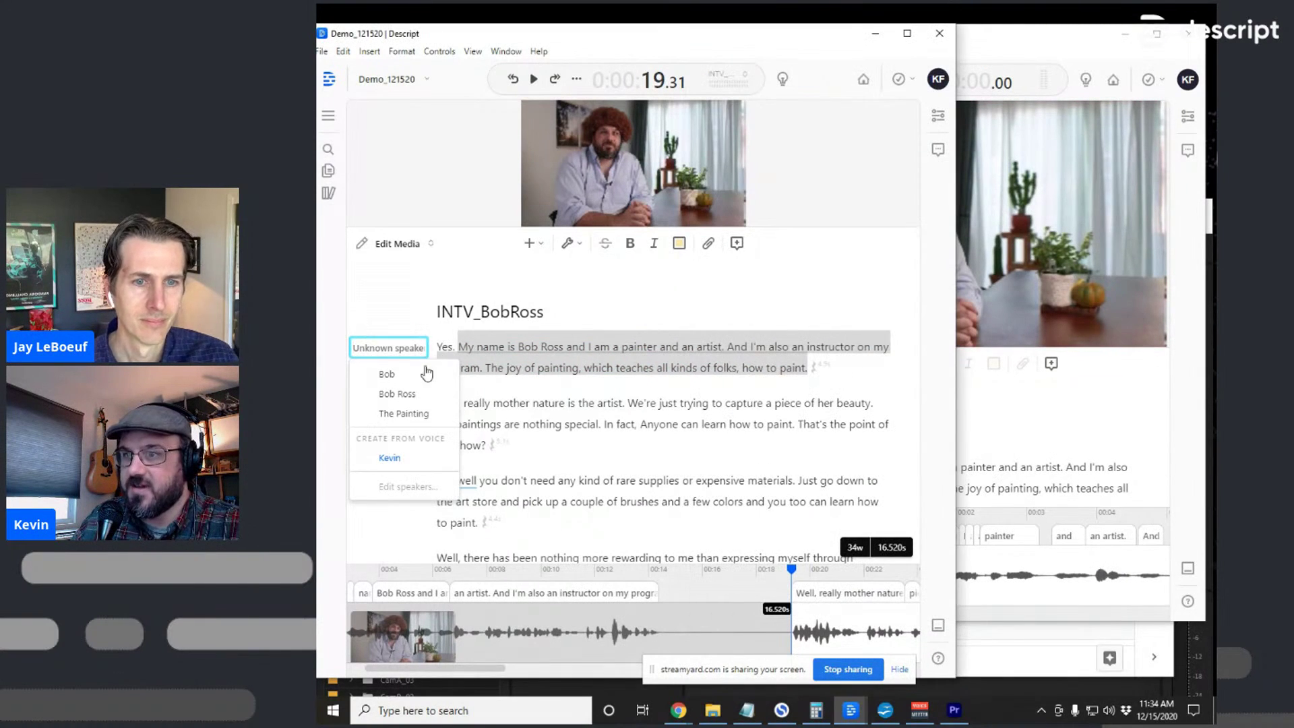
left_click(397, 393)
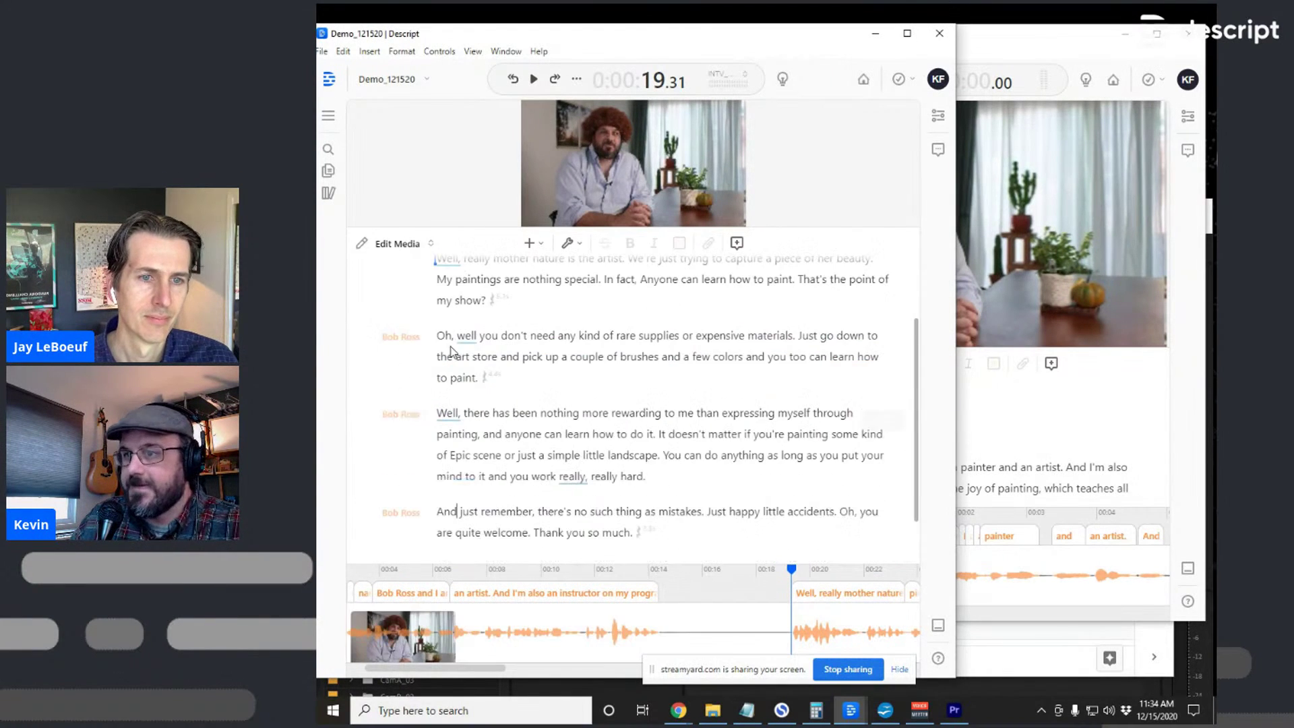
scroll(486, 404, "down", 2)
scroll(809, 438, "up", 1)
left_click(967, 431)
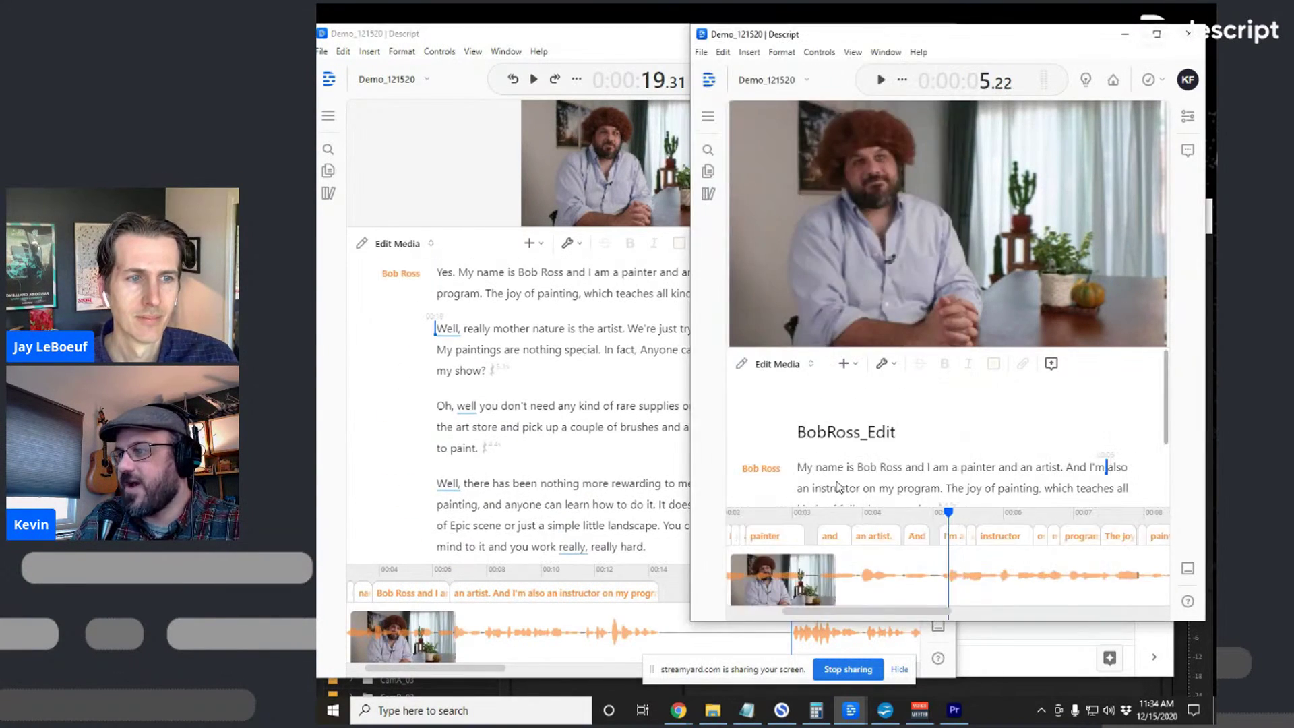
scroll(842, 483, "down", 1)
scroll(842, 483, "up", 2)
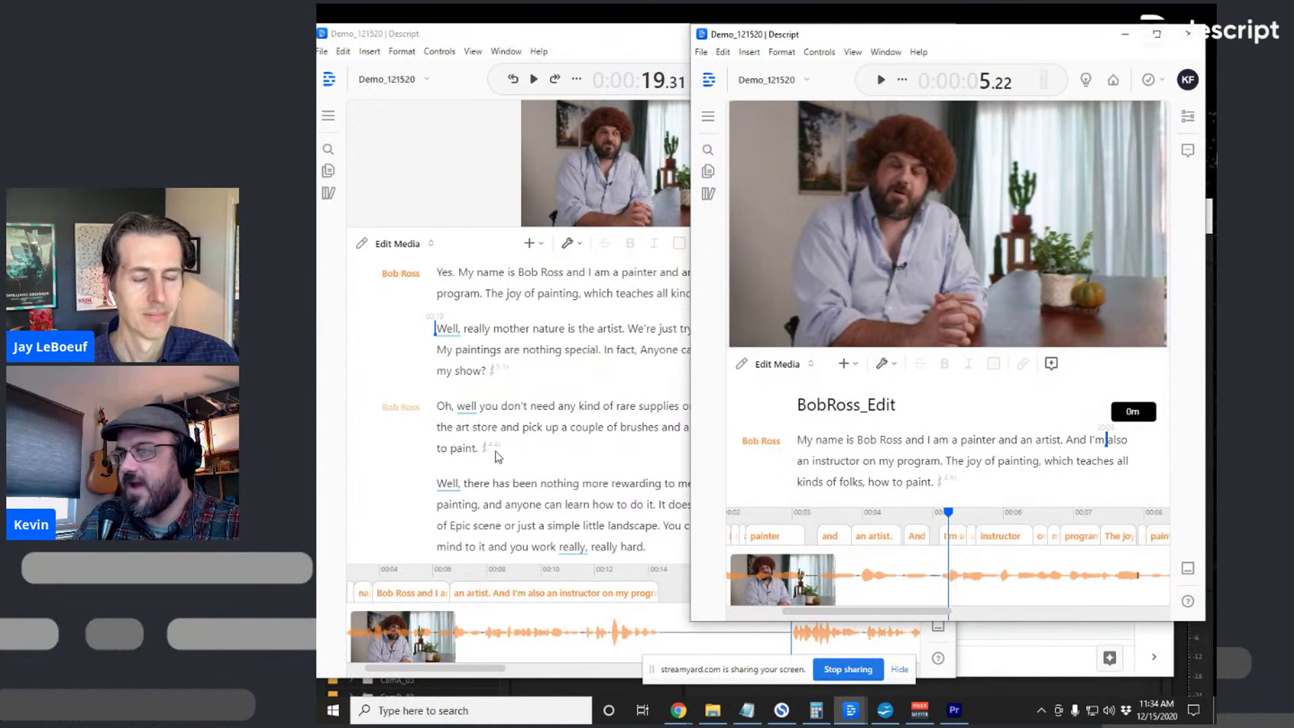
Copy the interview passage from "My paintings are nothing special" through "the point of my show?" to the end of BobRoss_Edit
left_click(578, 406)
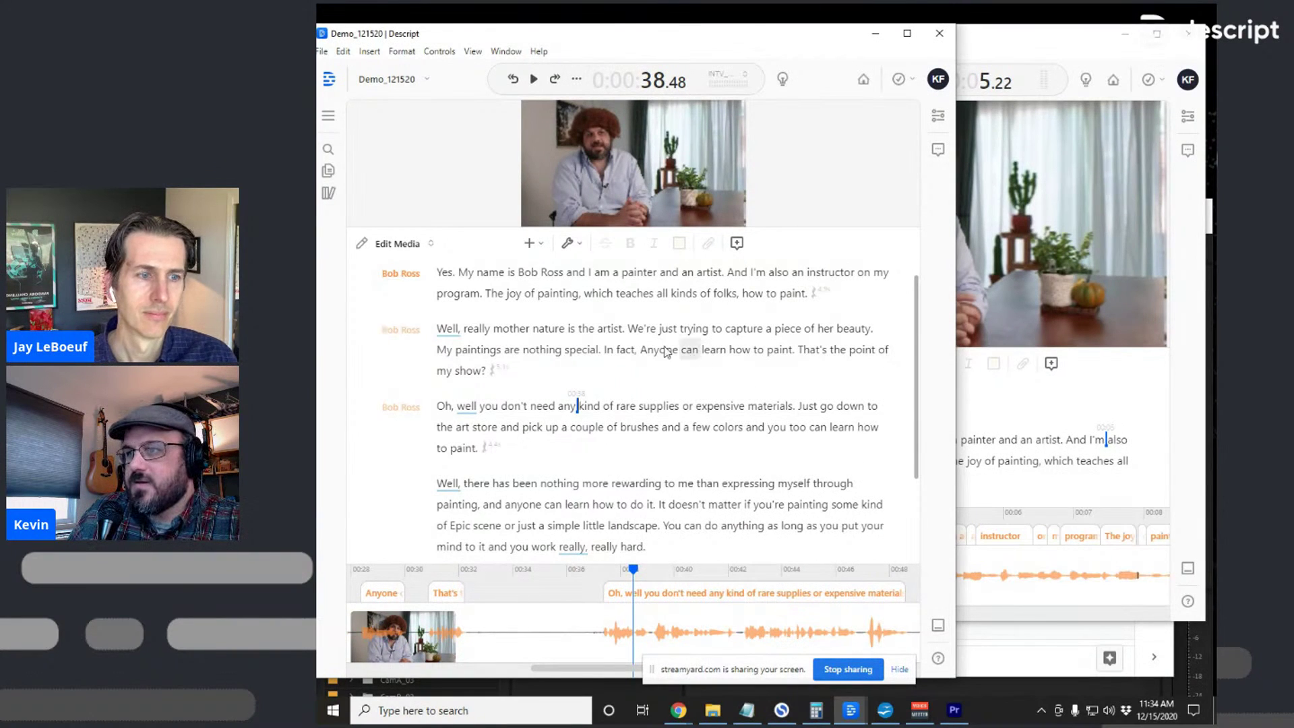
left_click_drag(424, 357, 534, 368)
mouse_move(632, 370)
left_mouse_down()
mouse_move(617, 357)
mouse_move(738, 365)
mouse_move(808, 347)
mouse_move(641, 364)
left_mouse_up()
left_click_drag(522, 363, 522, 362)
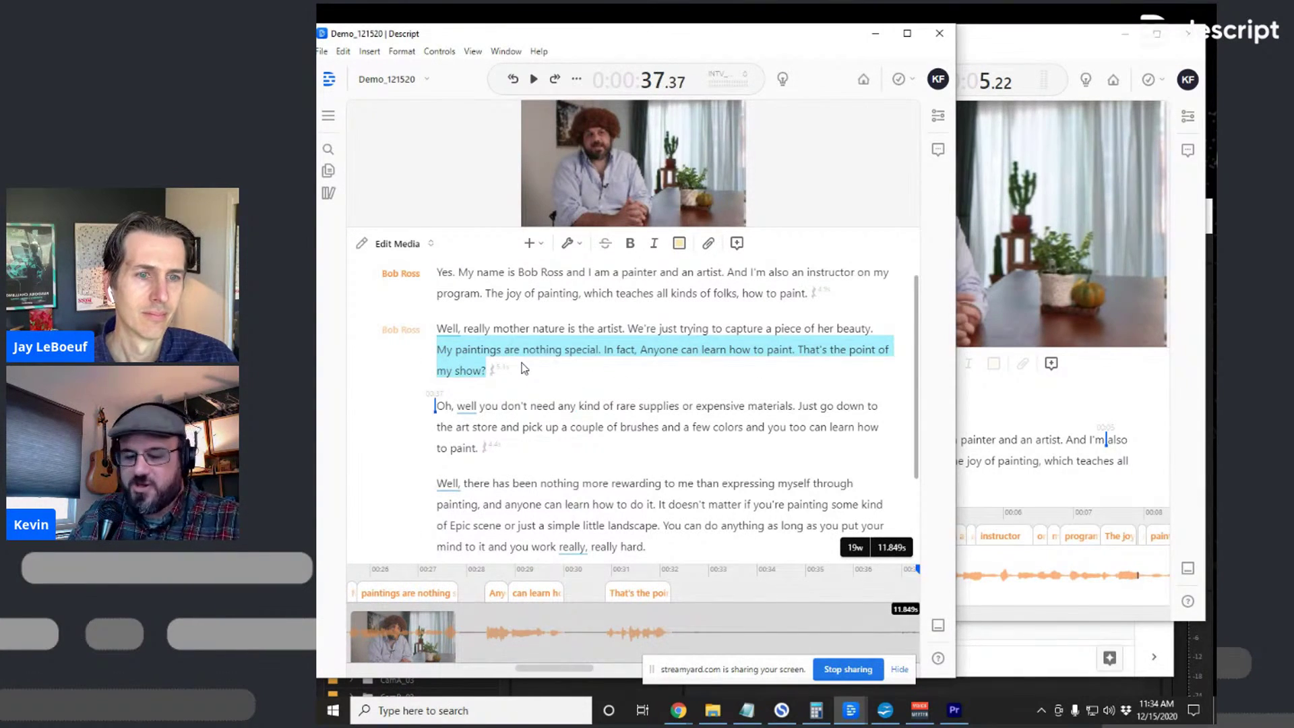
key("ctrl+c")
left_click(1104, 465)
key("ctrl+v")
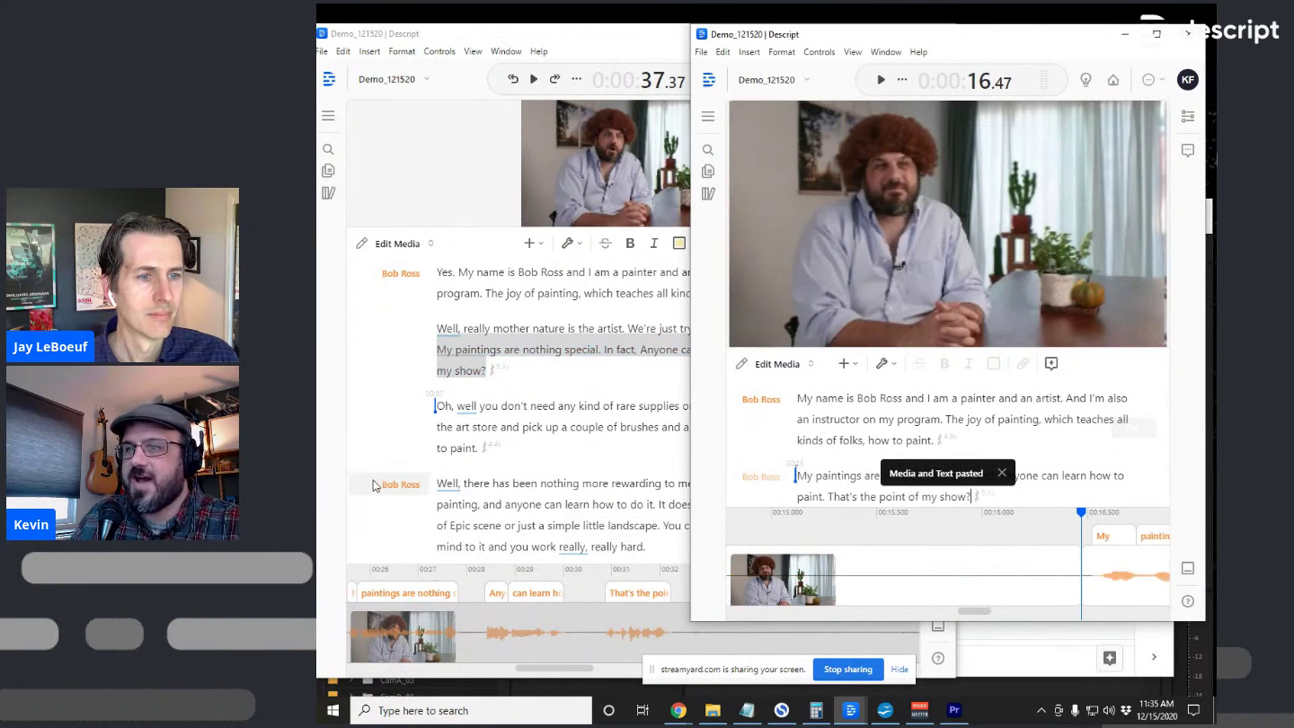
Copy the interview's closing paragraph, from "And just remember" through "Thank you so much.", to the end of BobRoss_Edit
left_click(528, 446)
scroll(528, 304, "down", 2)
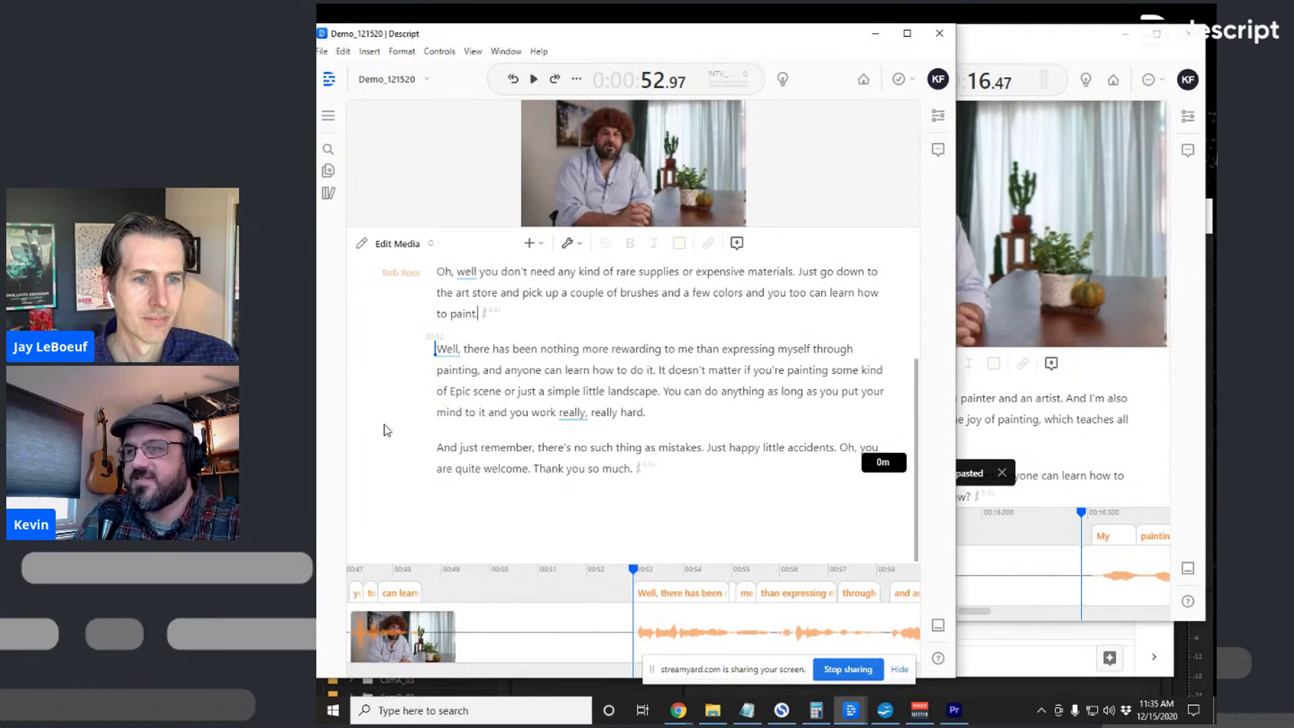
left_click_drag(437, 448, 674, 483)
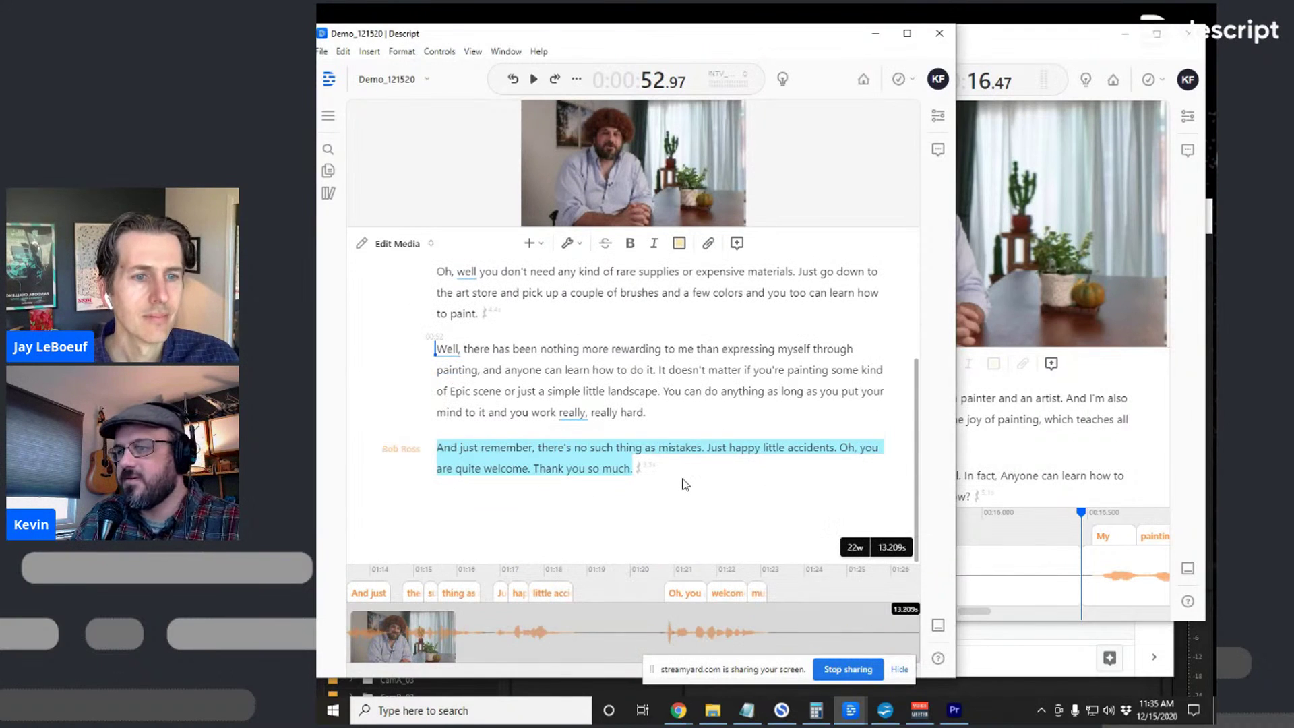
key("ctrl+c")
left_click(1081, 483)
left_click(1050, 496)
key("ctrl+v")
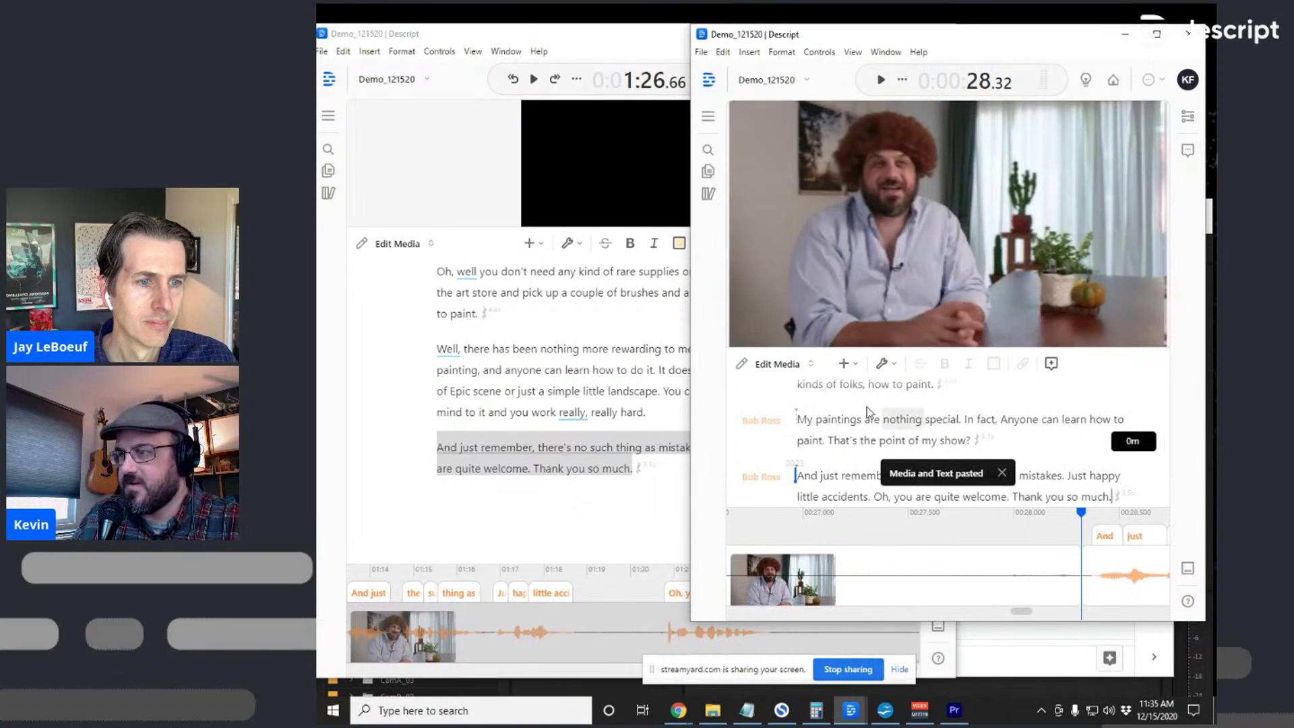
Open the INTV_Painting composition in the interview source window
left_click(883, 419)
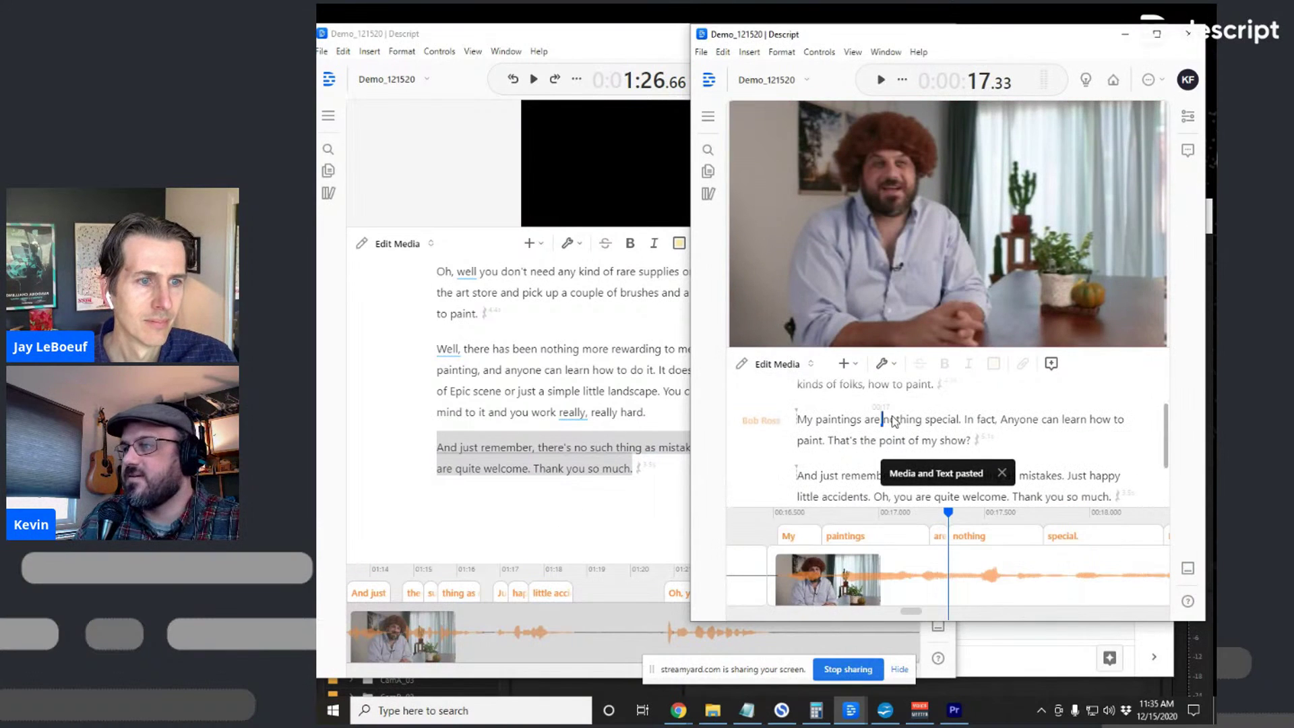
left_click(677, 350)
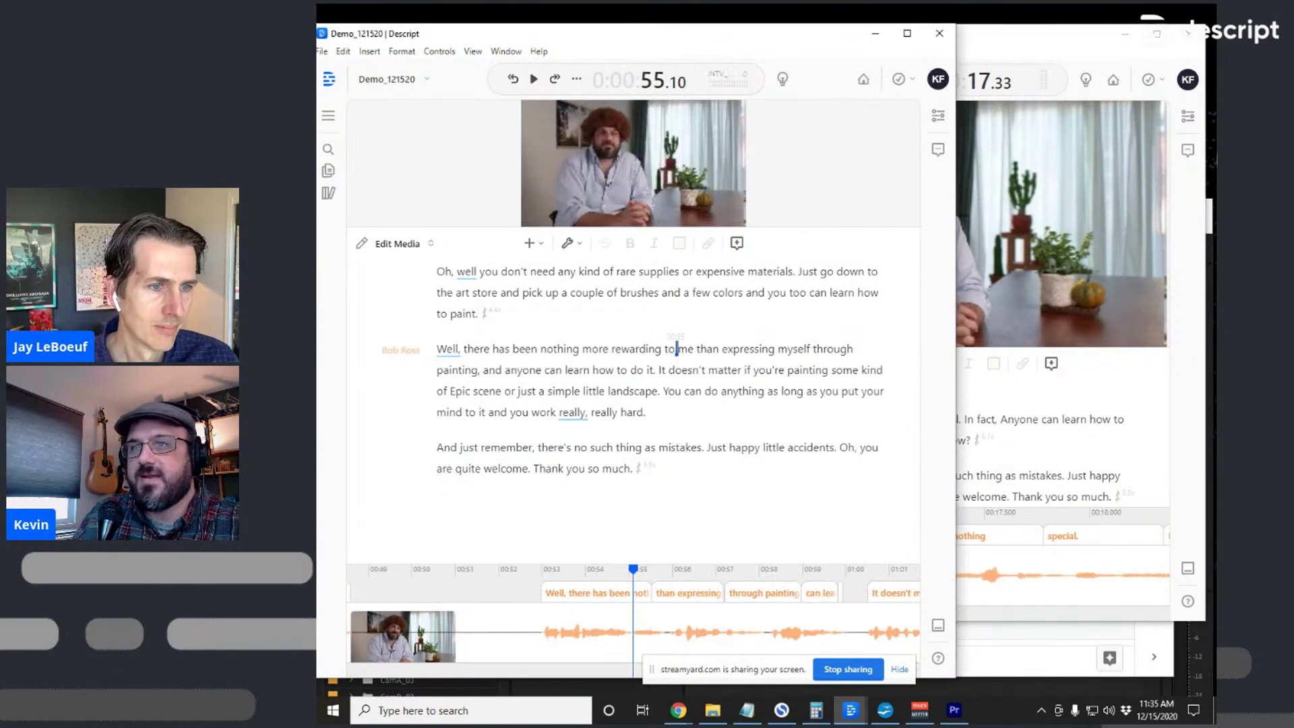
left_click(329, 193)
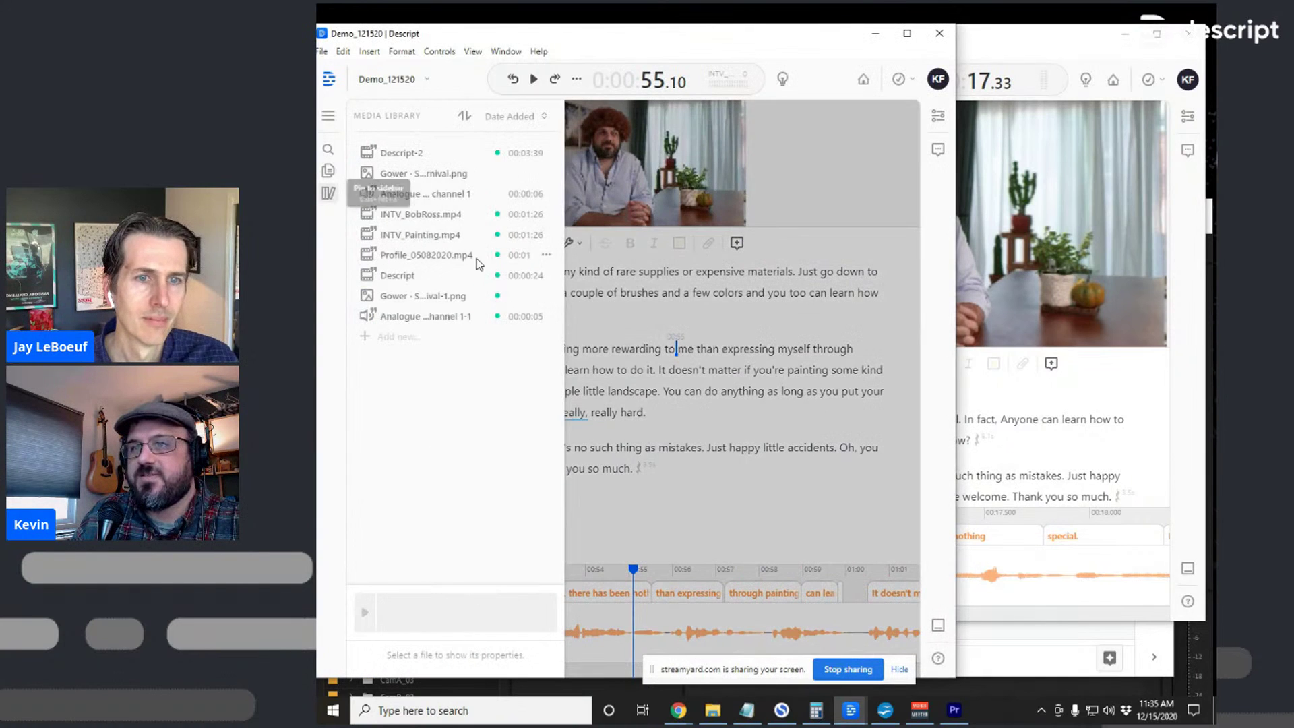
left_click(329, 171)
left_click(405, 175)
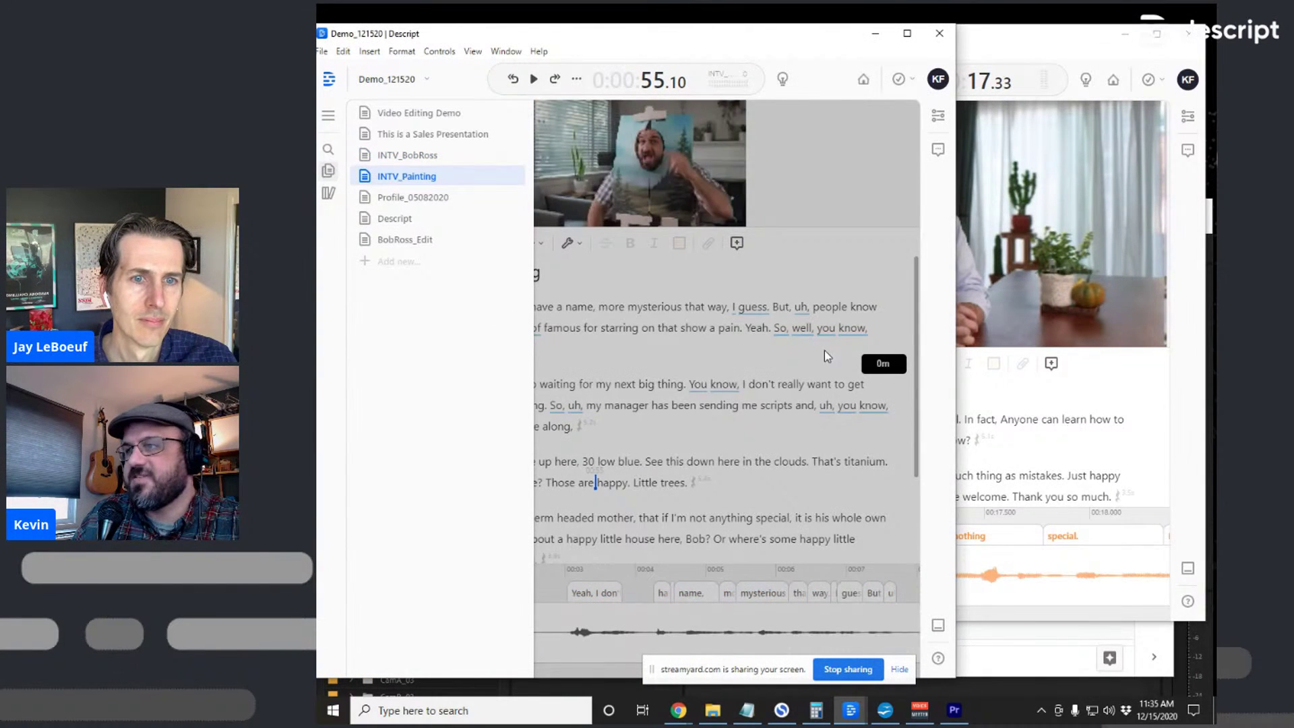
Copy the INTV_Painting passage from "I'm kind of famous" through "people know me." into BobRoss_Edit after "the point of my show?"
left_click(1040, 419)
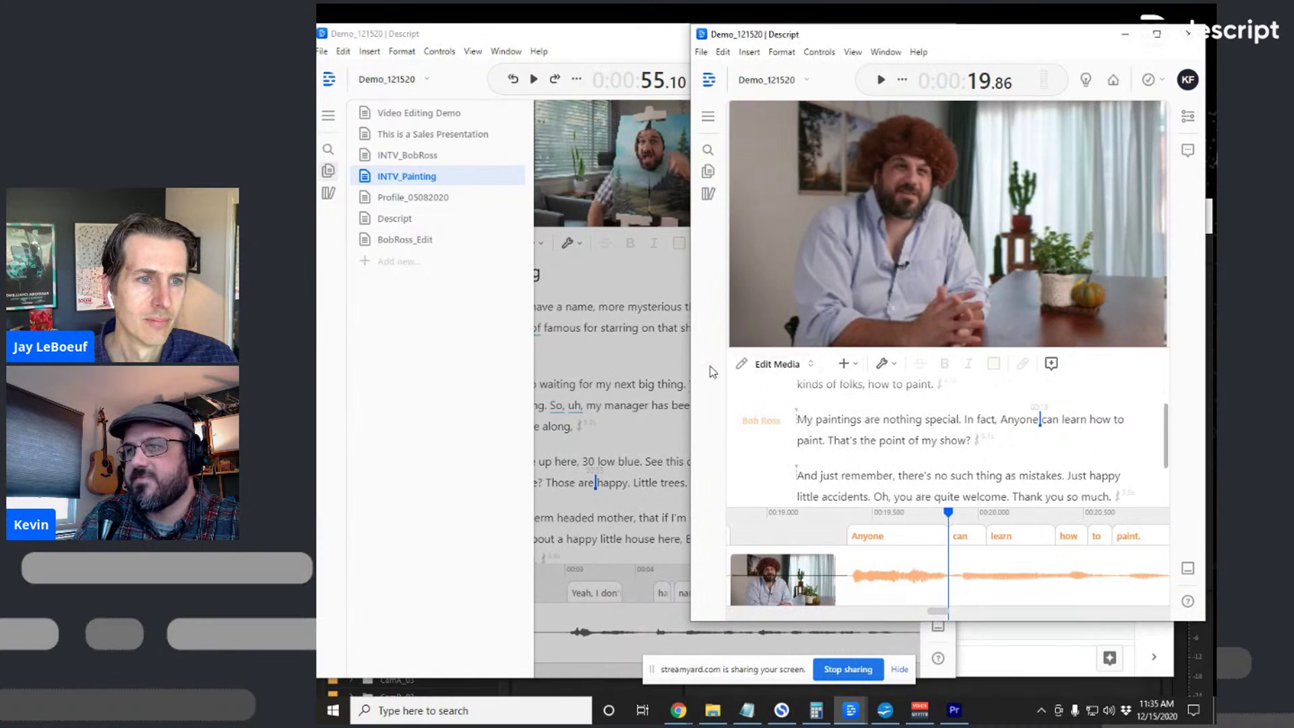
left_click(562, 354)
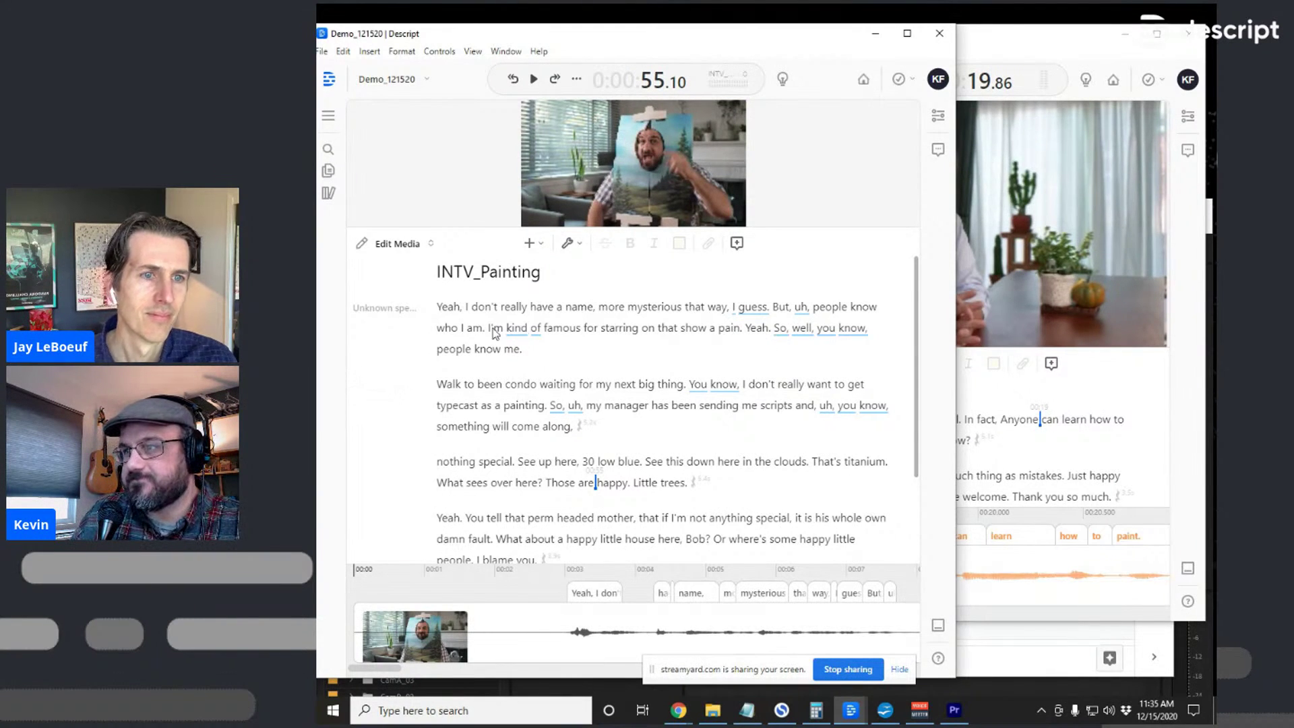
left_click_drag(489, 337, 640, 357)
key("ctrl+c")
left_click(1017, 444)
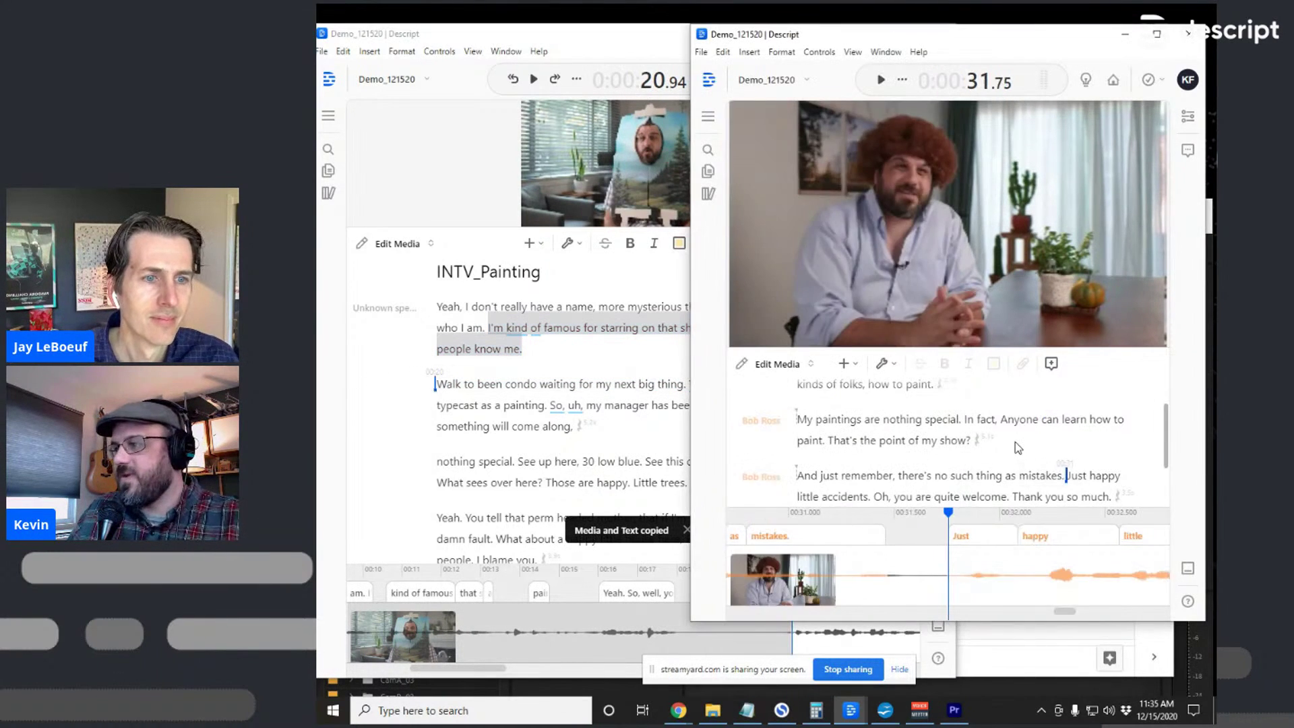
key("ctrl+v")
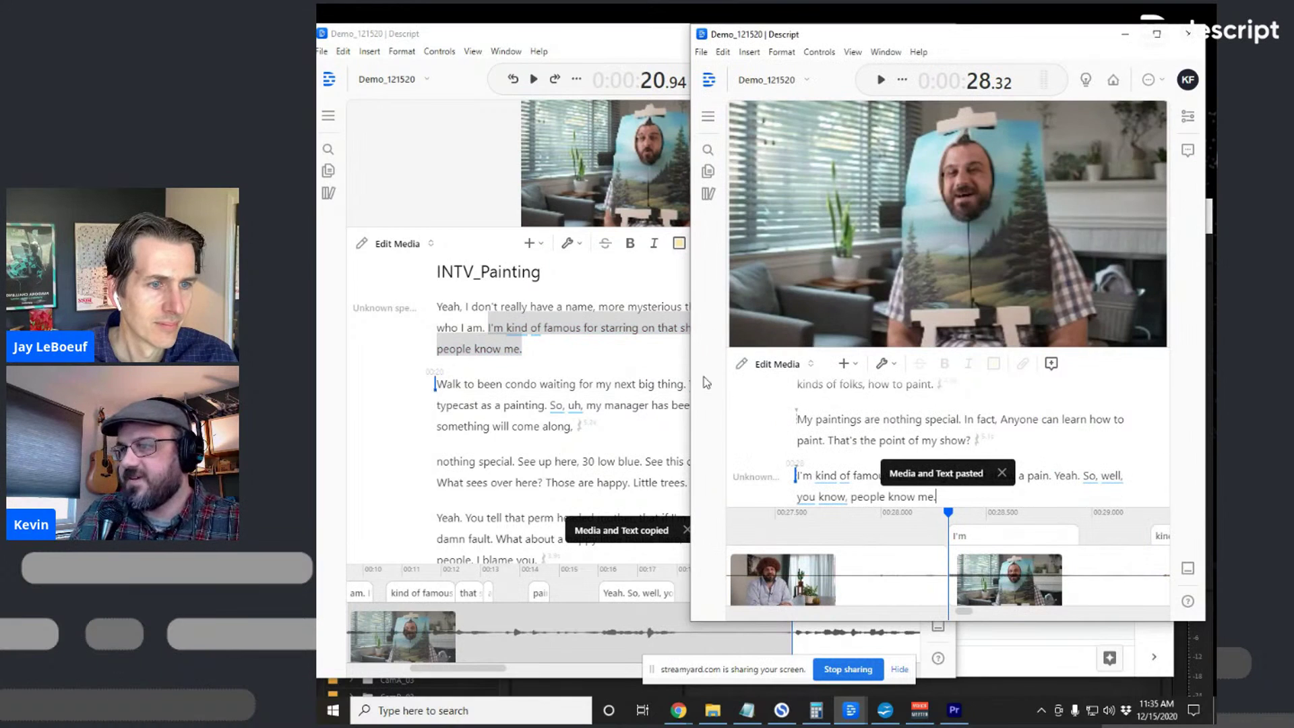
Widen the BobRoss_Edit window and assign the speaker label The Painting to the "I'm kind of famous" passage
left_click_drag(688, 372, 399, 373)
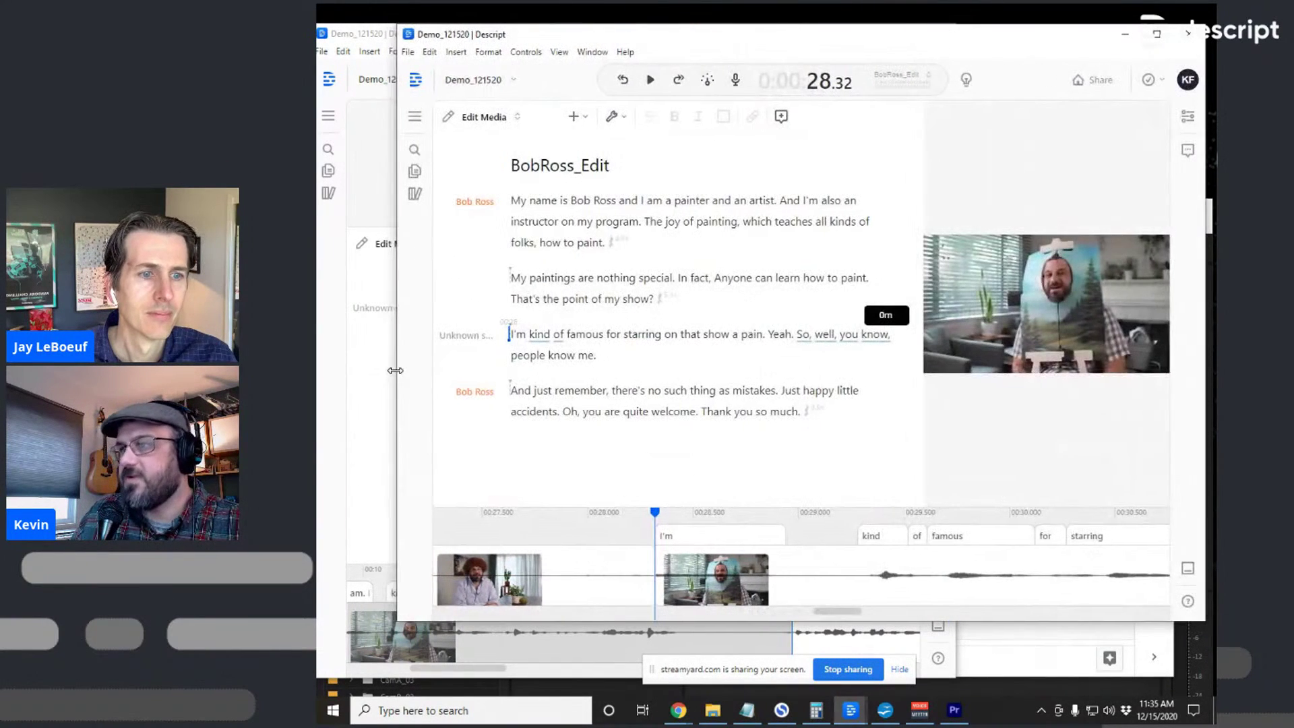
left_click(483, 336)
left_click(465, 399)
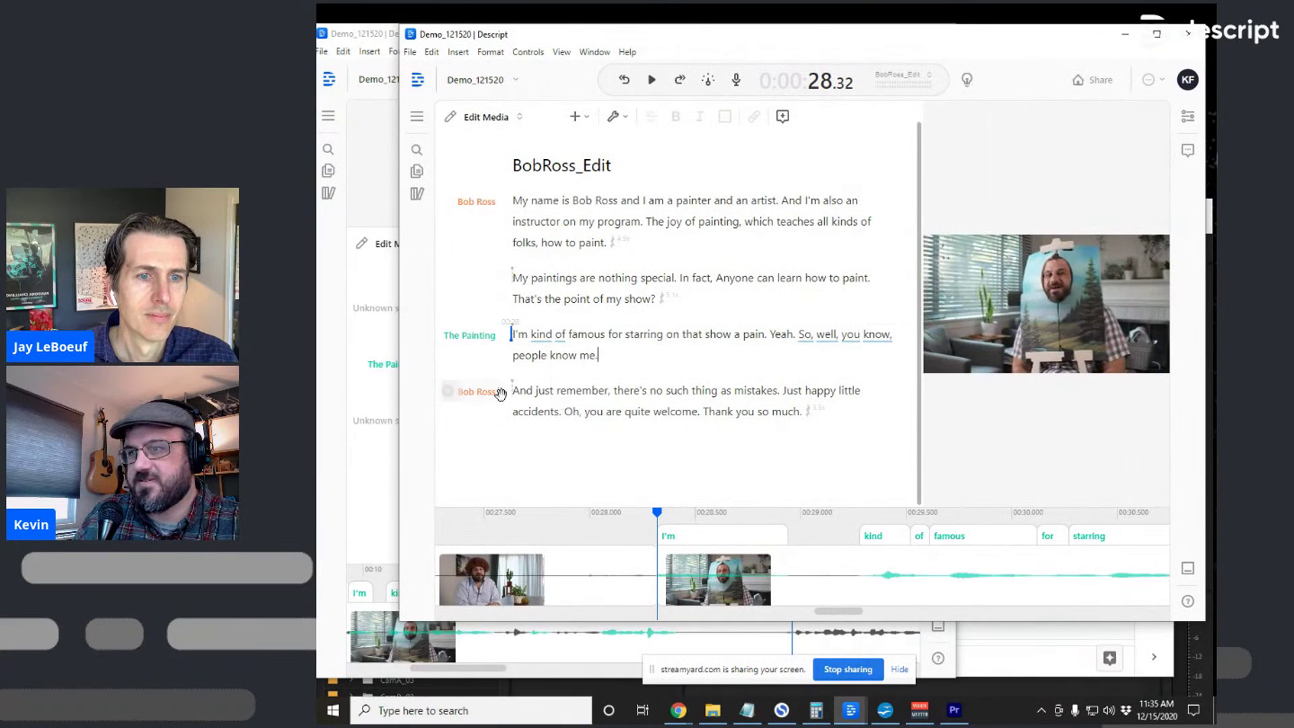
key("Right")
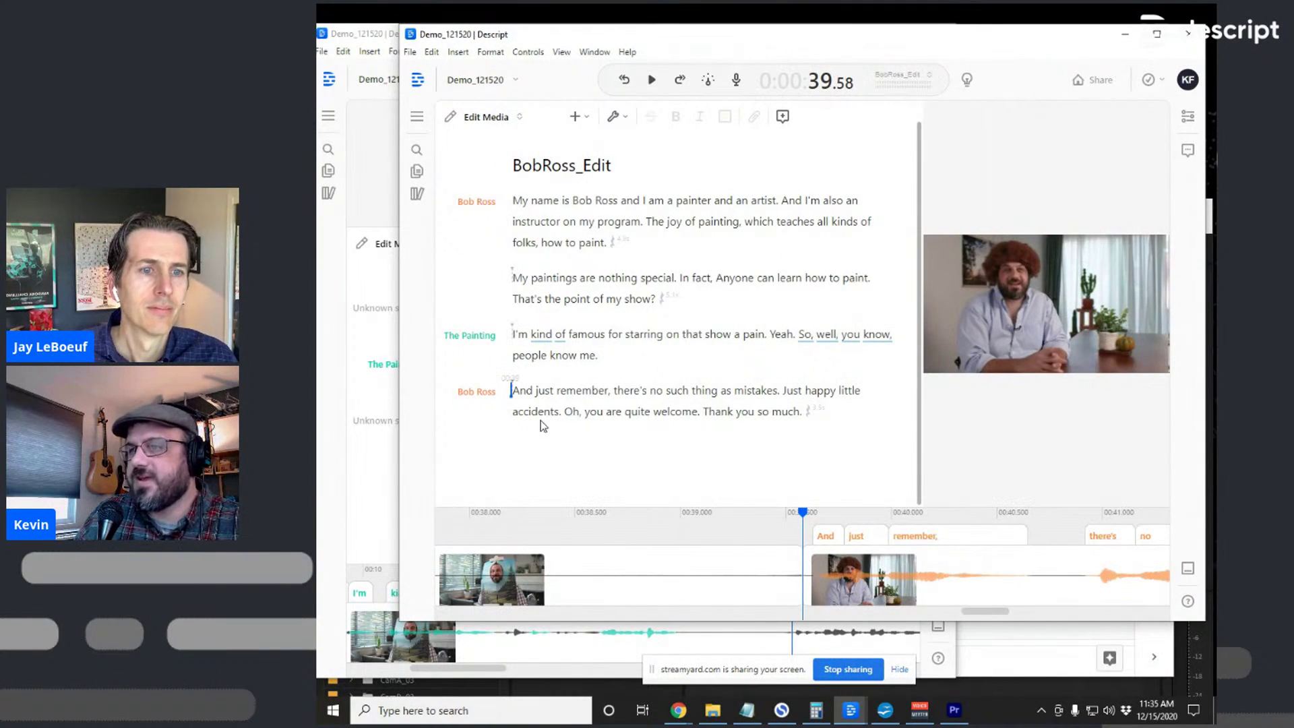
Move The Painting's passage in BobRoss_Edit so it directly follows the opening paragraph ending "how to paint."
left_click_drag(674, 361, 516, 355)
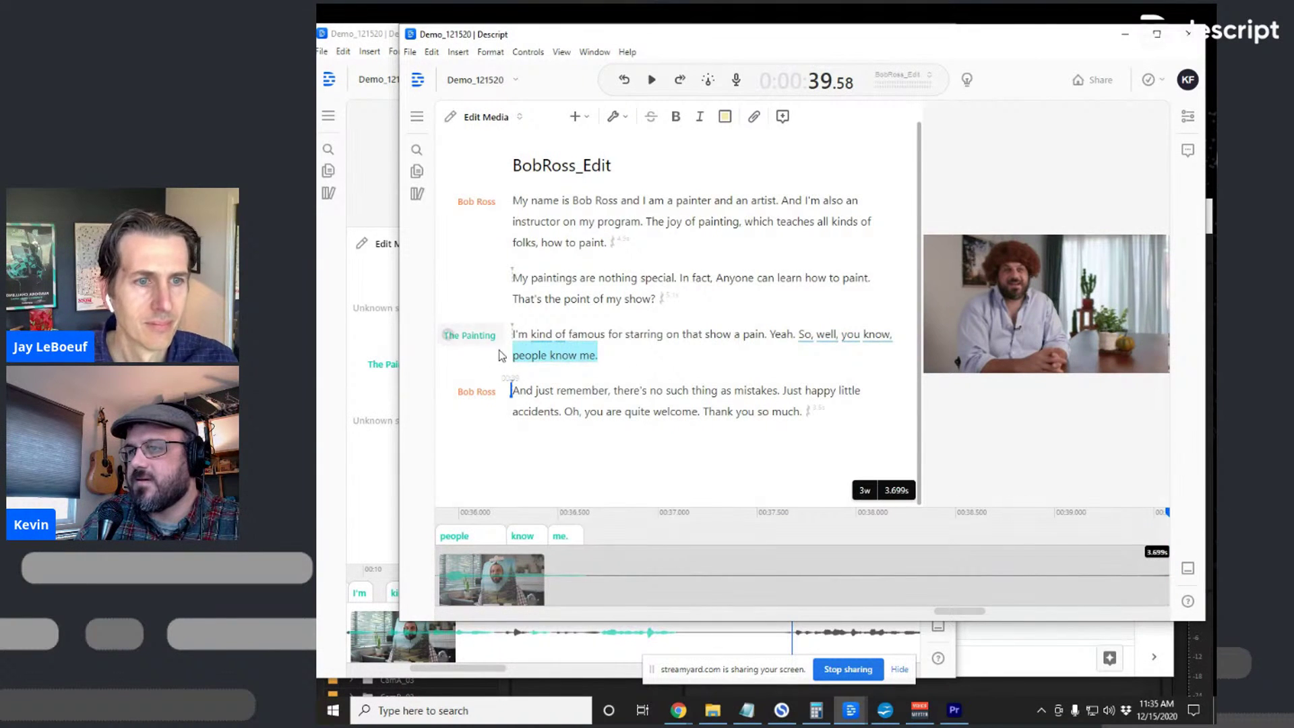
left_click_drag(645, 353, 500, 322)
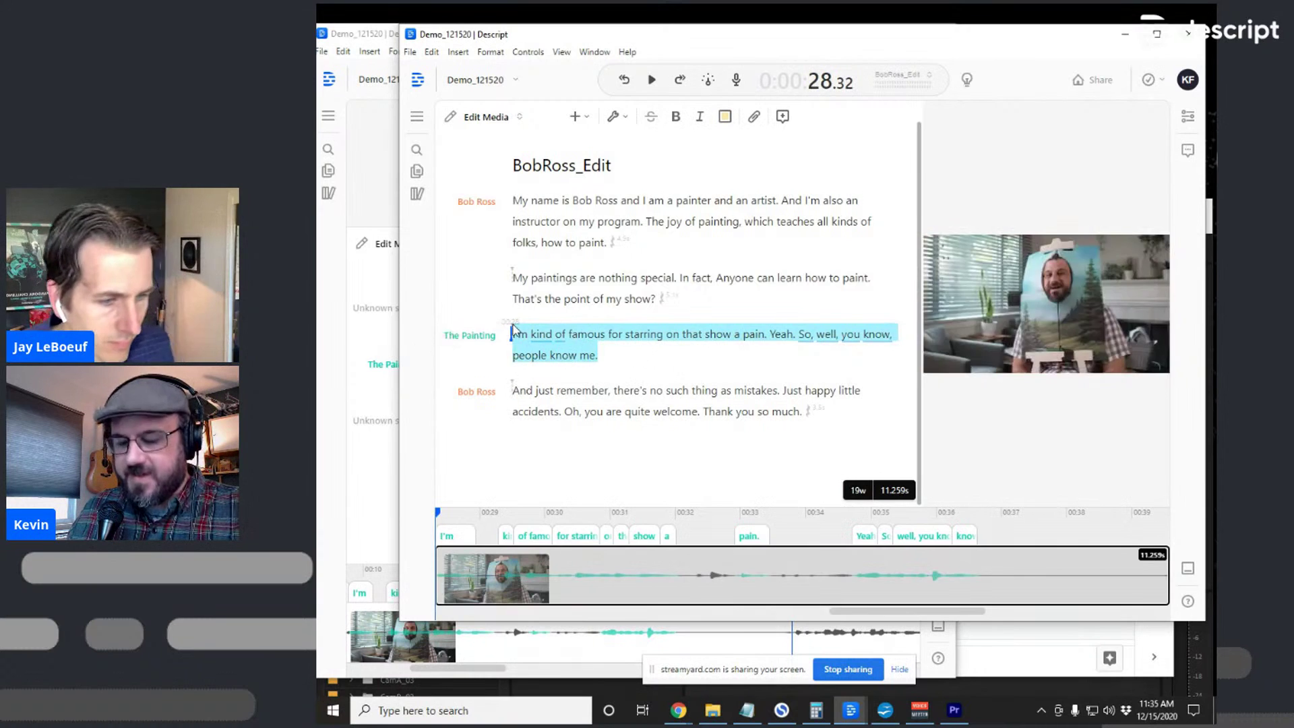
key("BackSpace")
key("ctrl+v")
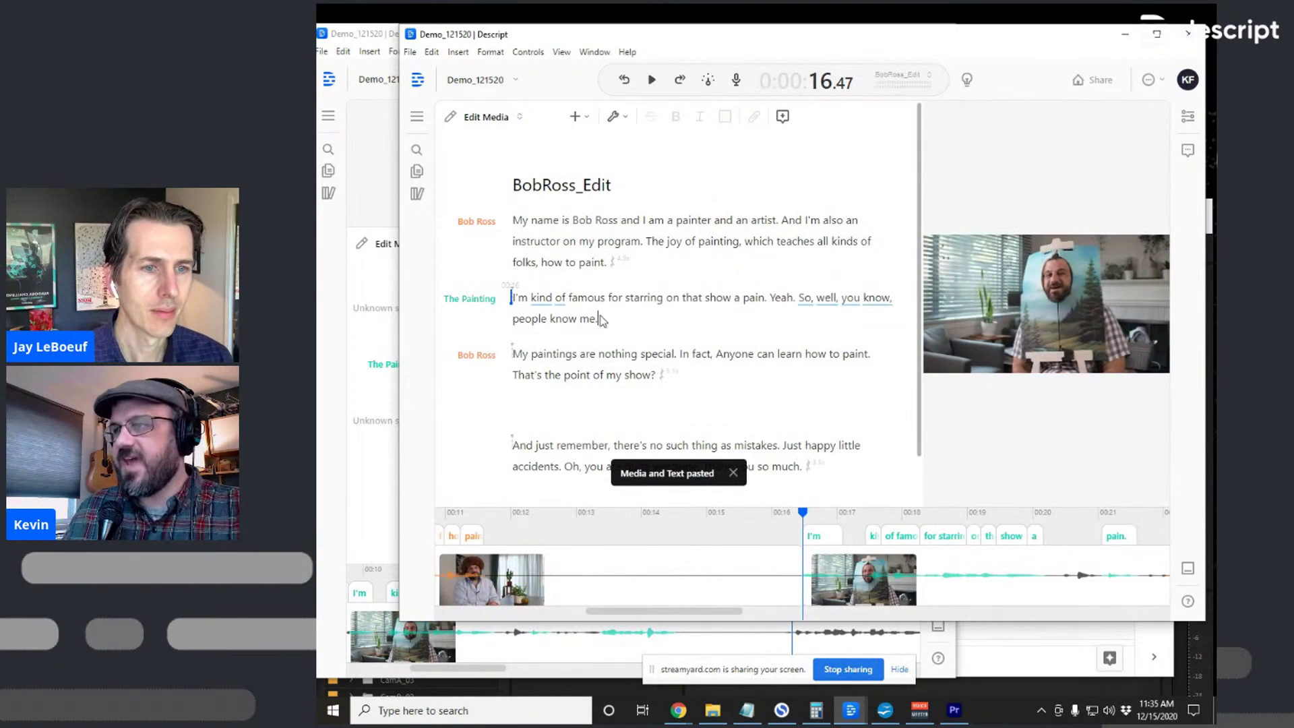
Play the end of the opening Bob Ross paragraph and trim the silent gap before The Painting's clip in the timeline
left_click(521, 266)
key("space")
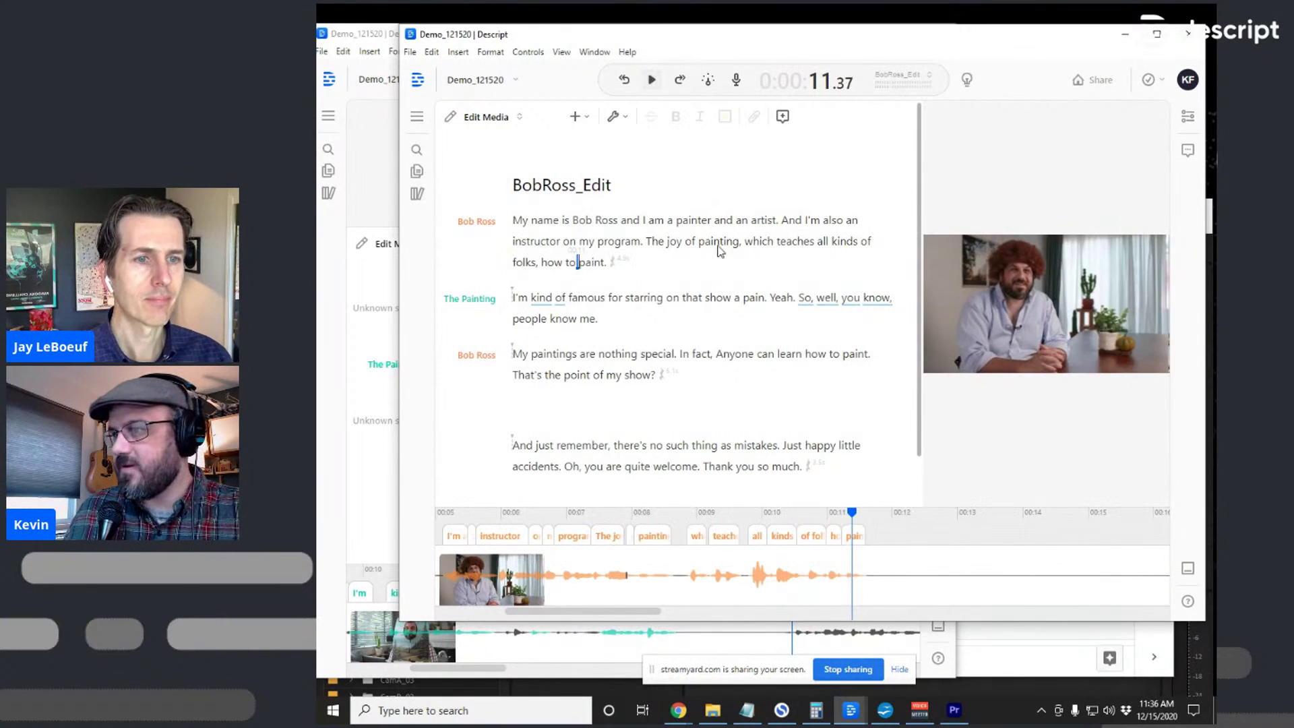
left_click(750, 243)
key("space")
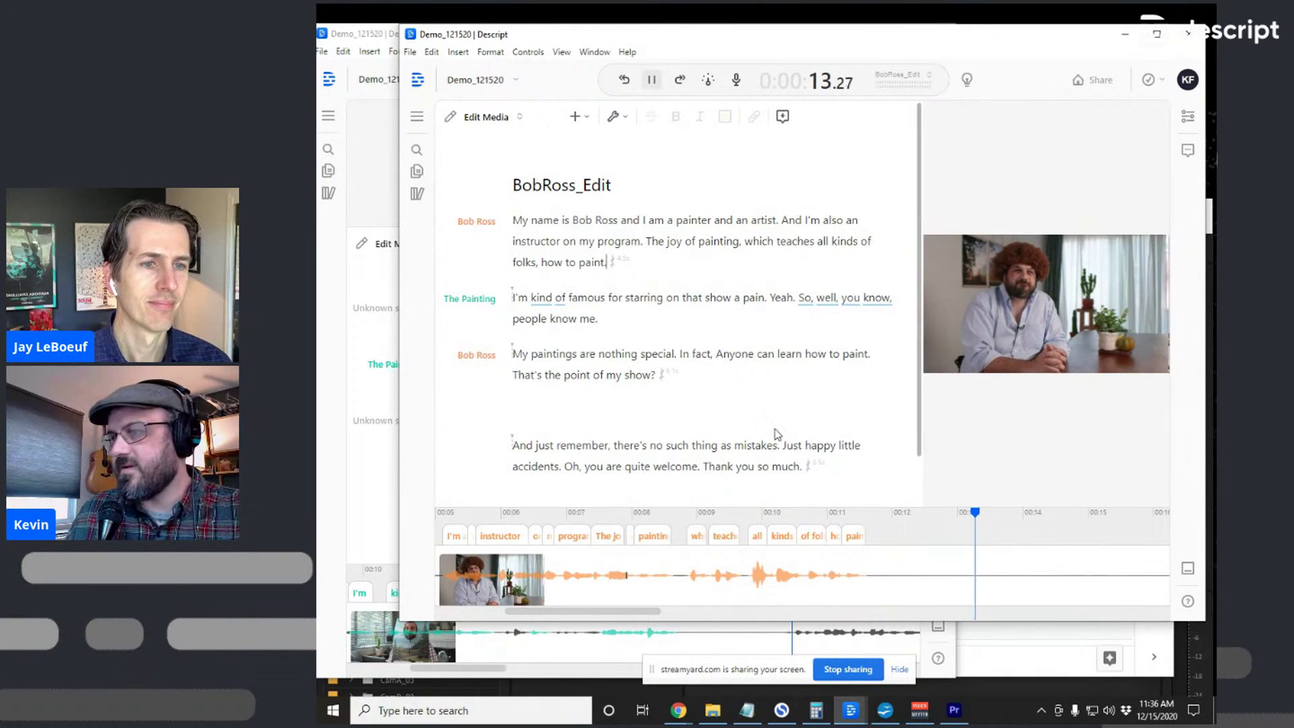
key("space")
left_click(1058, 581)
scroll(1046, 562, "down", 5)
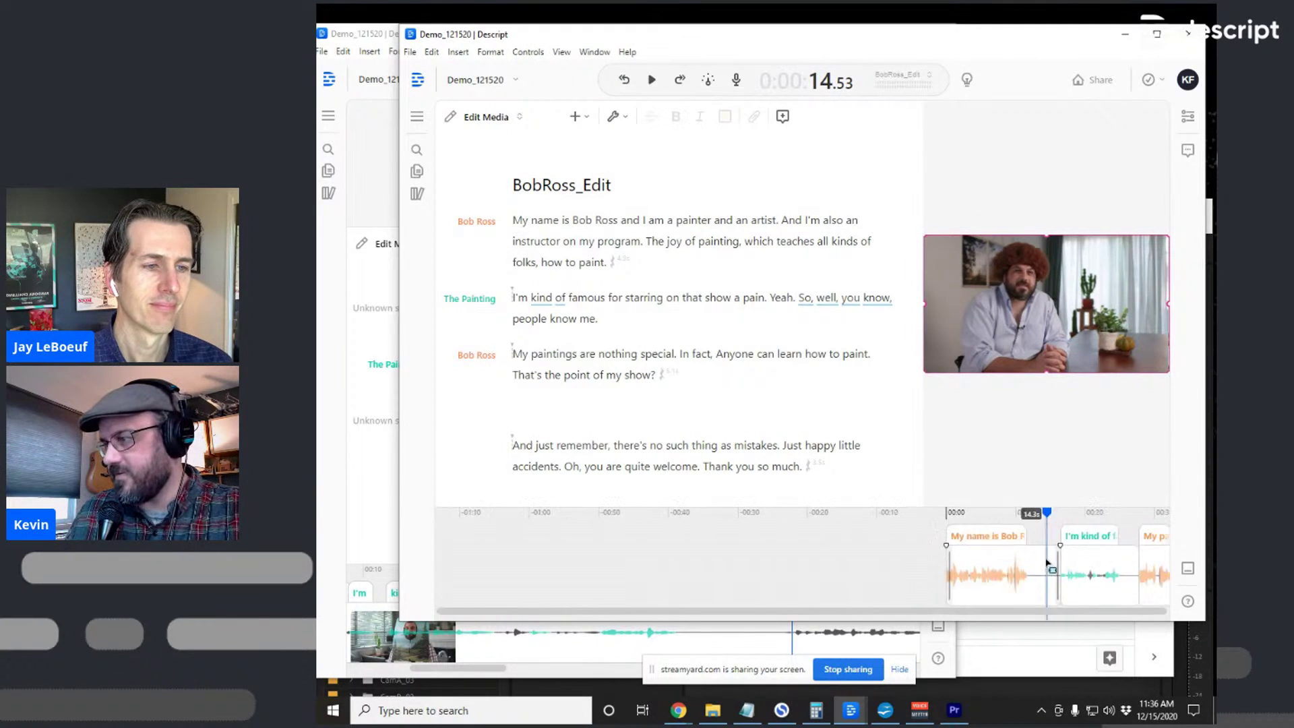
scroll(1047, 562, "up", 3)
left_click_drag(1031, 574, 991, 525)
Play The Painting's clip and trim the silence at its end before "My paintings are nothing special"
key("space")
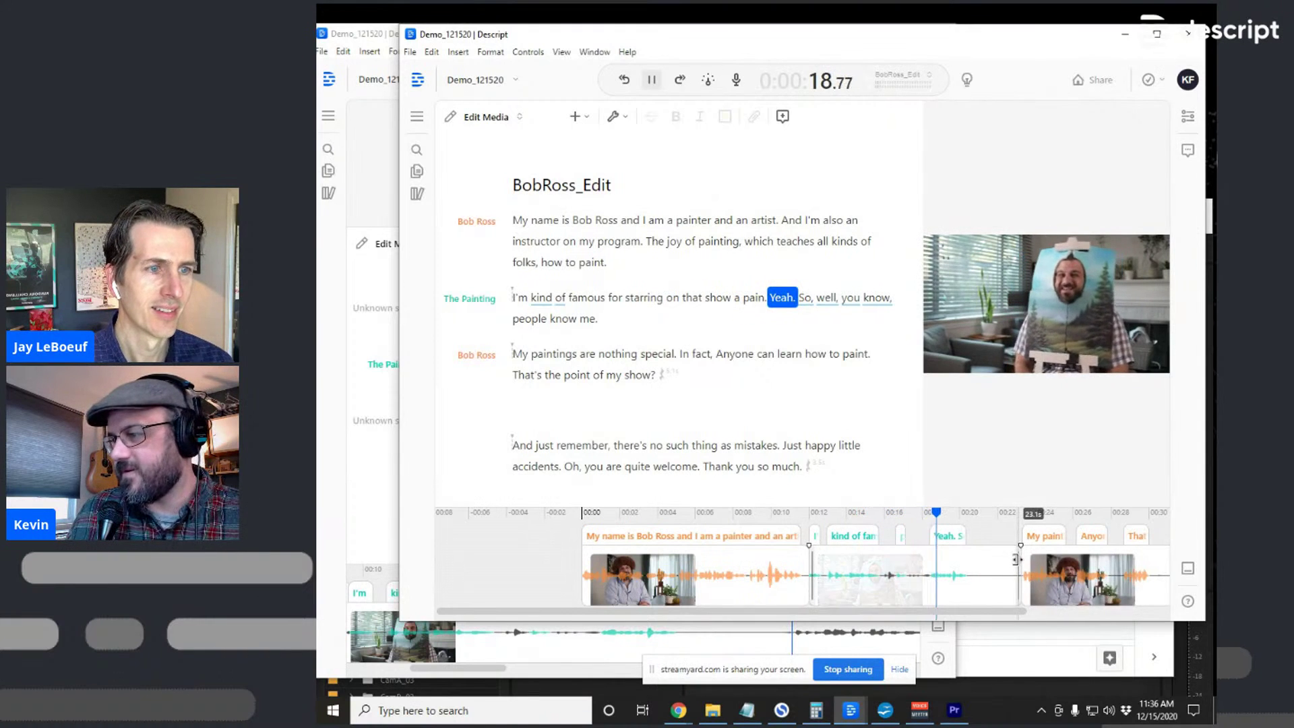
key("space")
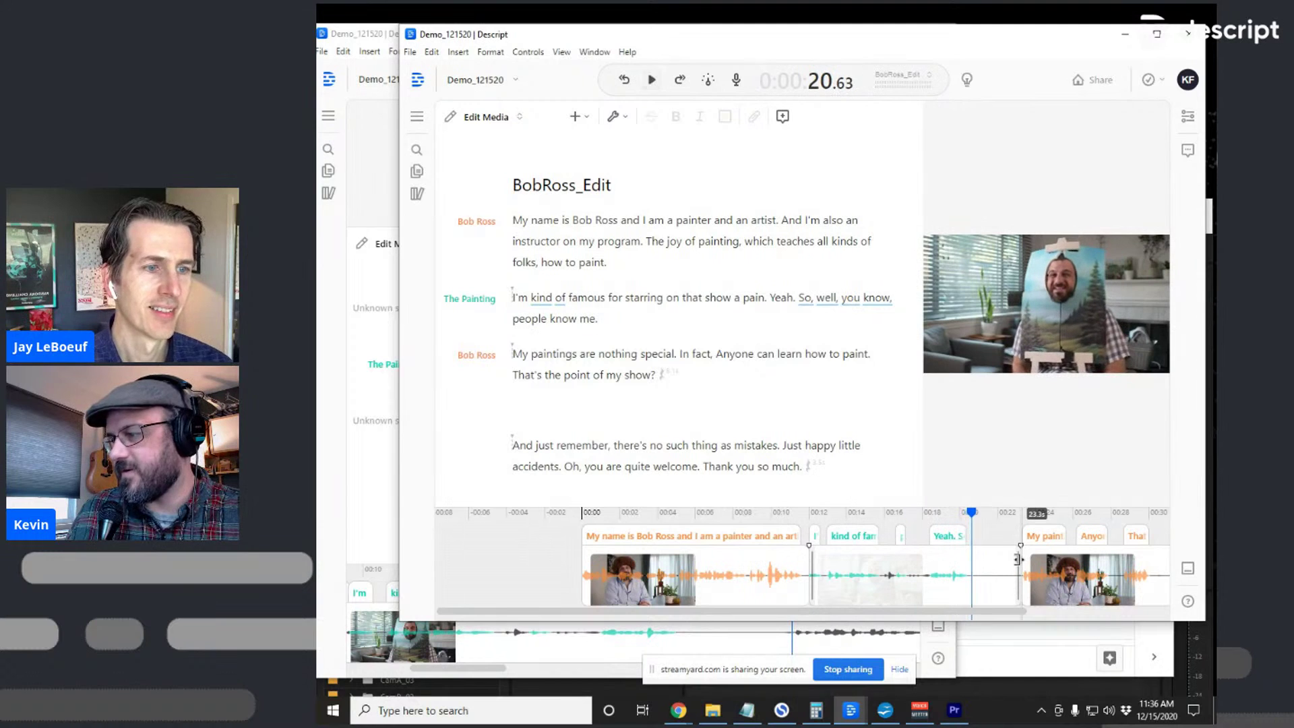
left_click_drag(1019, 558, 983, 559)
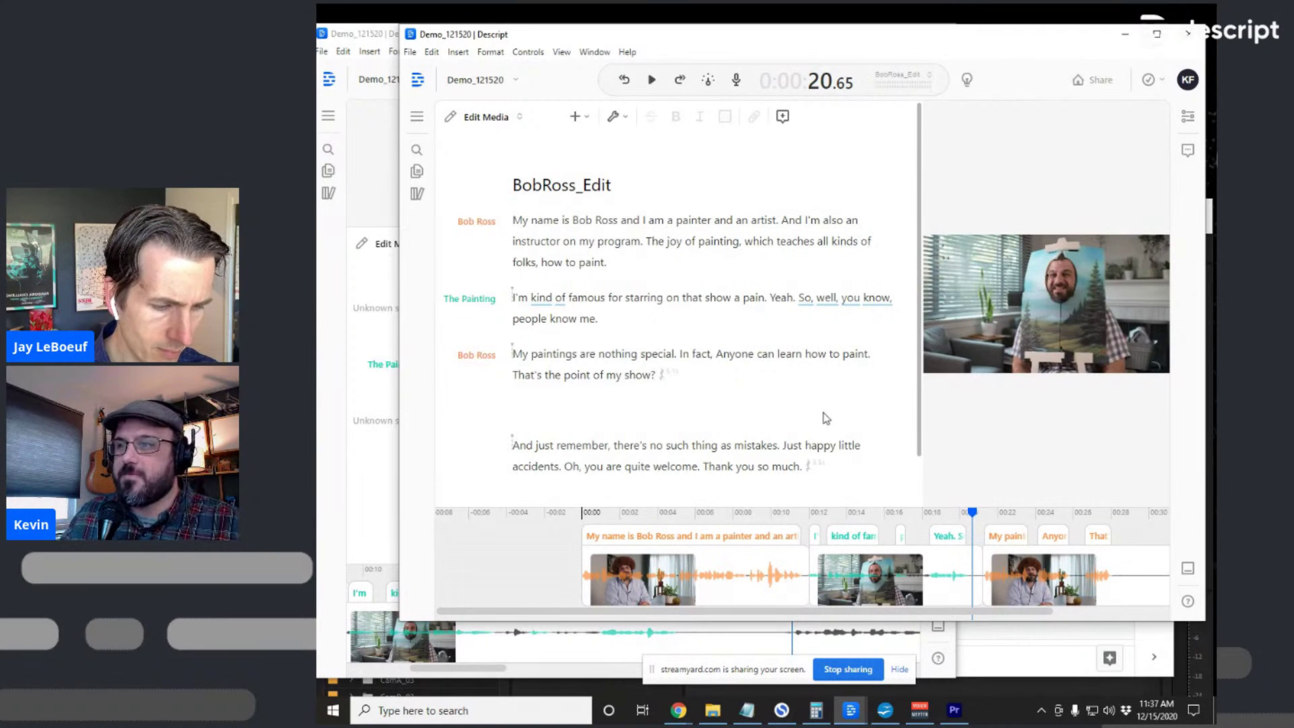
Narrow the BobRoss_Edit window beside INTV_Painting and shrink its video preview to give the script more room
left_click(666, 423)
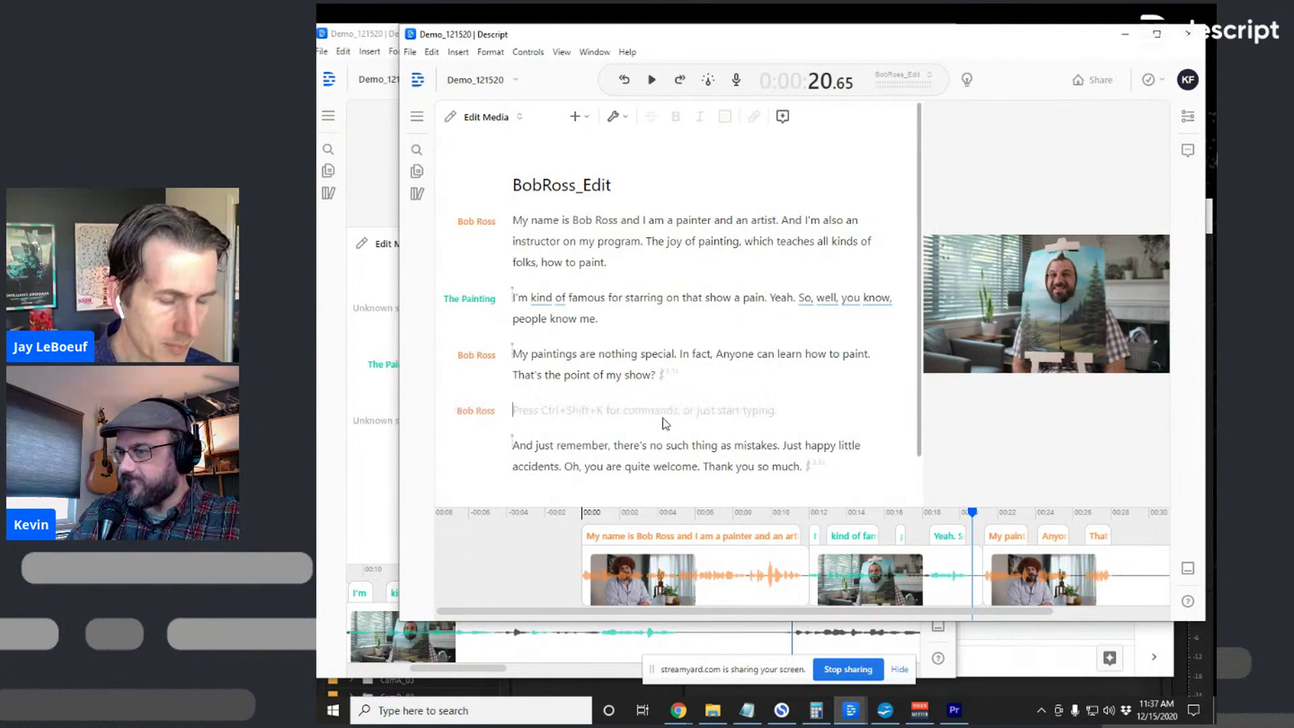
key("alt+Tab")
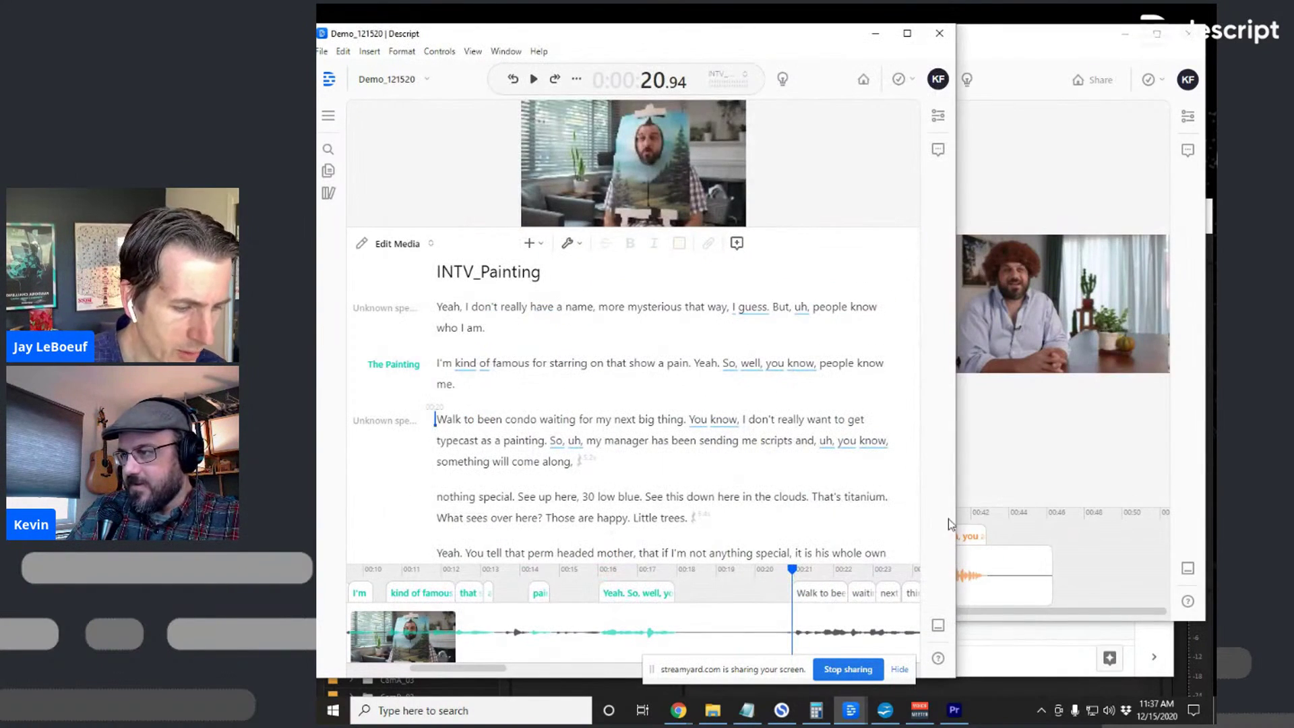
left_click_drag(958, 506, 949, 506)
left_click(985, 497)
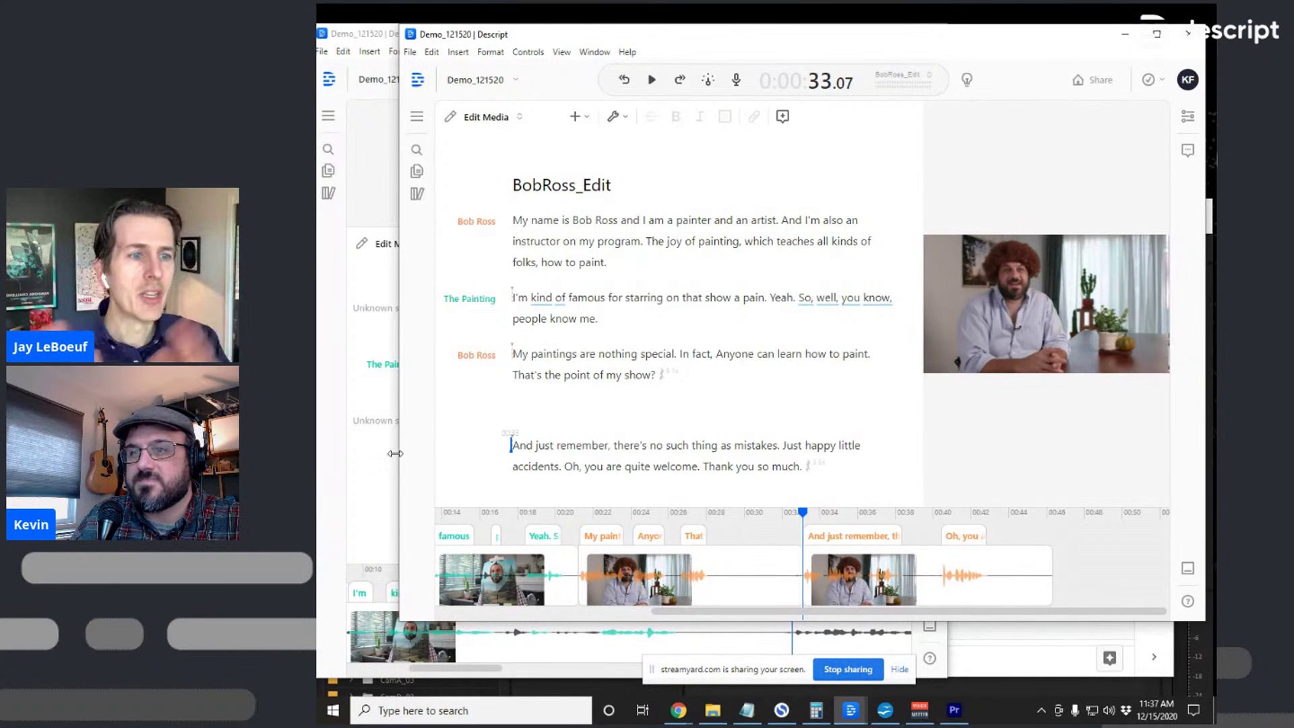
left_click_drag(399, 450, 612, 449)
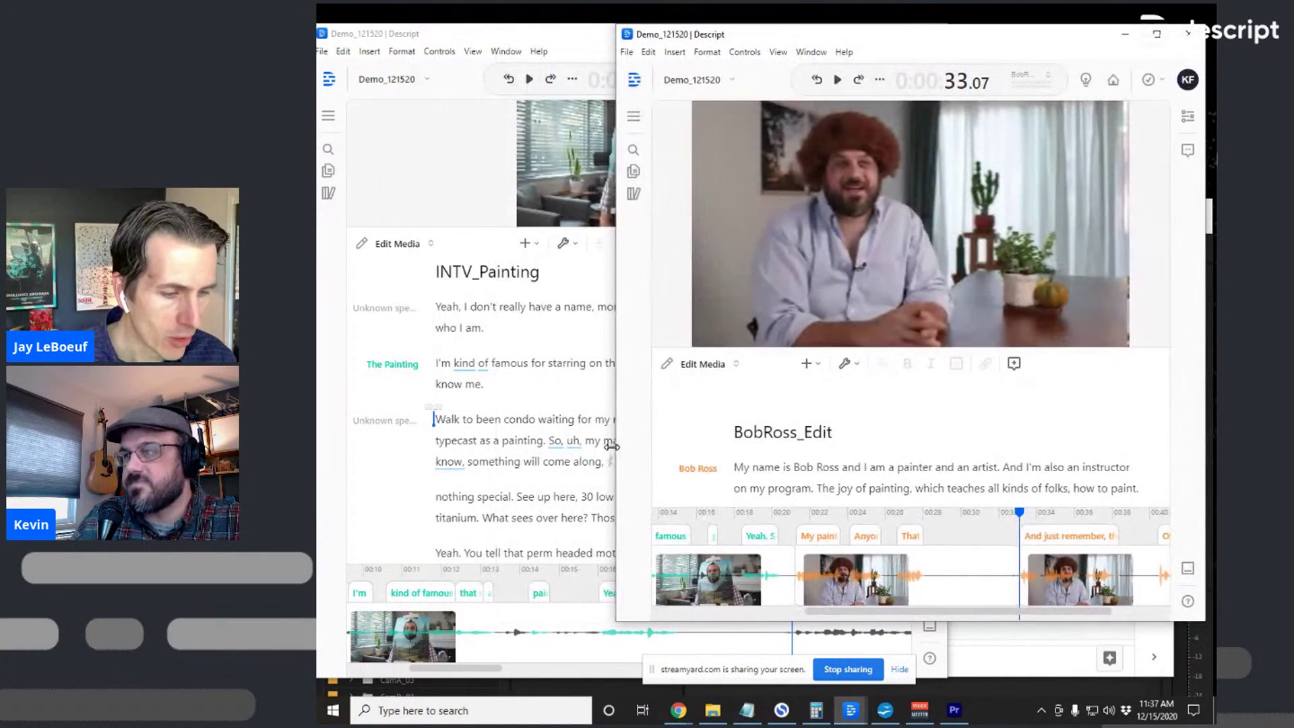
scroll(855, 459, "down", 5)
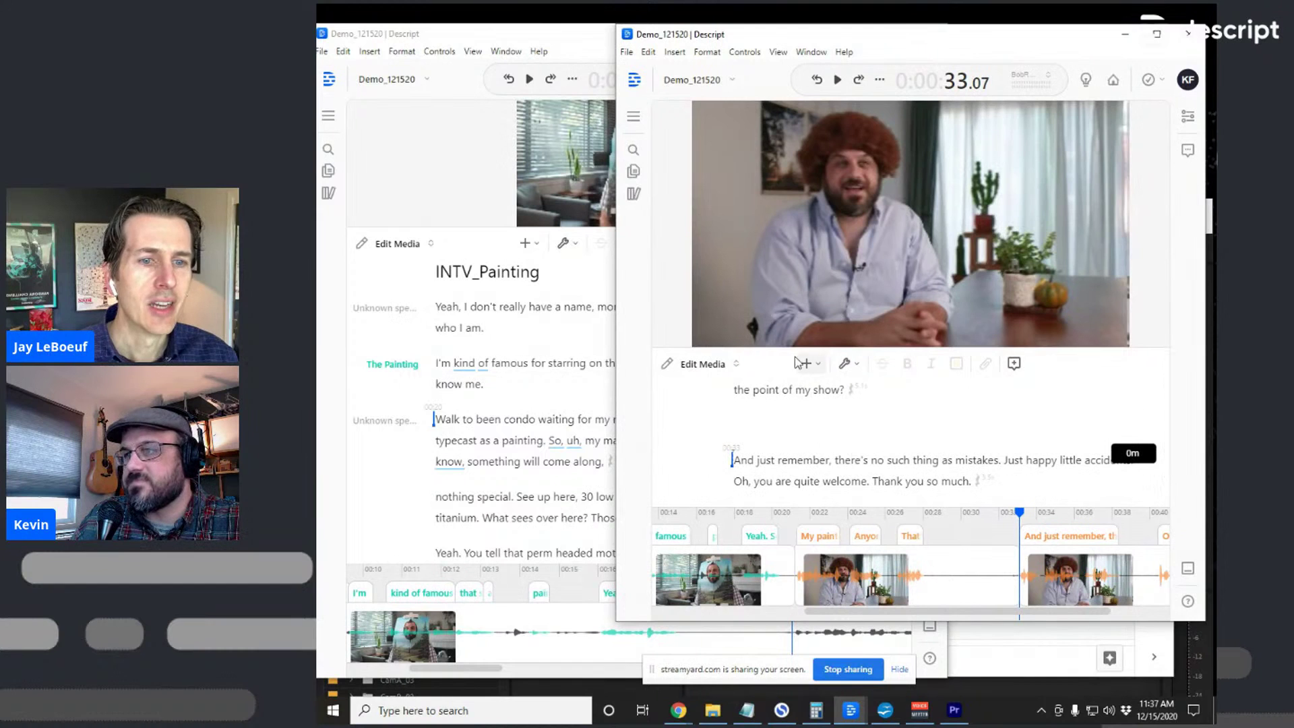
left_click_drag(794, 341, 807, 118)
scroll(781, 374, "up", 3)
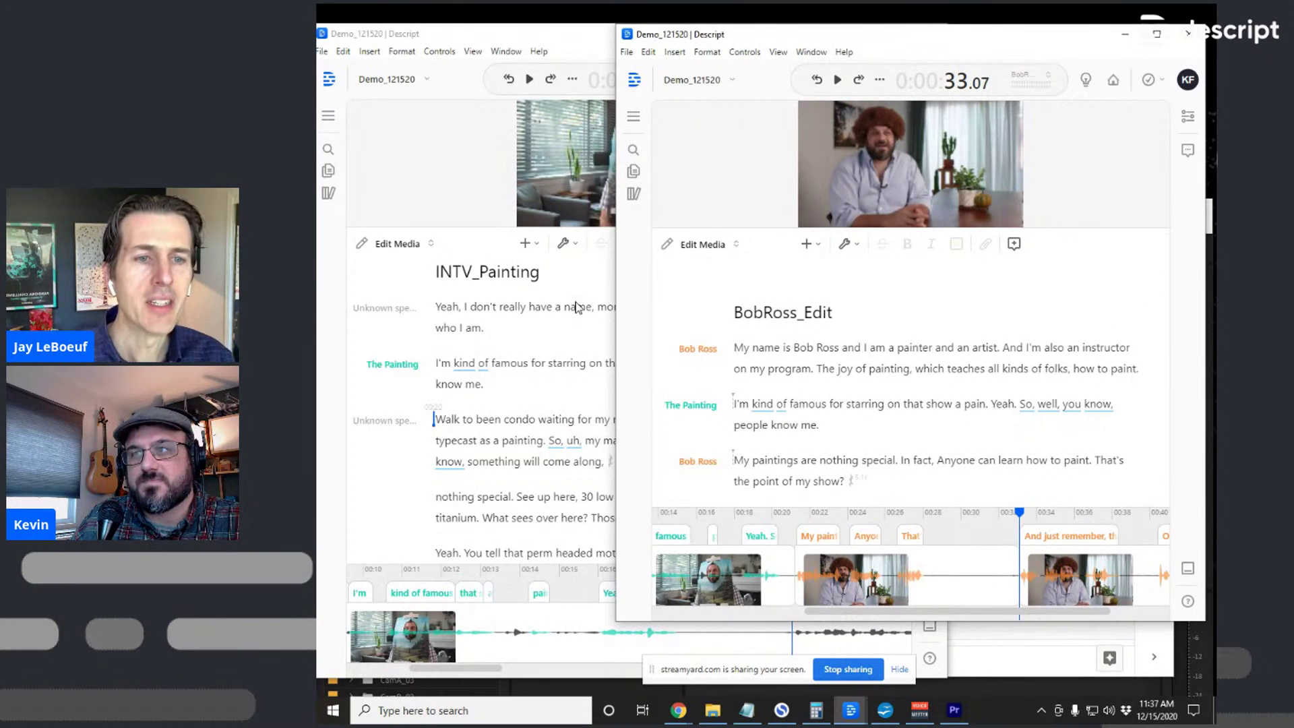
Clip the INTV_Painting paragraph from "nothing special." through "Little trees." to the BobRoss_Edit composition
left_click(531, 362)
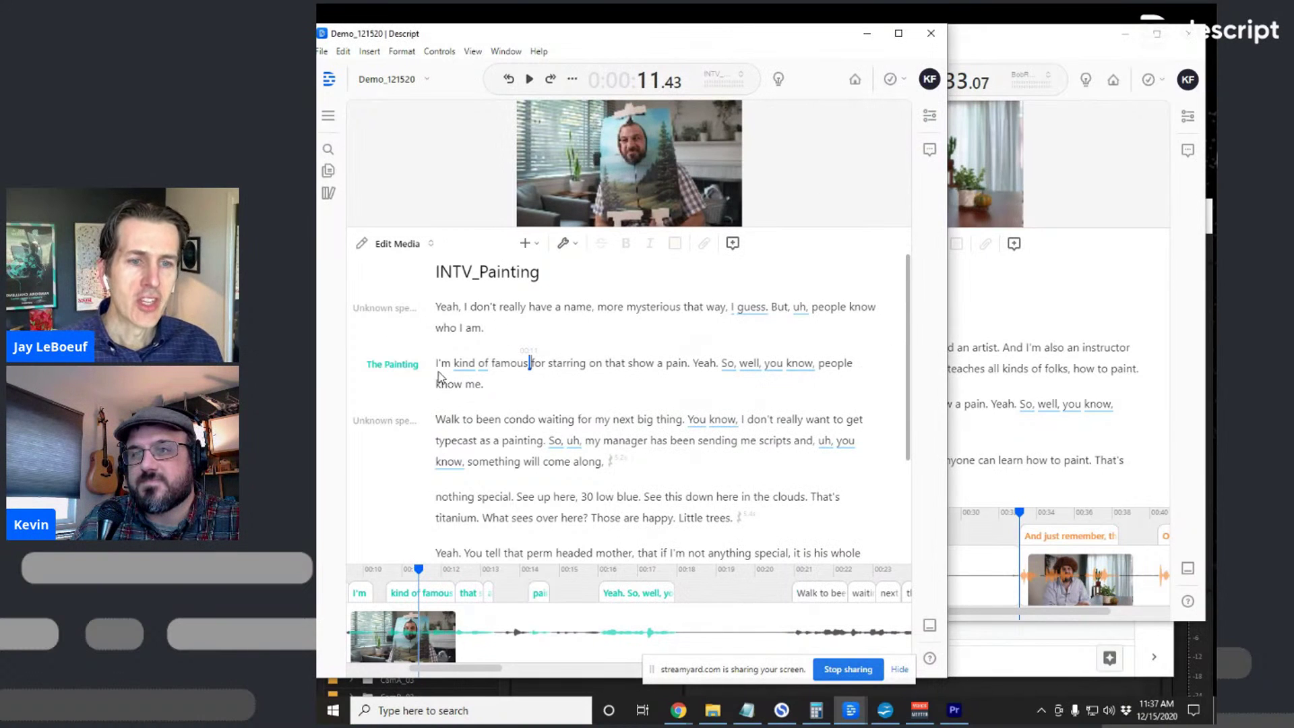
scroll(496, 386, "down", 4)
scroll(526, 352, "up", 2)
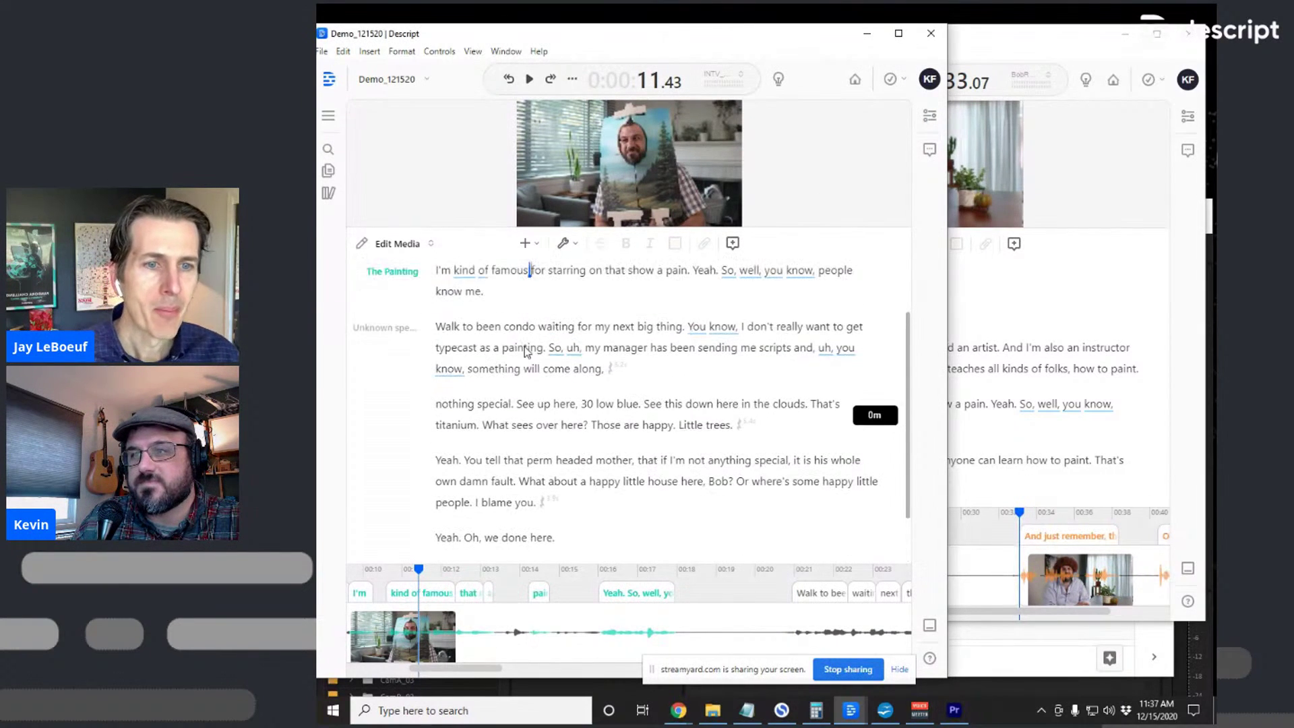
triple_click(527, 407)
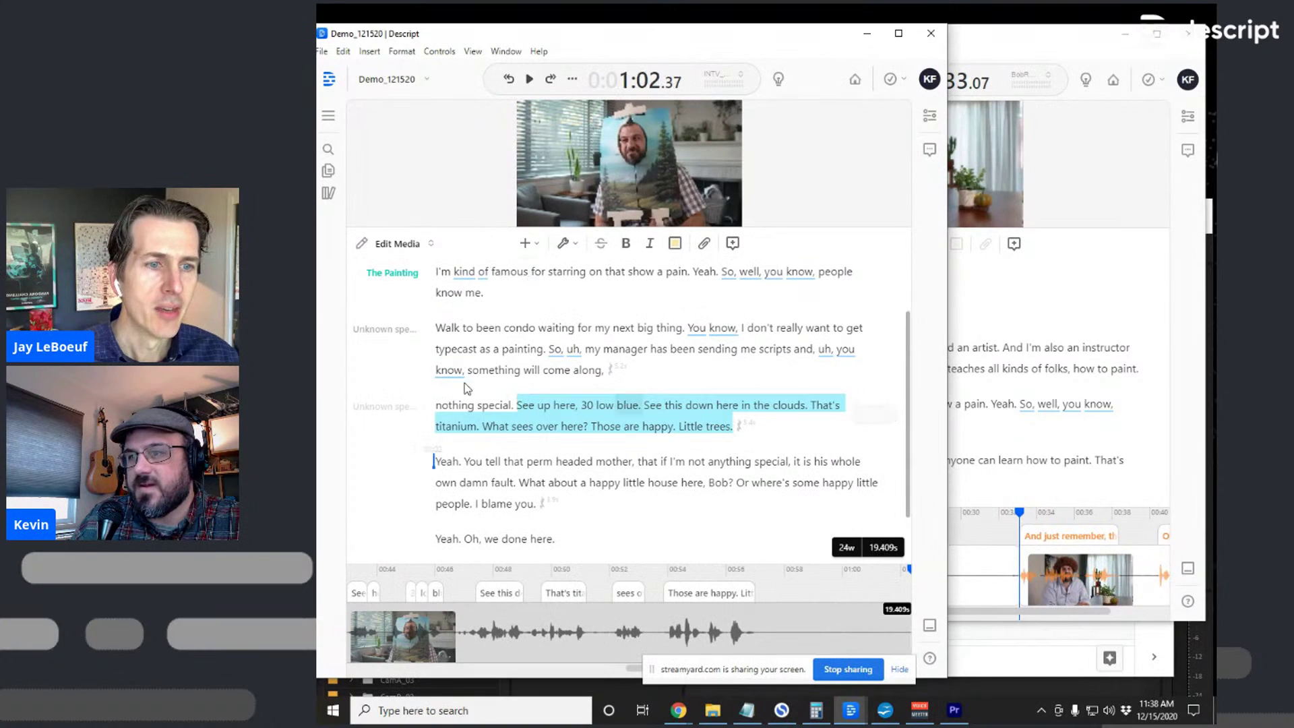
left_click_drag(437, 405, 754, 429)
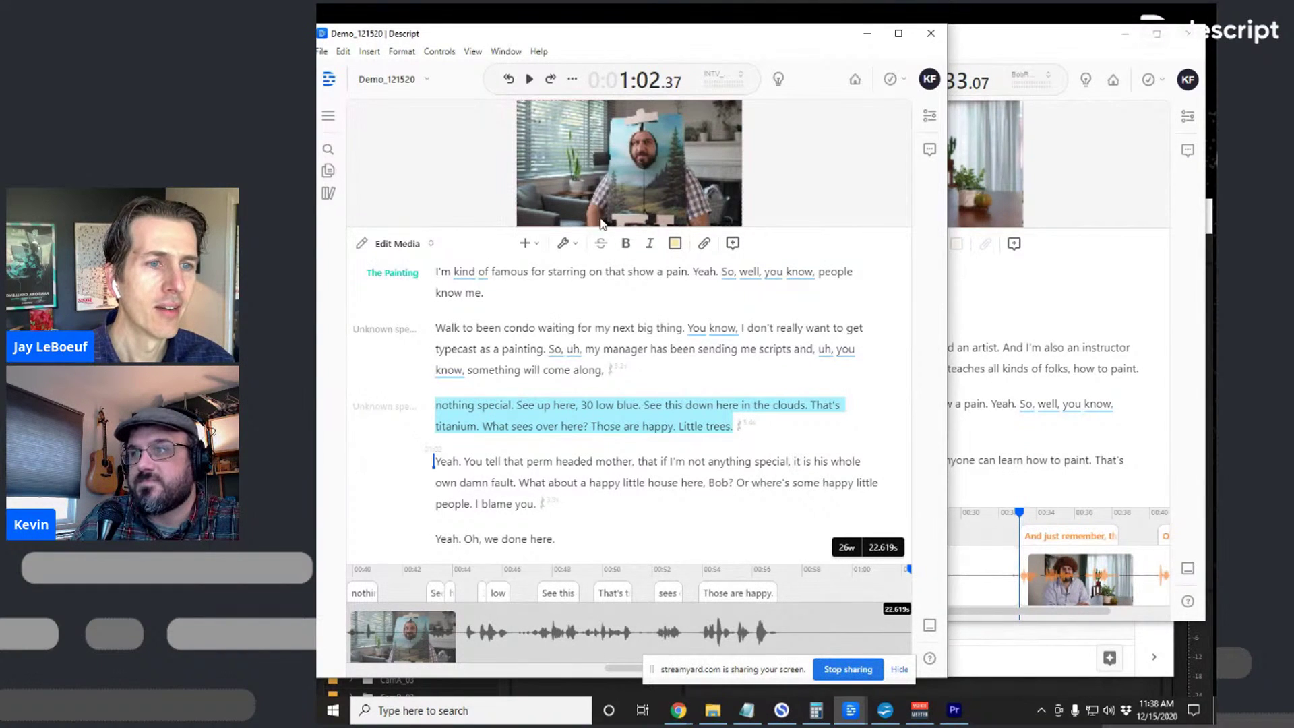
left_click(703, 244)
left_click(606, 380)
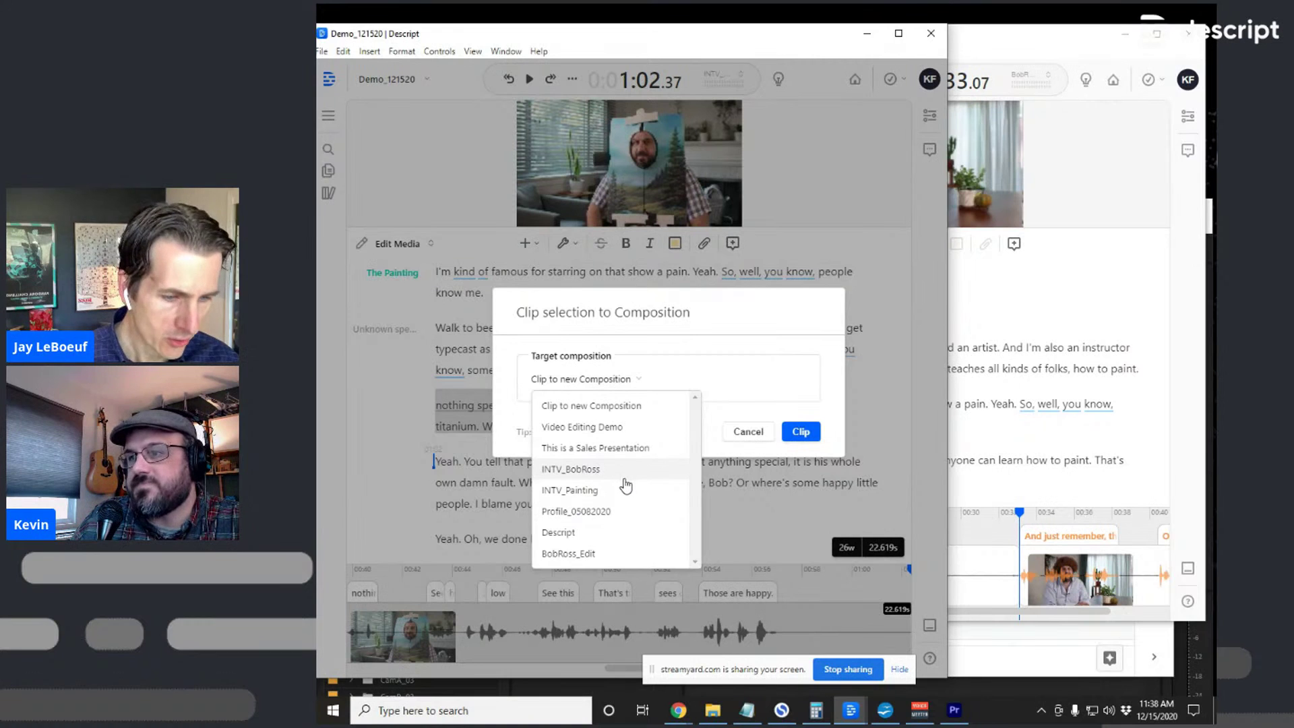
left_click(586, 554)
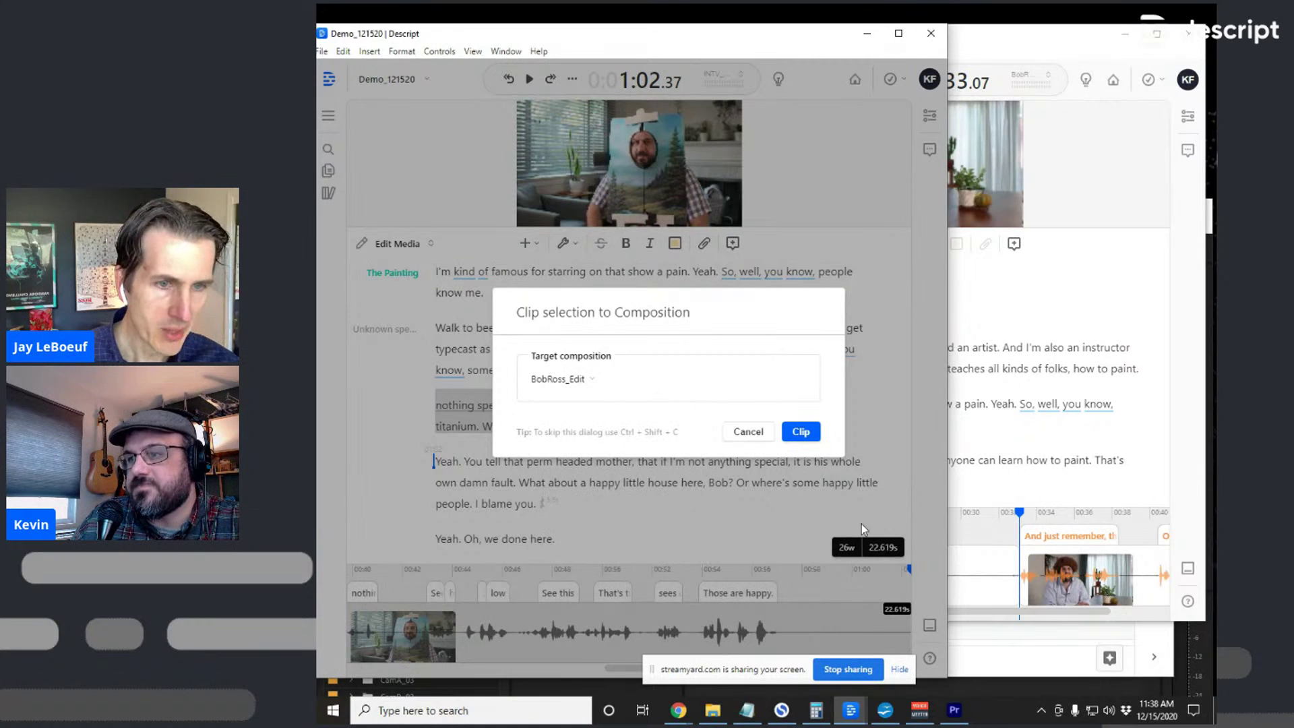
left_click(801, 432)
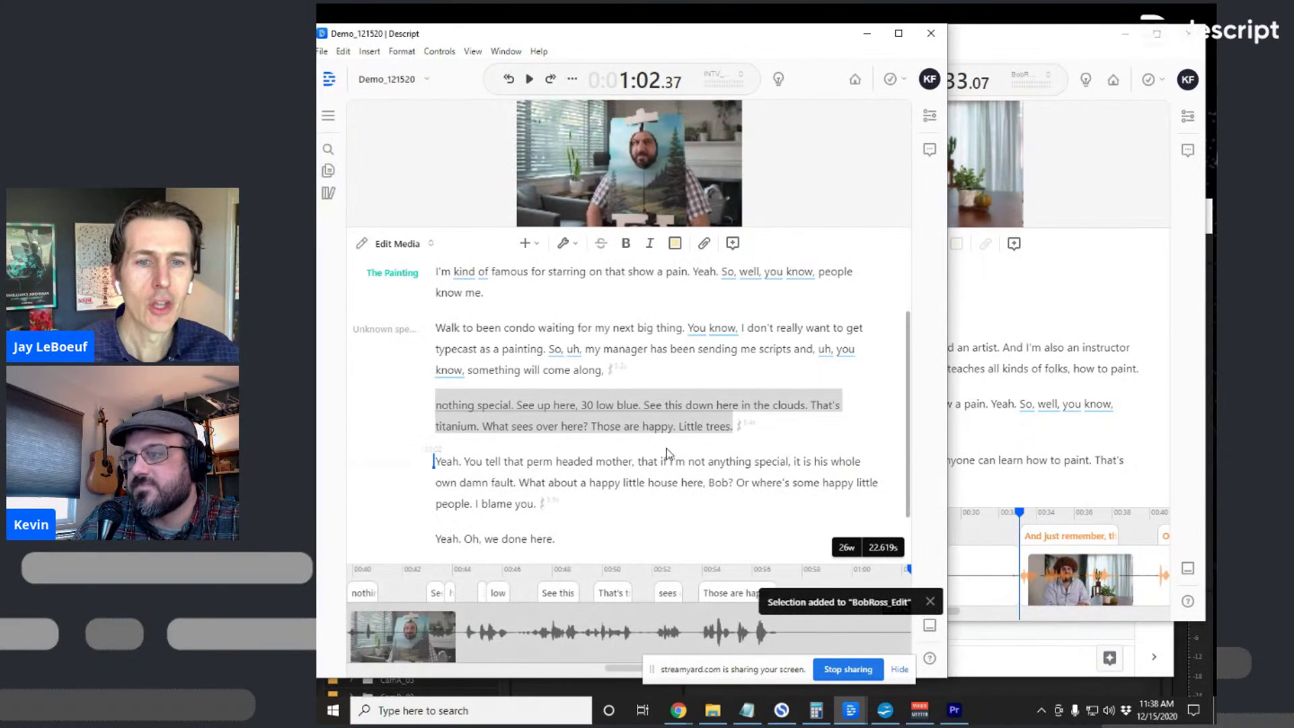
Clip the INTV_Painting paragraph from "Yeah. You tell that perm headed mother" through "I blame you." directly to a composition, skipping the target dialog
left_click(502, 463)
left_click_drag(436, 464, 660, 504)
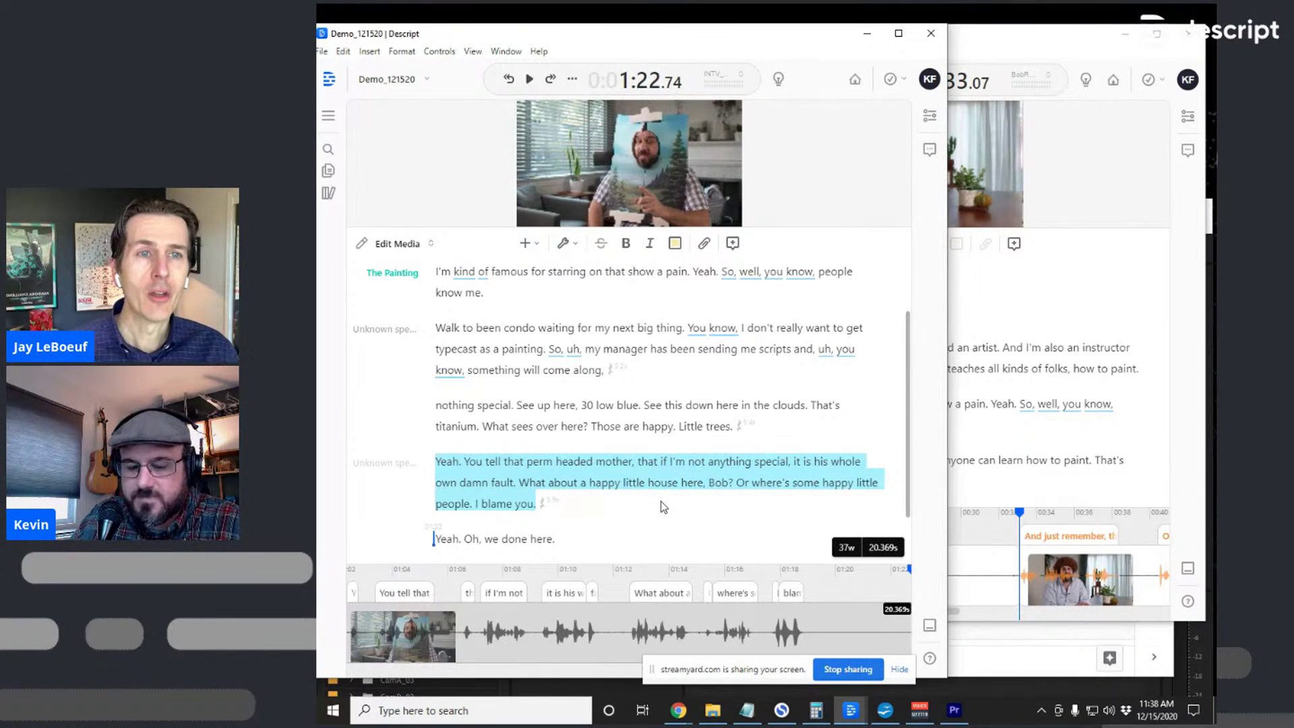
key("ctrl+shift+c")
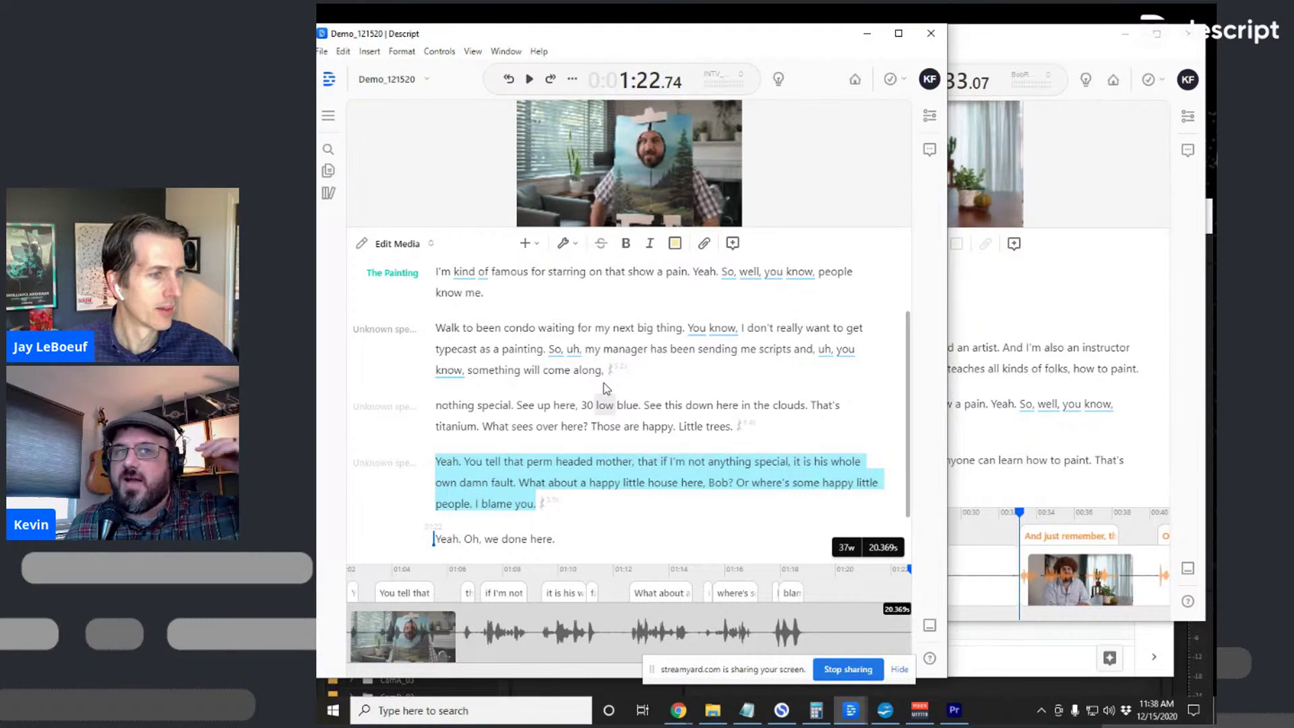
Highlight the INTV_Painting text from "been condo waiting" through "something will come along" in Sand
scroll(622, 392, "up", 3)
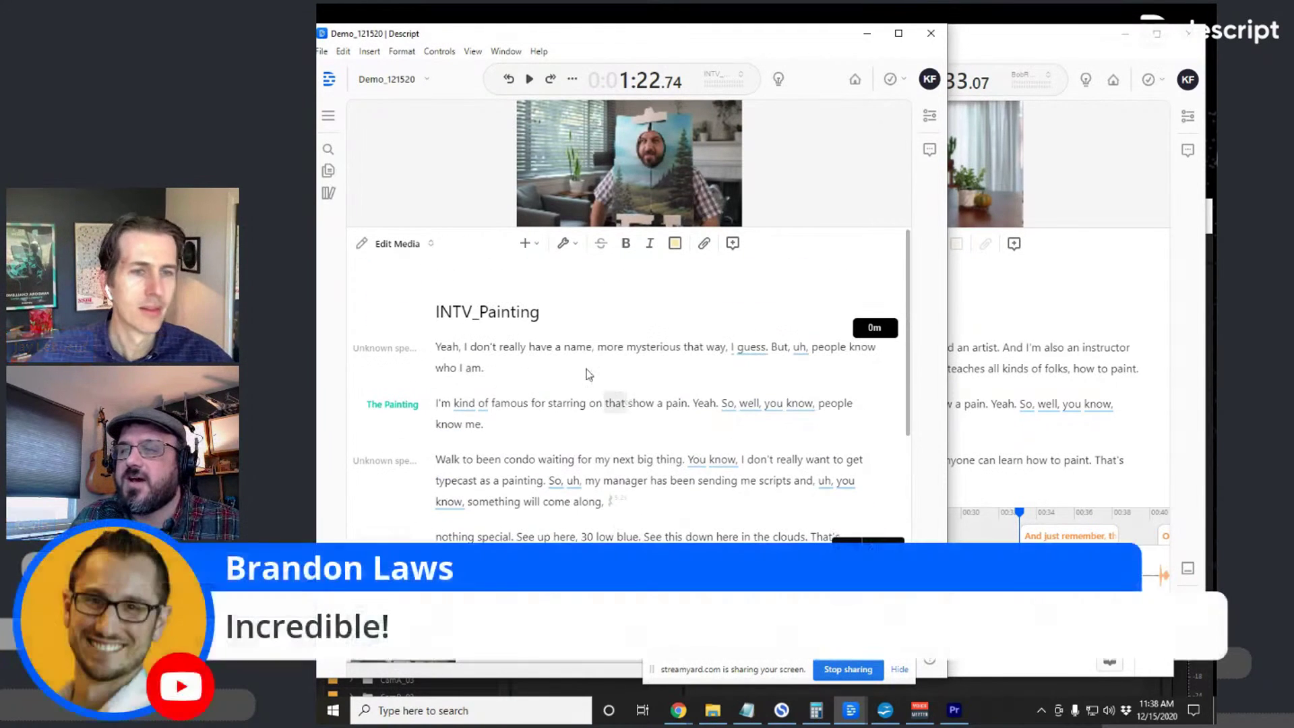
scroll(566, 382, "down", 3)
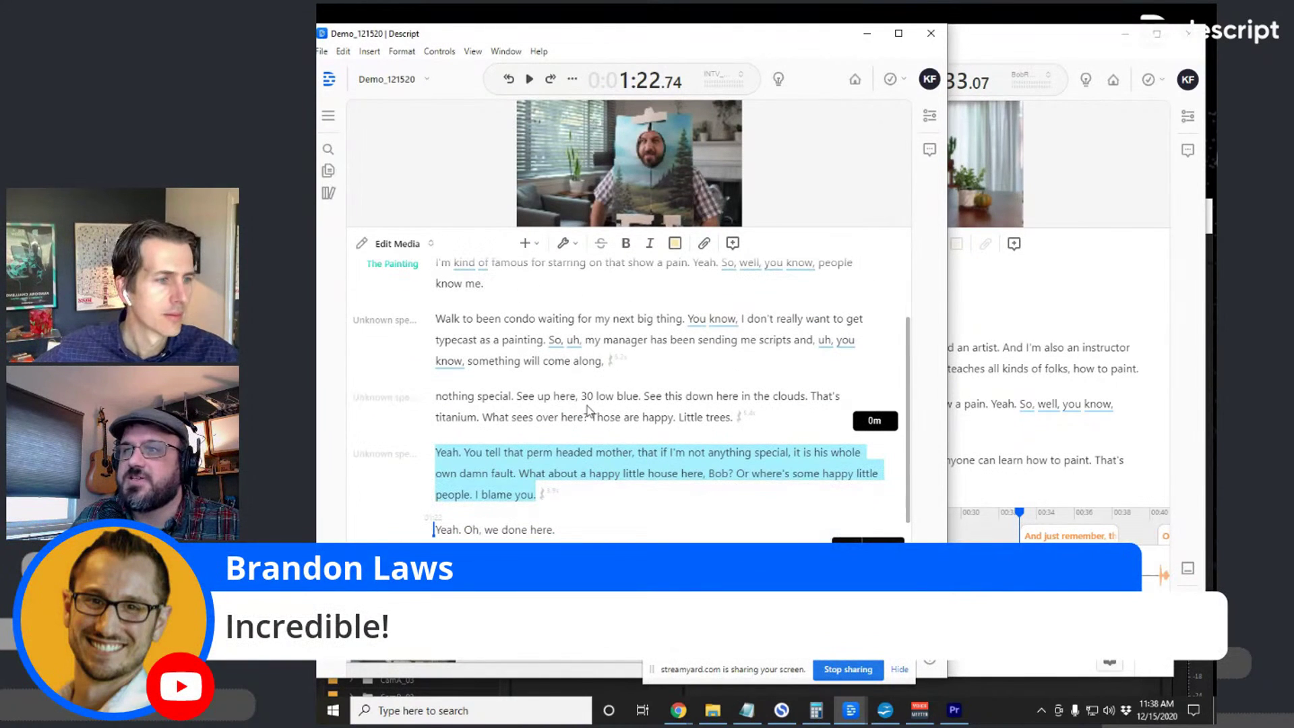
left_click_drag(481, 318, 630, 359)
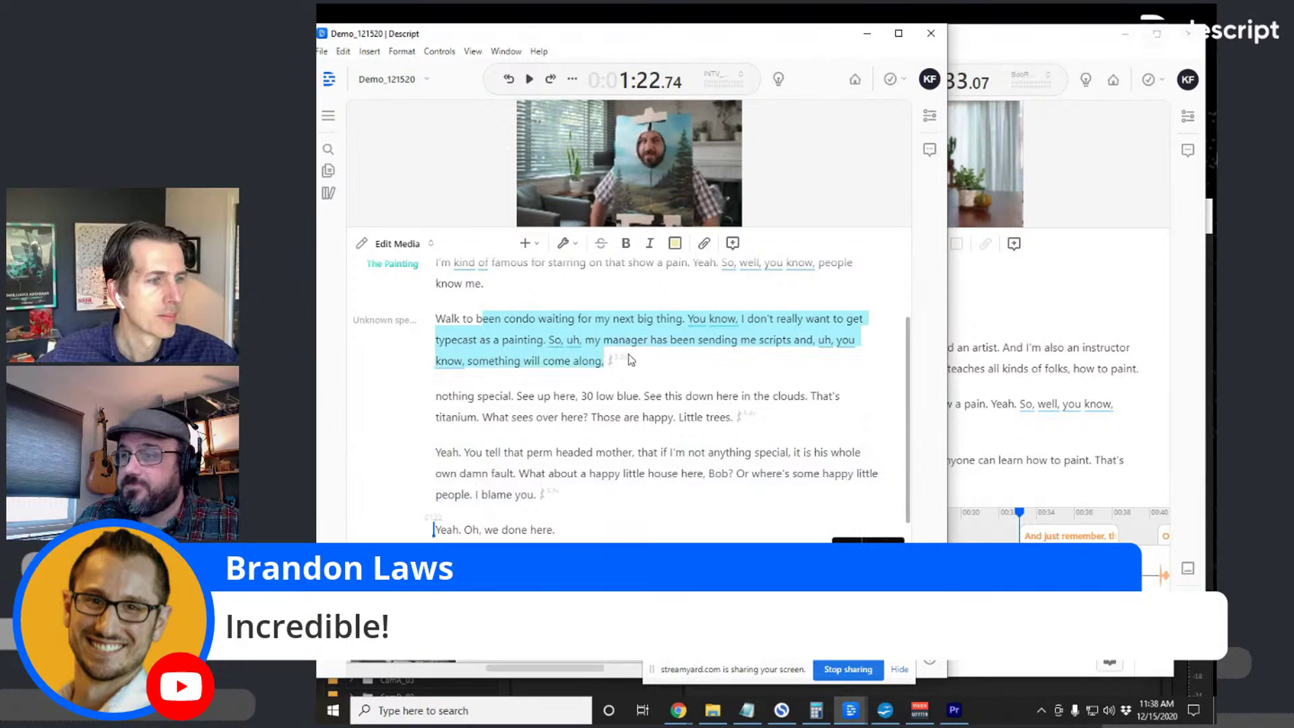
left_click(677, 244)
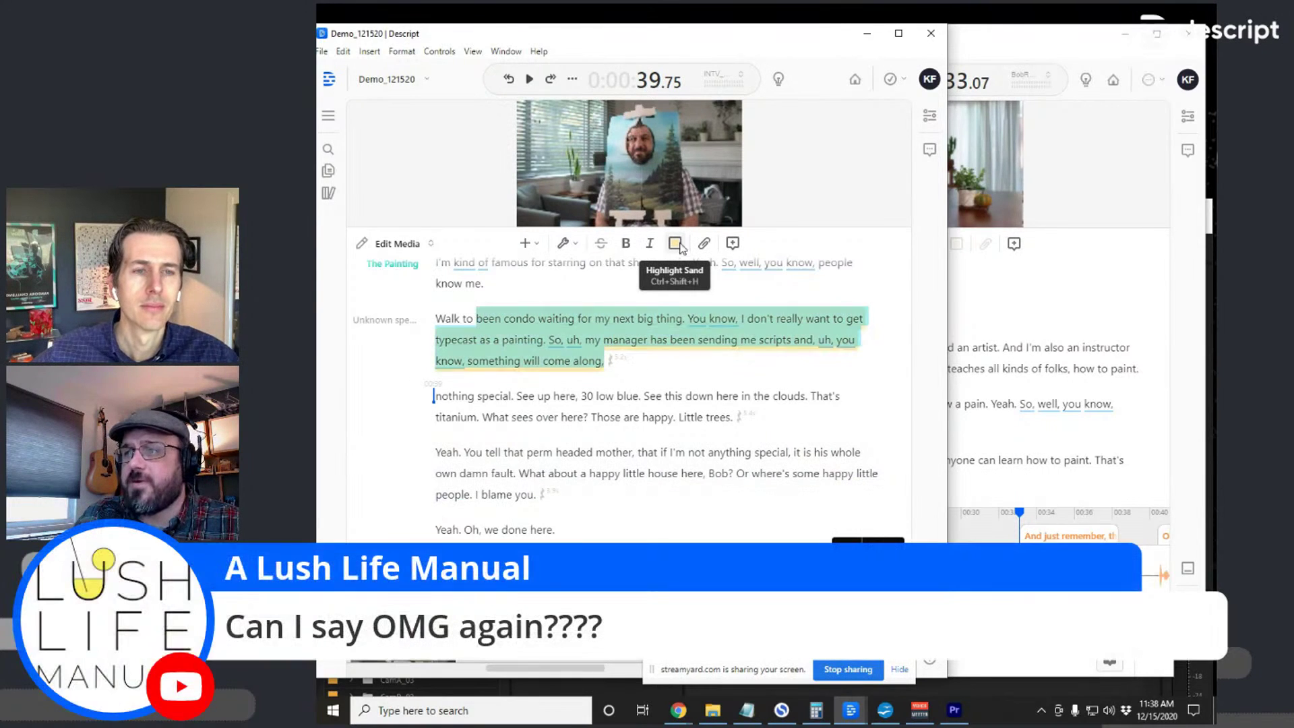
Switch to the BobRoss_Edit window and narrow it to expose more of the INTV_Painting script behind it
left_click(635, 364)
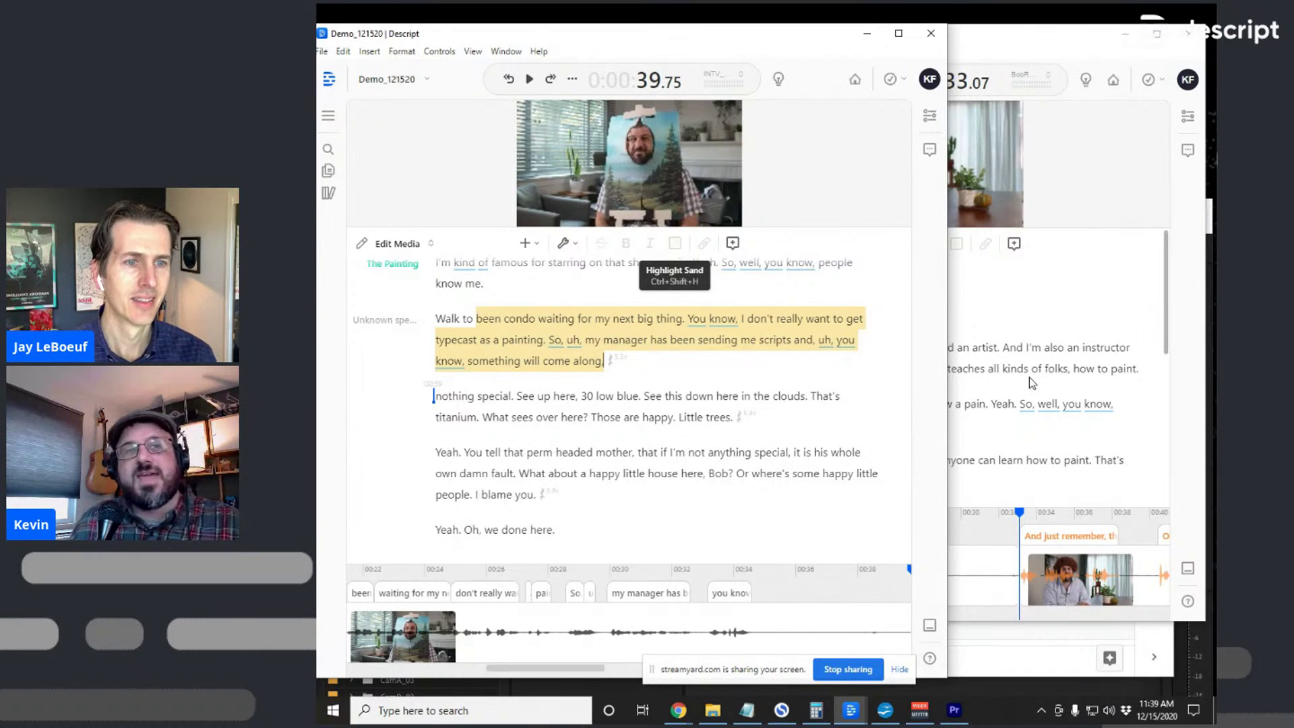
left_click(992, 411)
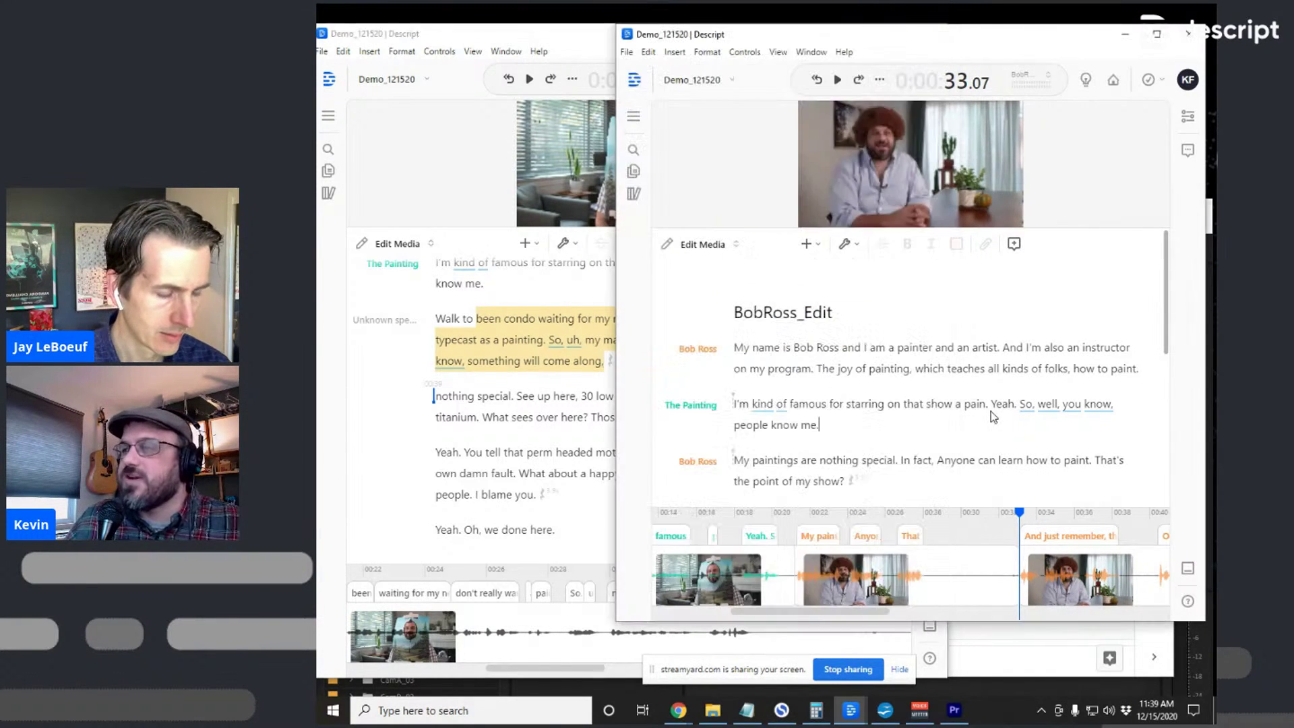
left_click(733, 460)
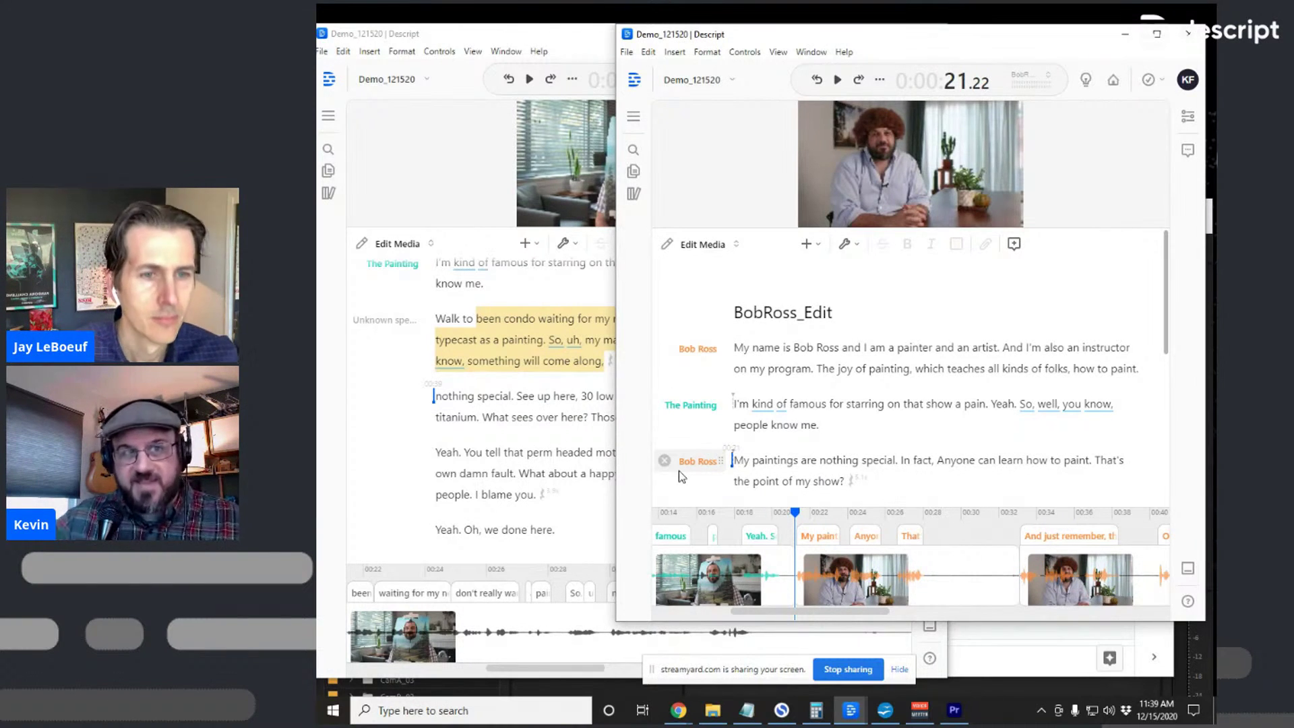
left_click_drag(616, 407, 699, 413)
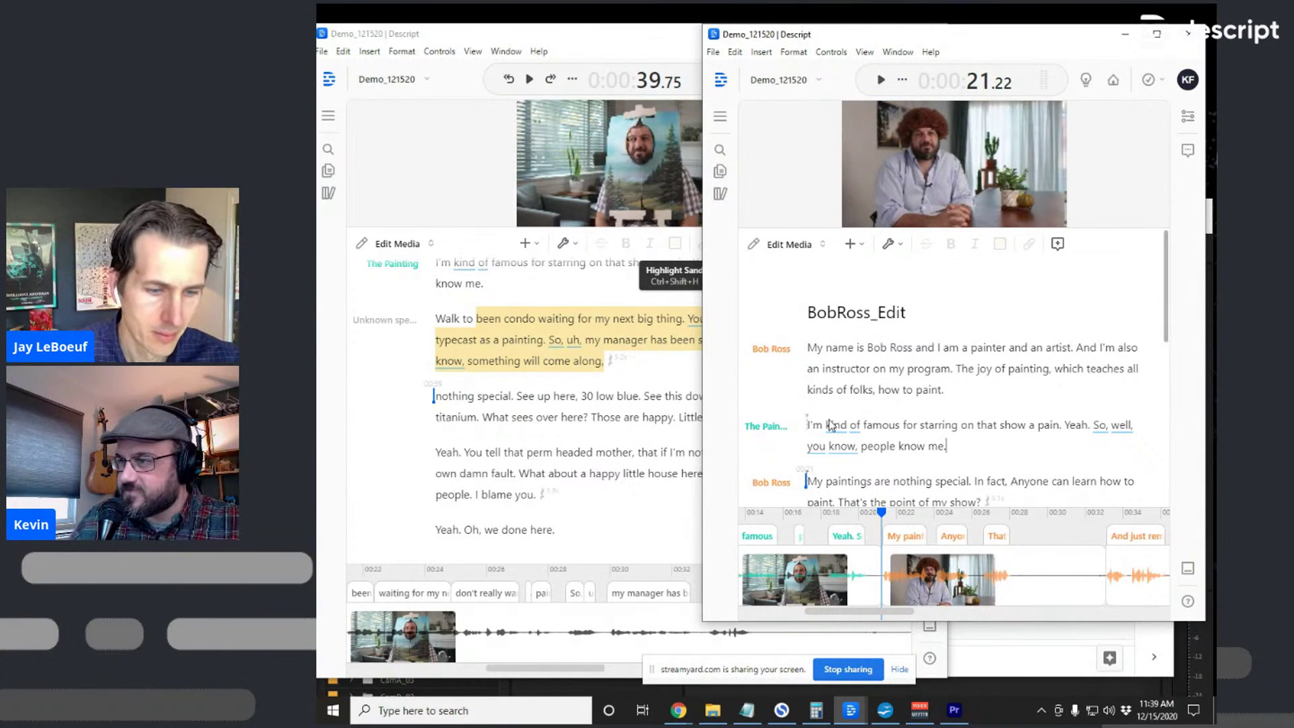
Assign the speaker label The Painting to the "nothing special." paragraph in BobRoss_Edit
scroll(1069, 456, "down", 10)
scroll(1069, 457, "up", 10)
left_click(537, 494)
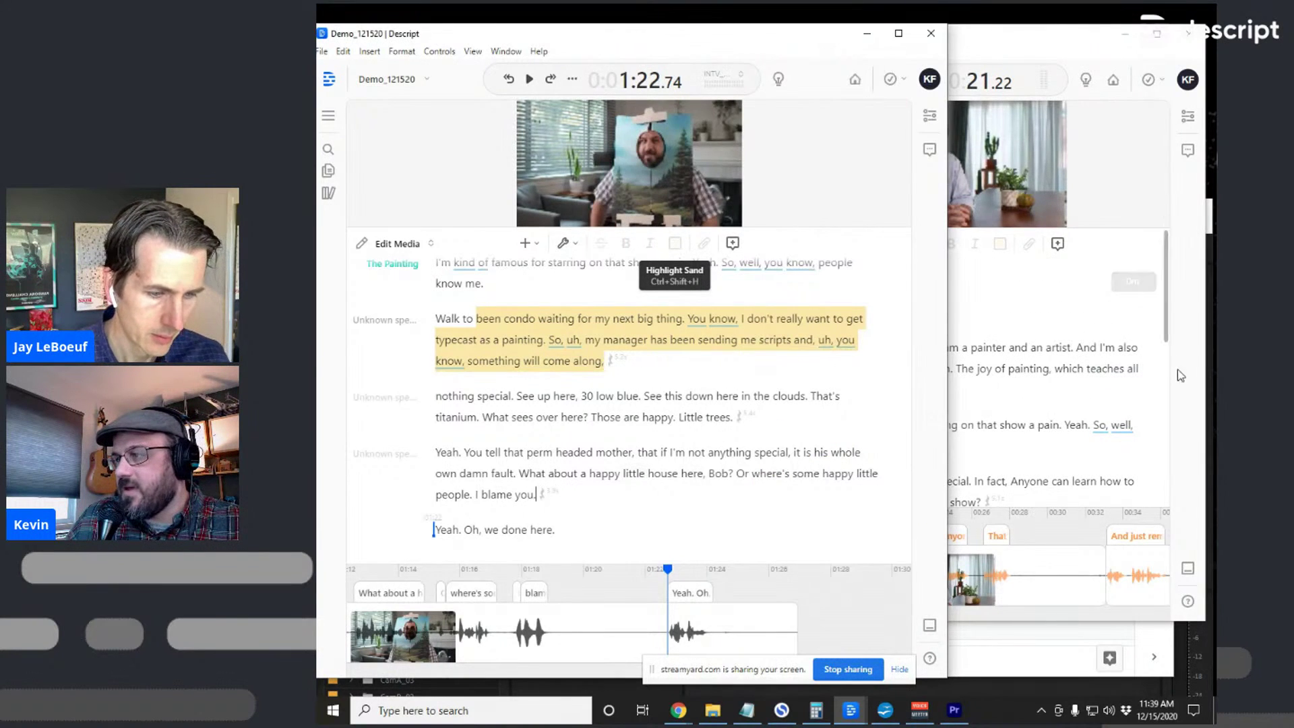
left_click(1013, 395)
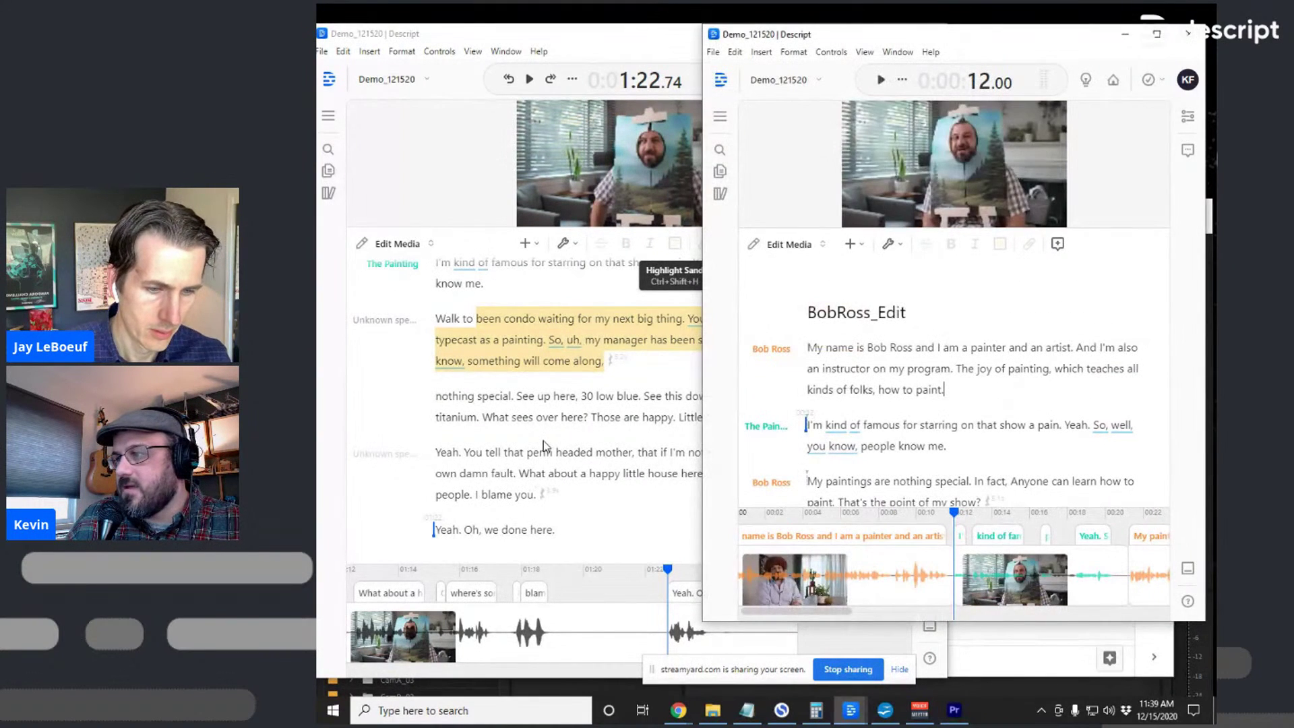
left_click(545, 445)
left_click(1031, 436)
scroll(1019, 444, "down", 8)
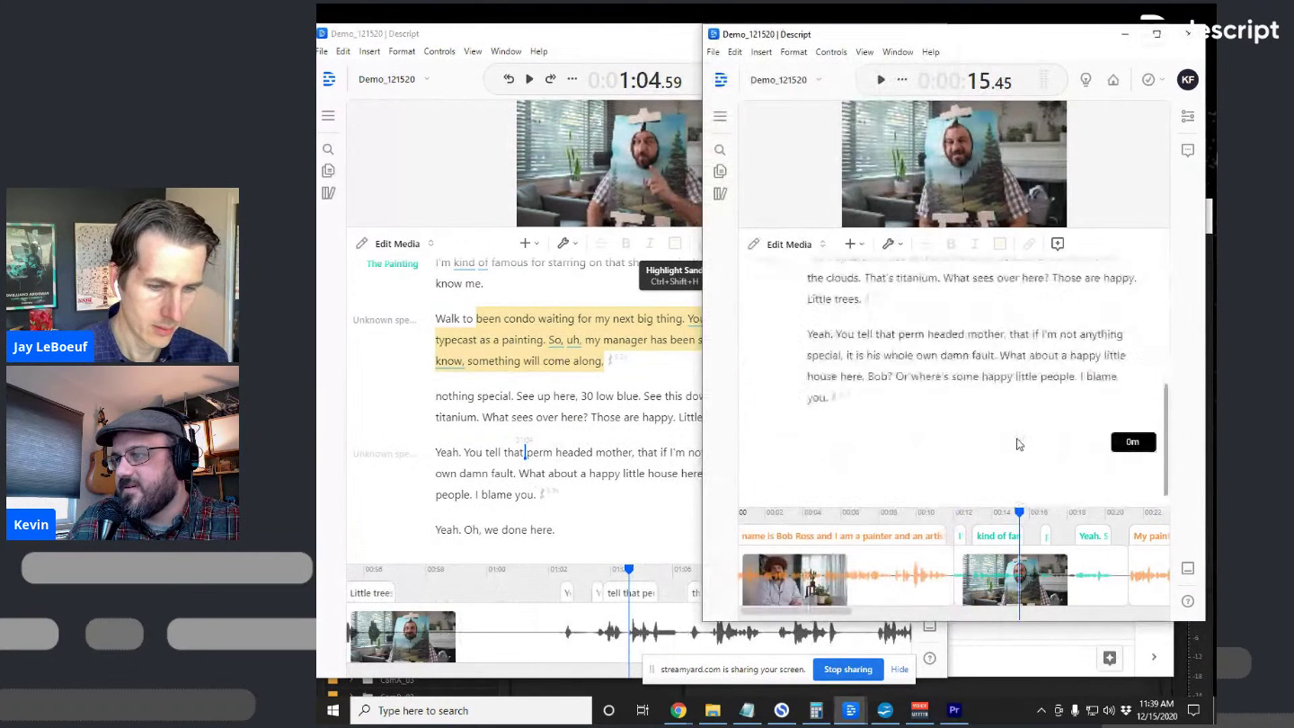
scroll(1020, 443, "up", 2)
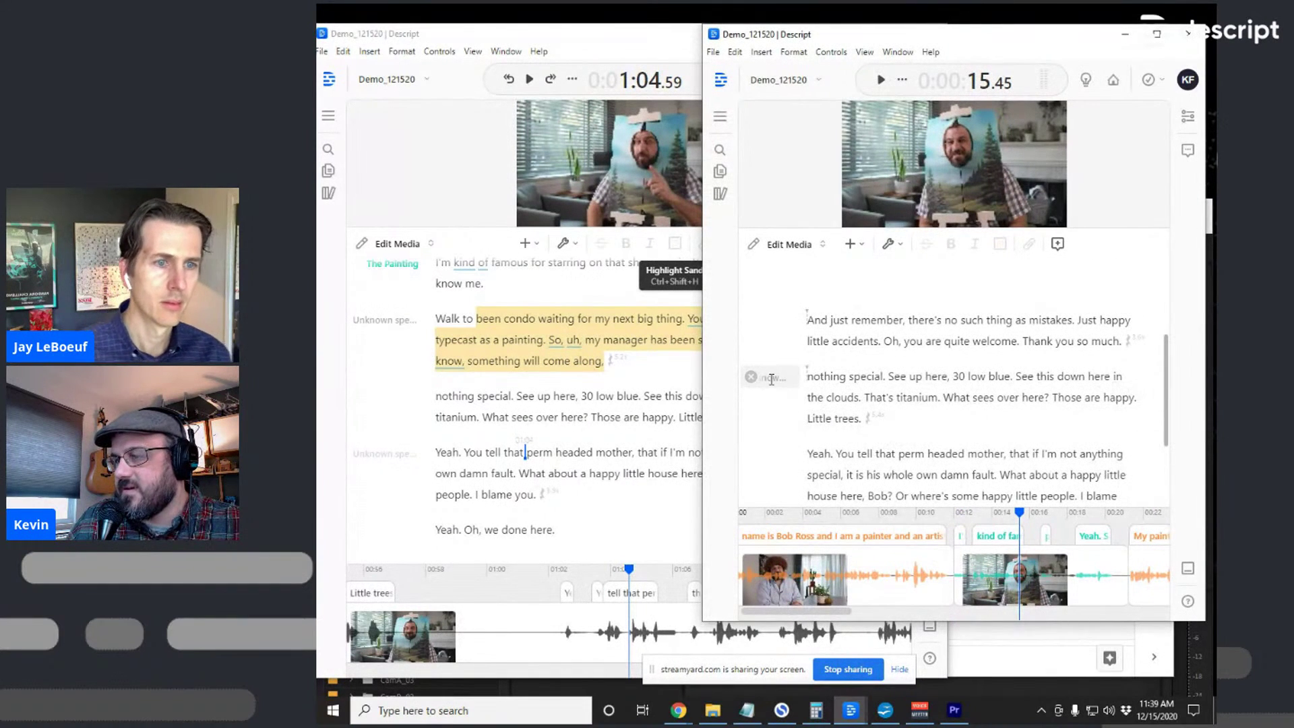
left_click(771, 379)
left_click(799, 442)
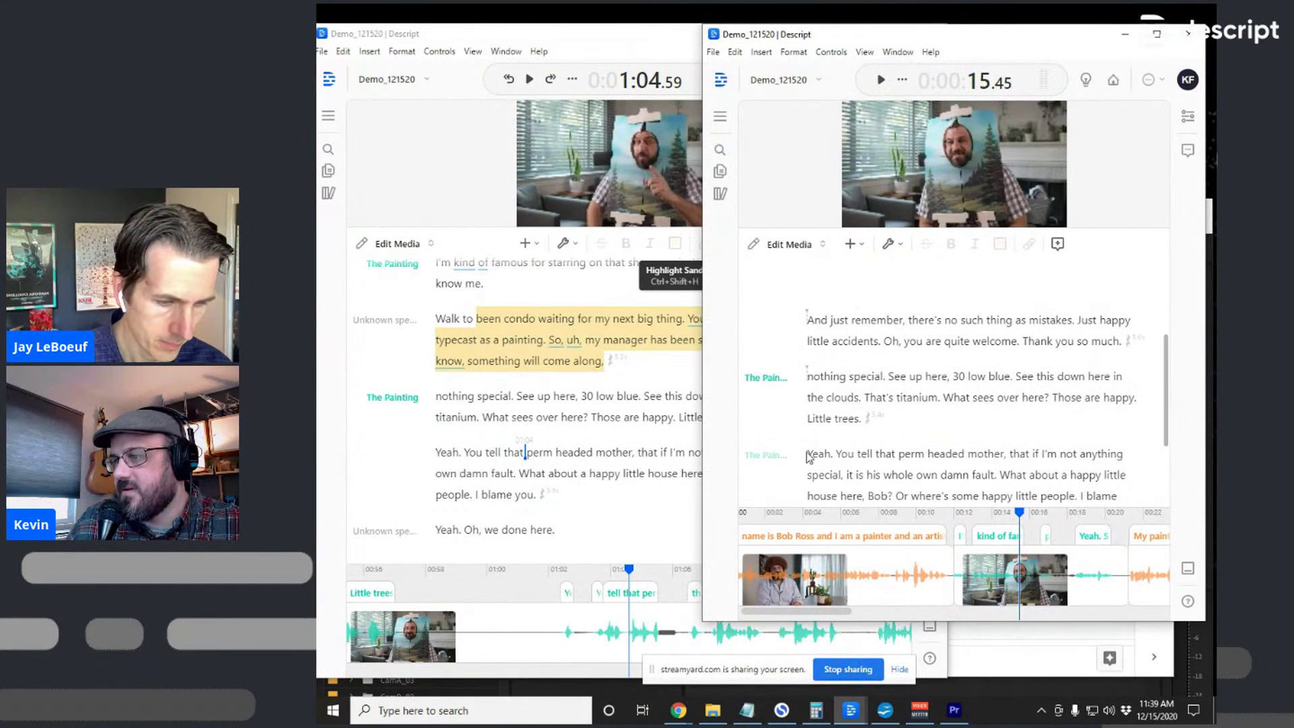
Widen the BobRoss_Edit window and enlarge the video preview beside its script
scroll(816, 457, "down", 2)
scroll(877, 458, "up", 8)
scroll(953, 463, "down", 1)
scroll(953, 463, "down", 3)
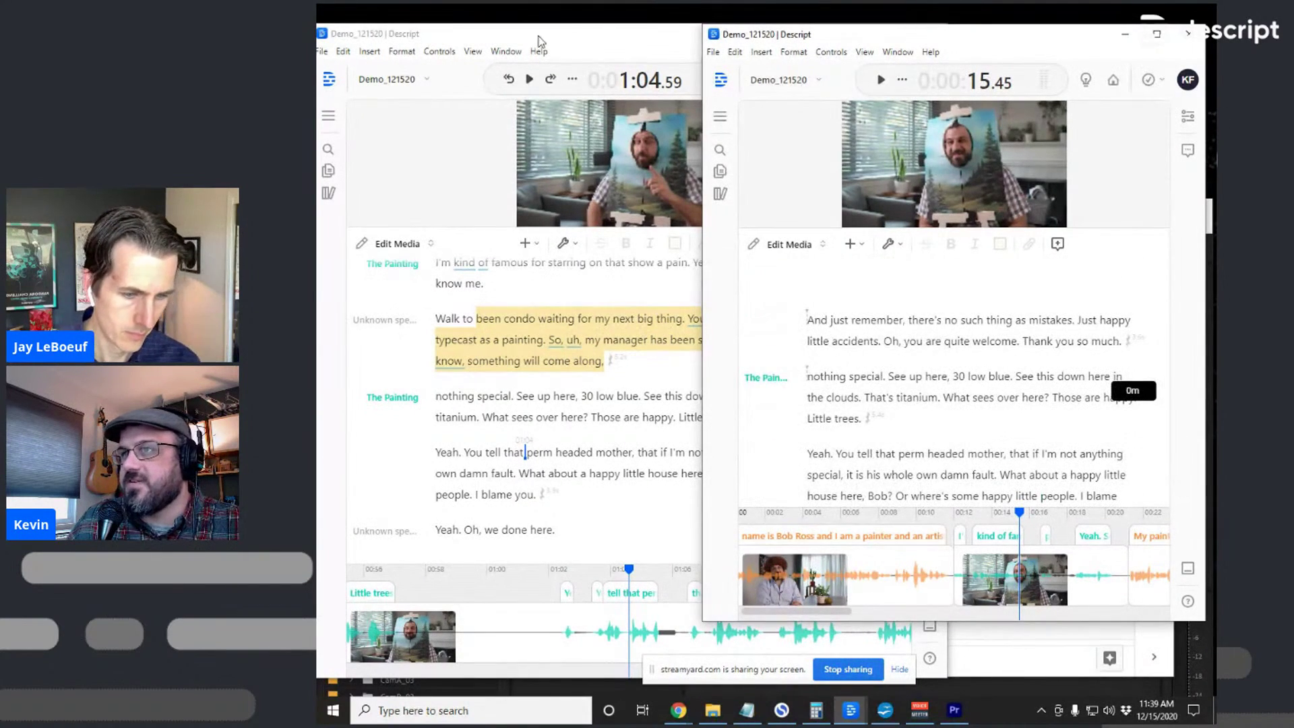
left_click_drag(703, 224, 366, 225)
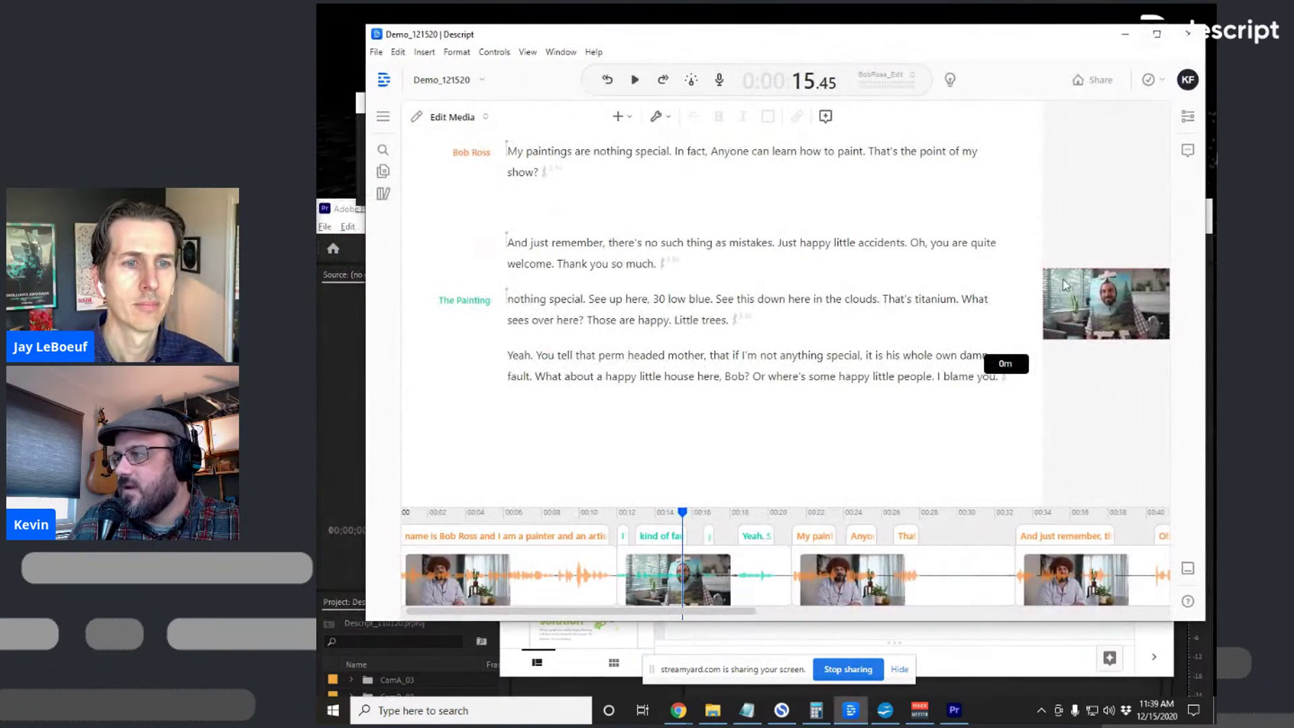
left_click_drag(1040, 247, 871, 301)
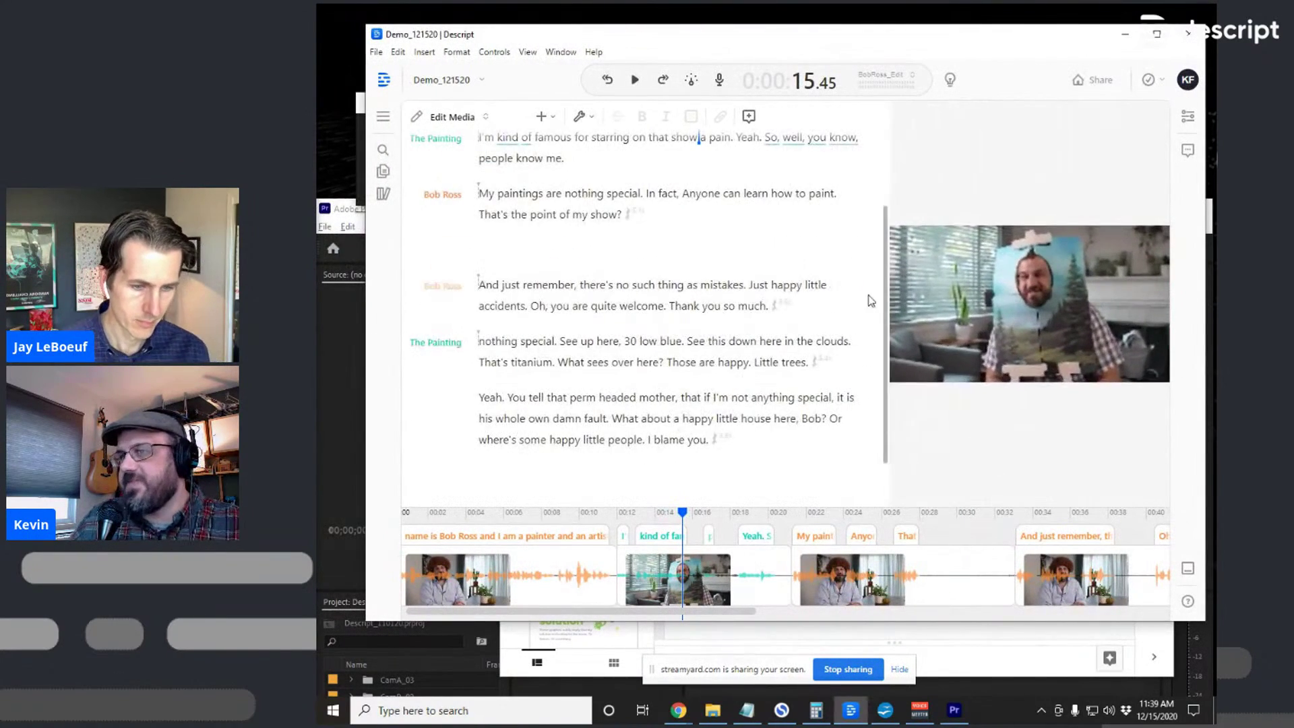
Delete the empty paragraph between "That's the point of my show?" and "And just remember" in BobRoss_Edit
scroll(674, 304, "up", 3)
scroll(606, 317, "down", 1)
left_click(541, 334)
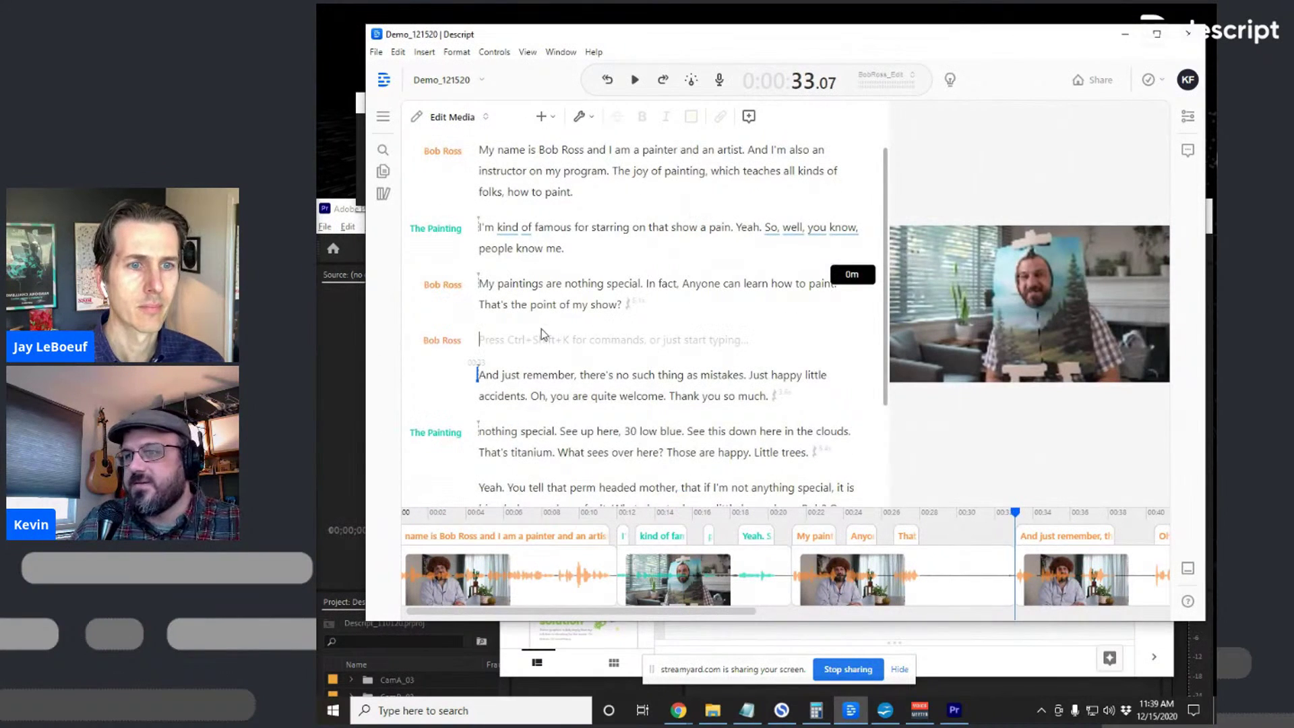
key("BackSpace")
Trim the silent gap after "That's the point of my show?" so the "And just remember" clip starts at 28.50 s
scroll(647, 216, "down", 2)
scroll(664, 226, "up", 3)
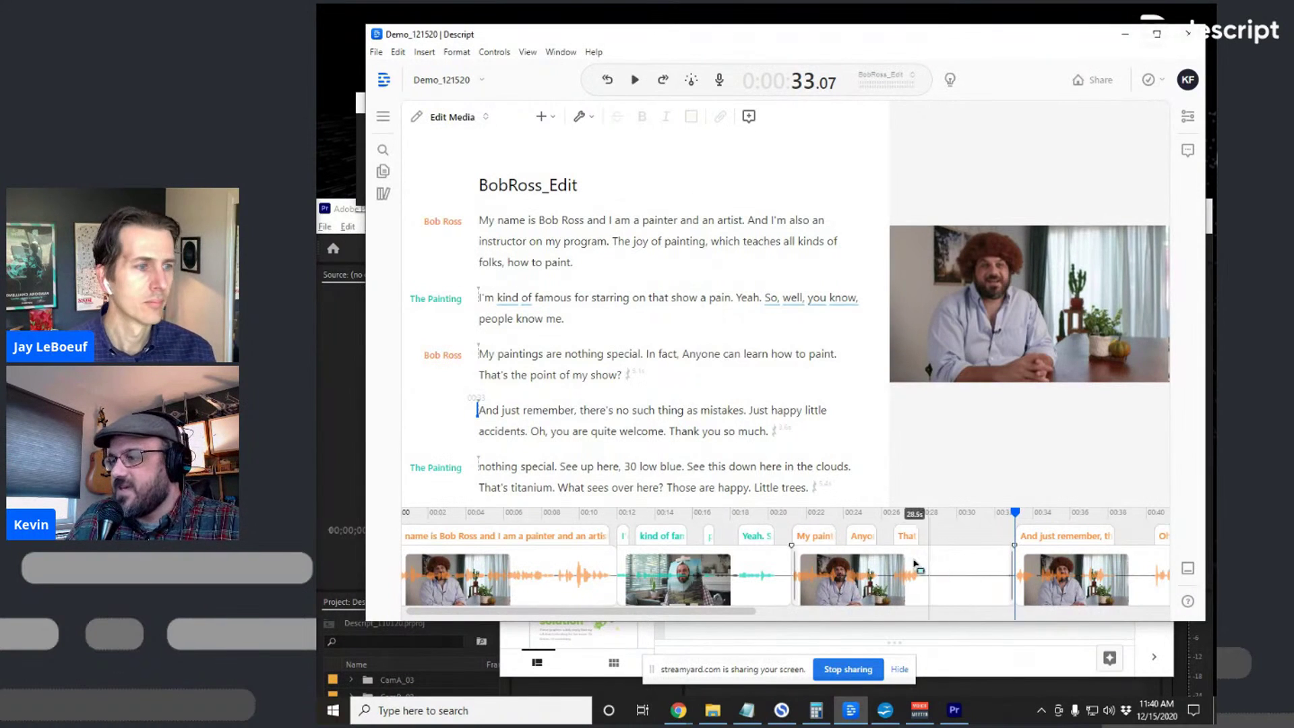
left_click_drag(1024, 578, 918, 573)
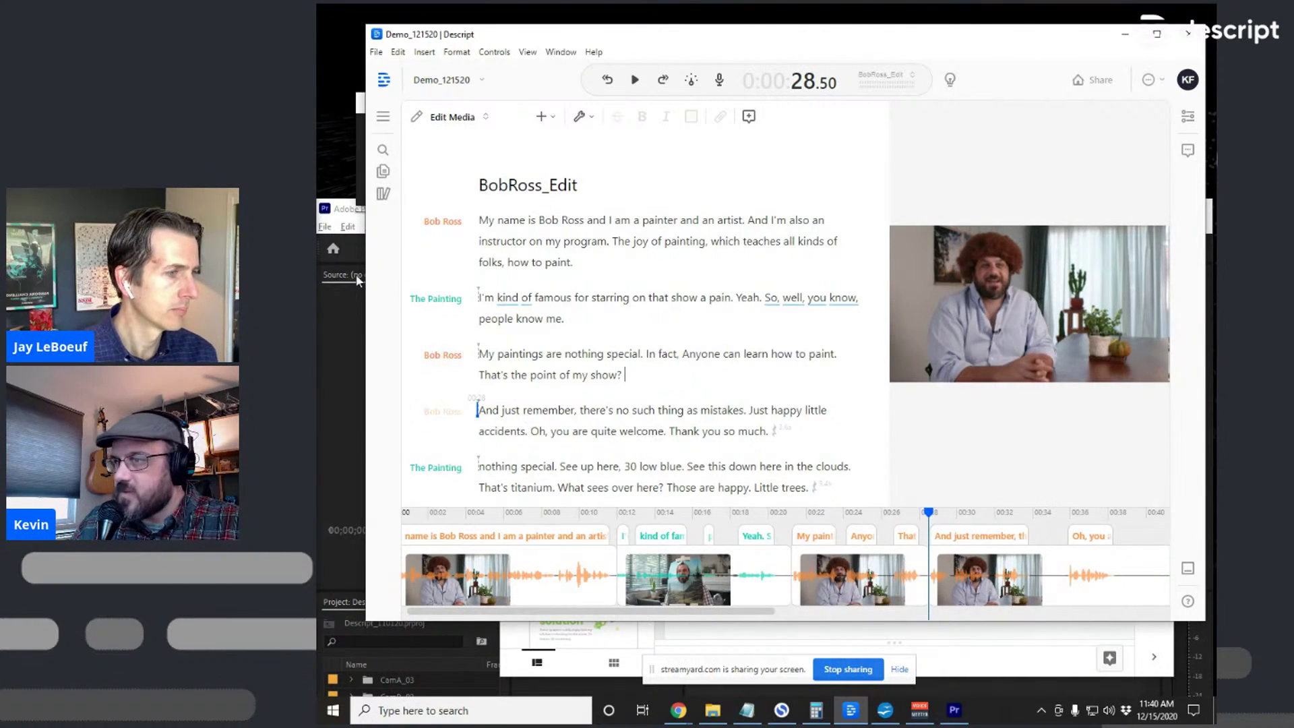
Browse the types of items that can be inserted into the composition, from voice files to shapes
left_click(542, 116)
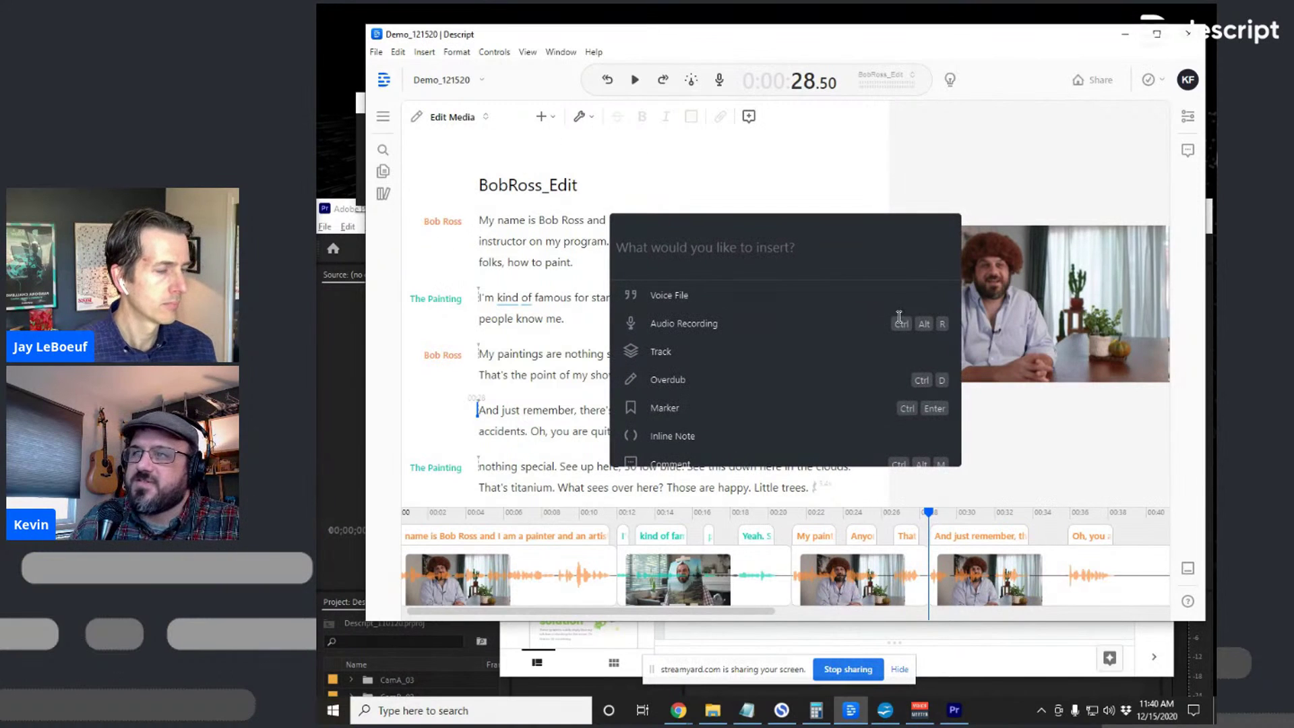
scroll(717, 357, "down", 3)
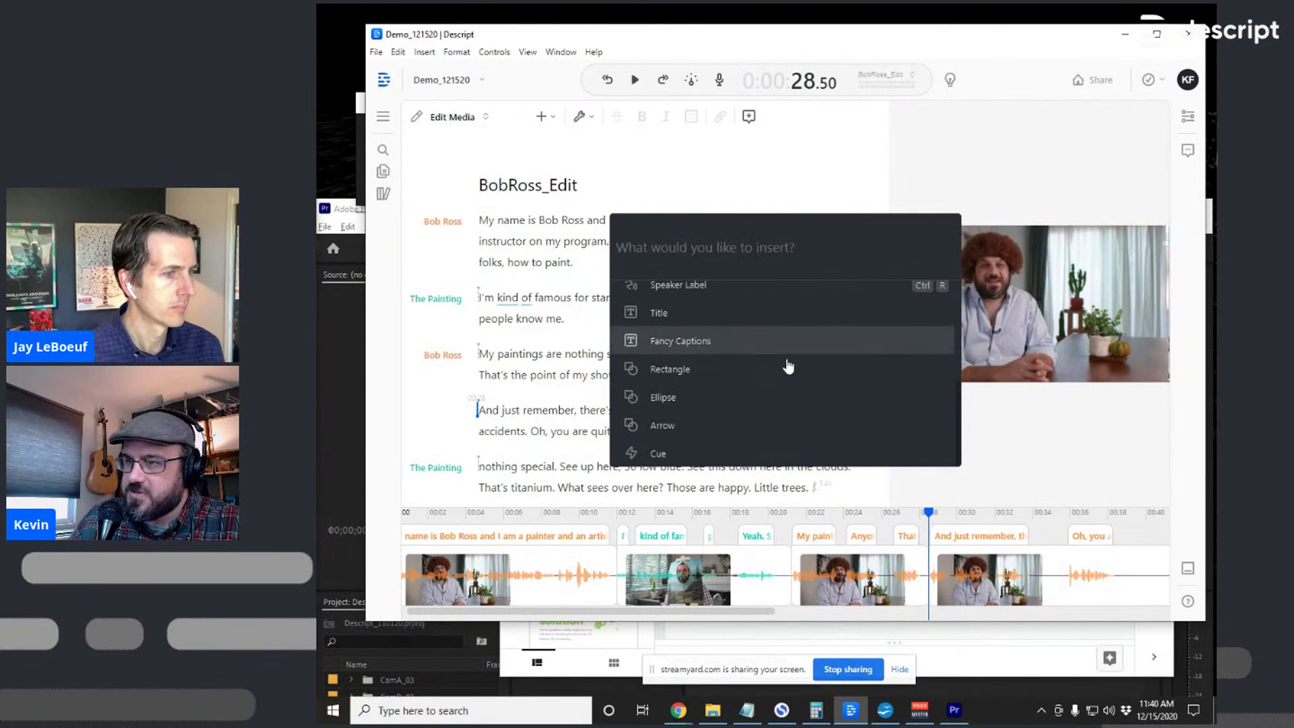
scroll(800, 378, "up", 2)
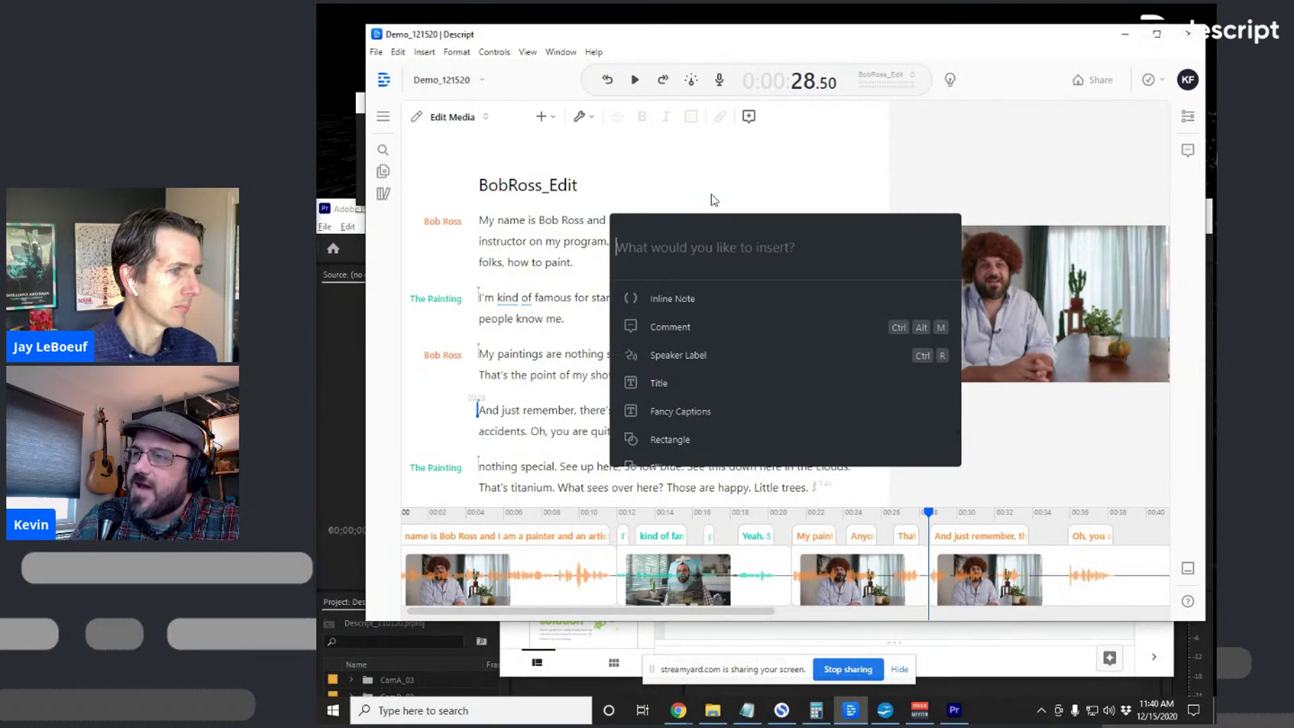
left_click(740, 186)
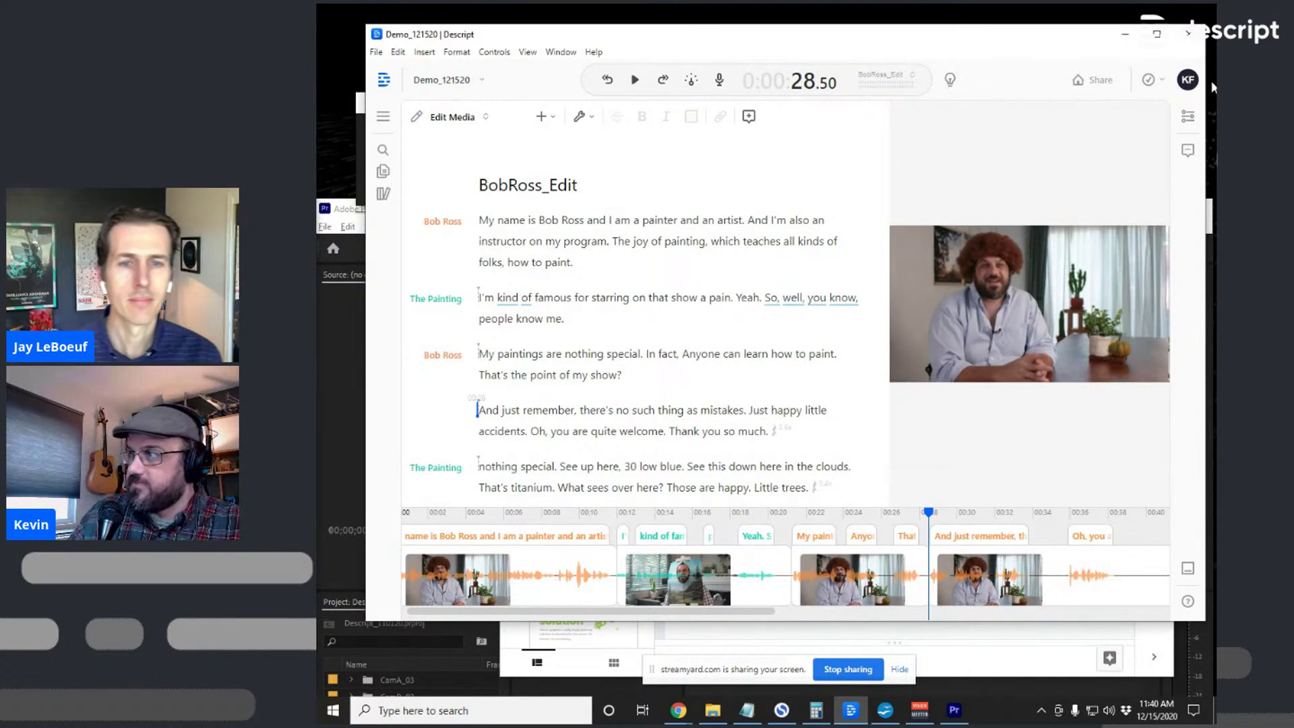
Inspect the INTV_Painting.mp4 clip's properties and the audio effects available for the Script track
left_click(1188, 116)
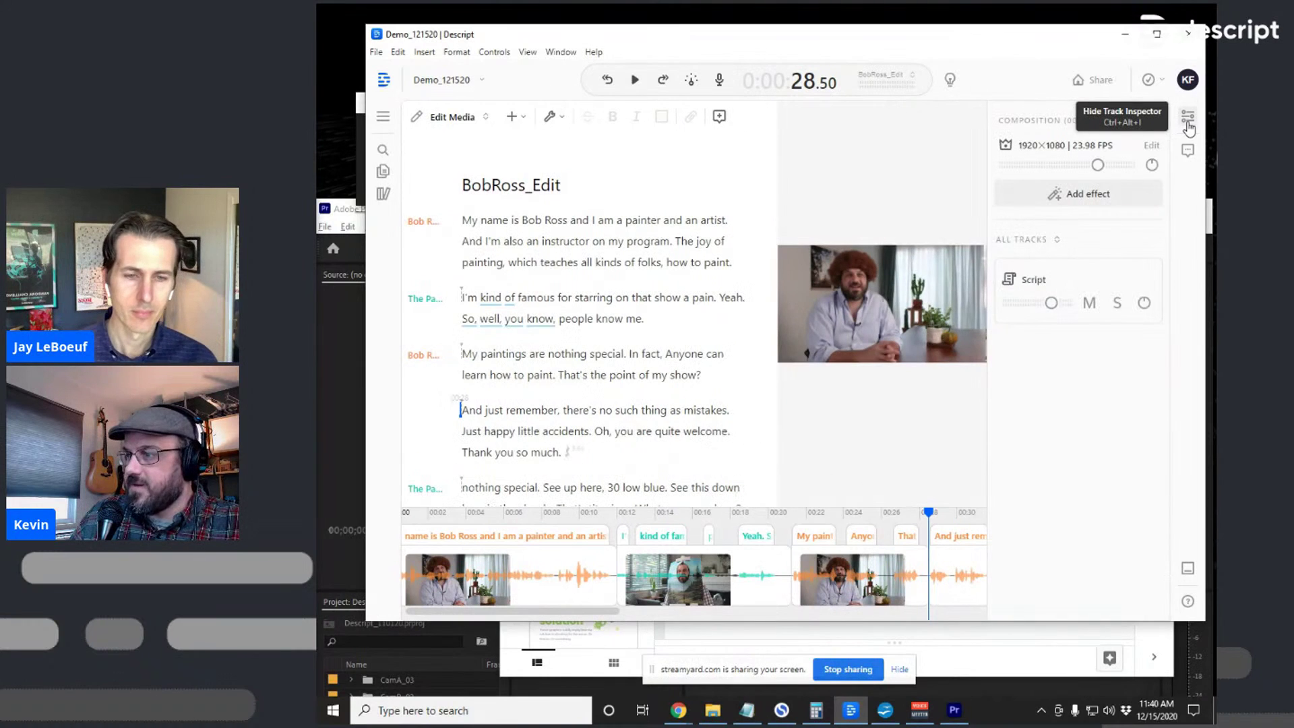
left_click(766, 576)
left_click(882, 303)
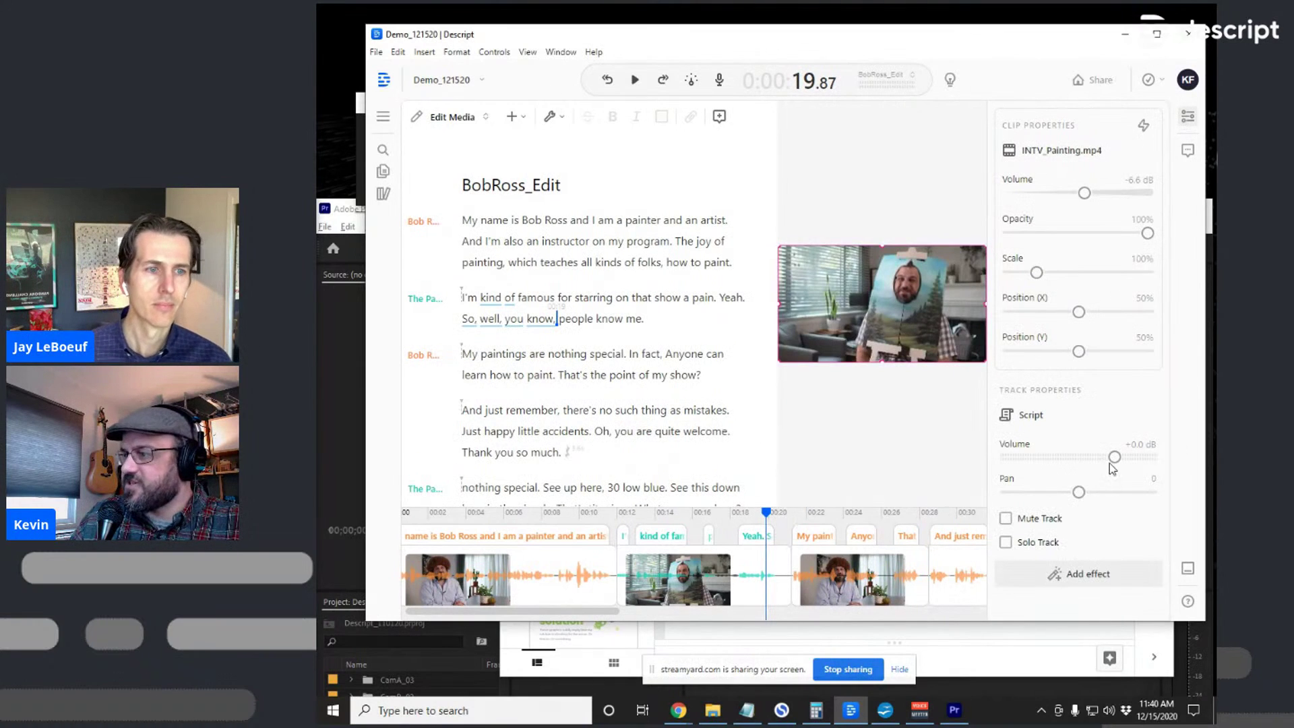
left_click(1108, 583)
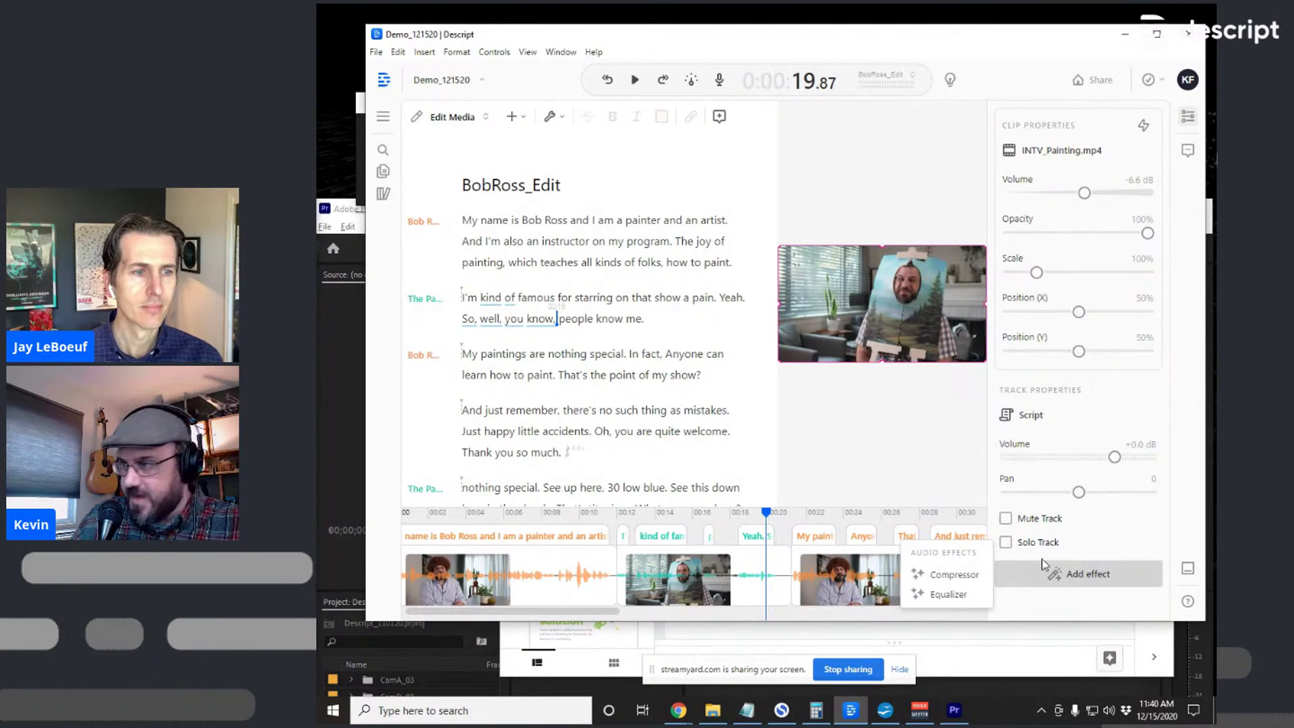
left_click(1127, 570)
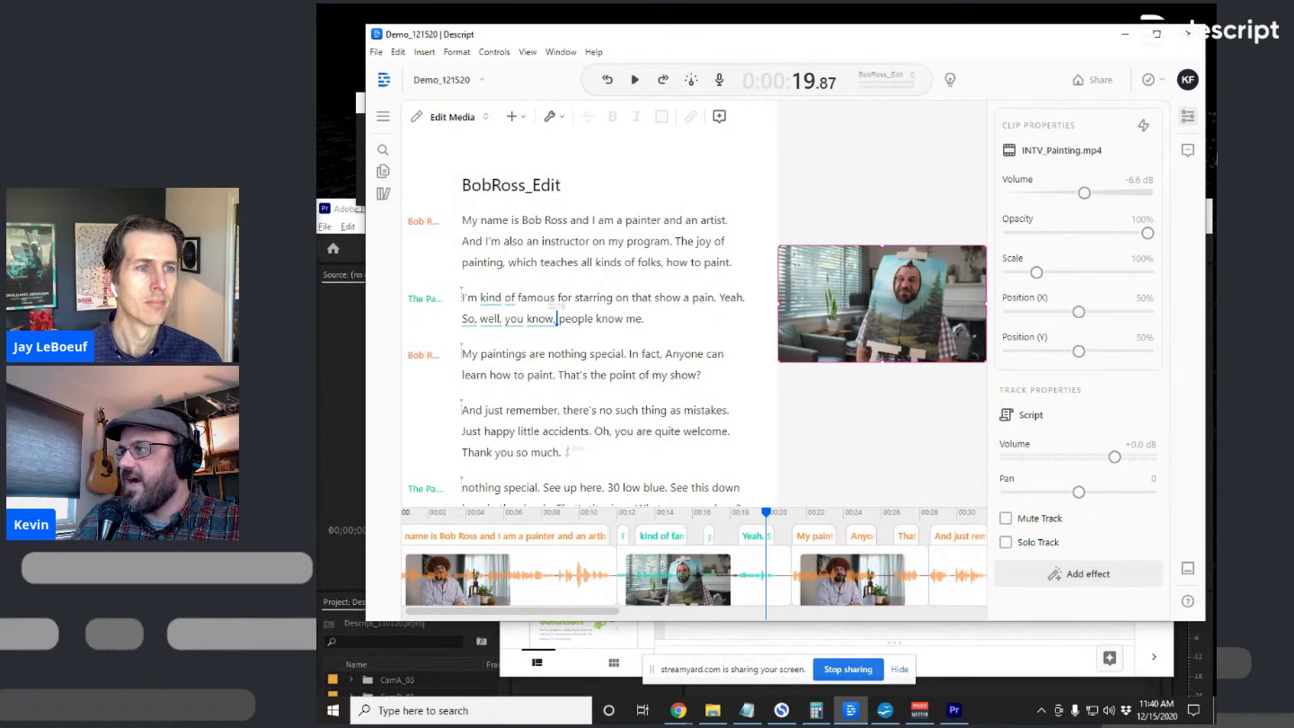
left_click(1188, 120)
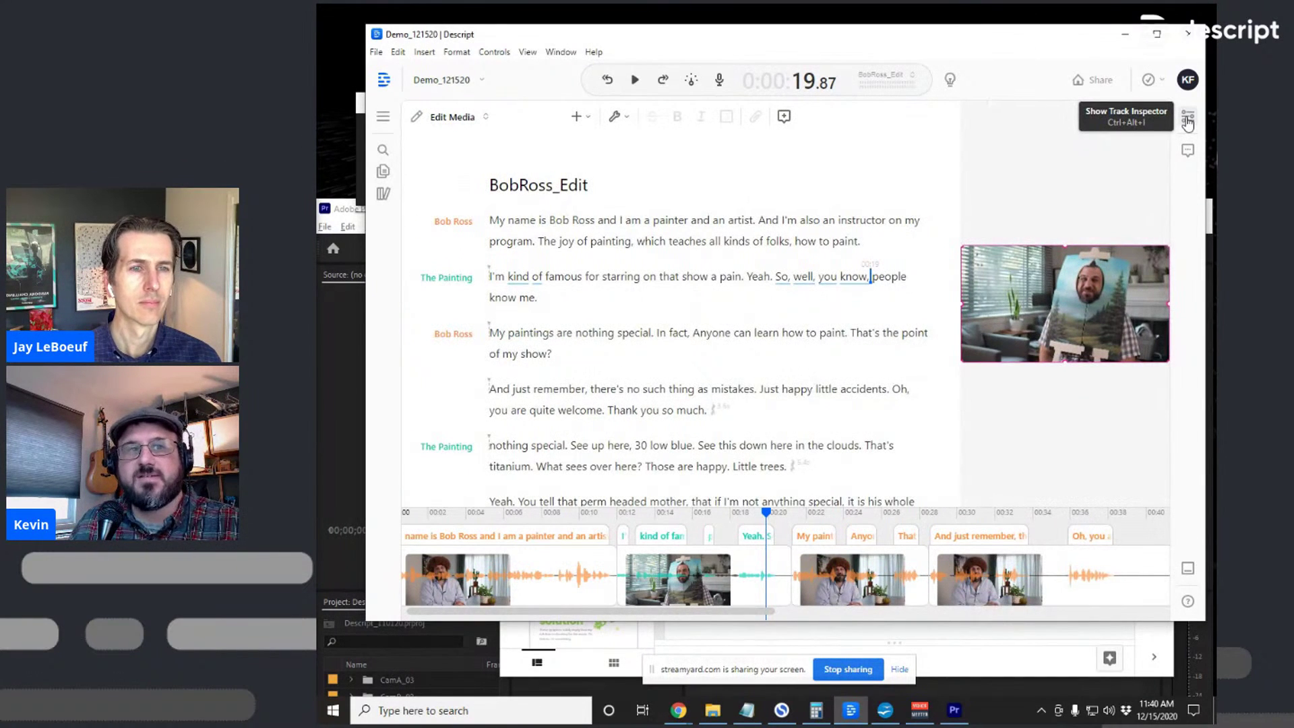
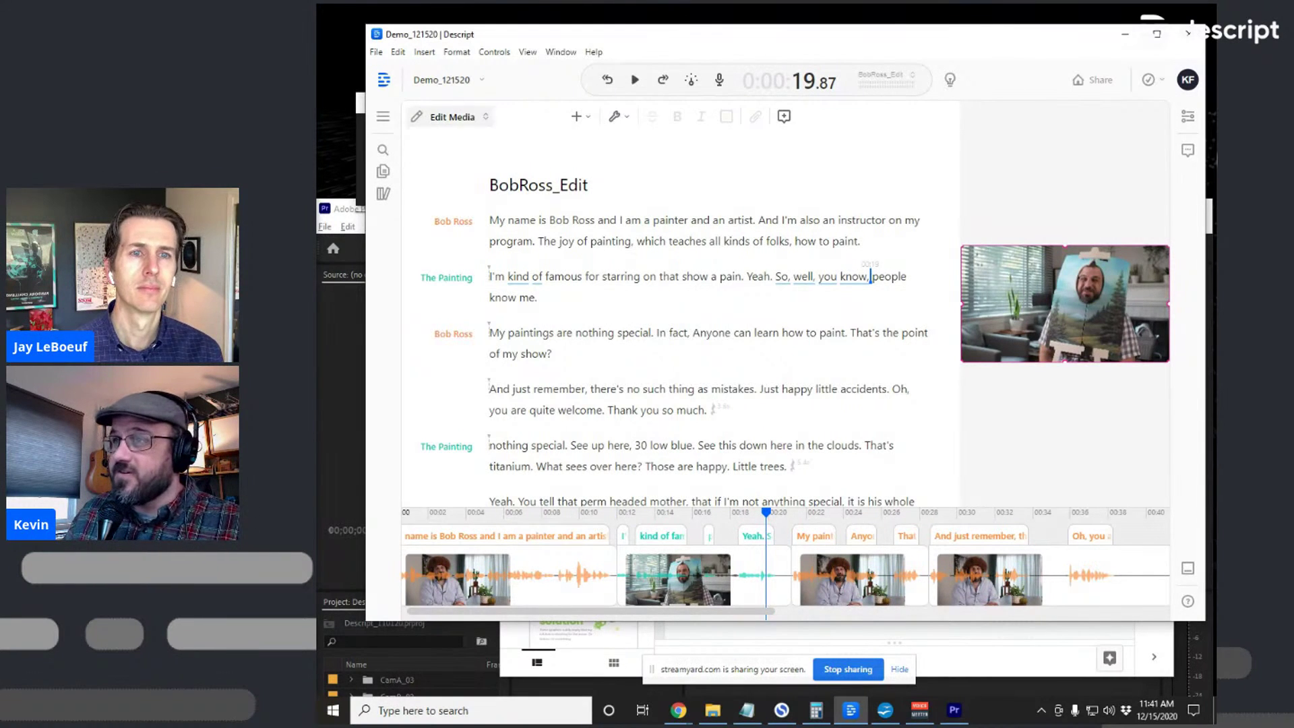
Set up a timeline export of the BobRoss_Edit composition in Adobe Premiere (.xml) format
left_click(375, 54)
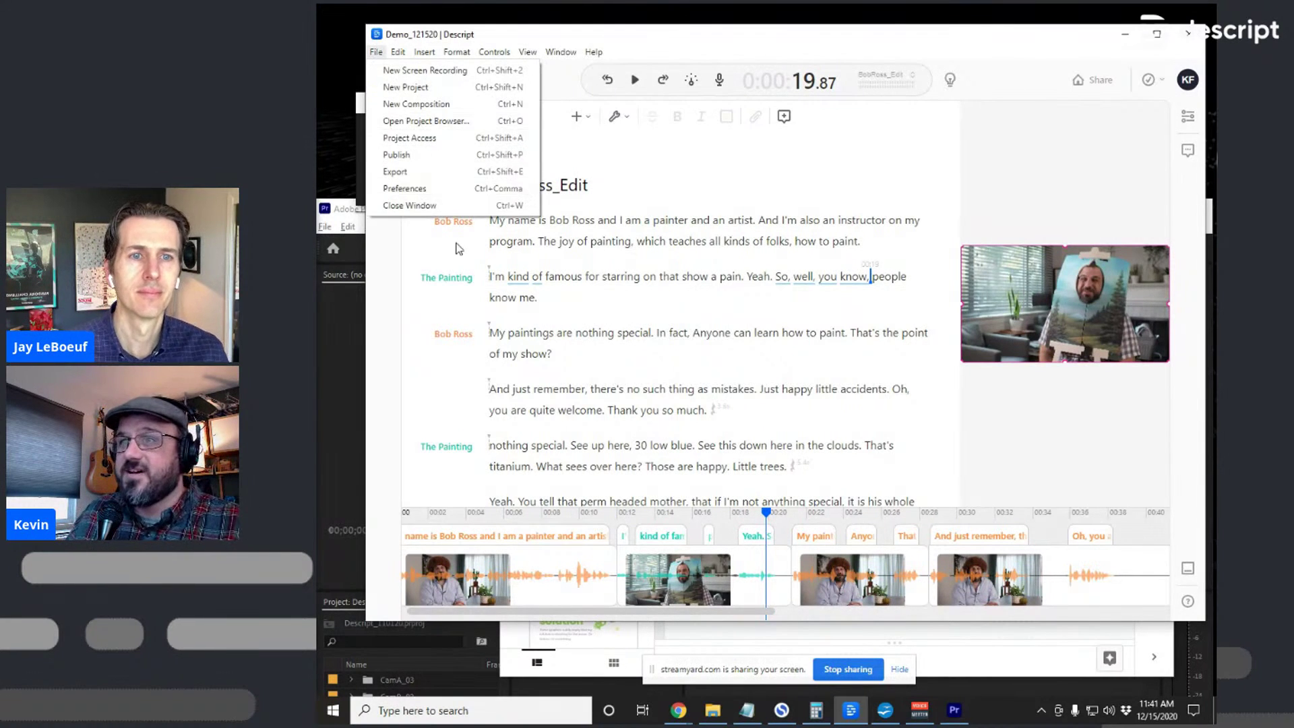
left_click(398, 171)
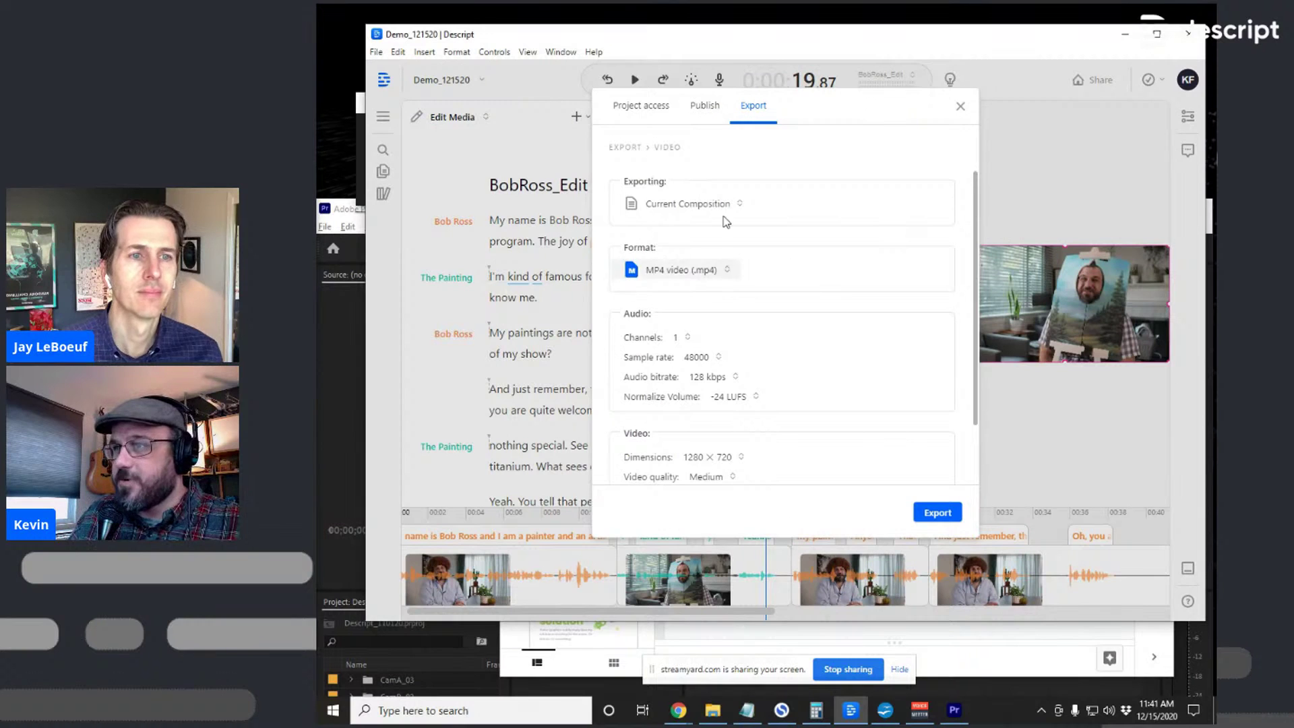
left_click(637, 106)
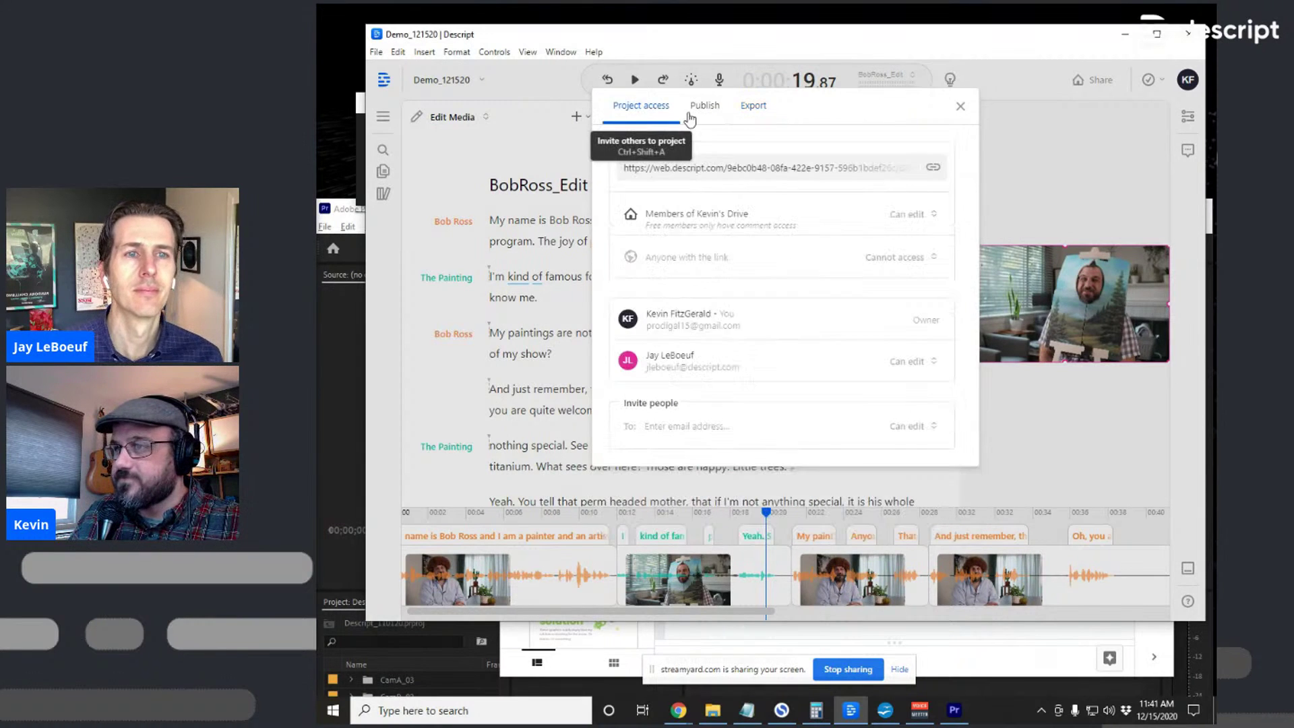
left_click(753, 106)
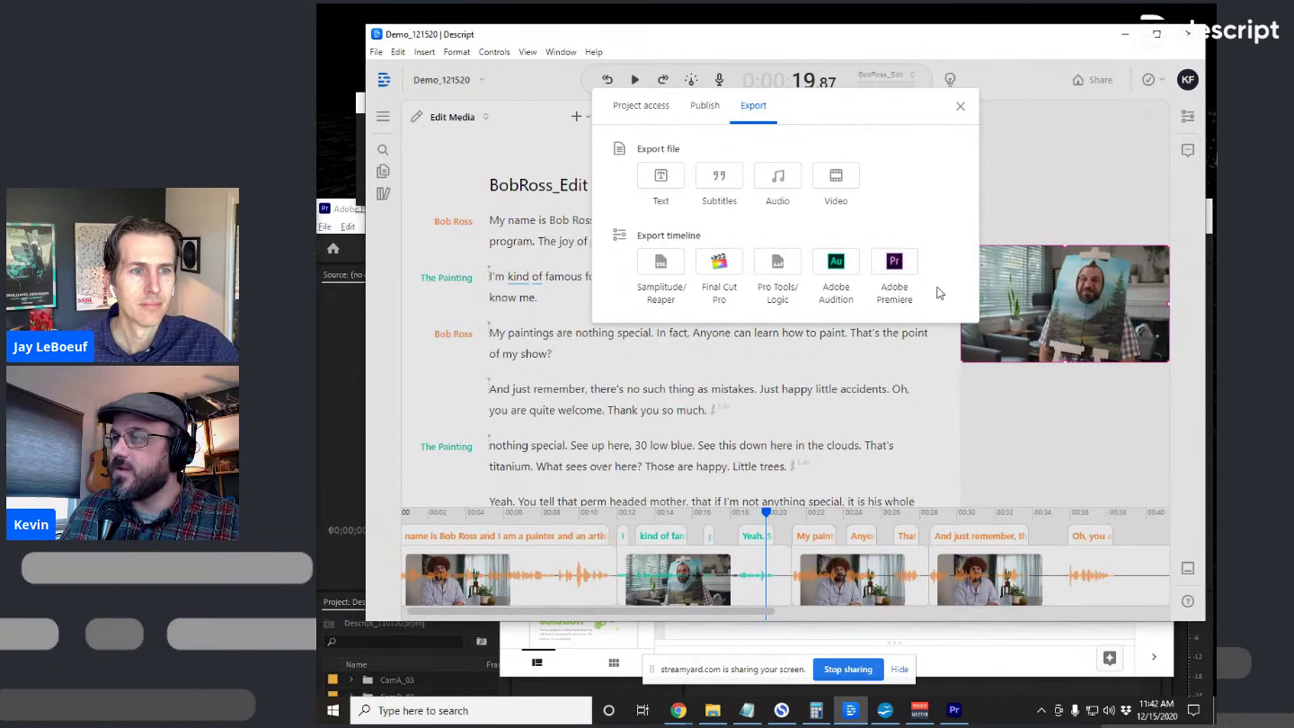
left_click(902, 273)
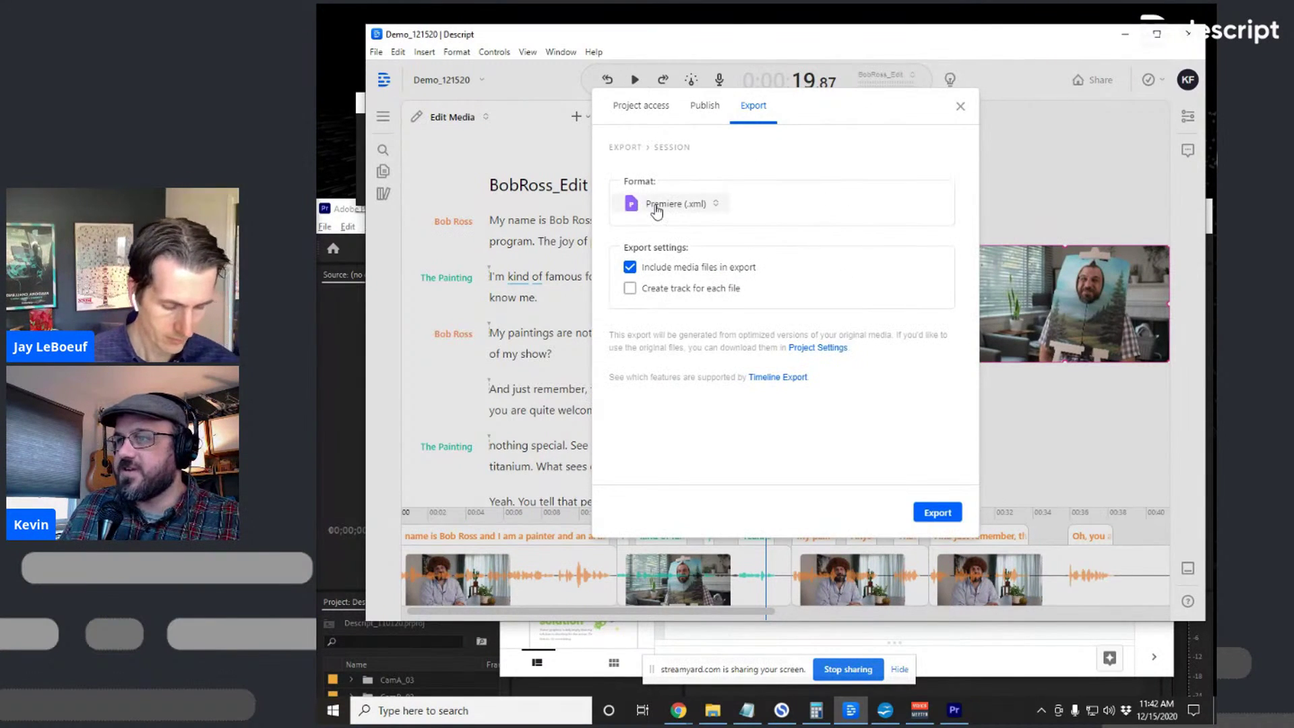
left_click(718, 206)
left_click(754, 196)
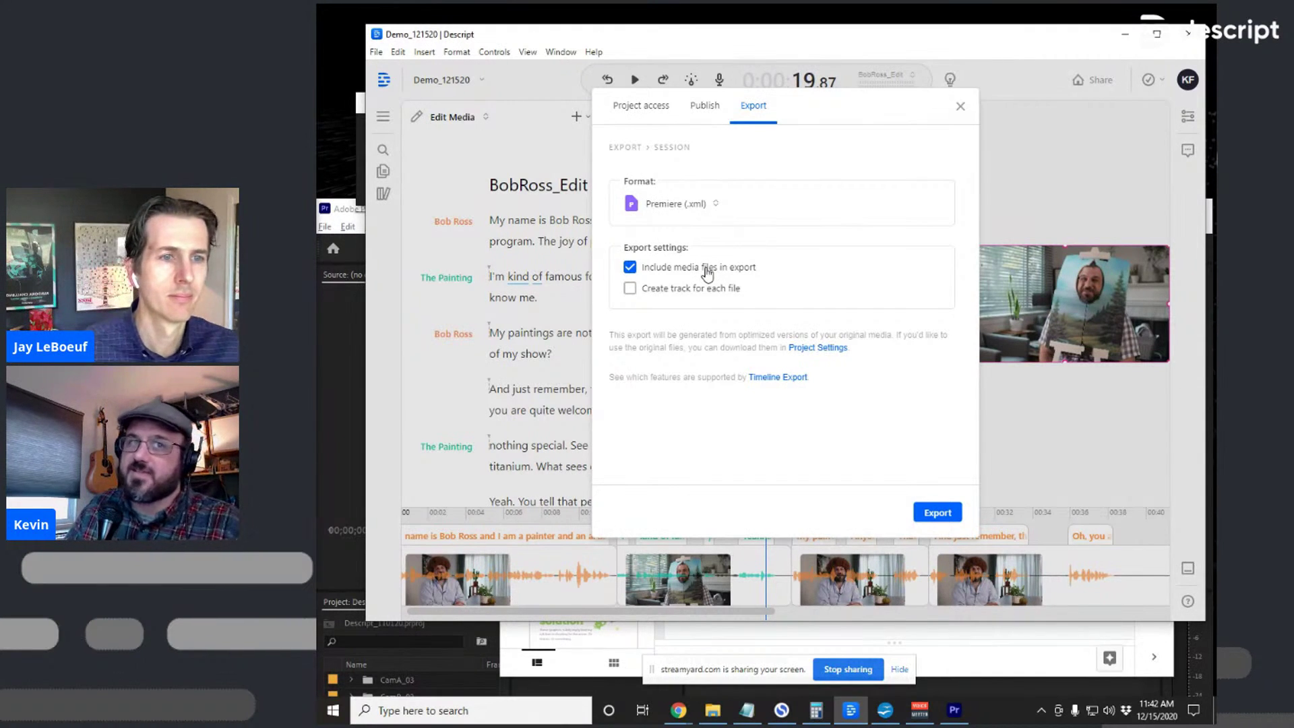
Export the Premiere session to the DescriptDemo_121520 folder on the Desktop
left_click(937, 512)
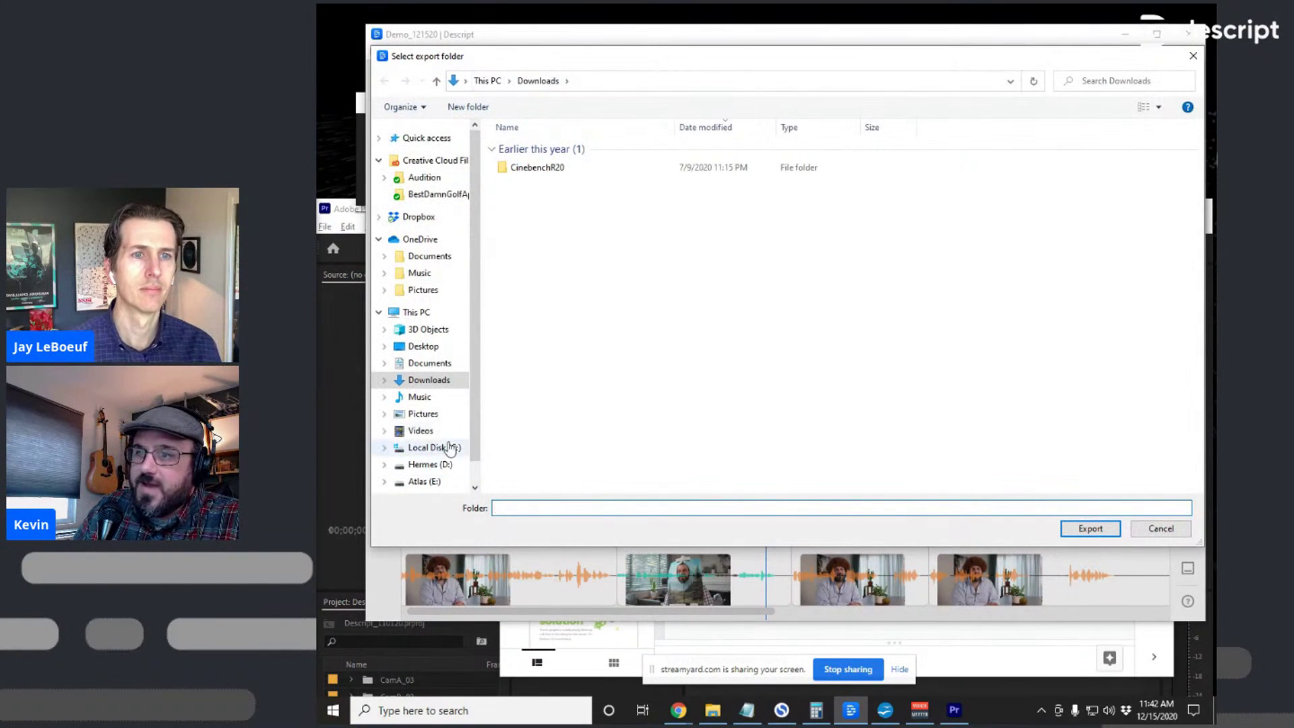
left_click(424, 347)
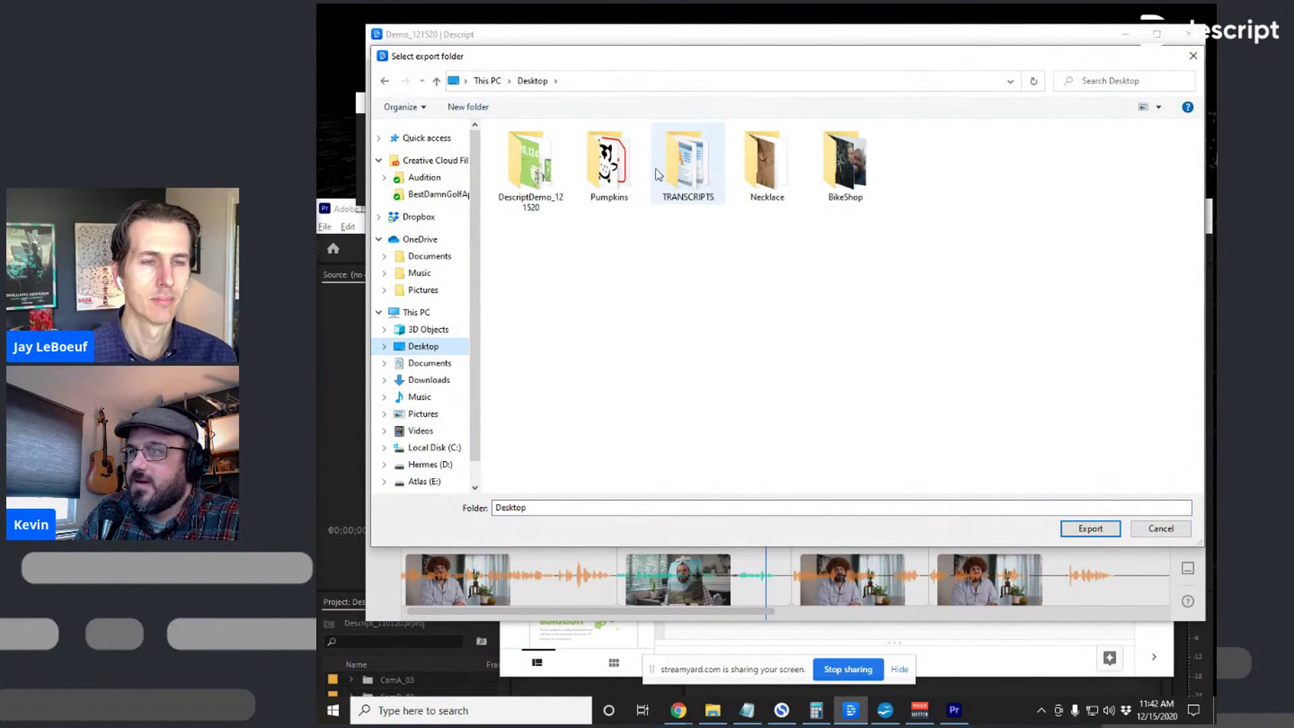
double_click(530, 168)
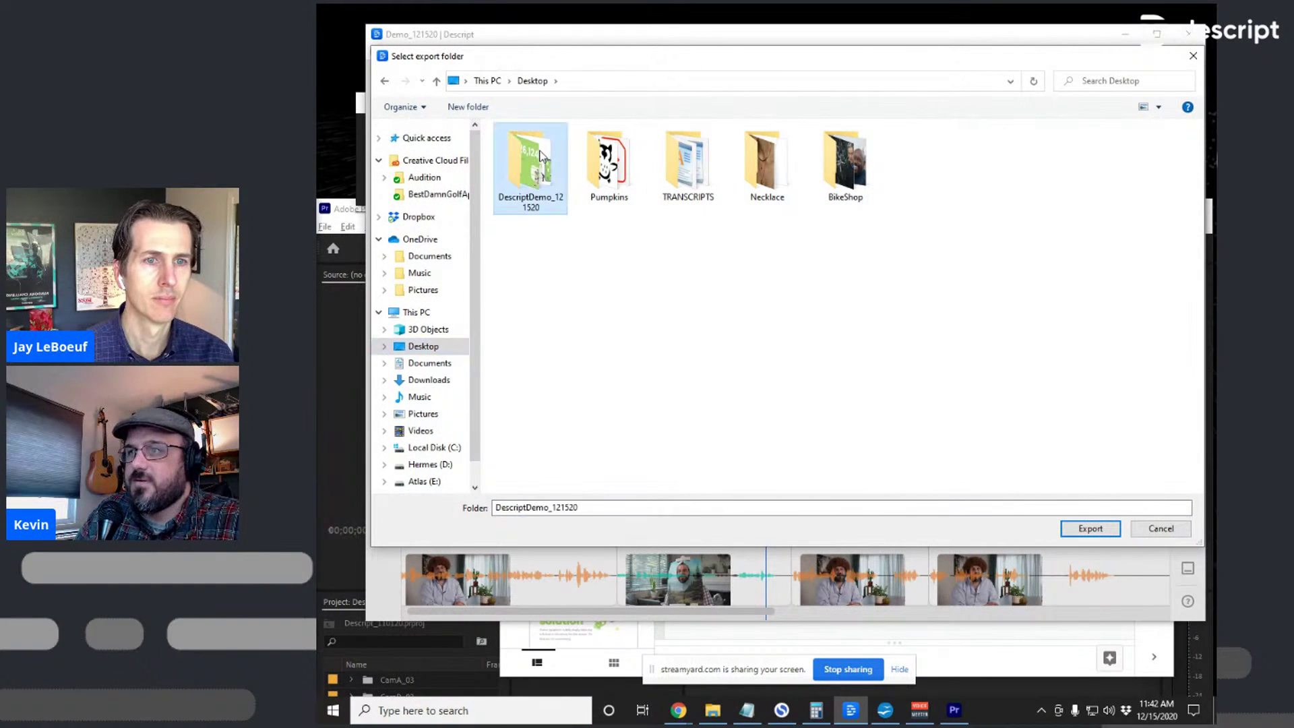
left_click(1112, 530)
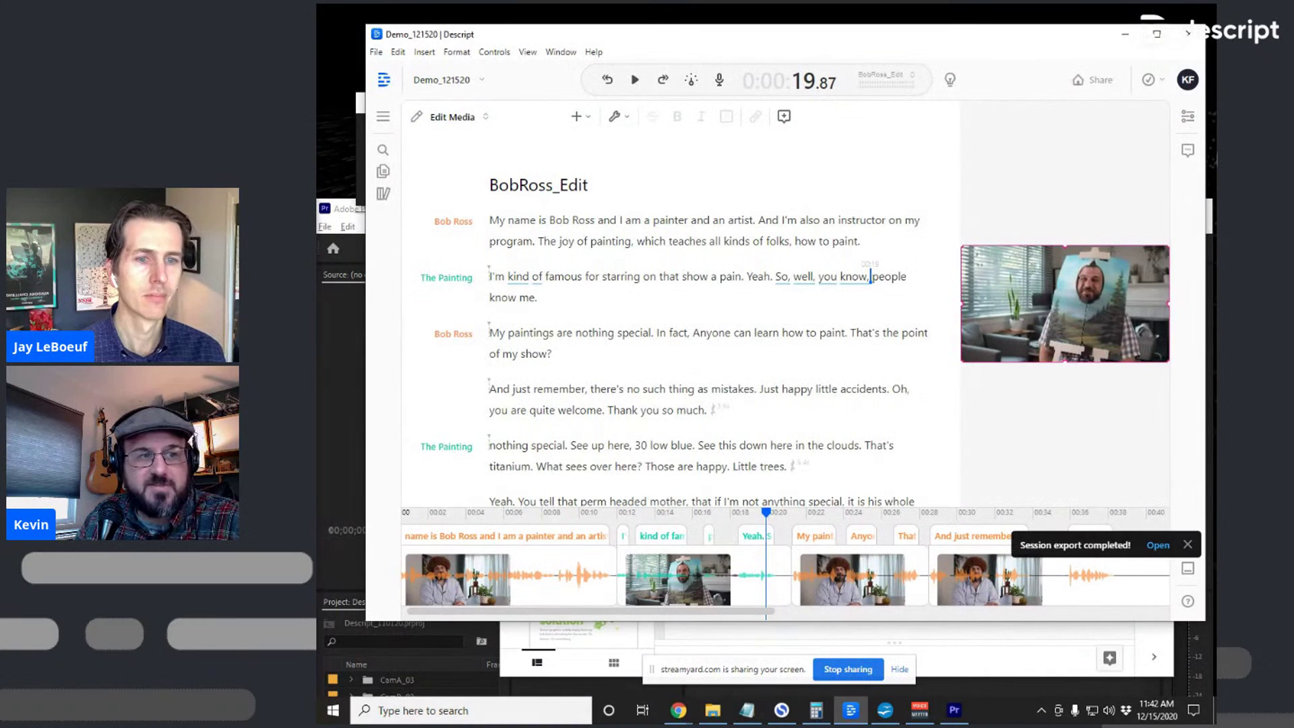
Open the exported BobRoss_Edit folder and look over the session file and its INTV_BobRoss and INTV_Painting media
left_click(1158, 545)
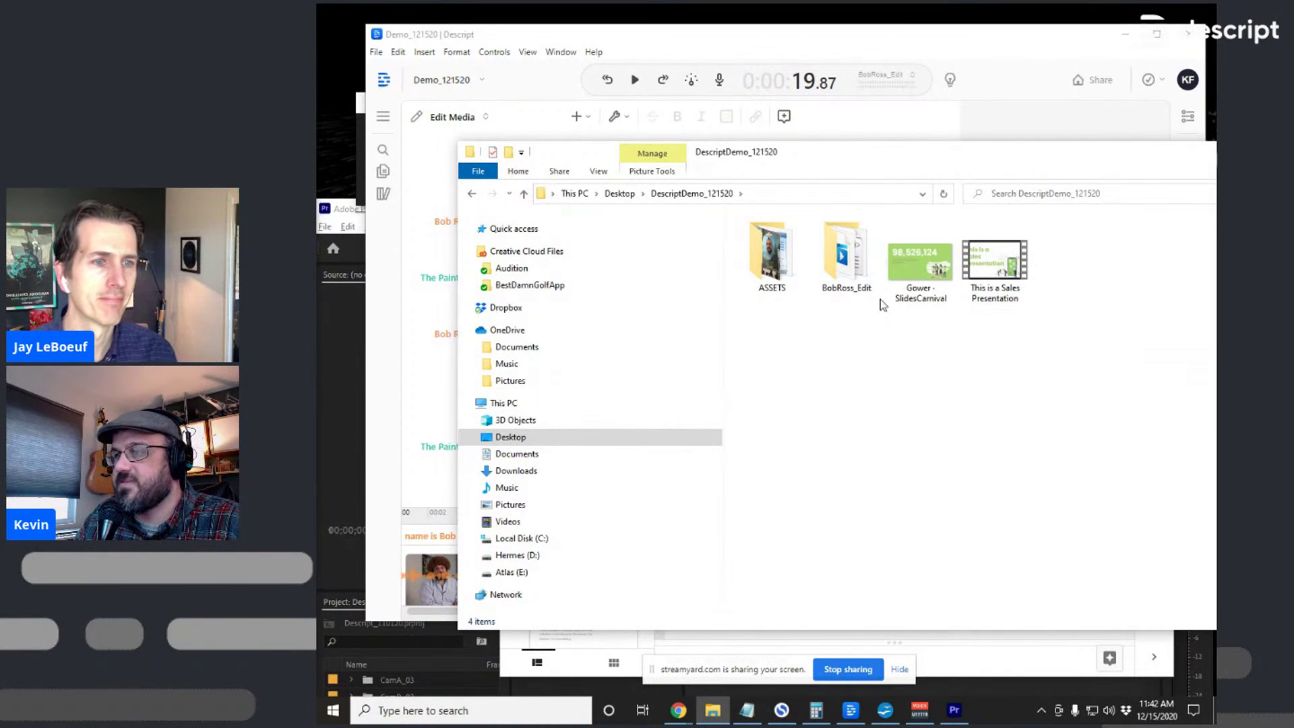
double_click(846, 256)
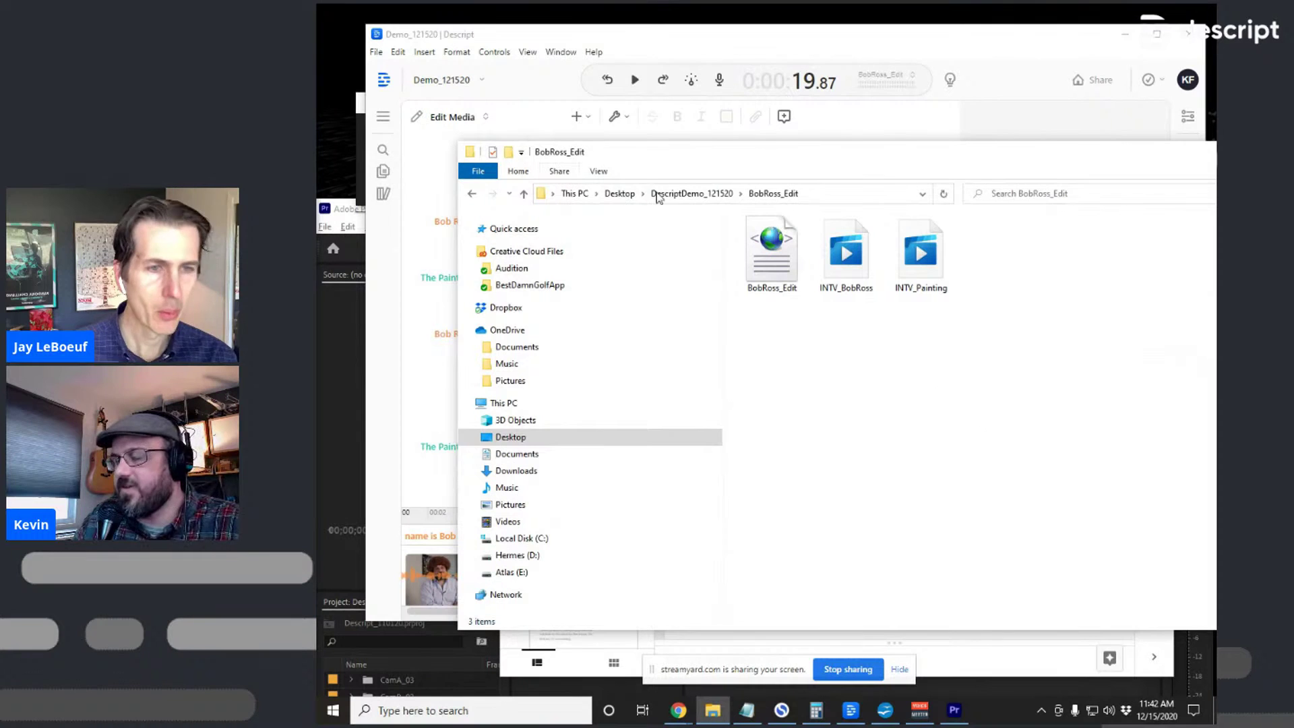
left_click_drag(977, 346, 842, 233)
left_click_drag(777, 401, 748, 227)
Switch to Adobe Premiere Pro and import the exported BobRoss_Edit file from its folder into the Descript_110120 project
left_click(955, 710)
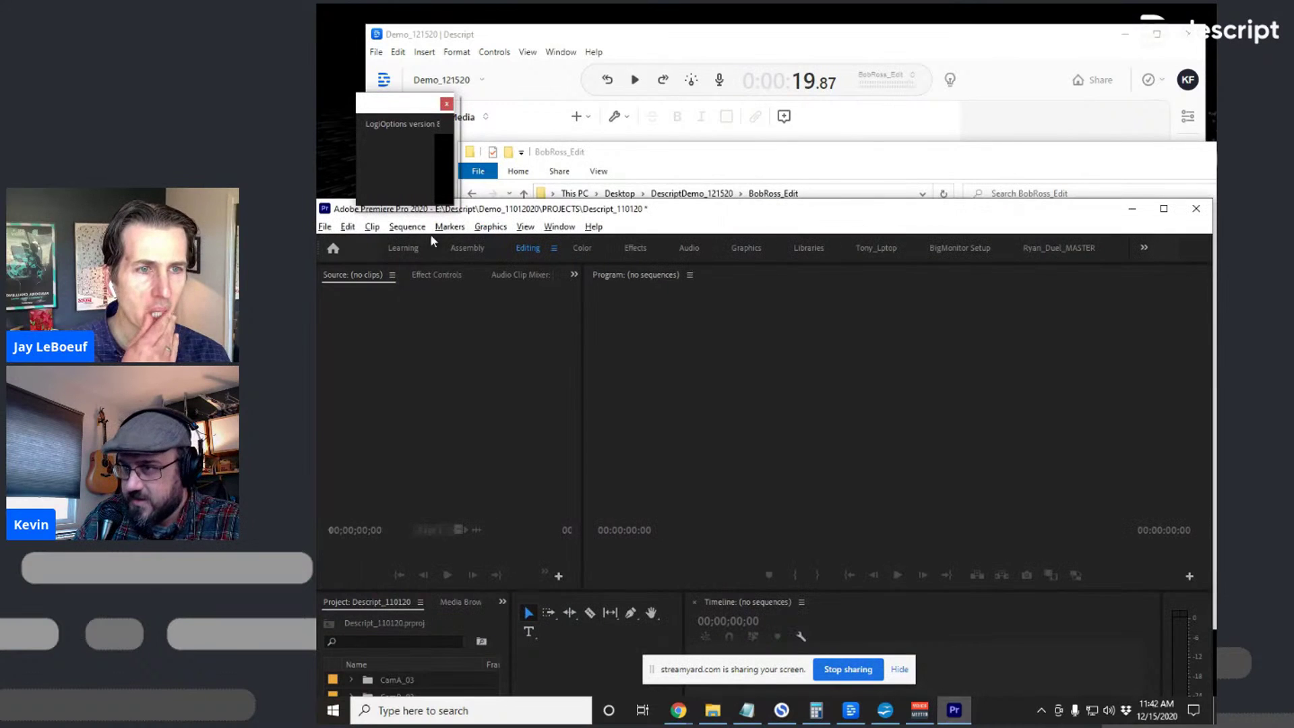
left_click_drag(634, 206, 637, 43)
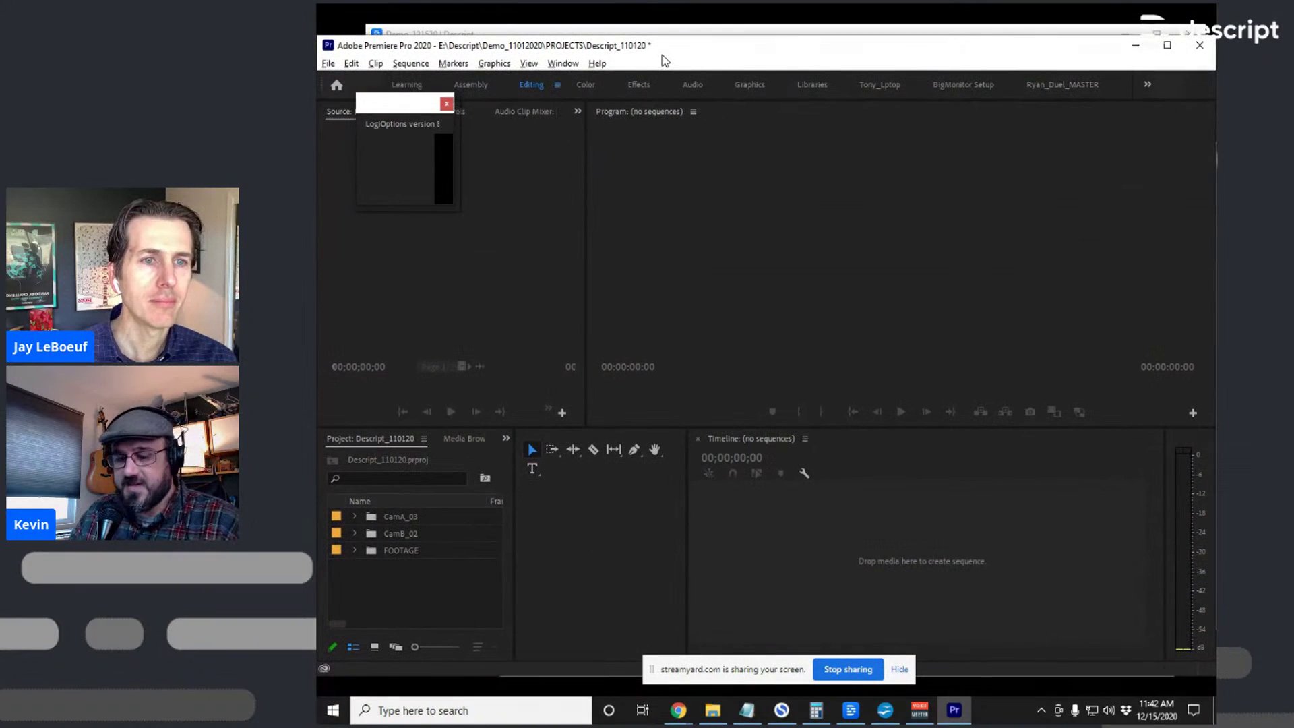
key("alt+Tab")
left_click_drag(765, 236, 408, 612)
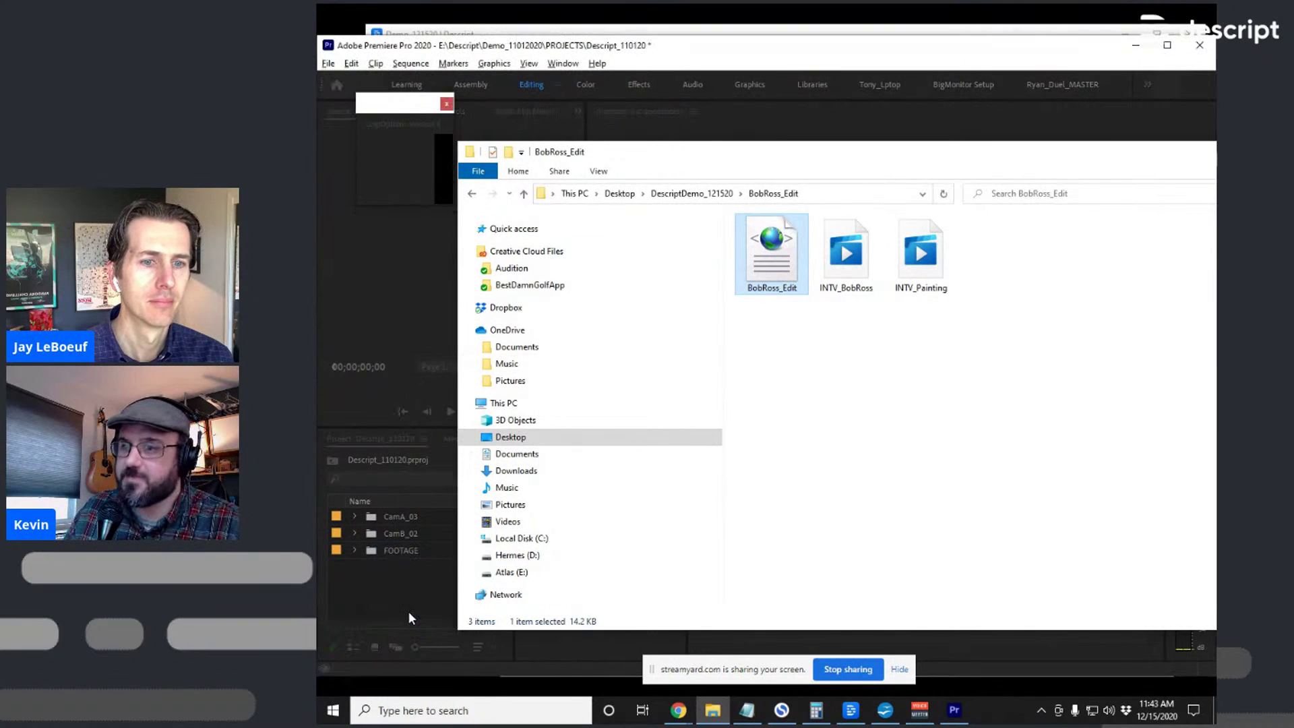
left_click(415, 604)
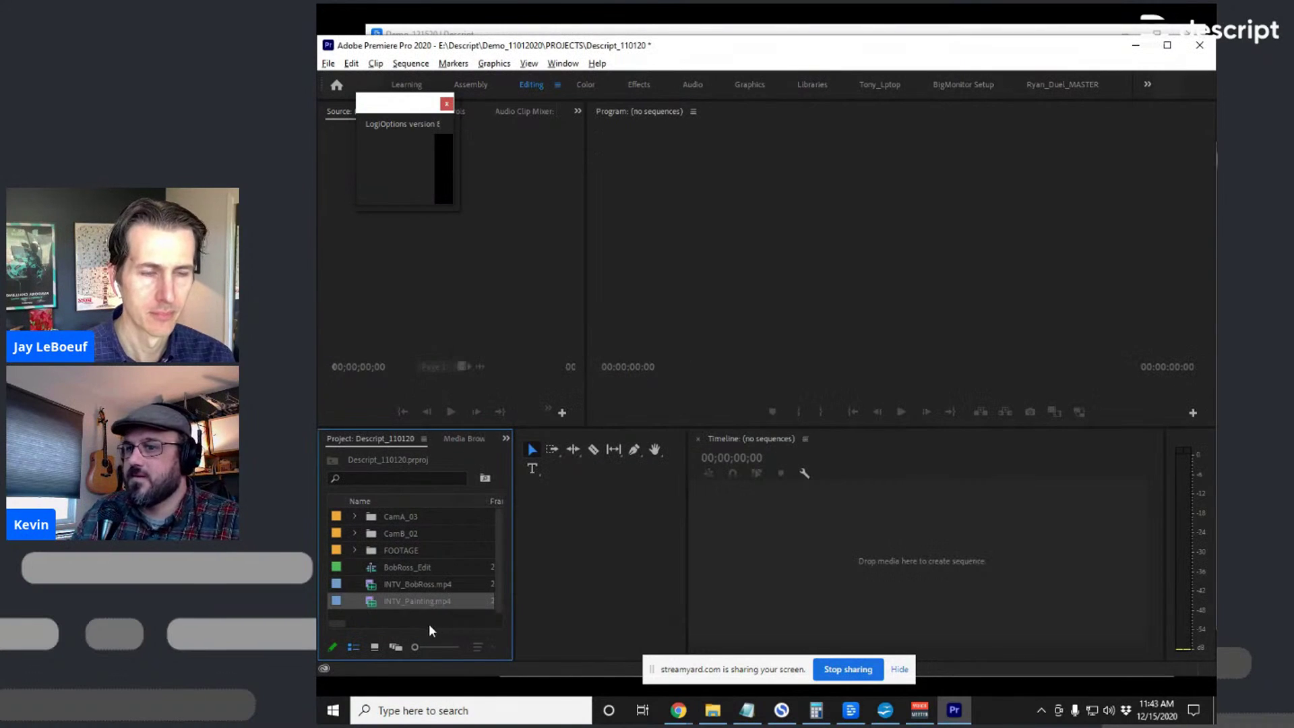
Open the imported BobRoss_Edit sequence in the timeline and move the playhead to 00:00:05:21
double_click(375, 571)
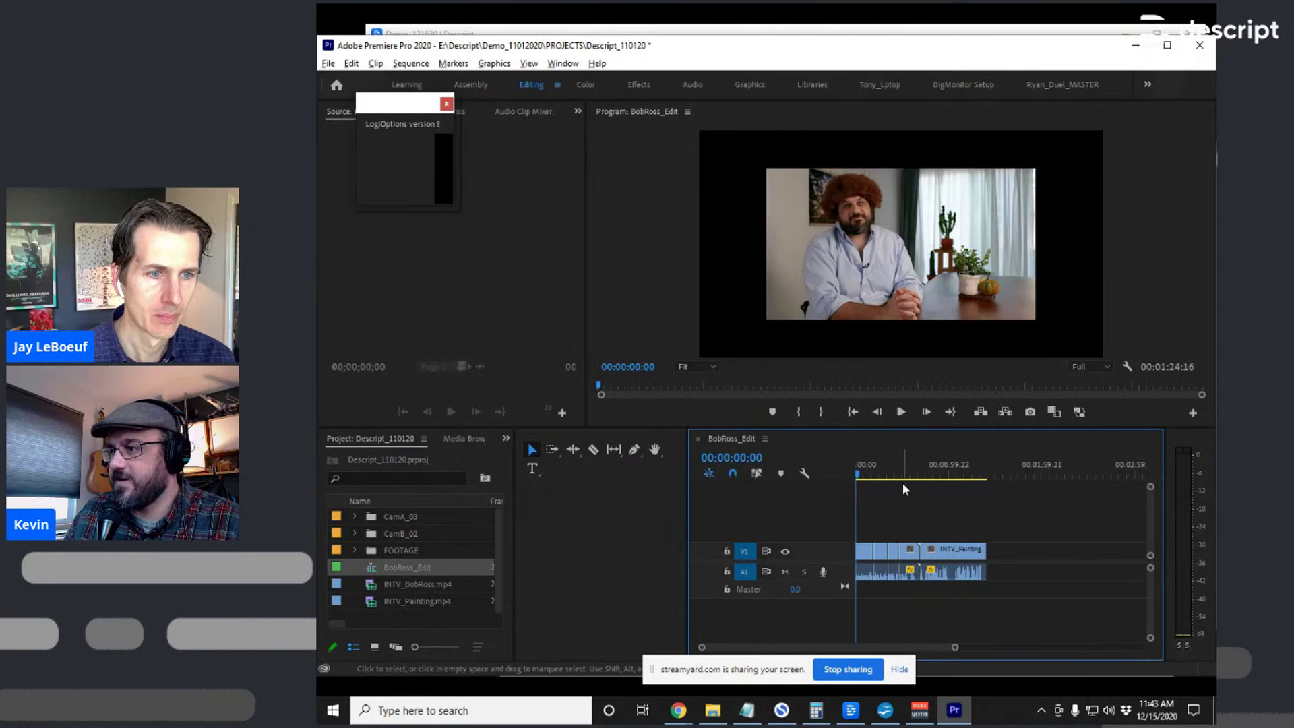
mouse_move(885, 463)
left_mouse_down()
mouse_move(977, 462)
mouse_move(867, 457)
left_mouse_up()
key("equal")
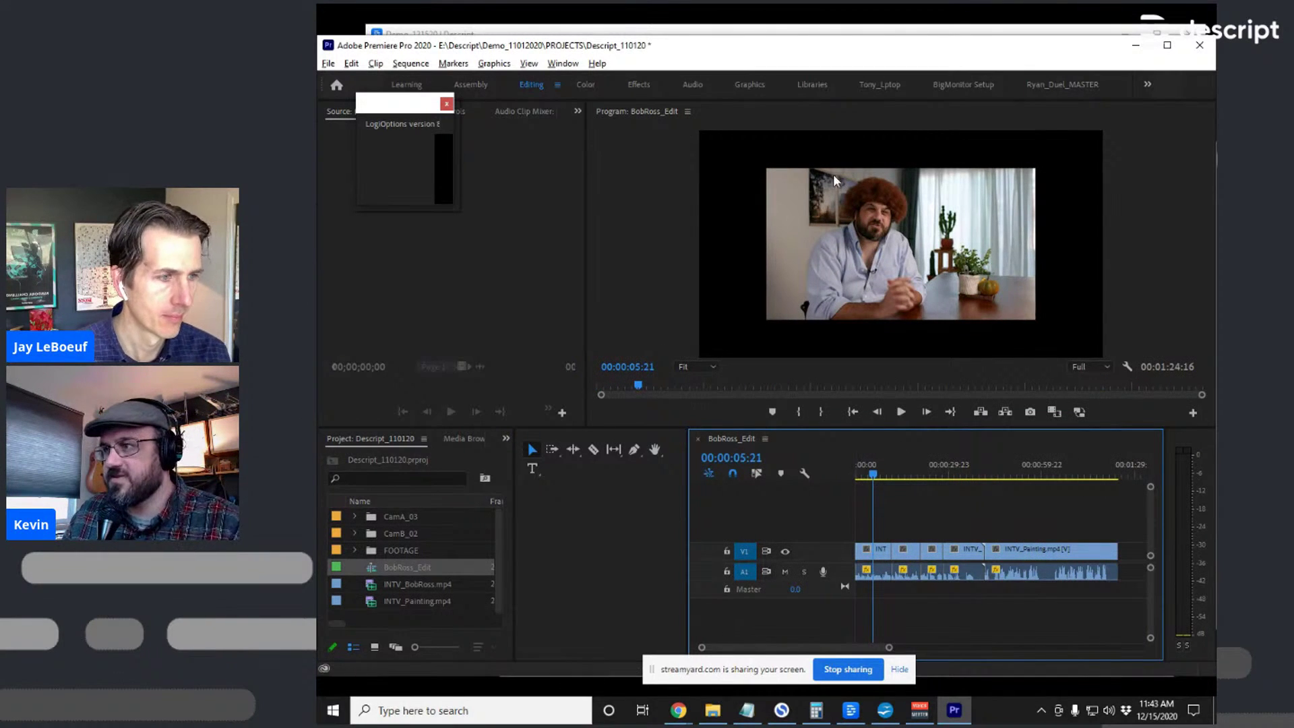
Inspect the BobRoss_Edit sequence settings and the available editing modes, leaving them without making changes
right_click(376, 569)
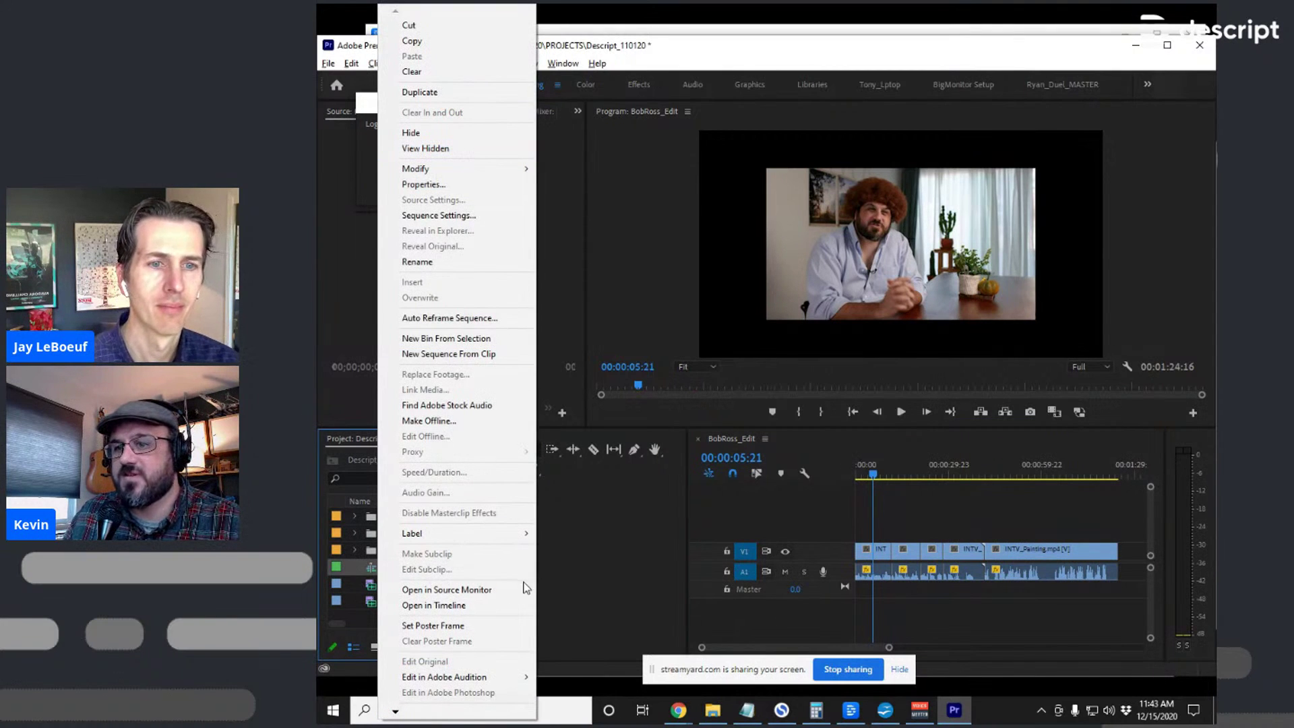
left_click(942, 520)
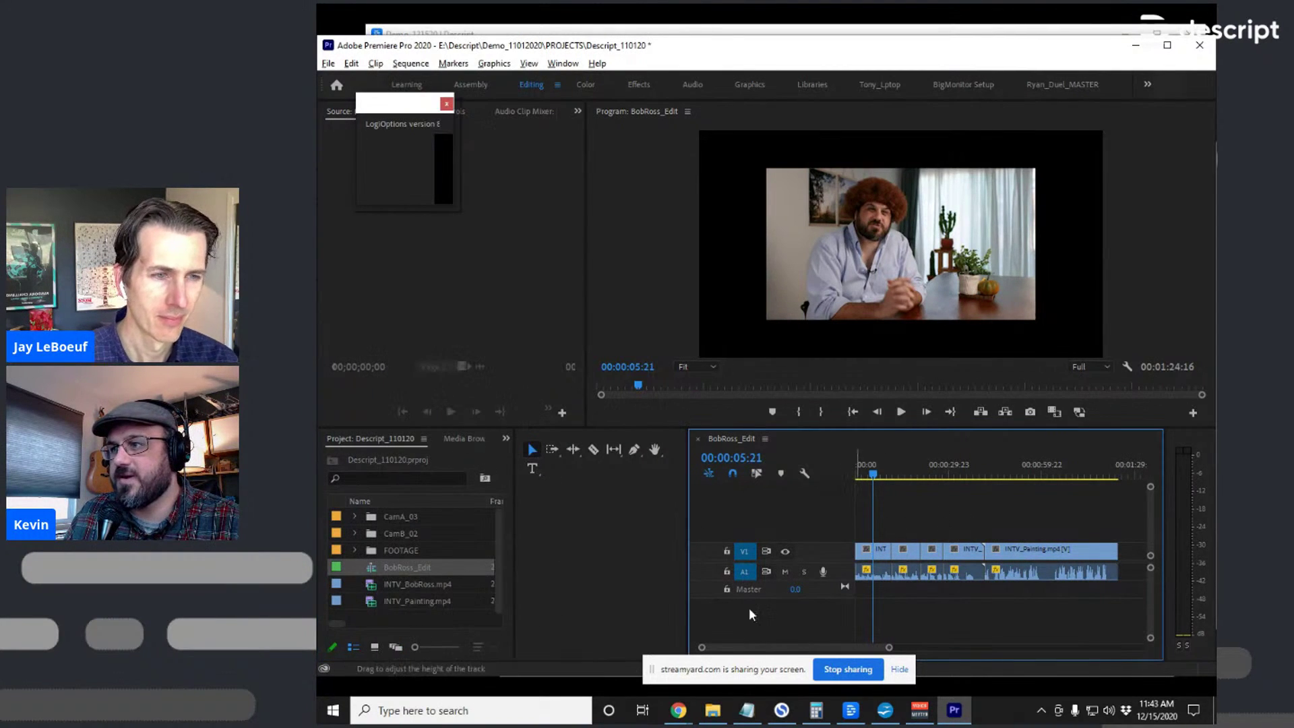
right_click(418, 574)
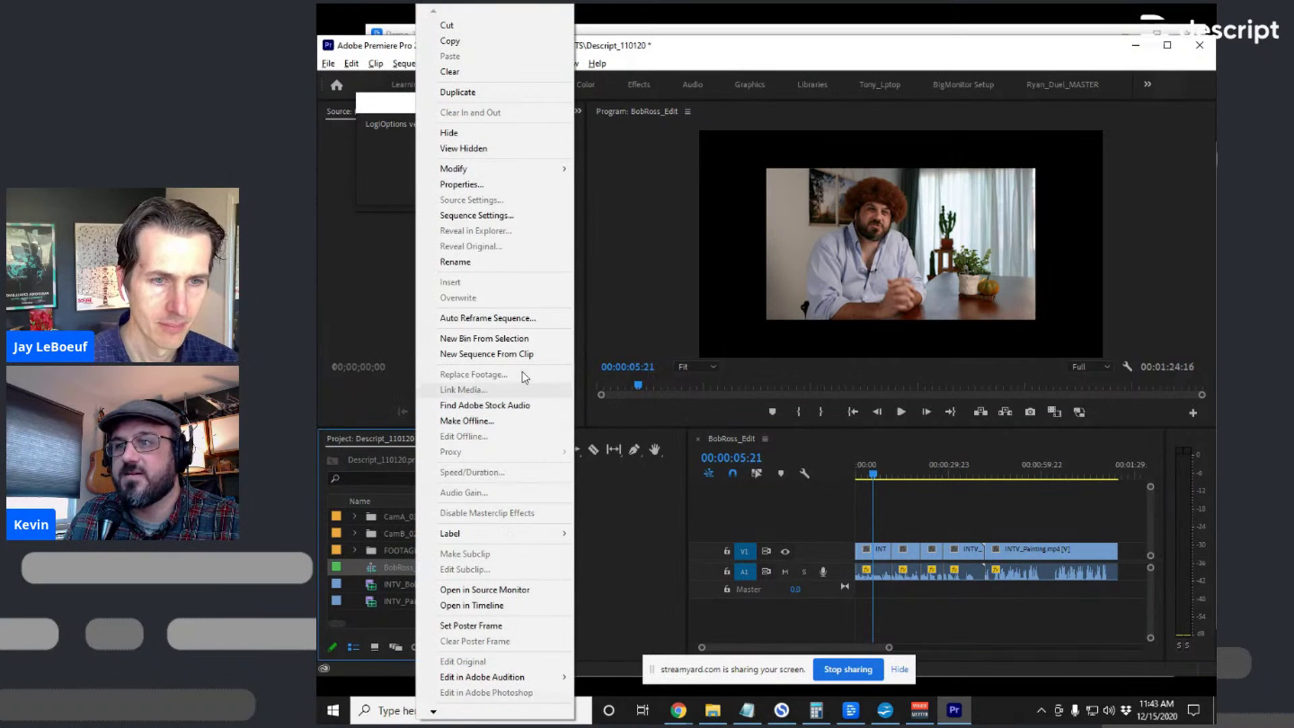
left_click(530, 216)
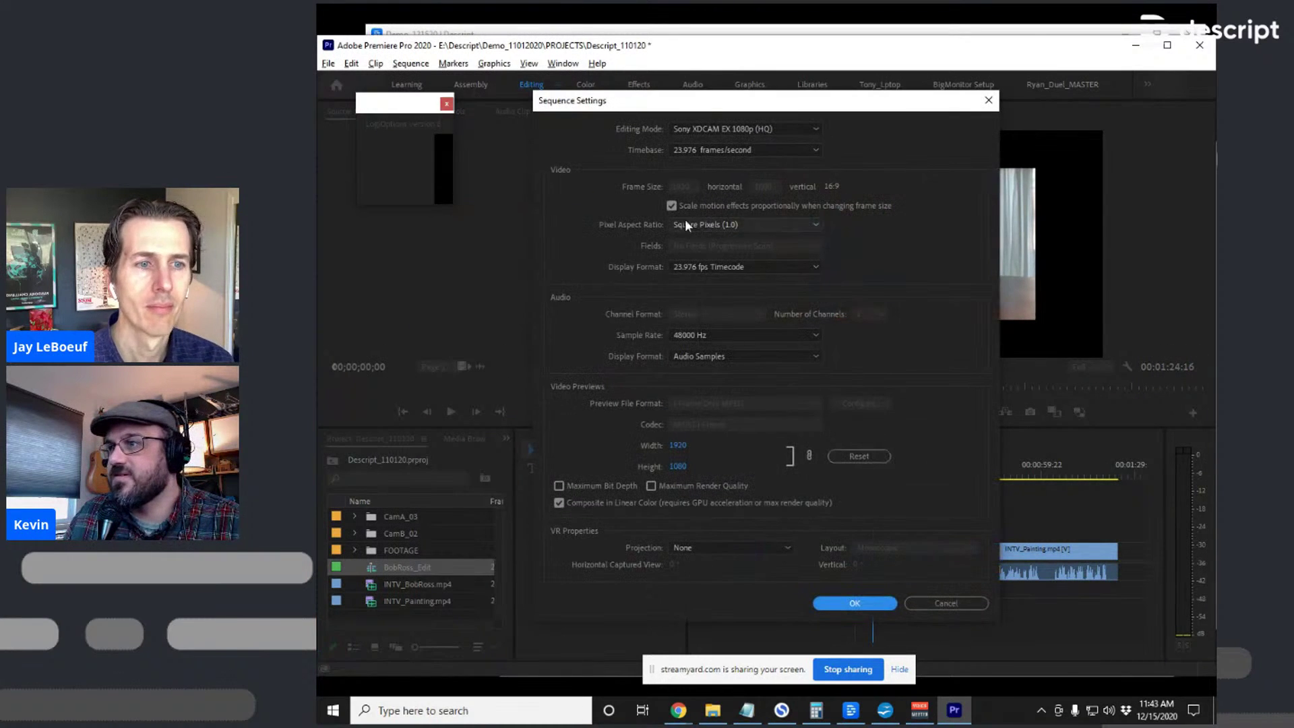
left_click(763, 131)
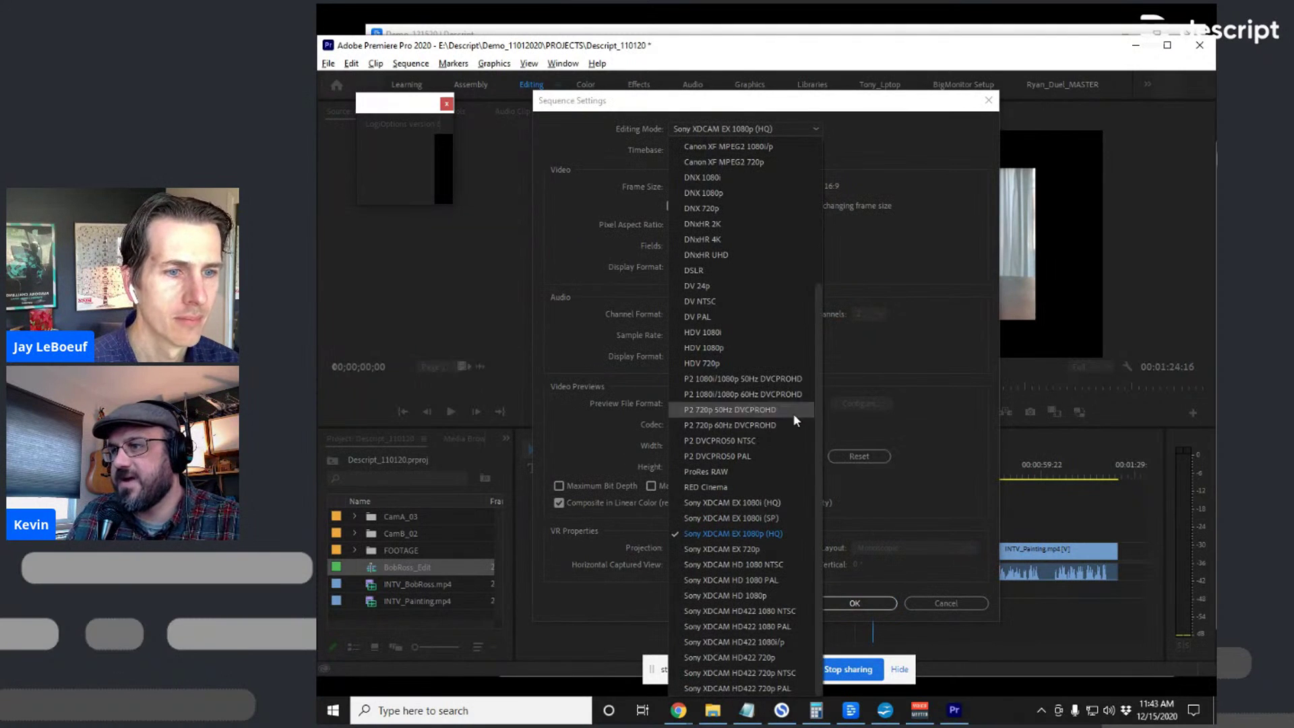
left_click(831, 349)
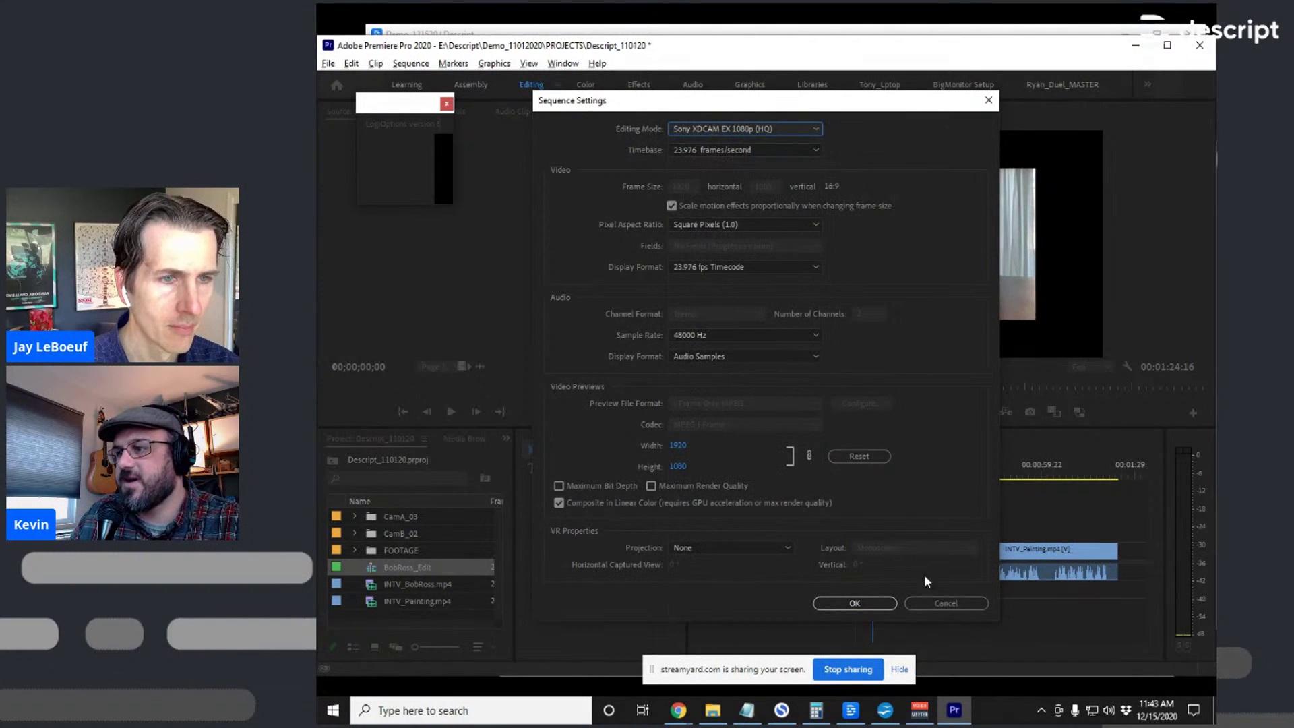
left_click(944, 603)
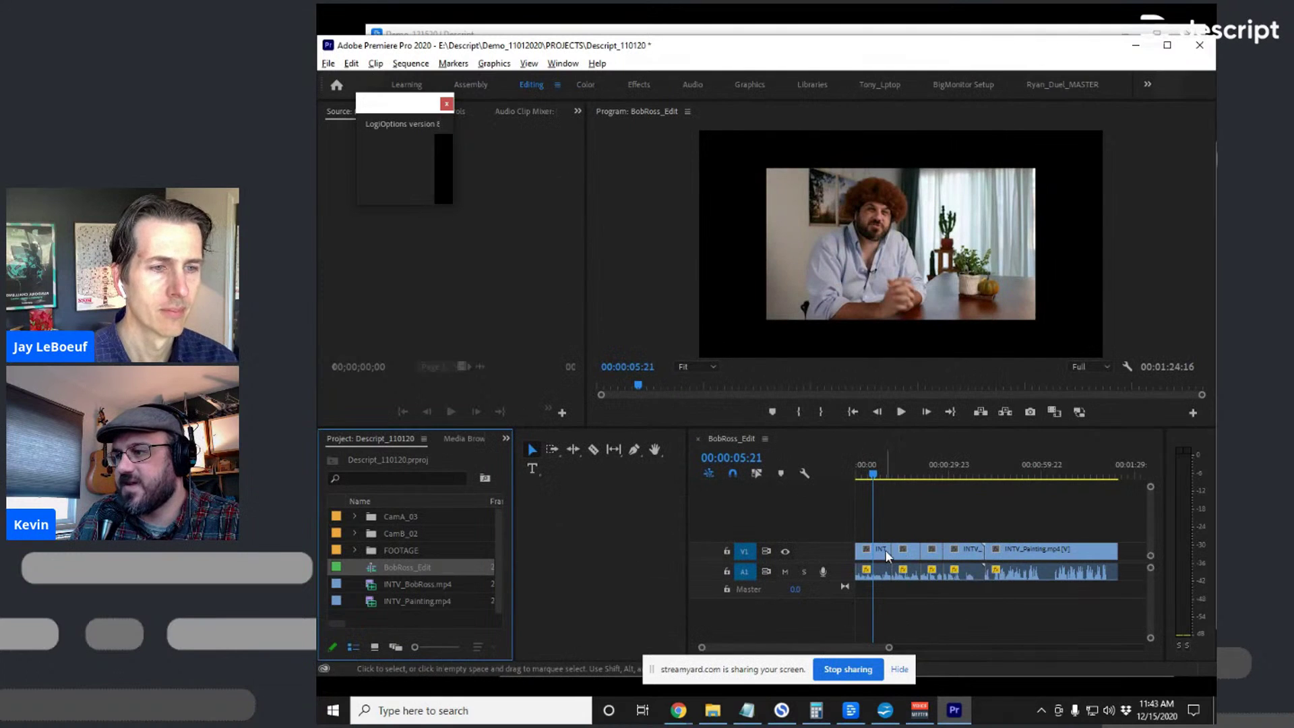
Close the stray LogiOptions window and set the first INTV_BobRoss clip's scale to 154 so it fills the frame
left_click(446, 103)
left_click(445, 112)
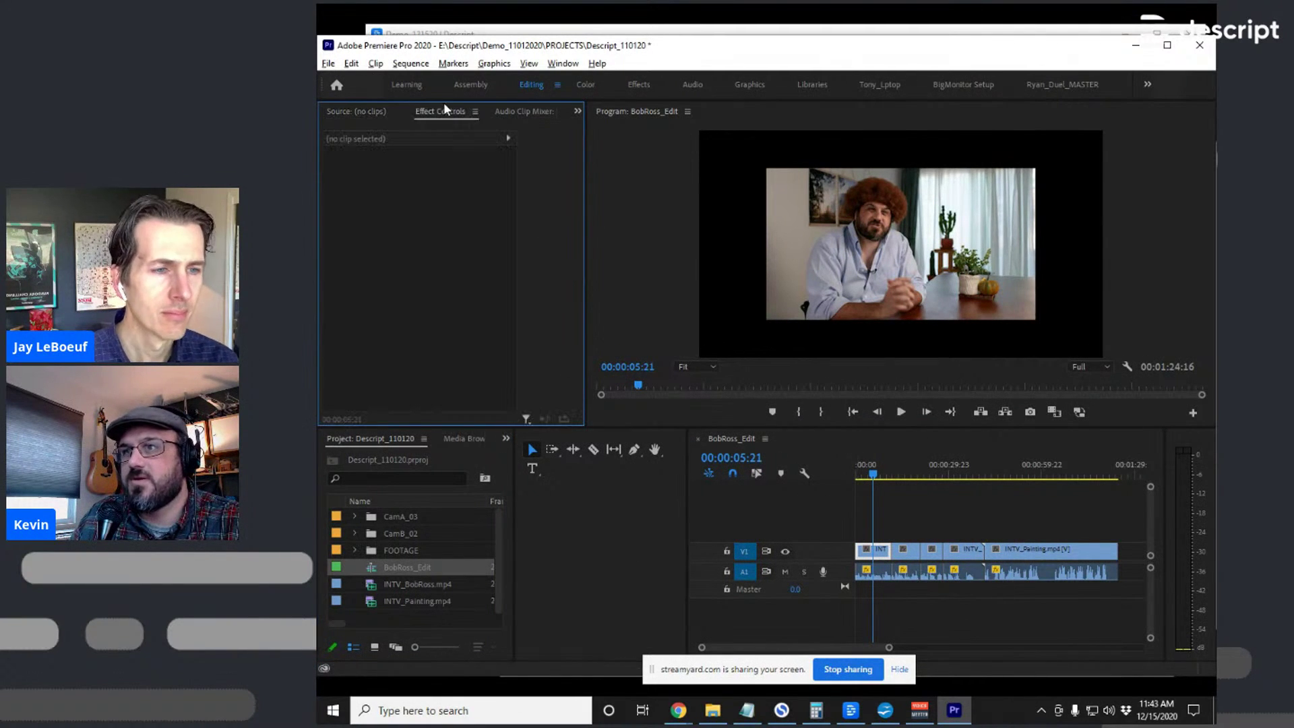
left_click(875, 549)
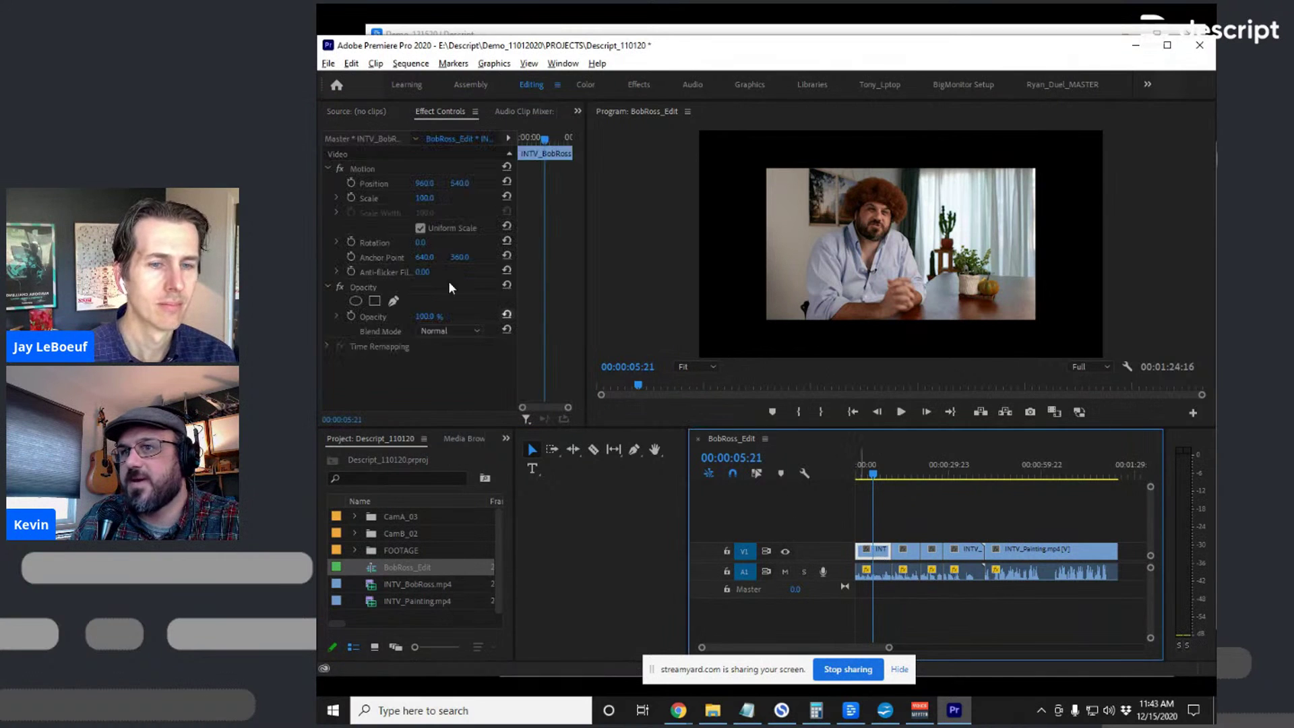
left_click_drag(426, 198, 469, 206)
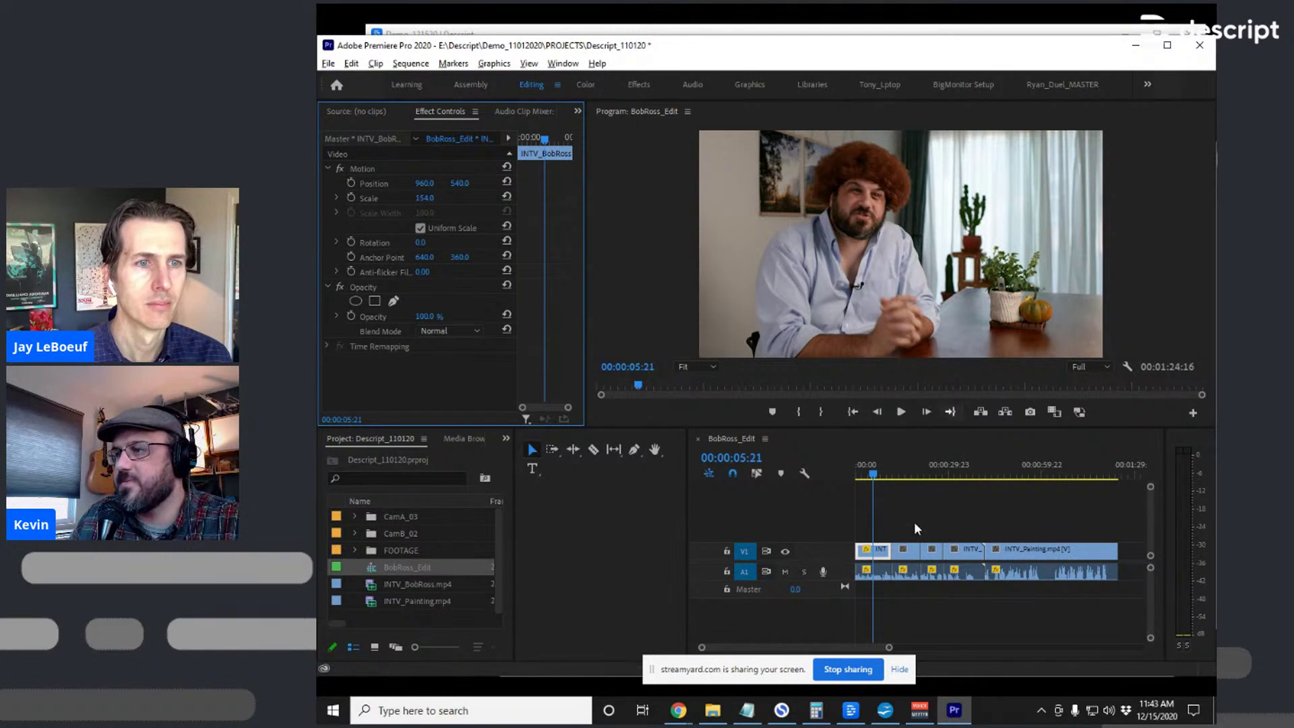
left_click(916, 500)
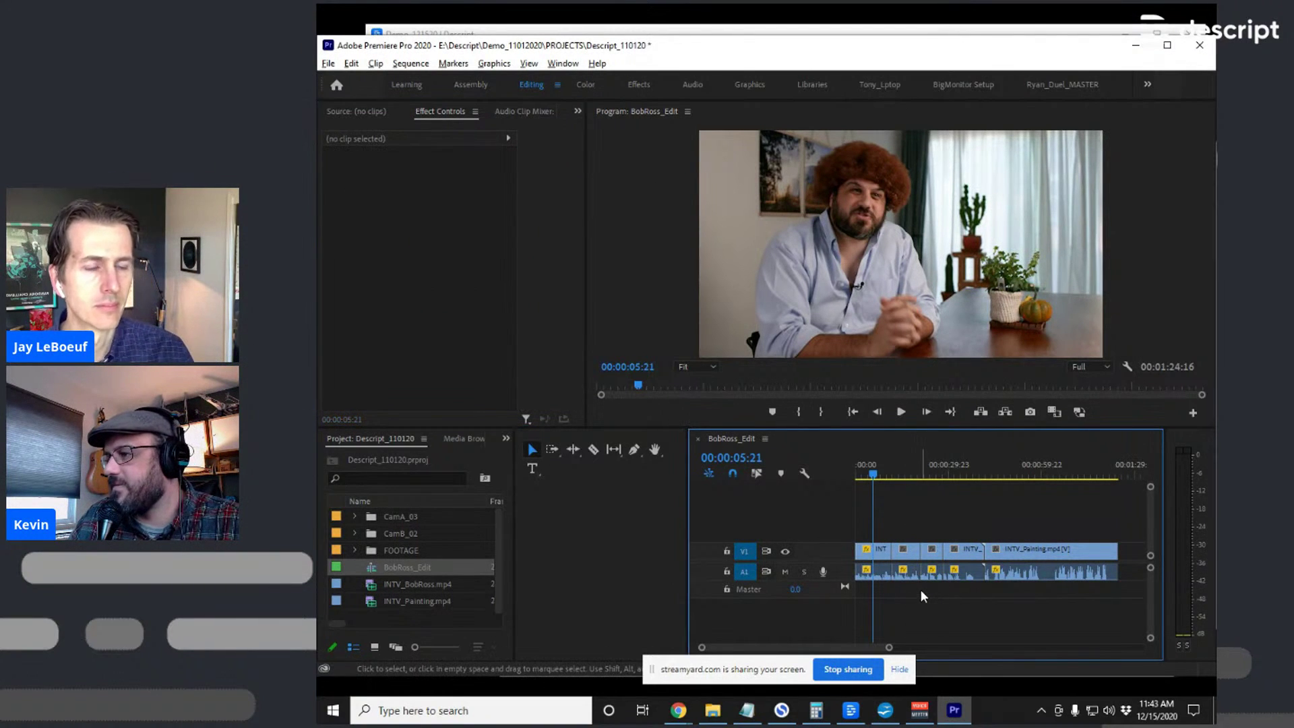
Copy the first clip's Motion attributes onto all the remaining video clips in the sequence and check the framing
left_click(872, 552)
left_click_drag(1042, 530, 902, 556)
right_click(904, 555)
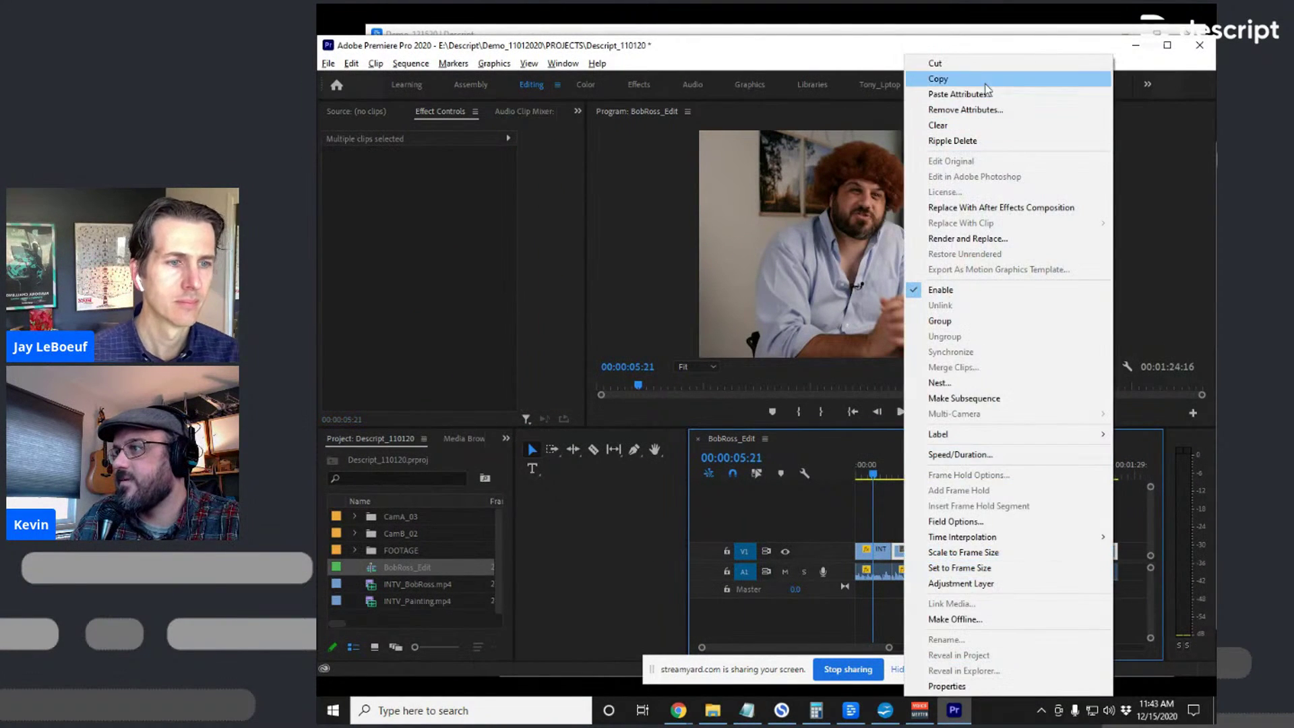
left_click(960, 94)
left_click(658, 163)
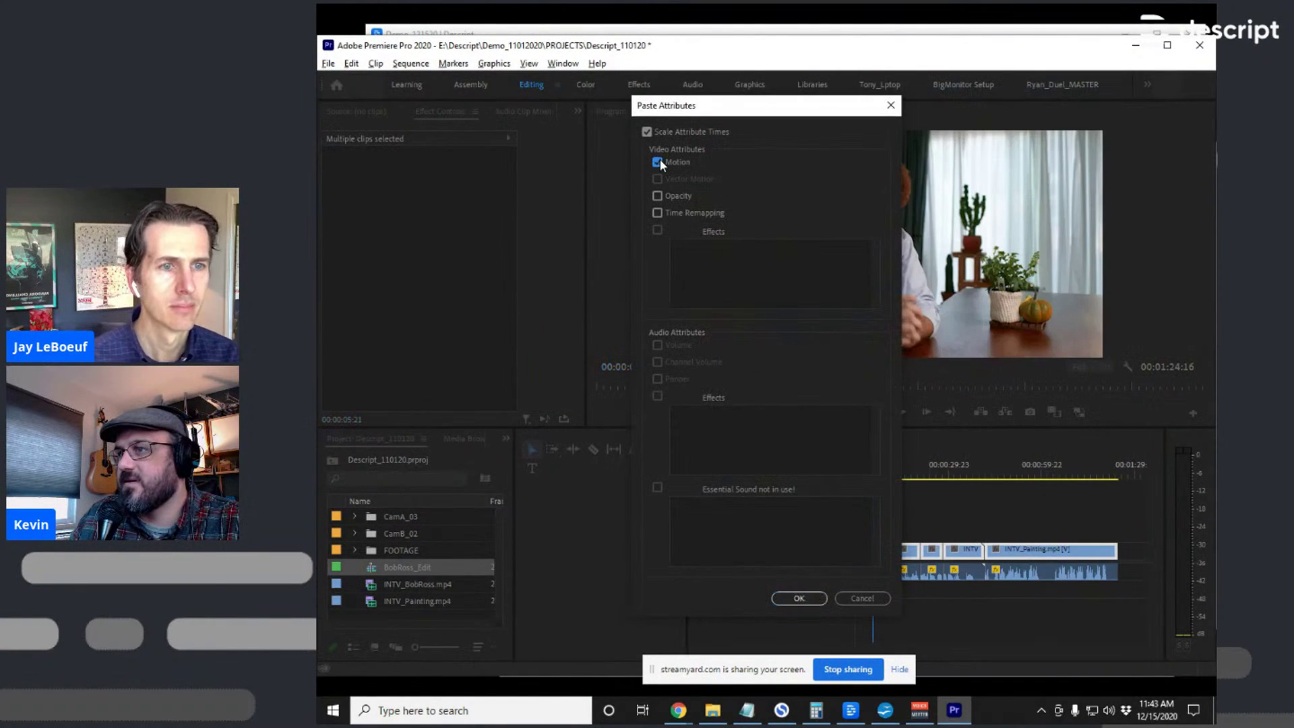
left_click(799, 599)
left_click_drag(903, 465, 864, 468)
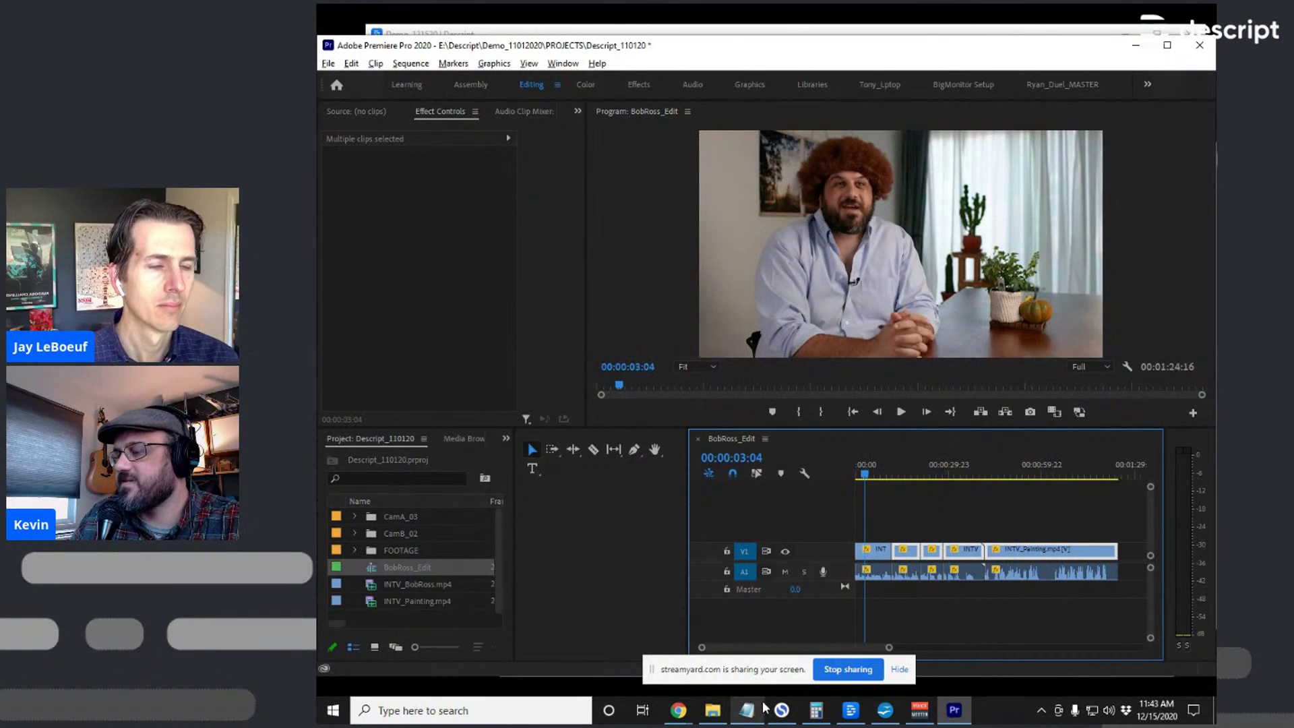
left_click(922, 517)
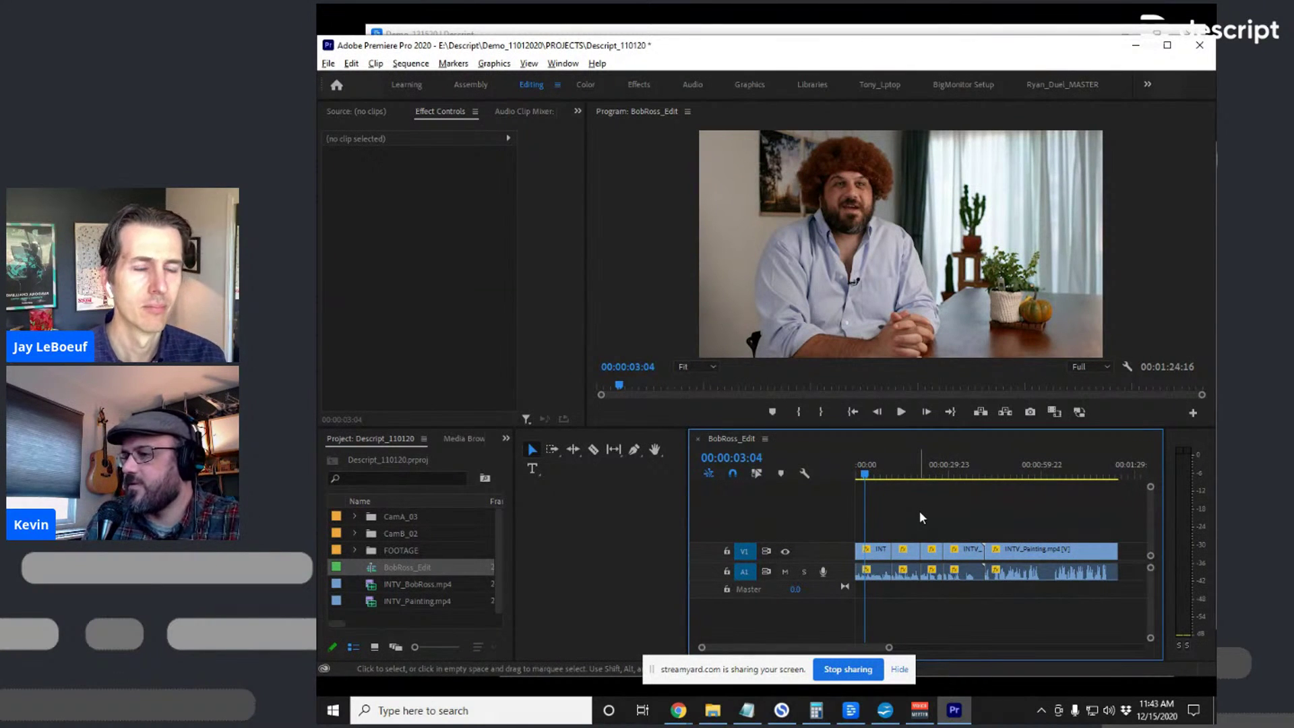
Go to the cut at 00:00:11:23 and examine the edit between the INTV_BobRoss and INTV_Painting clips up close
key("space")
key("equal")
key("equal")
key("equal")
key("equal")
key("equal")
key("equal")
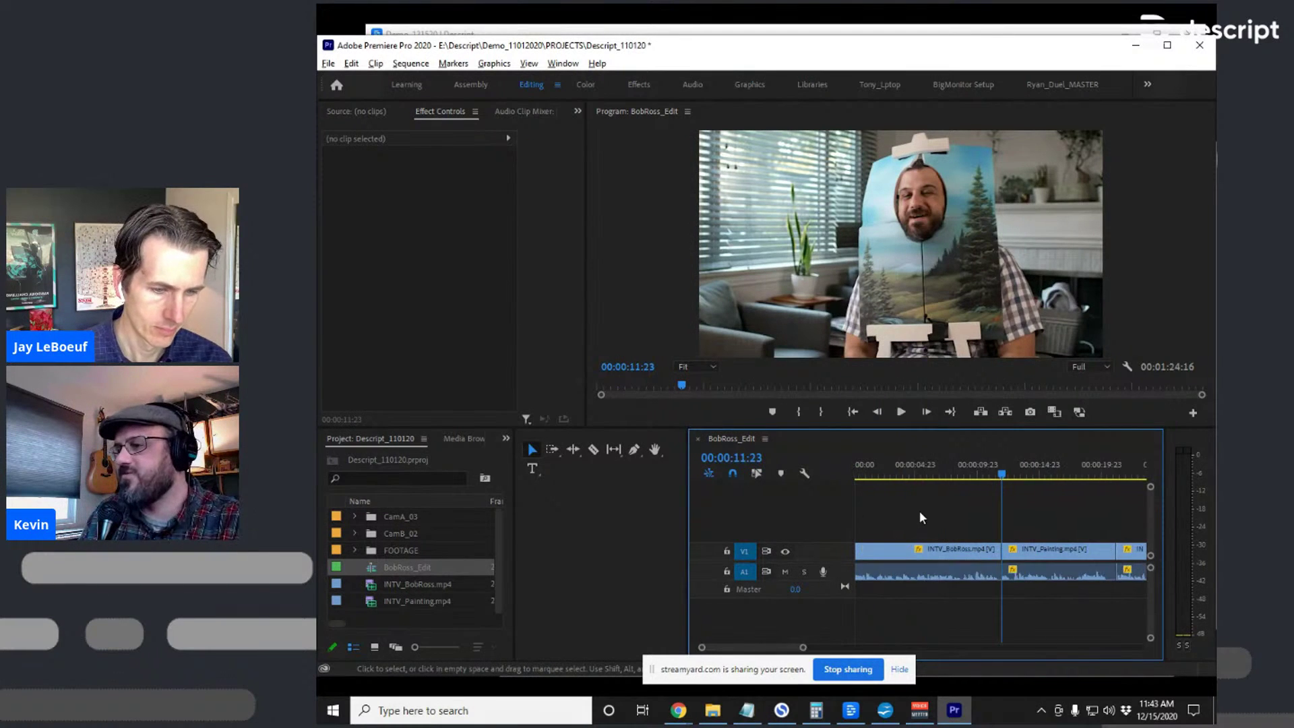
key("minus")
key("minus")
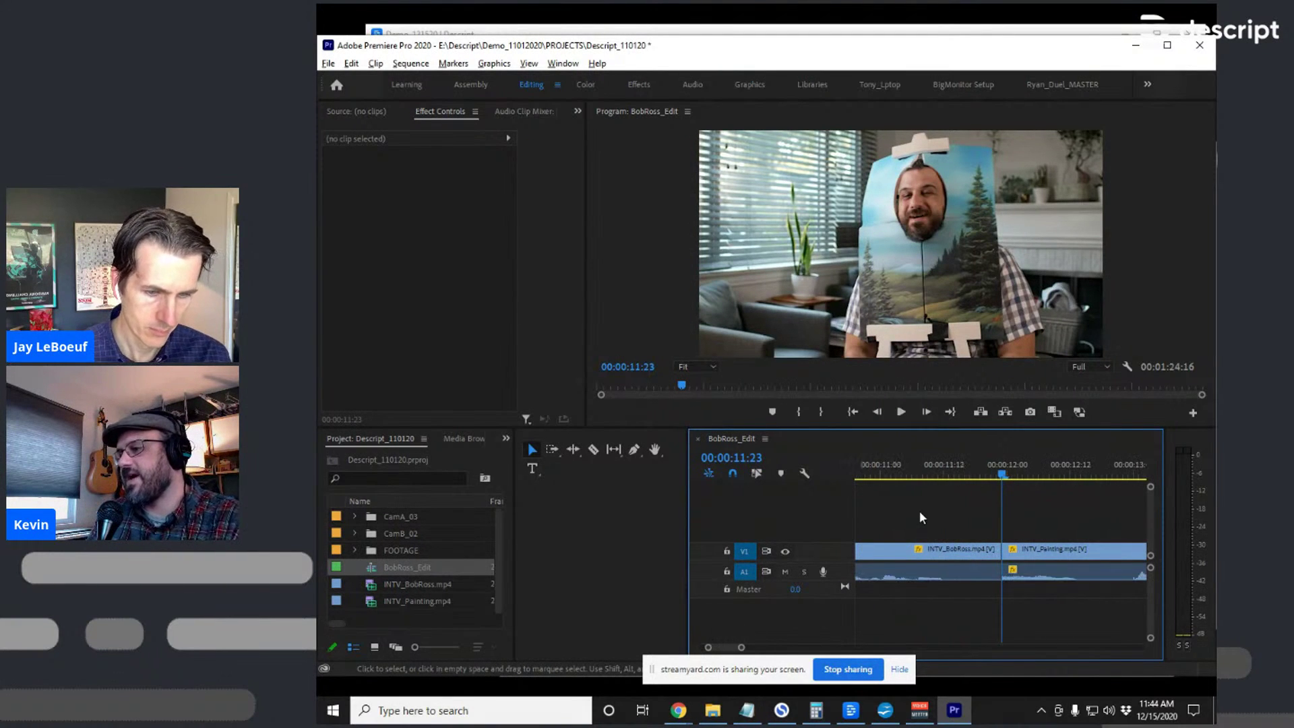
Try to open a small gap at the cut before the first INTV_Painting clip, and undo the change
left_click(1081, 573)
key("ctrl+Left")
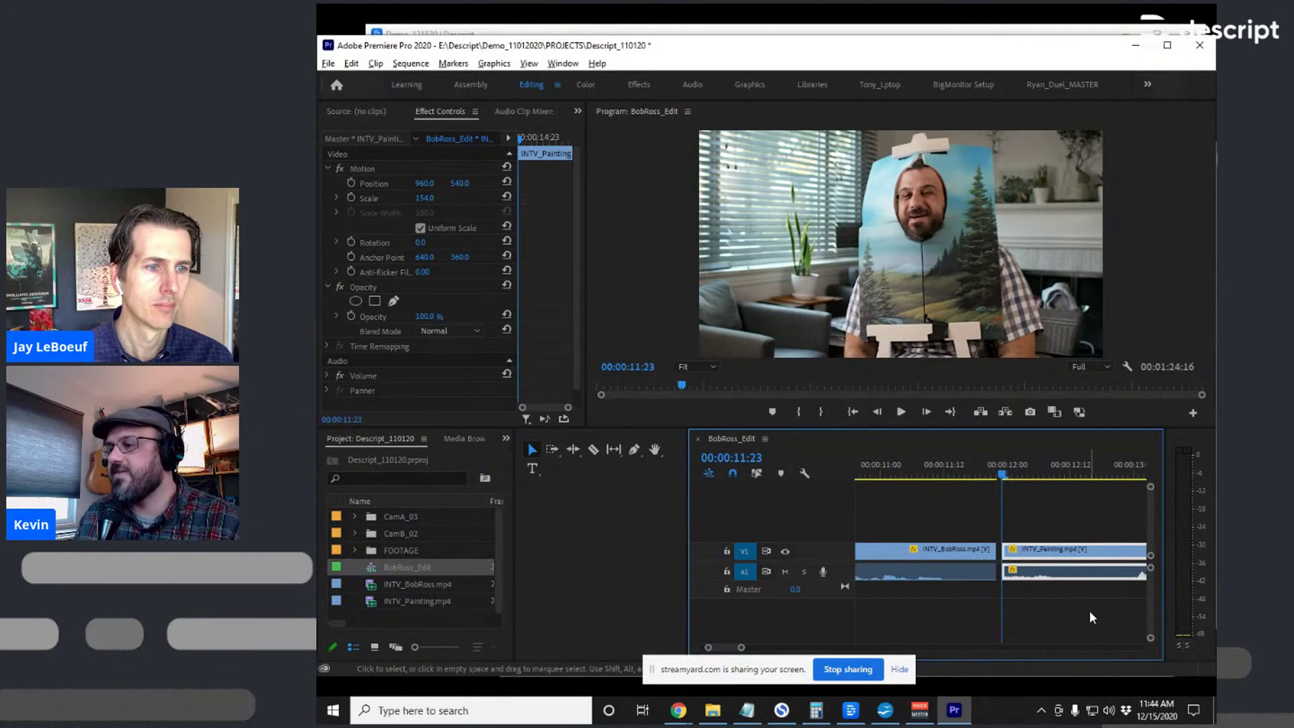
key("ctrl+z")
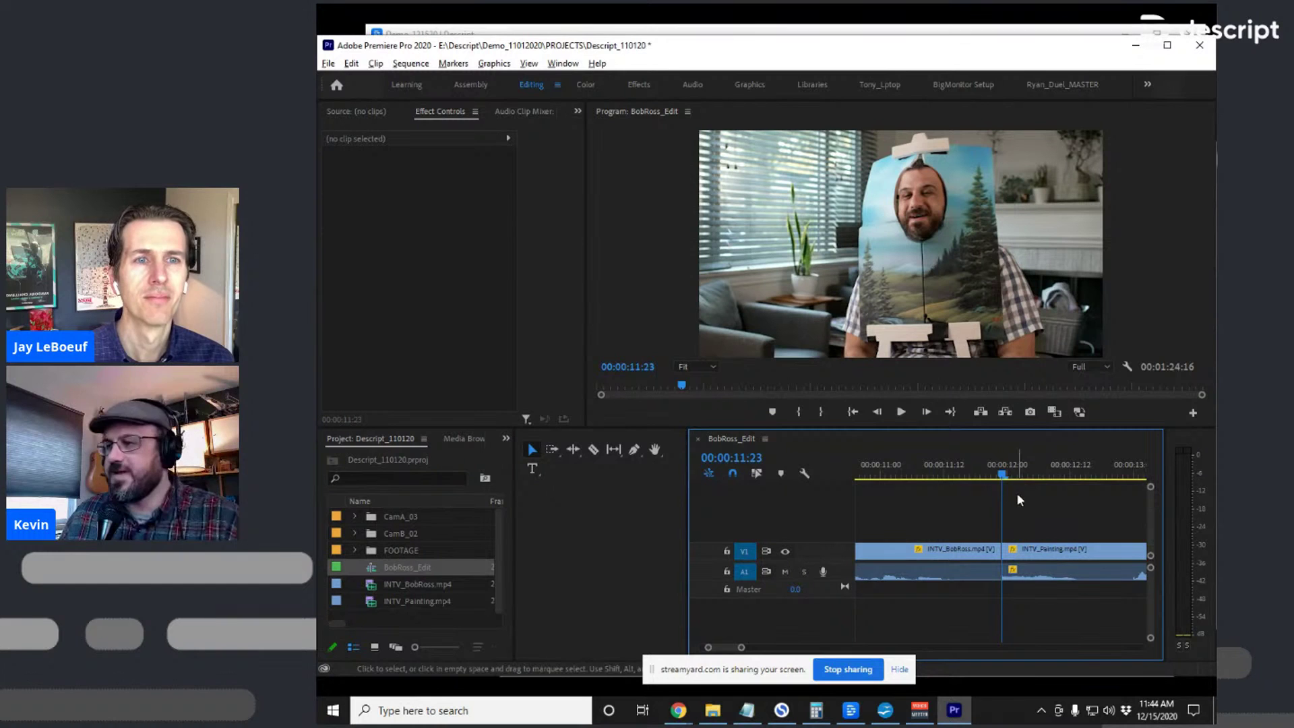
Review the sequence's clips around 00:00:33:06 and point out the separate audio clips beneath the video
key("minus")
key("minus")
key("minus")
left_click(988, 472)
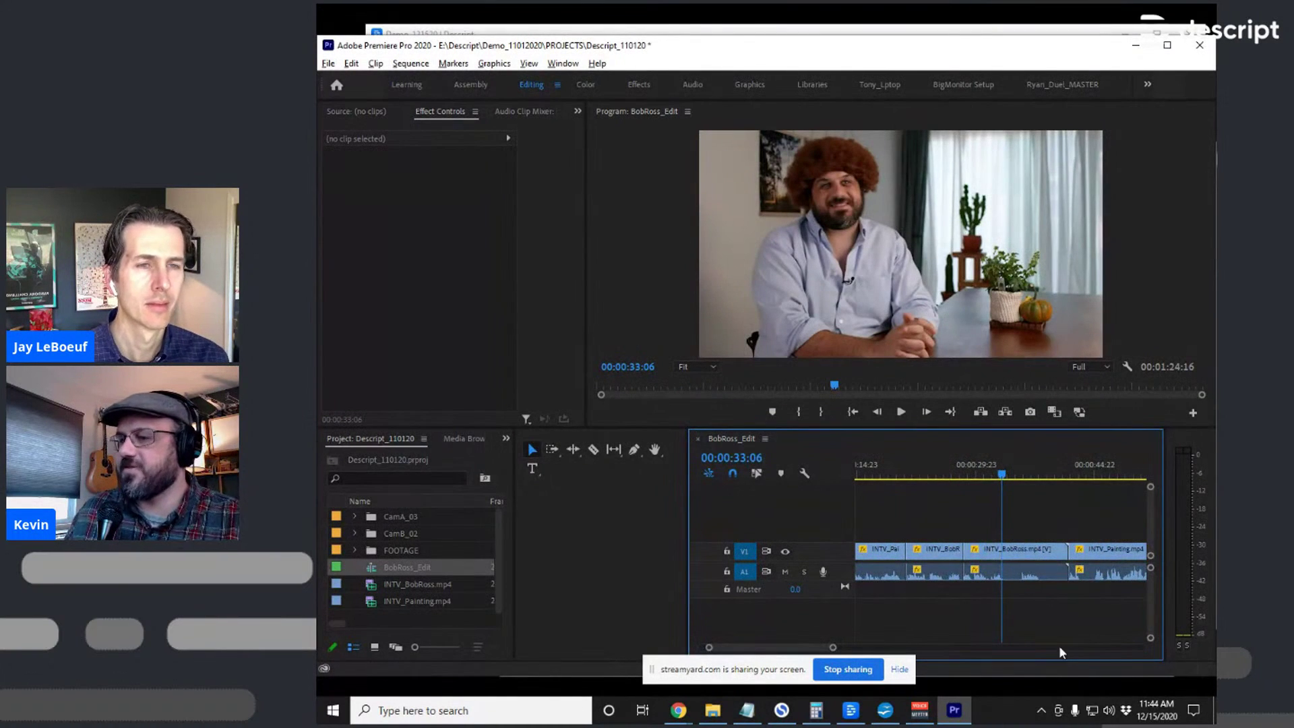
left_click_drag(1082, 585, 885, 583)
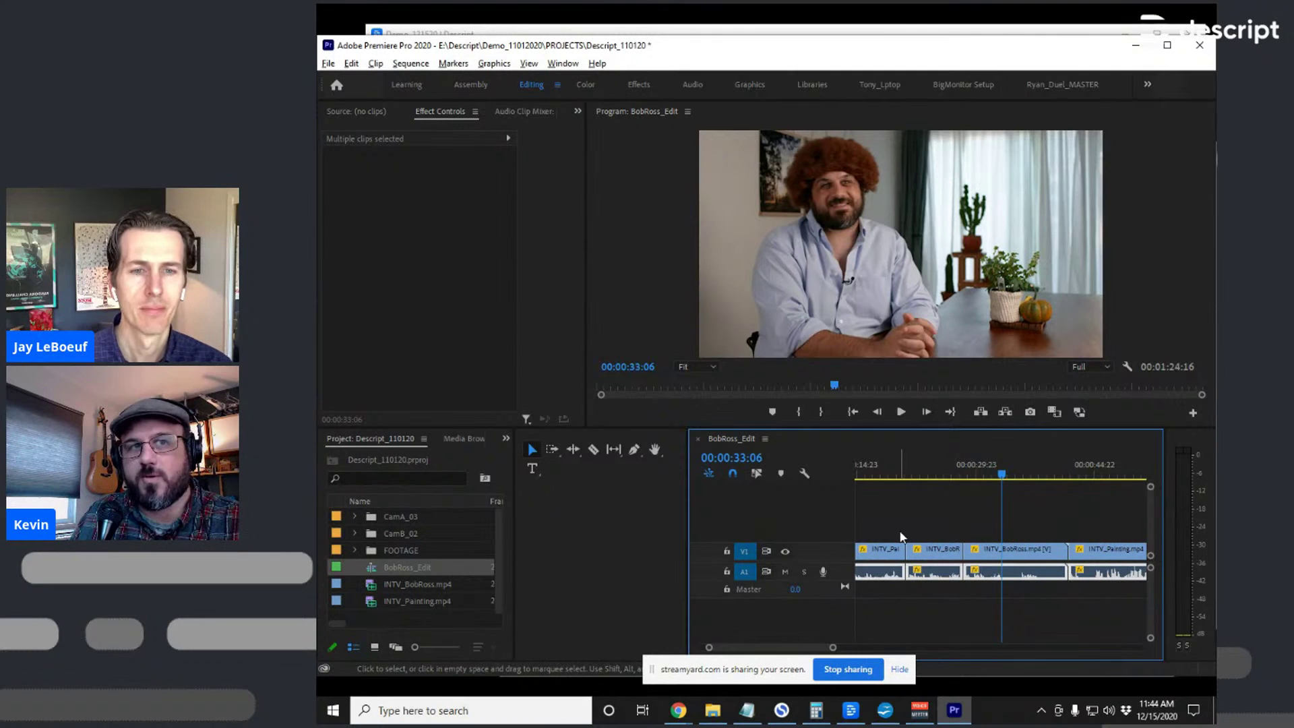
left_click(1016, 504)
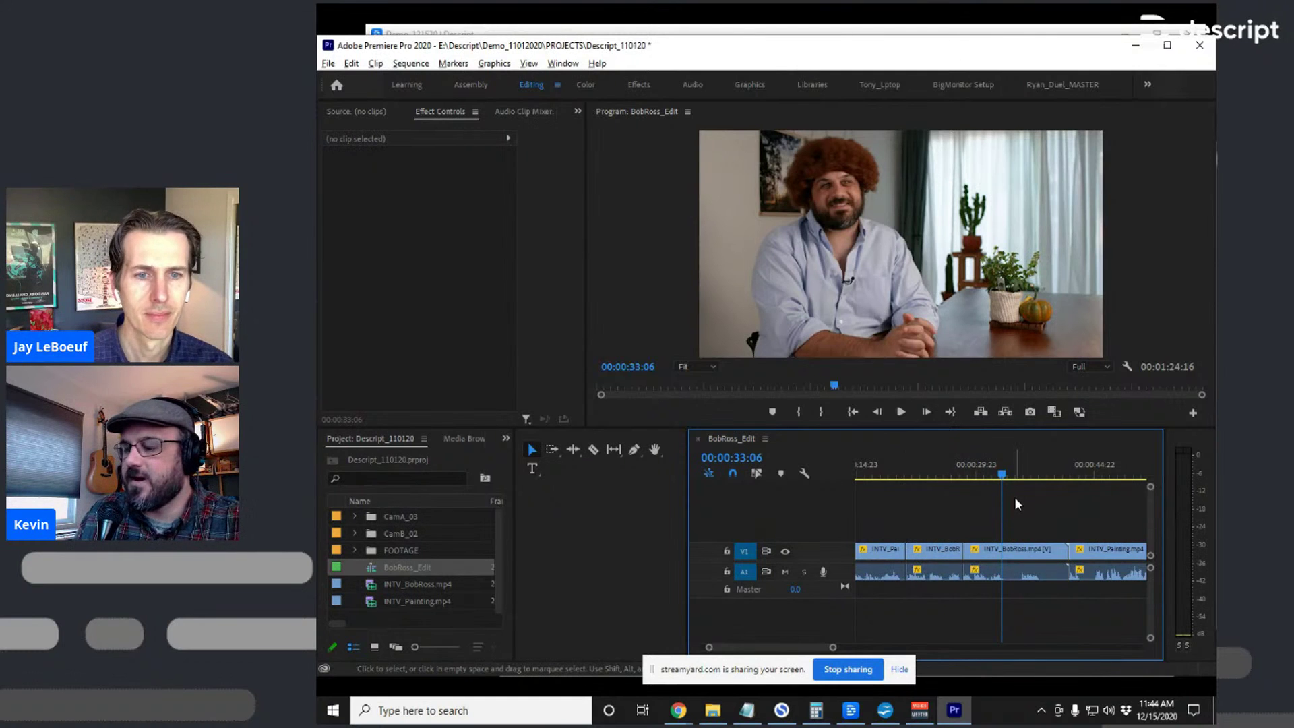
key("minus")
key("minus")
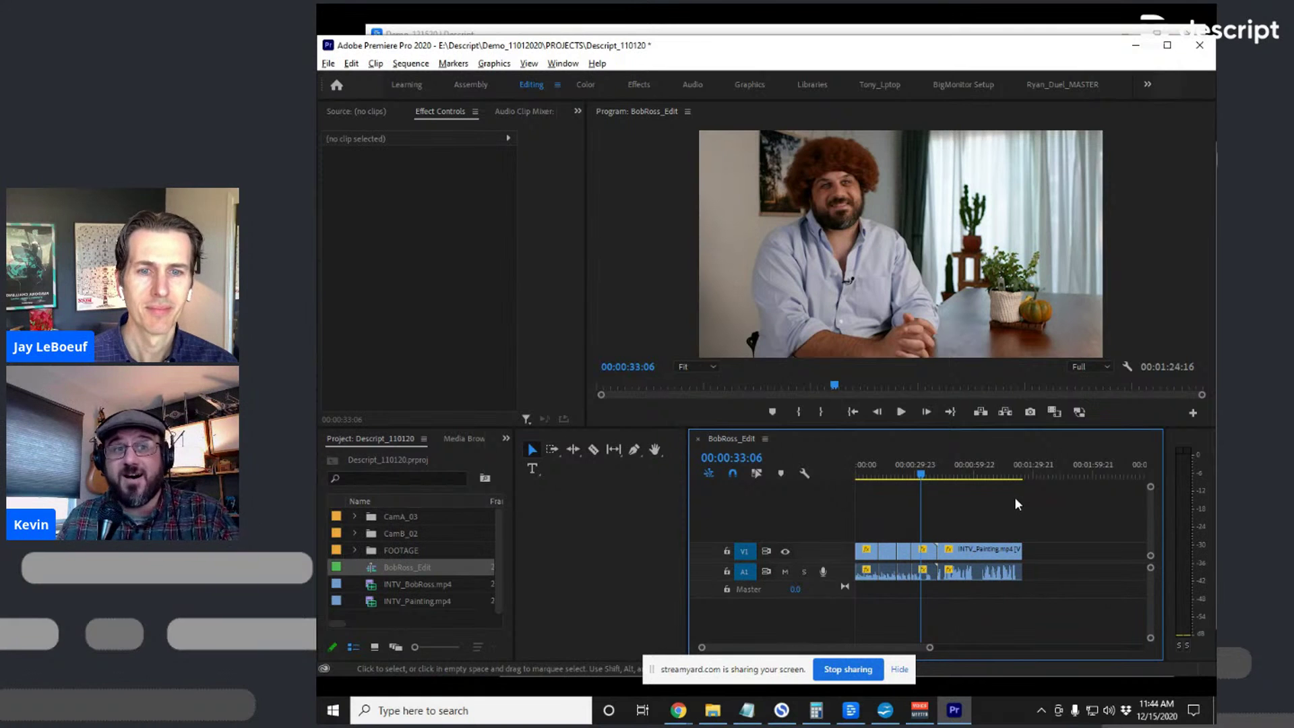
key("minus")
key("minus")
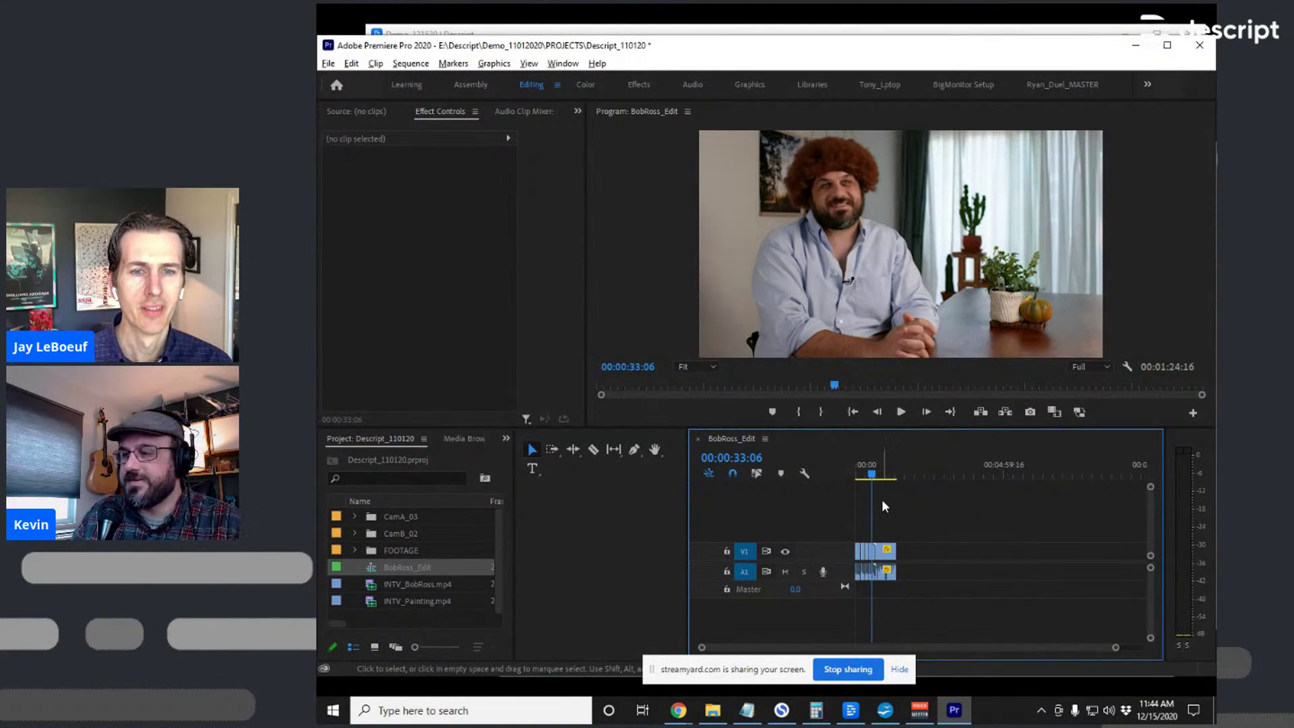
key("equal")
key("equal")
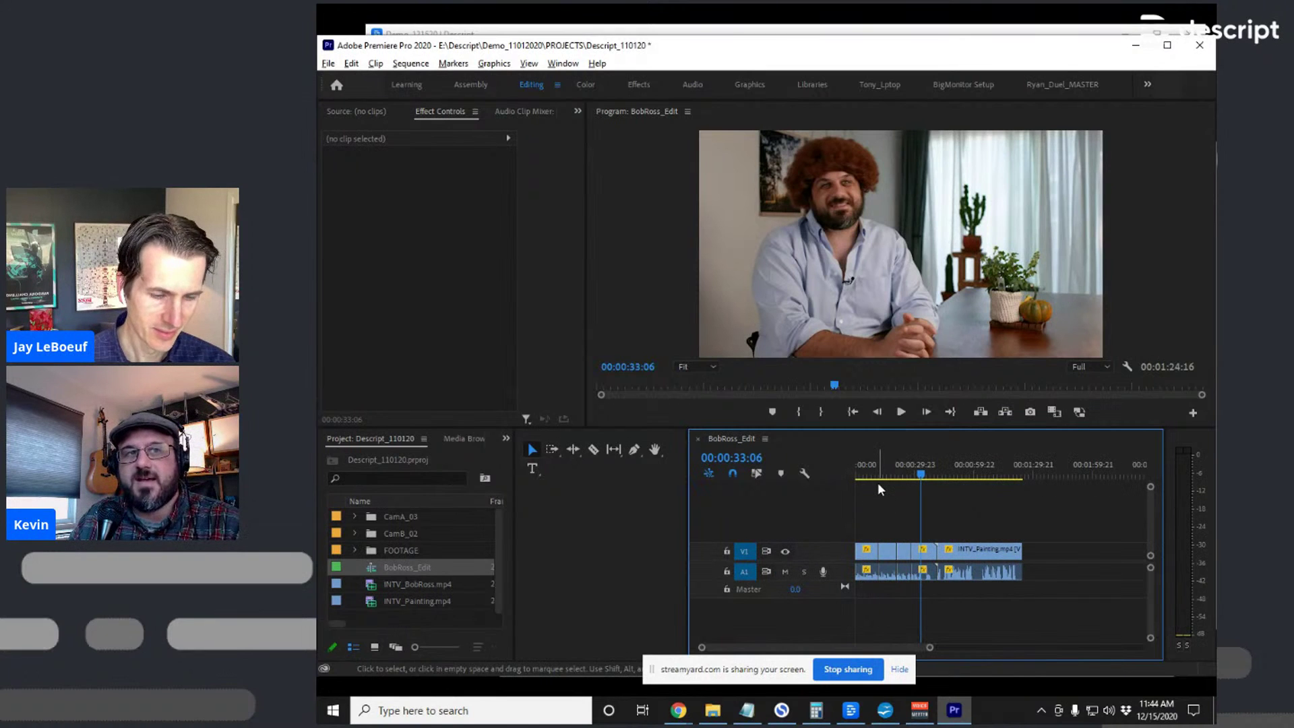
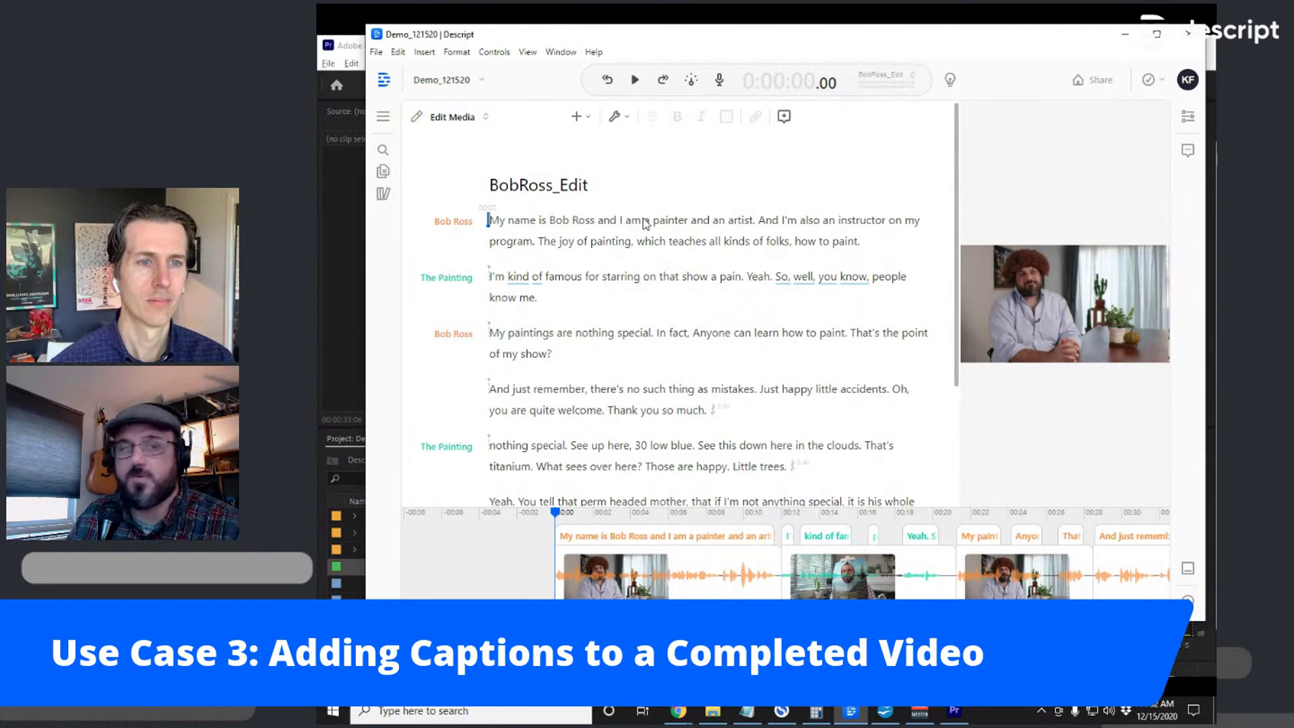
Look over the BobRoss_Edit transcript in Correct Text mode and return to Edit Media mode
left_click(450, 117)
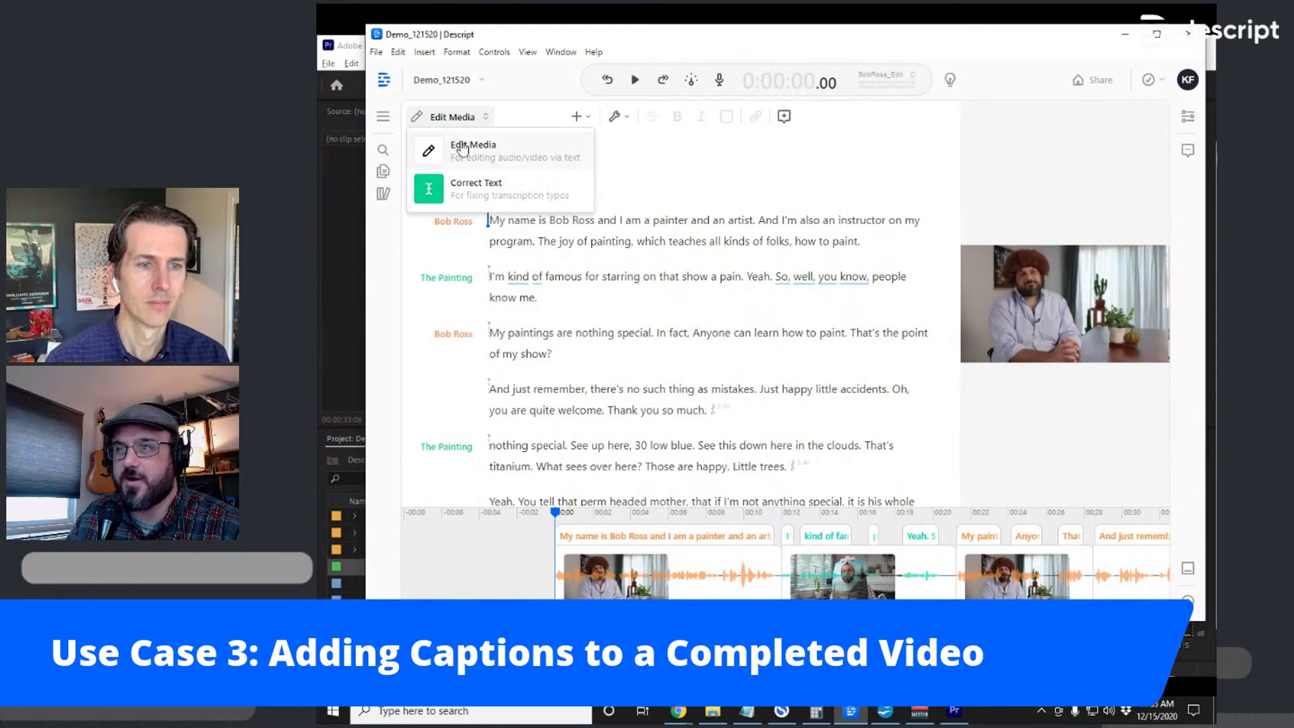
left_click(470, 196)
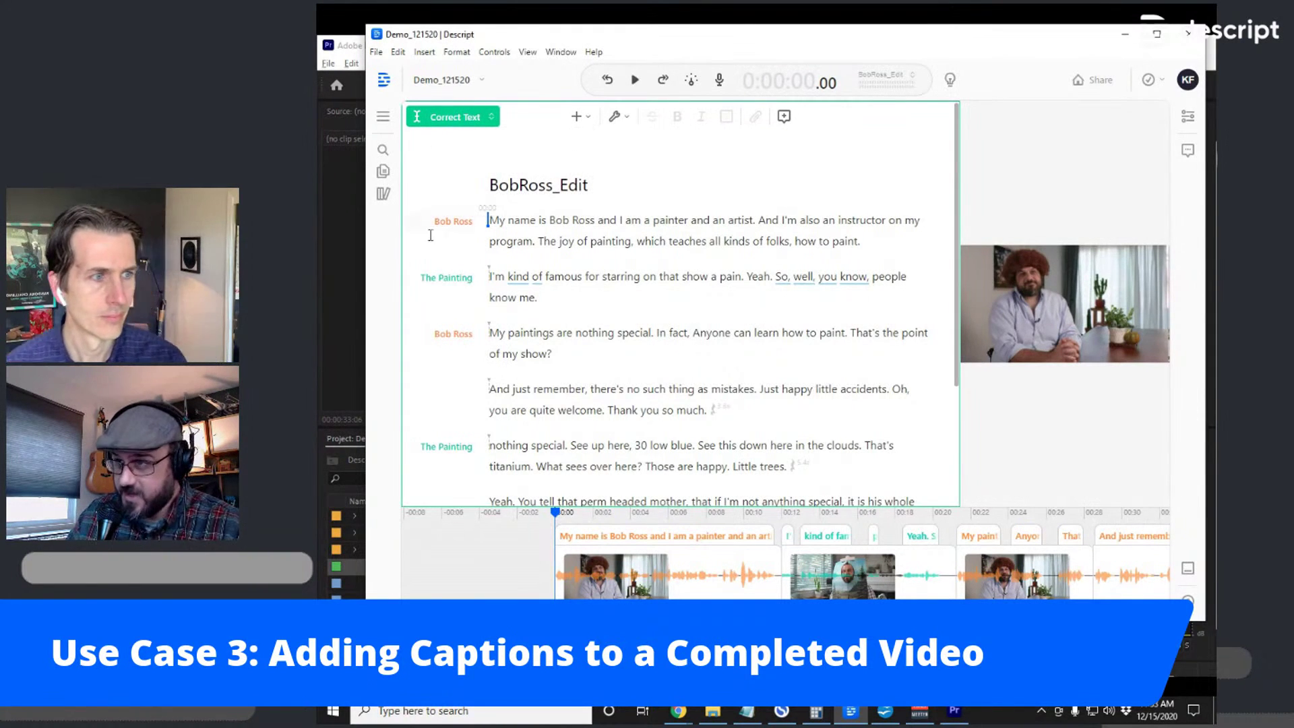
scroll(779, 323, "down", 3)
scroll(779, 299, "up", 3)
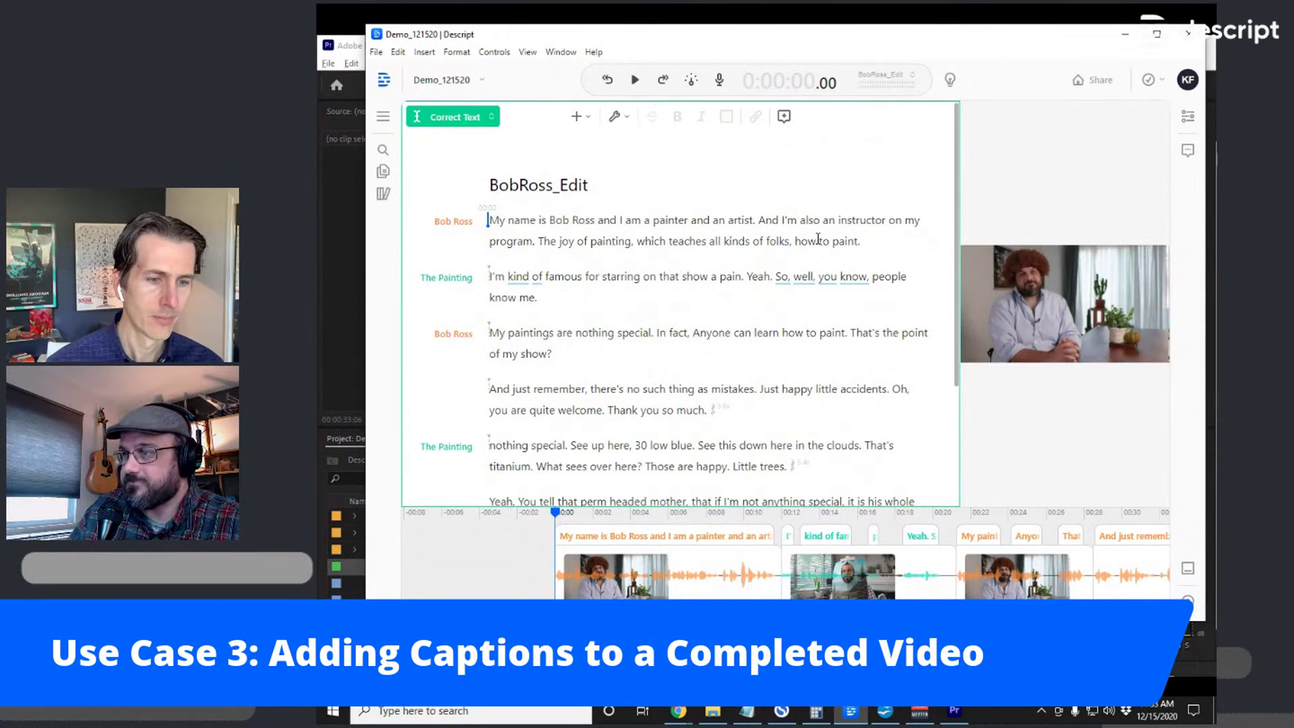
scroll(694, 205, "down", 1)
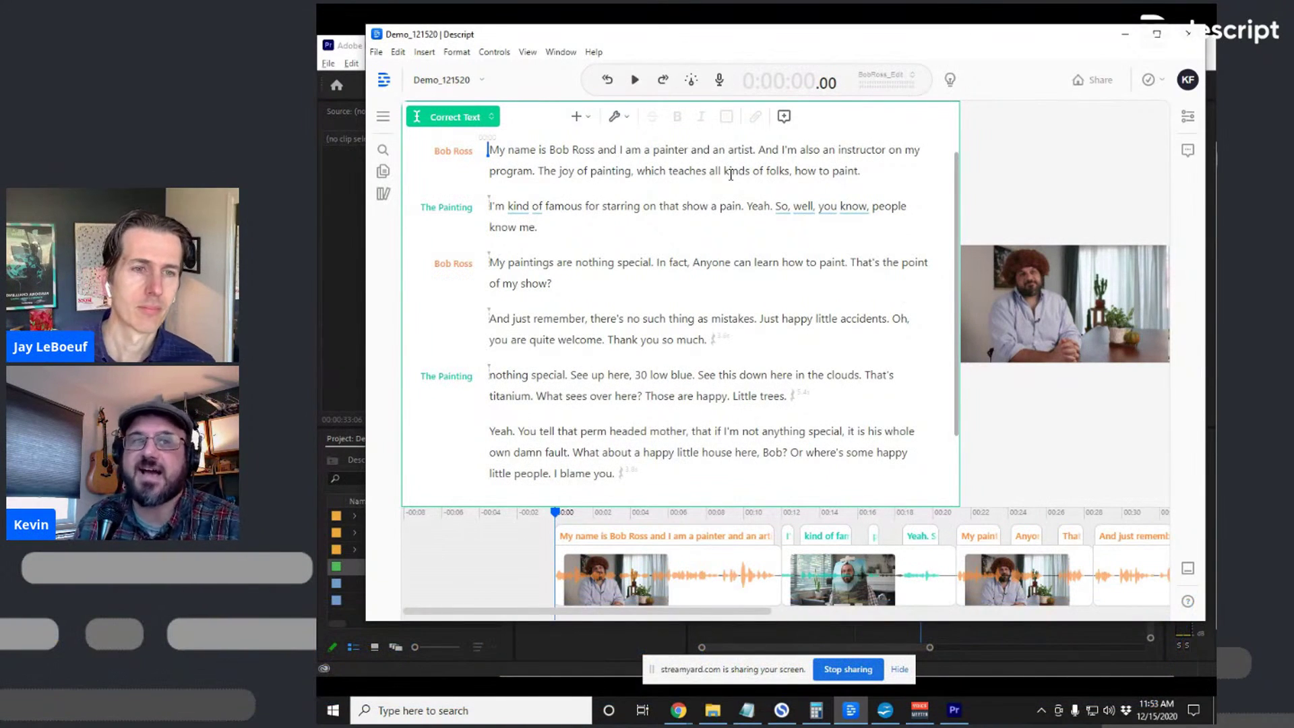
scroll(742, 182, "up", 1)
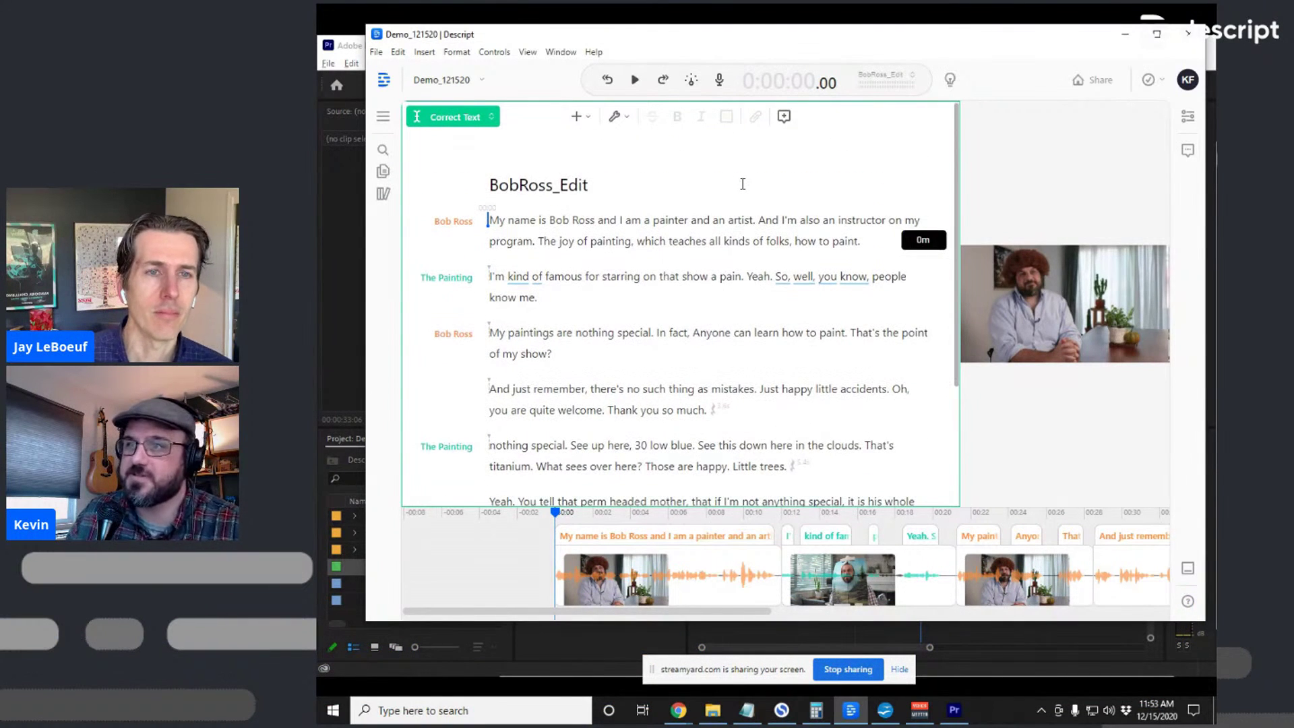
left_click(461, 118)
left_click(472, 139)
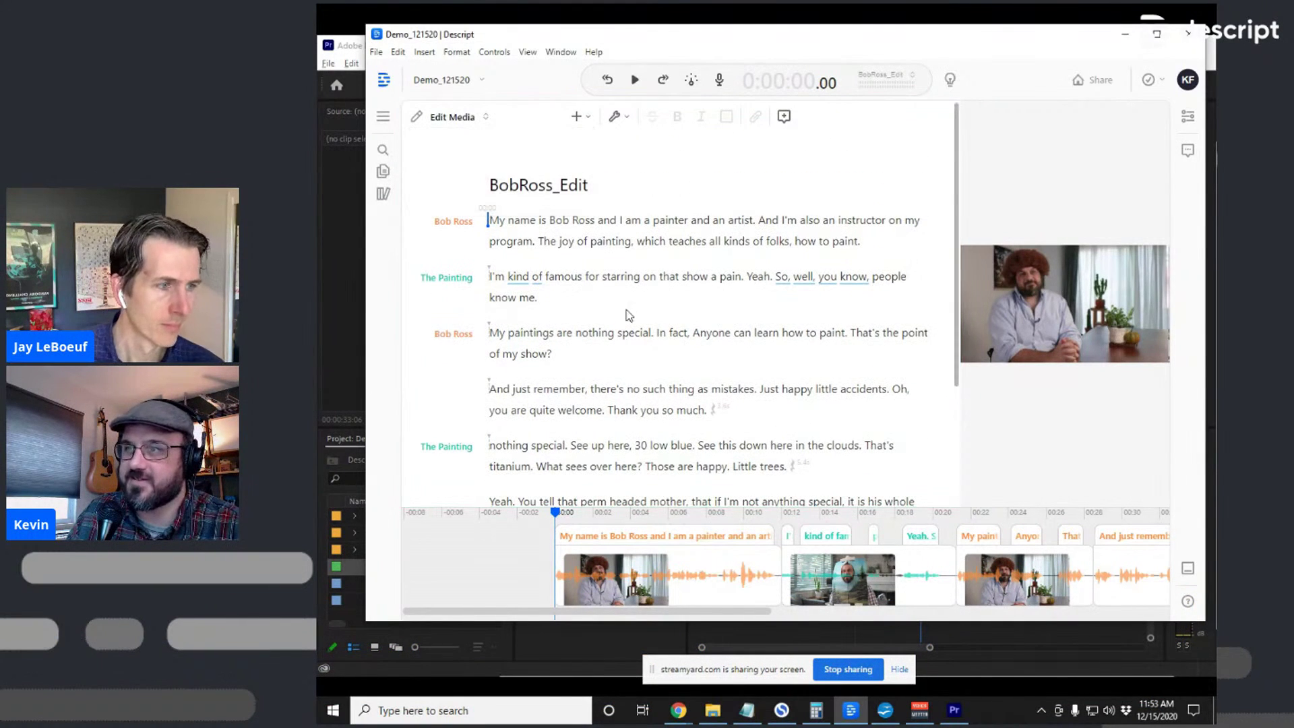
Insert Fancy Captions at the beginning of the BobRoss_Edit script
left_click(586, 119)
scroll(831, 384, "down", 3)
scroll(831, 384, "up", 3)
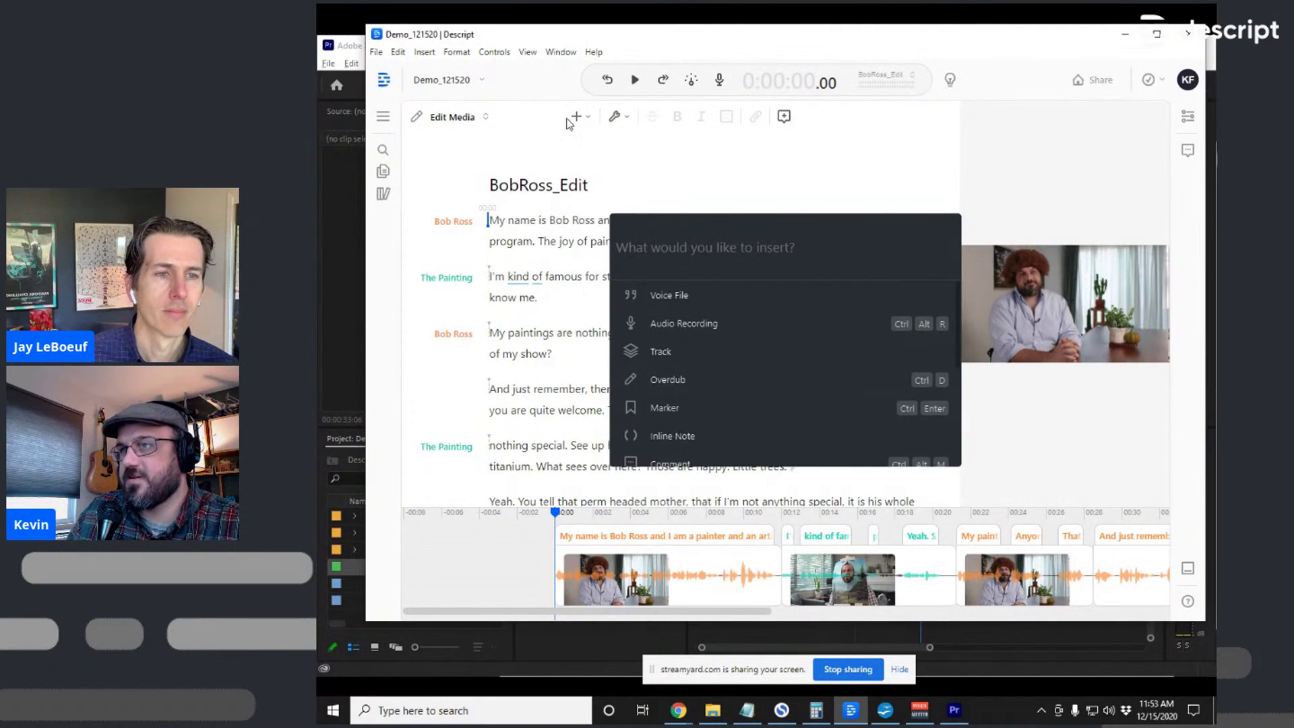
scroll(799, 401, "down", 3)
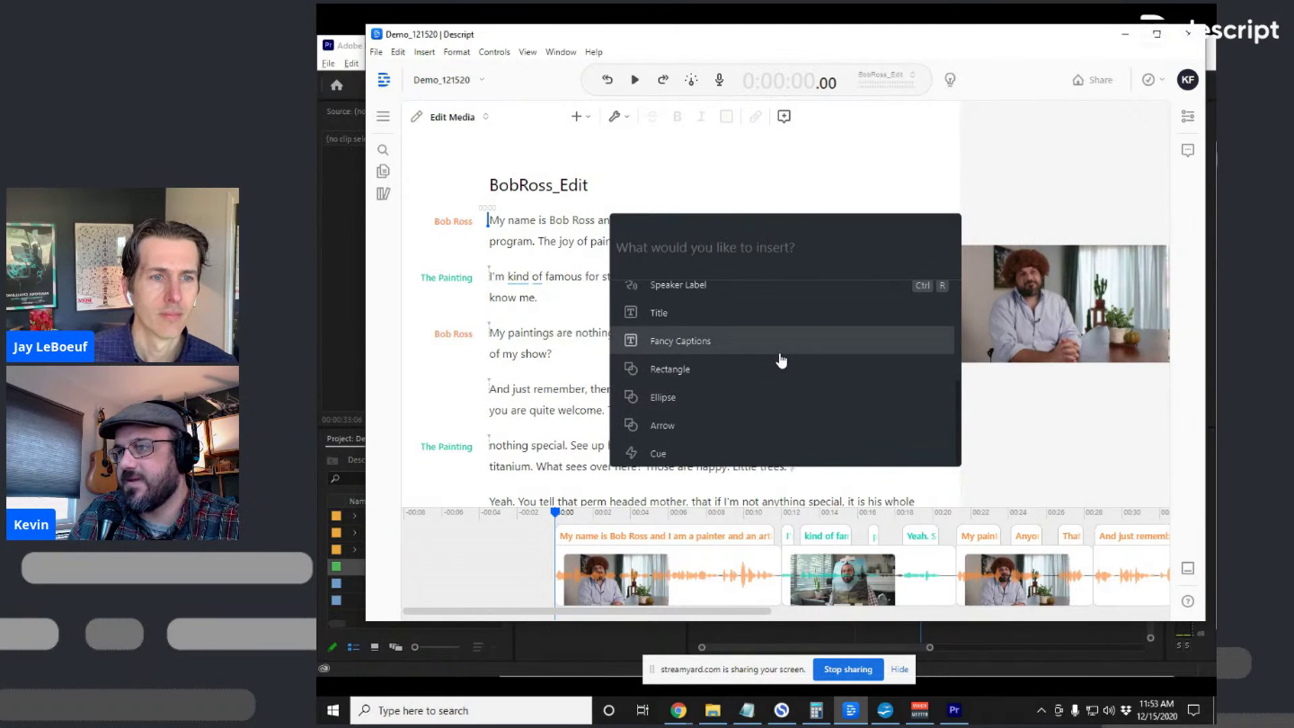
left_click(686, 349)
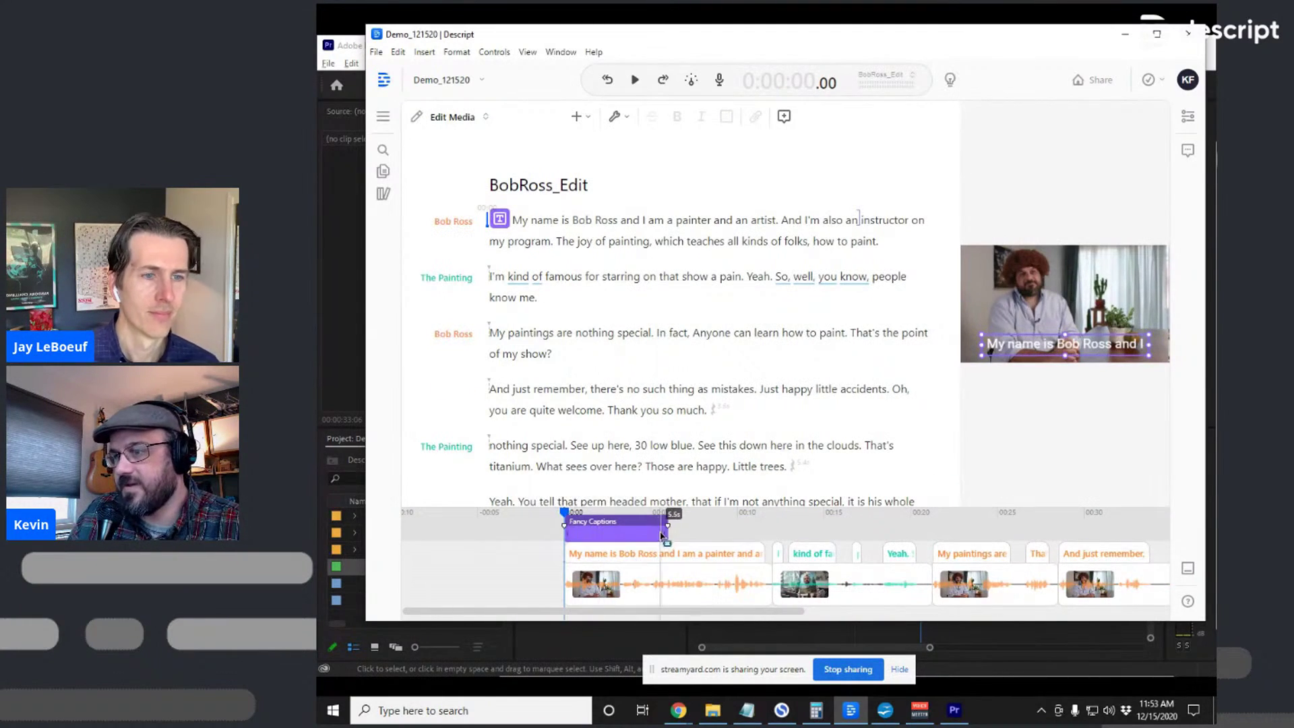
Extend the Fancy Captions clip to the end of the last video clip and enlarge the video preview
scroll(662, 535, "down", 3)
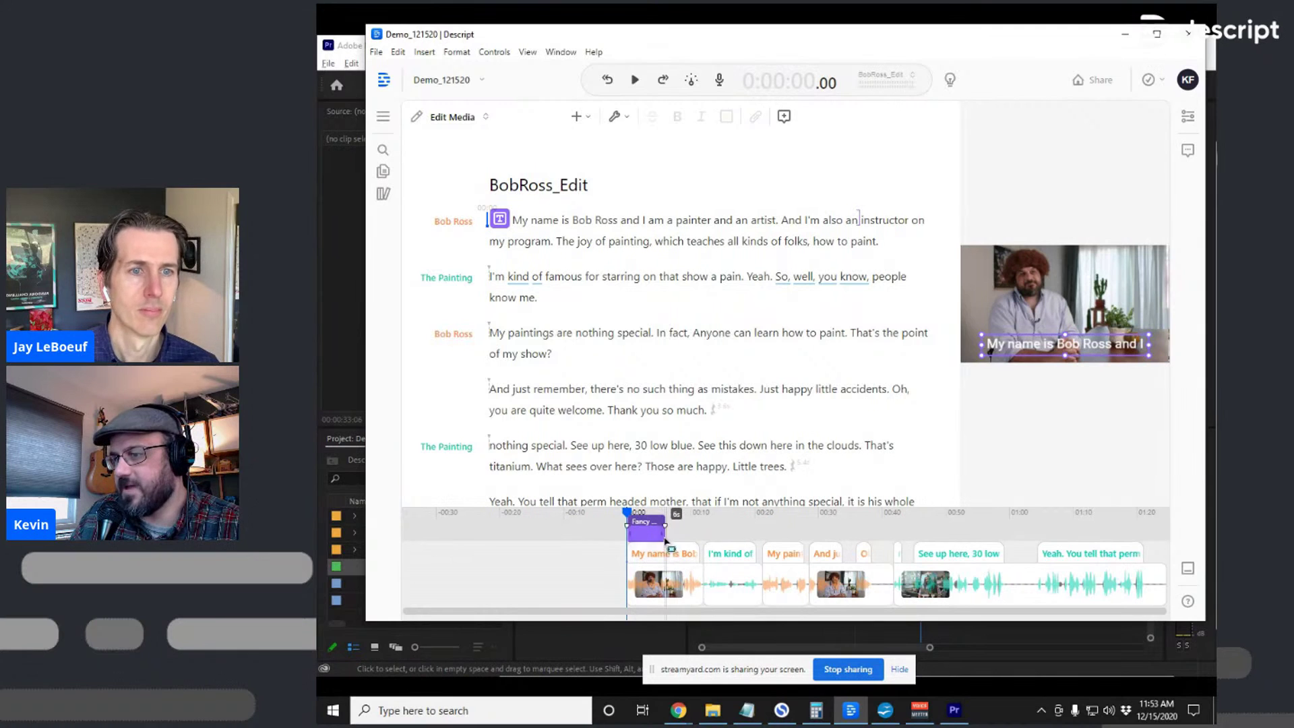
left_click_drag(665, 535, 1158, 536)
scroll(1155, 536, "down", 3)
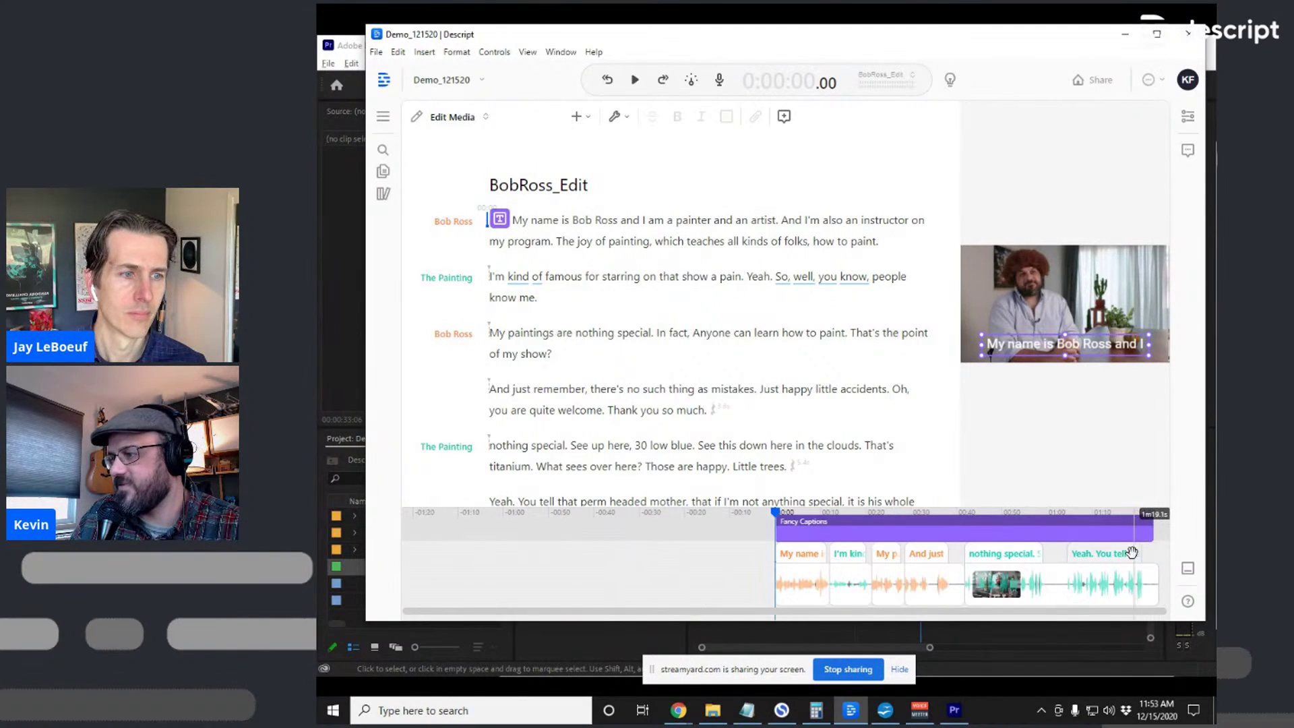
scroll(1023, 593, "right", 3)
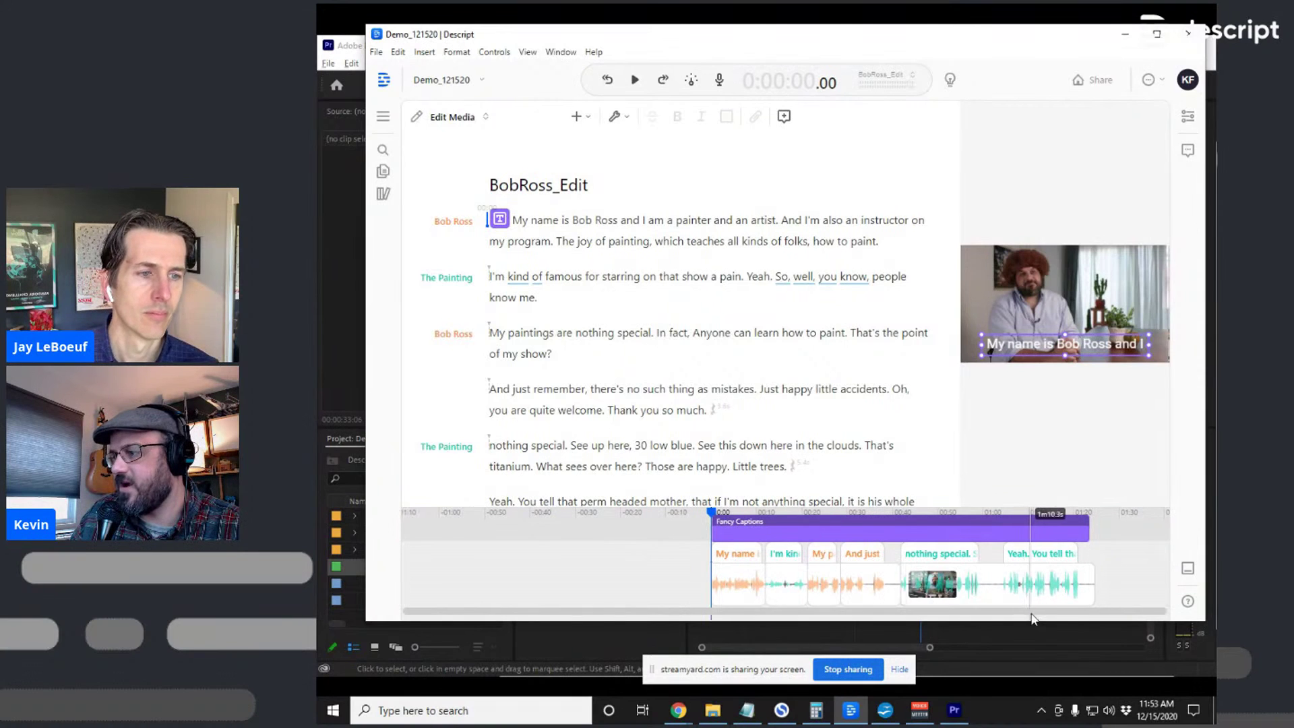
left_click_drag(928, 532, 934, 532)
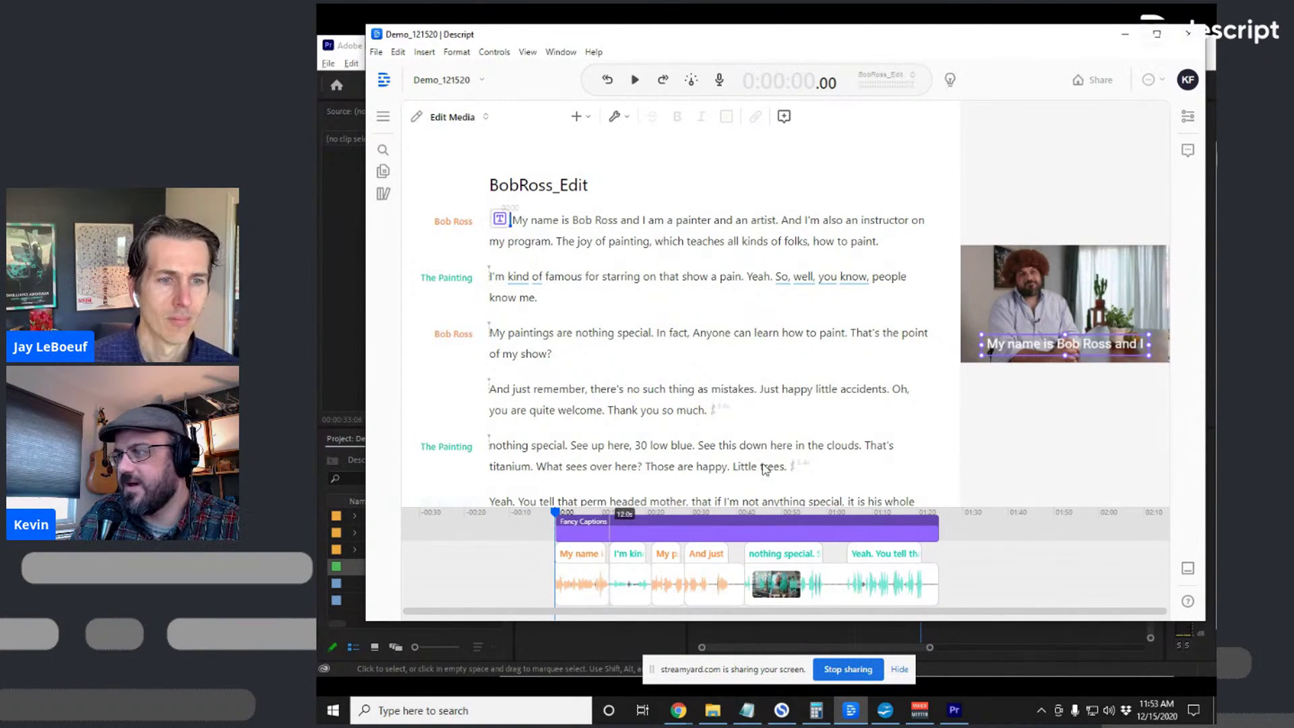
left_click_drag(961, 318, 788, 448)
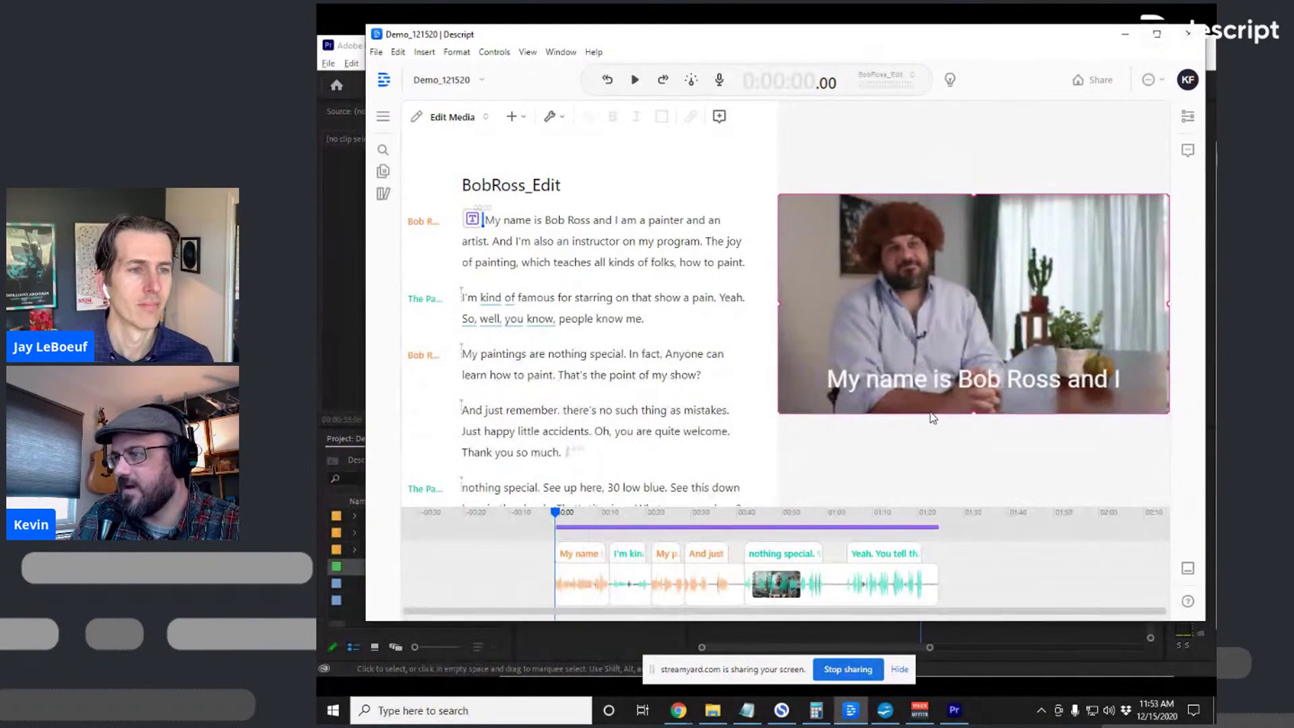
Give the Fancy Captions a black background color (000000) with an alpha of 80
left_click(678, 531)
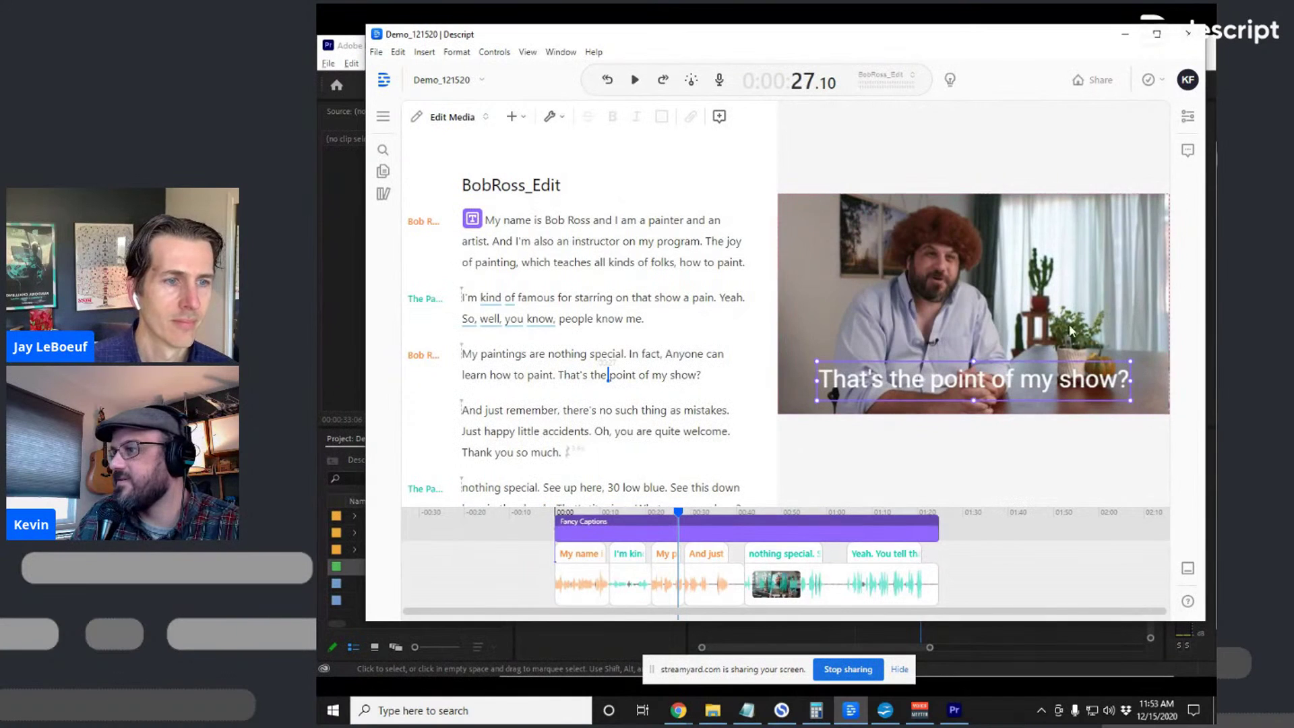
left_click(1187, 121)
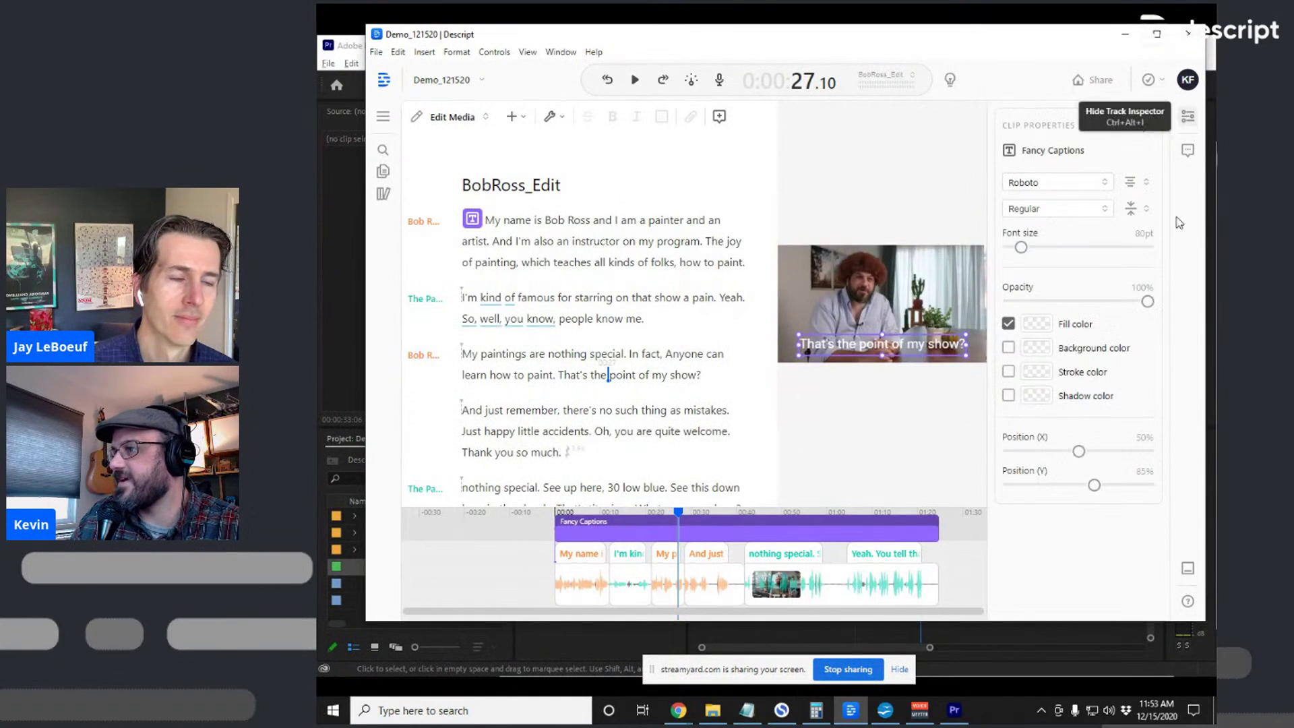
left_click(1009, 349)
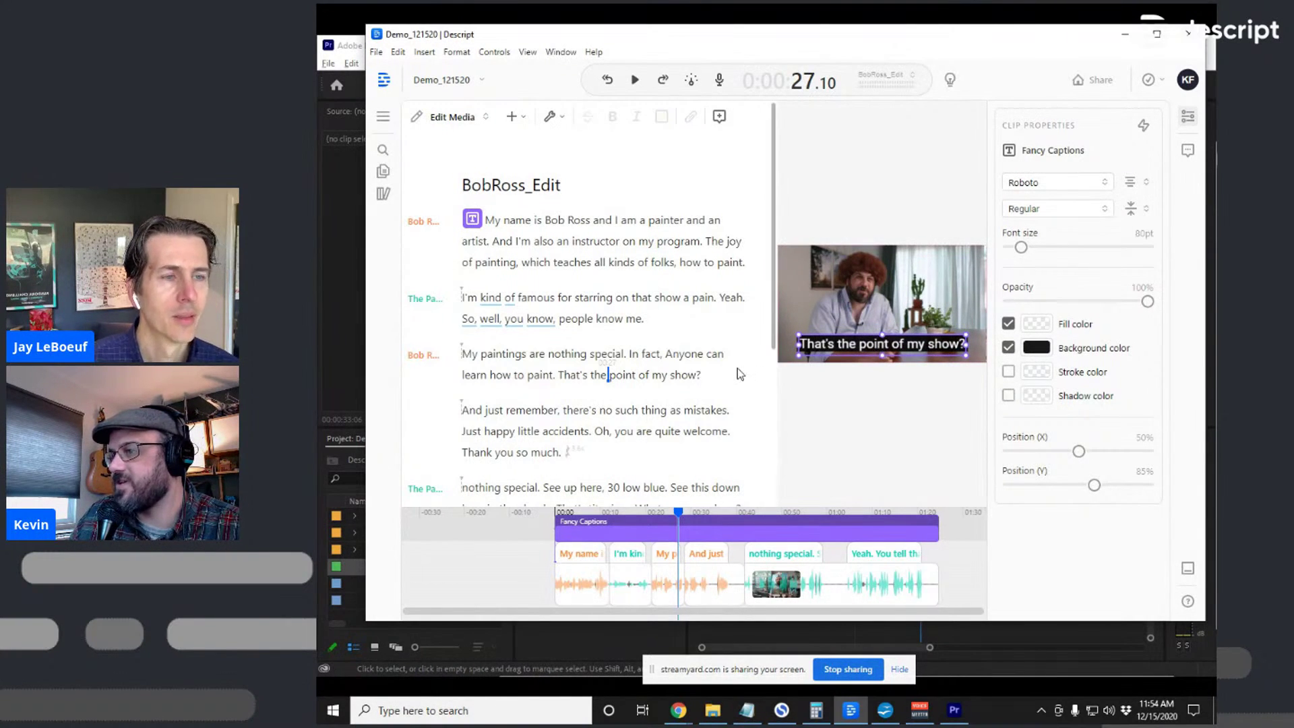
left_click(1036, 349)
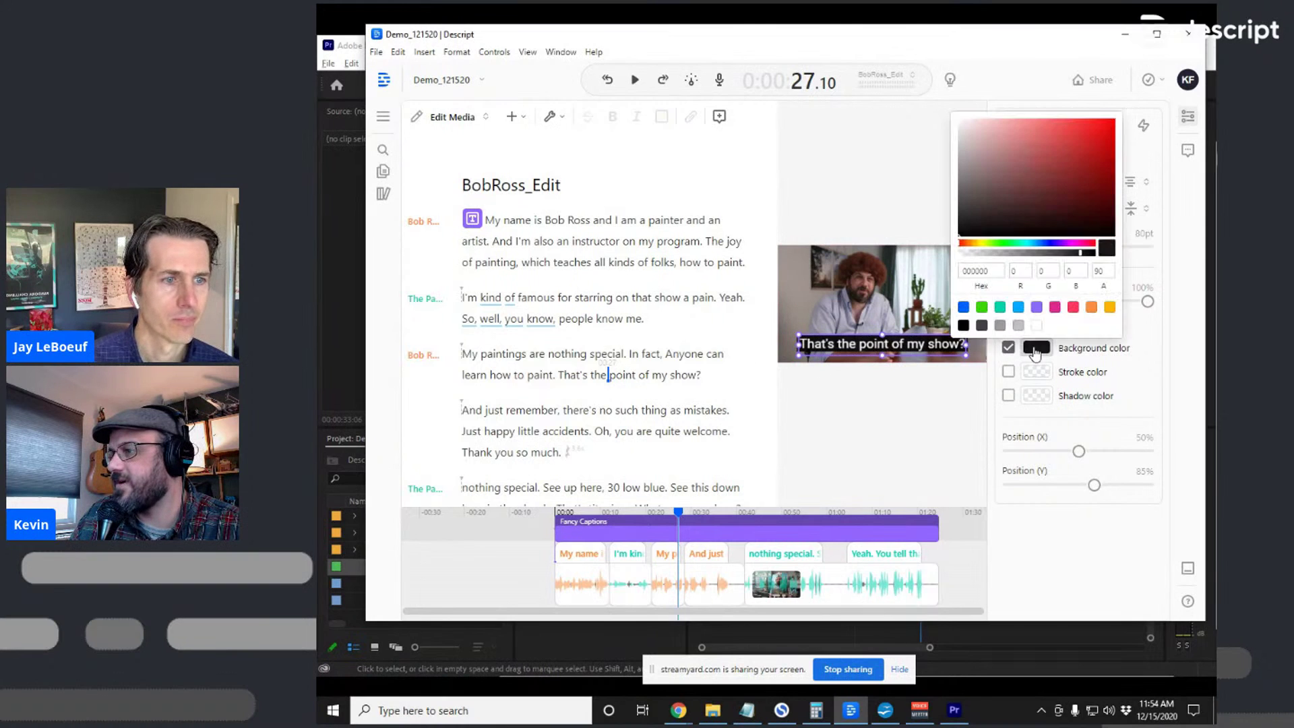
double_click(1103, 271)
type("80")
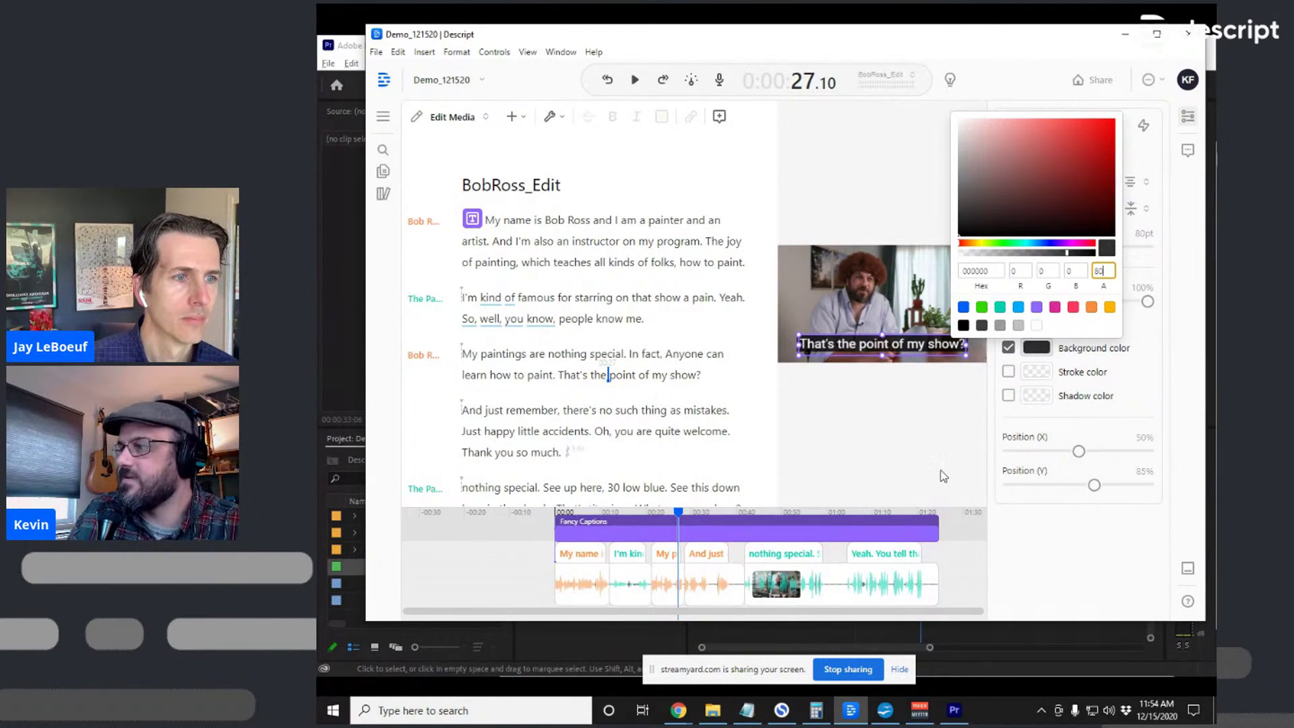
left_click(928, 474)
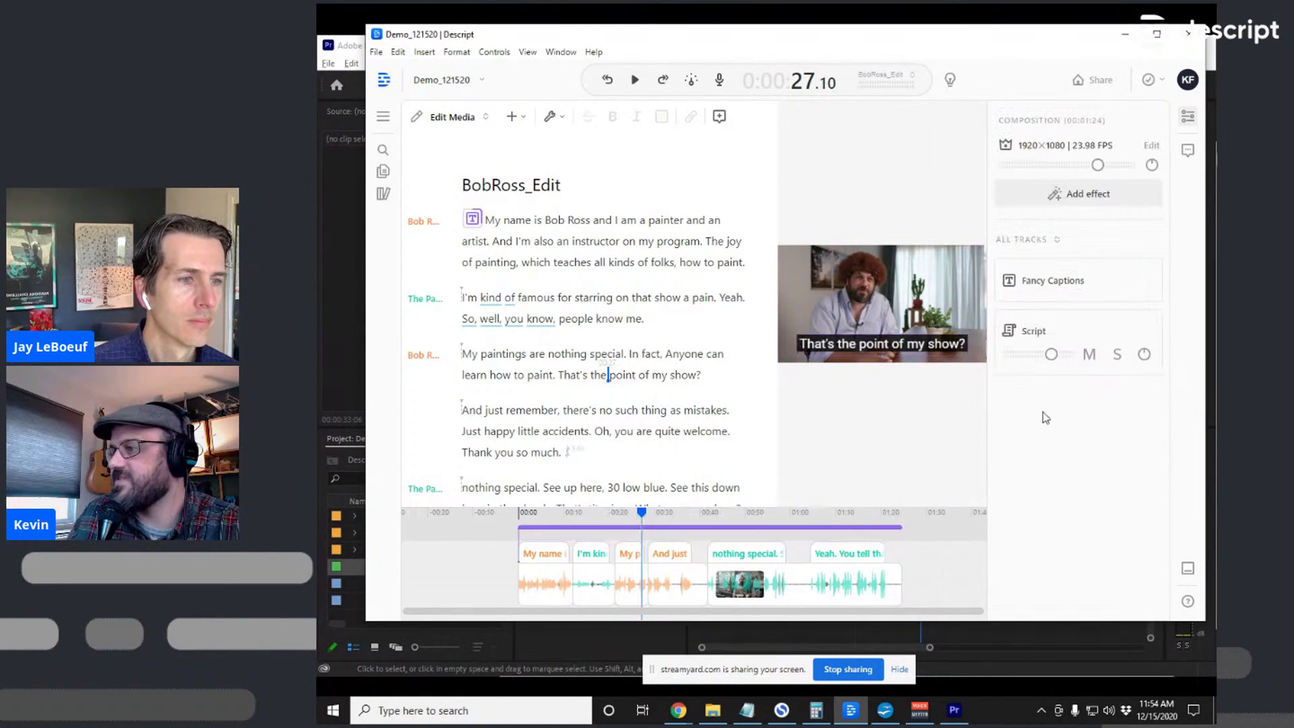
Set the Fancy Captions' font size to 42 pt and their font to Manrope
left_click(847, 531)
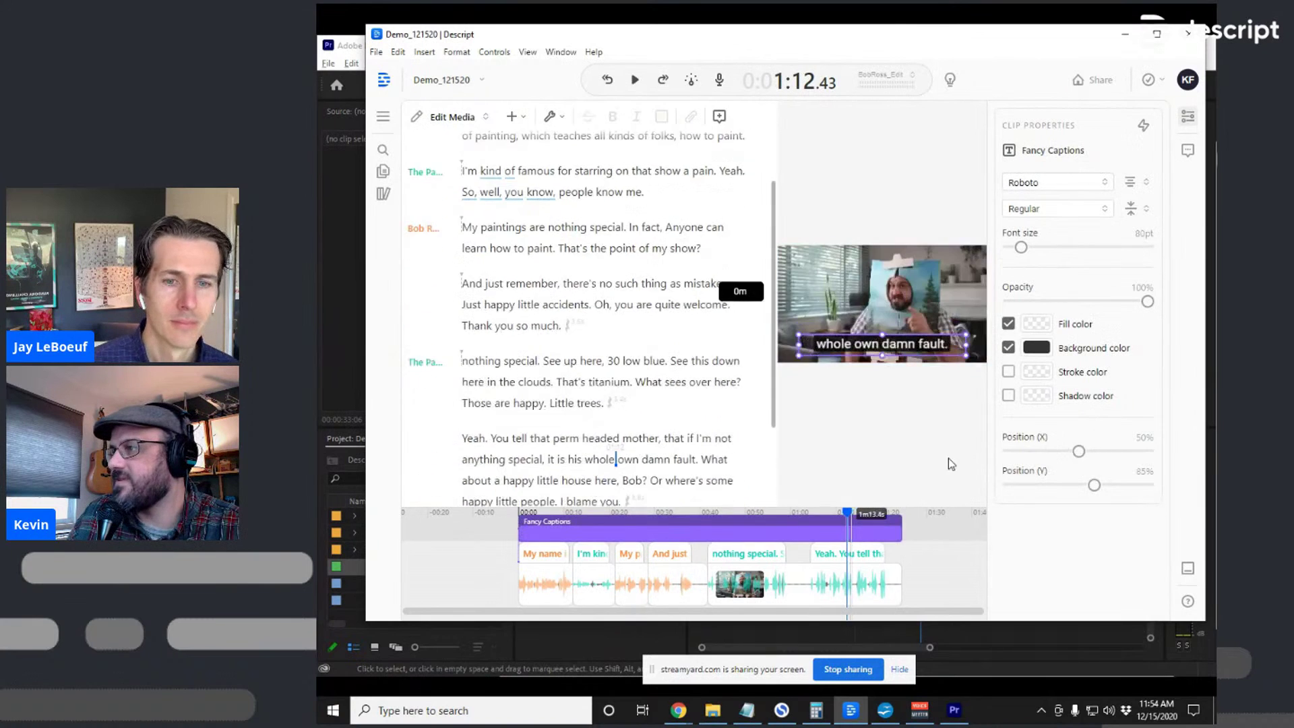
left_click_drag(1021, 247, 1017, 255)
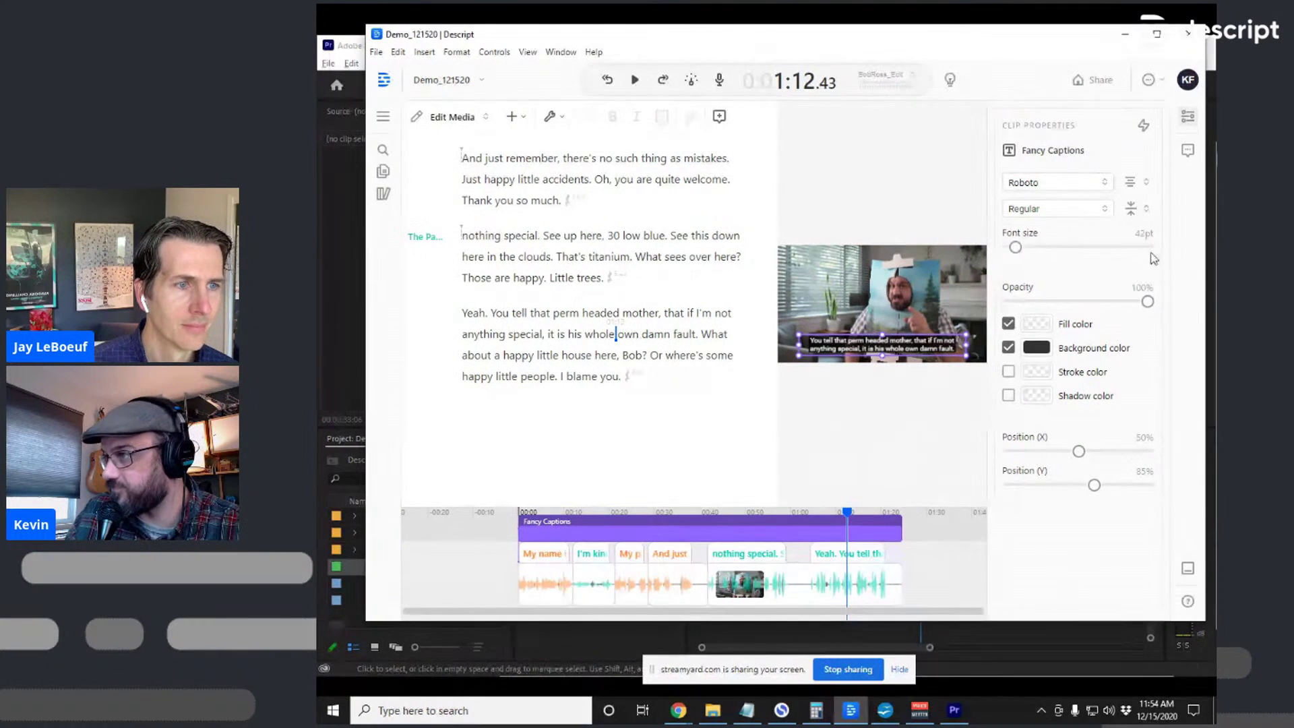
left_click(1054, 182)
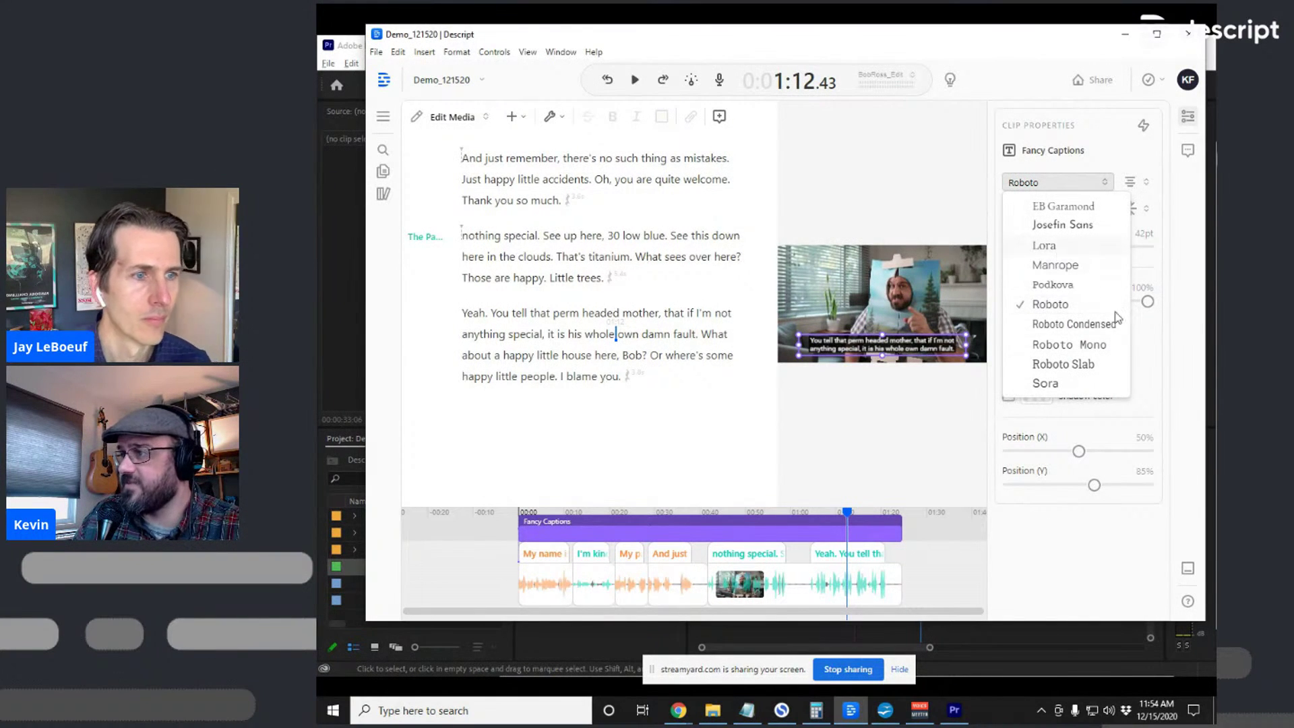
left_click(1064, 265)
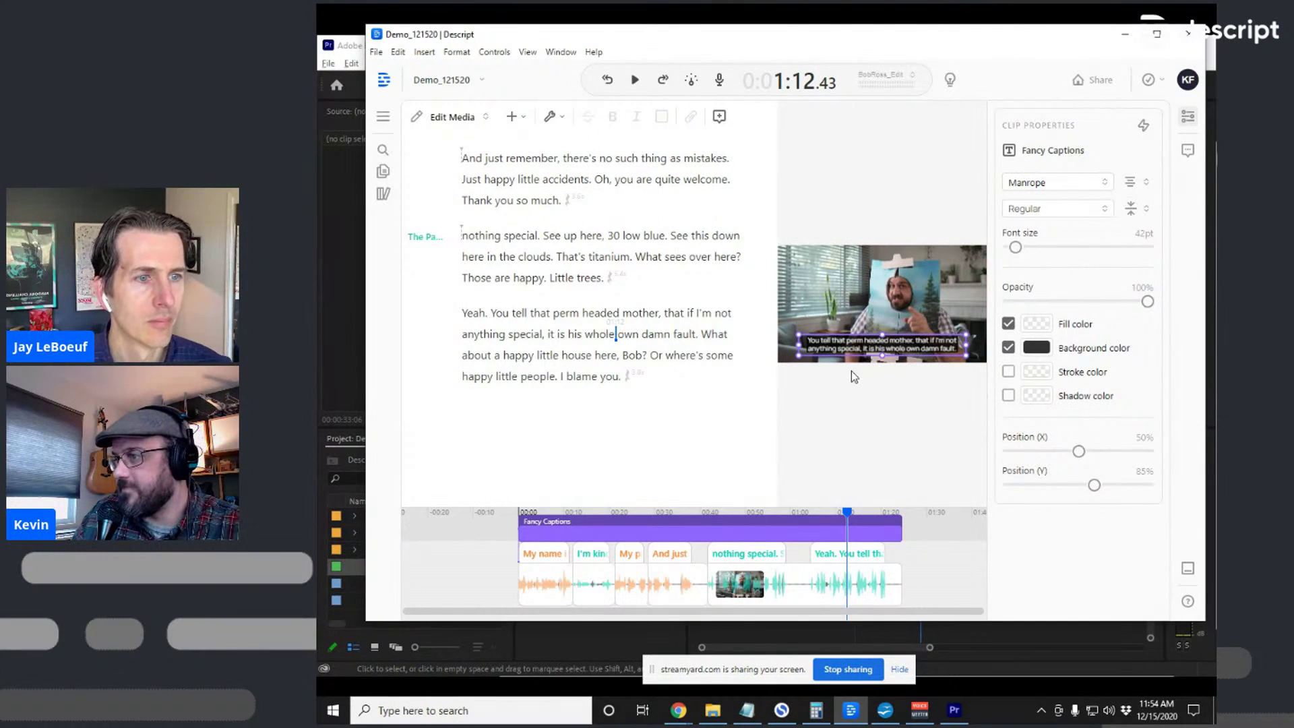
left_click(1104, 180)
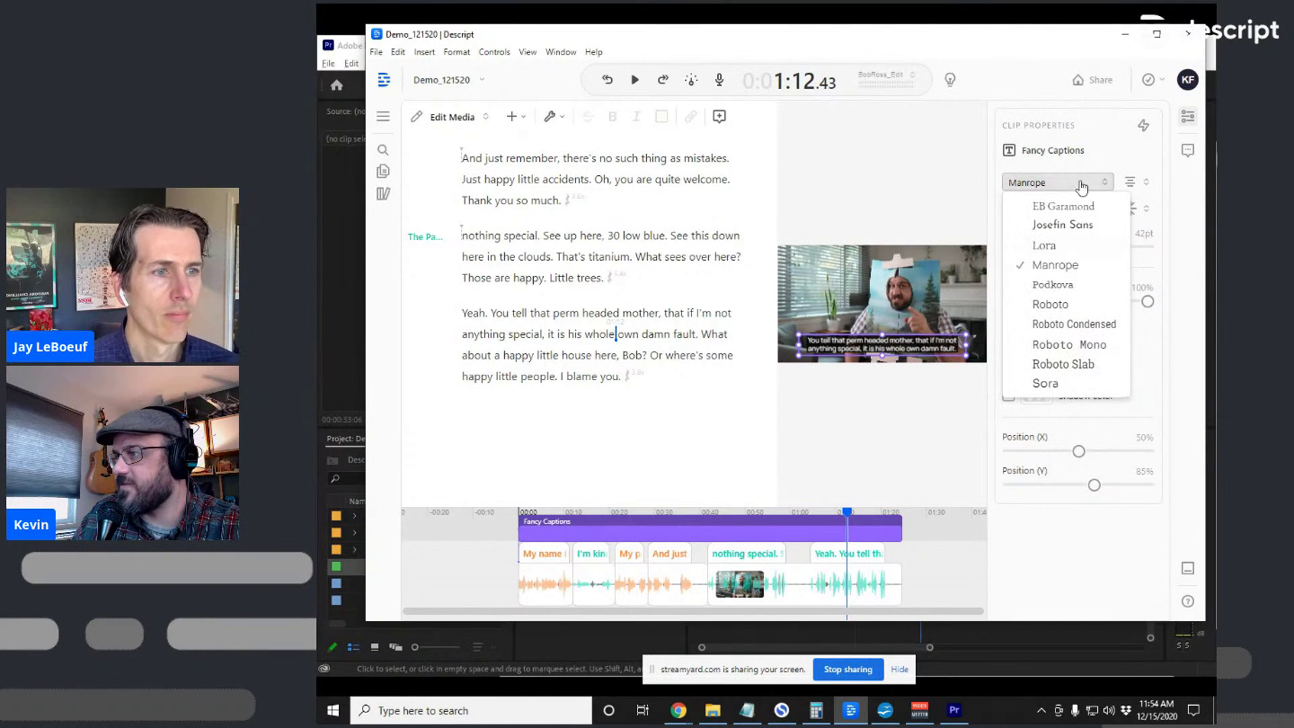
left_click(991, 438)
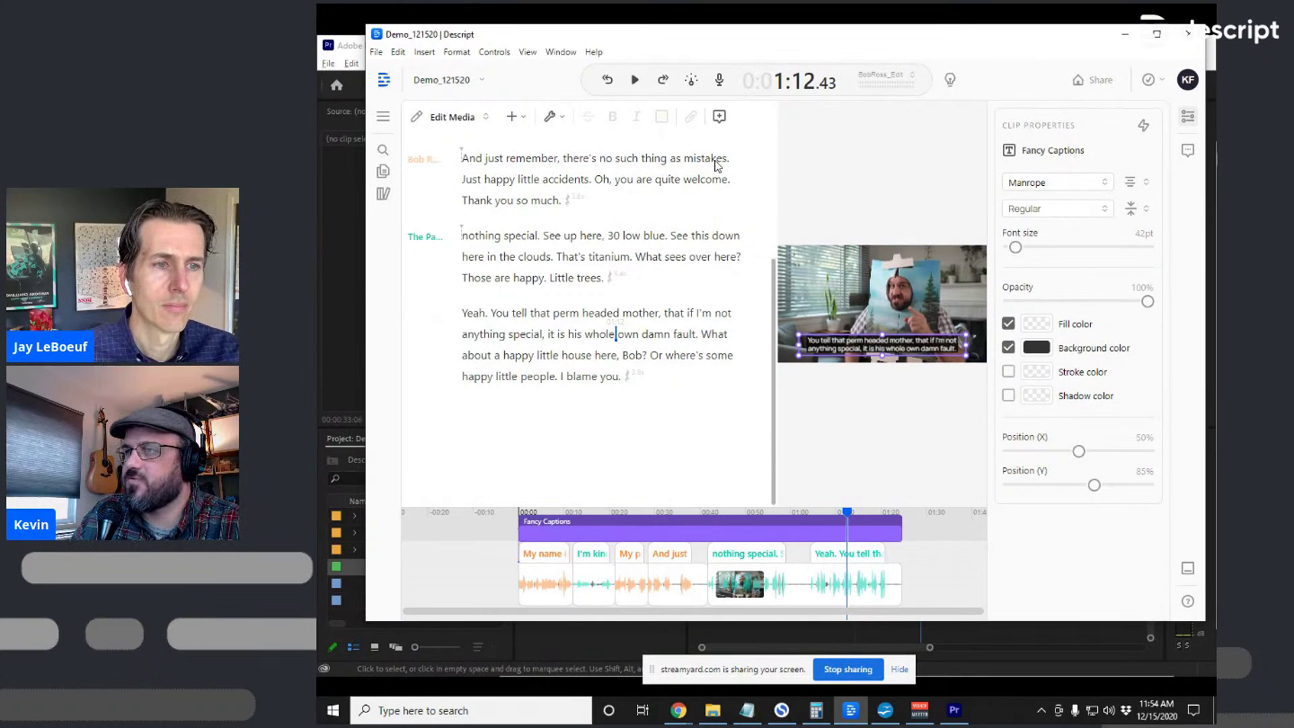
In Correct Text mode, break the first paragraph before "all kinds of folks" to split the caption, and check captions further along the timeline
left_click(734, 166)
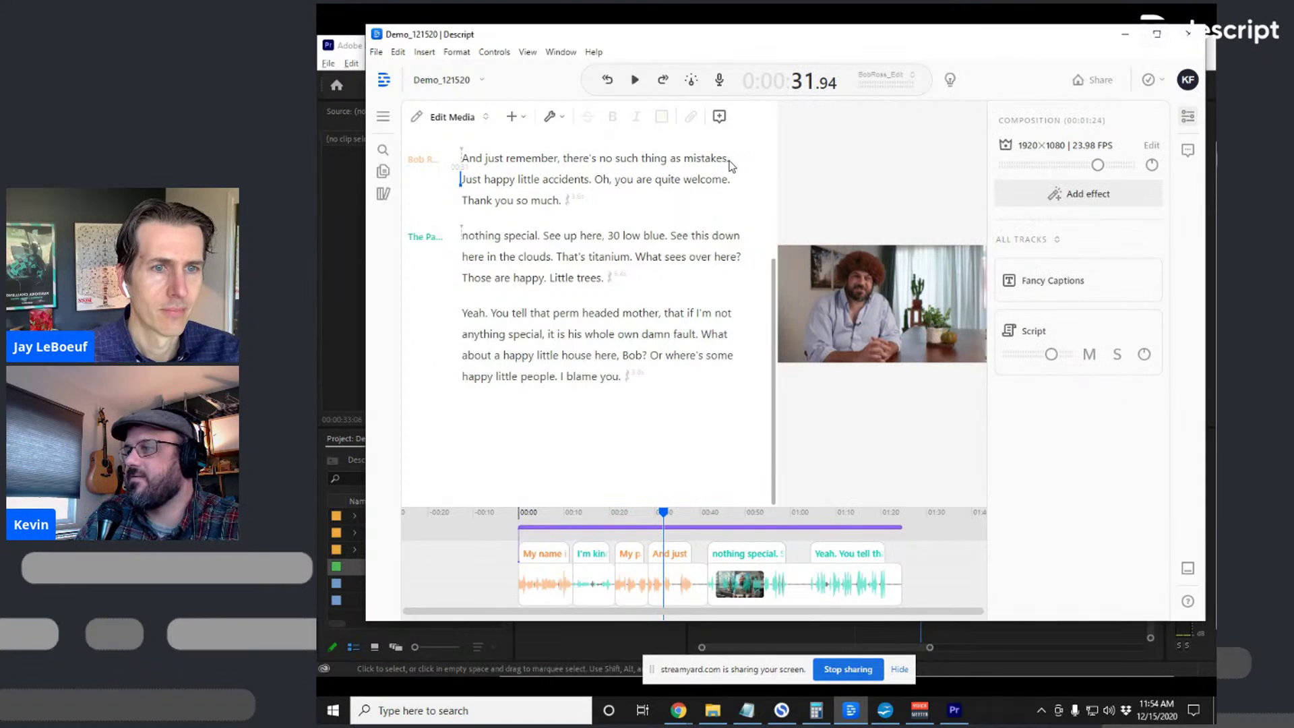
left_click_drag(642, 514, 564, 530)
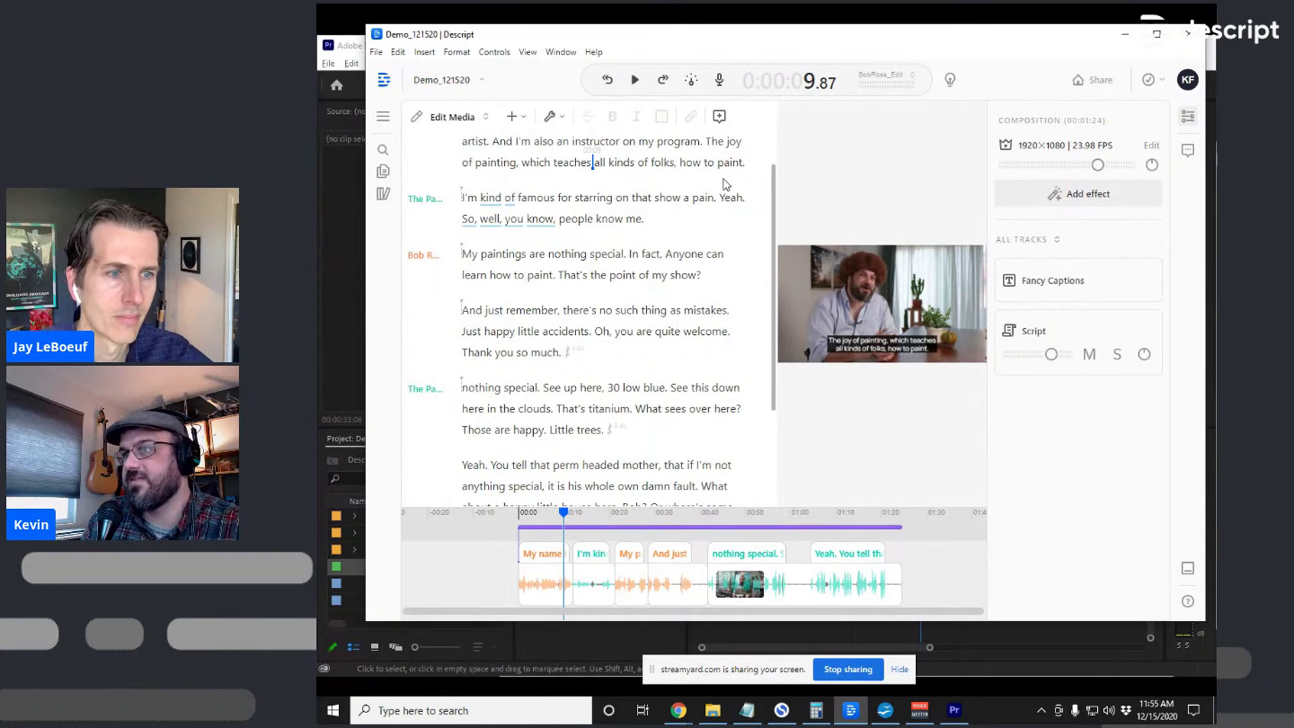
left_click(451, 117)
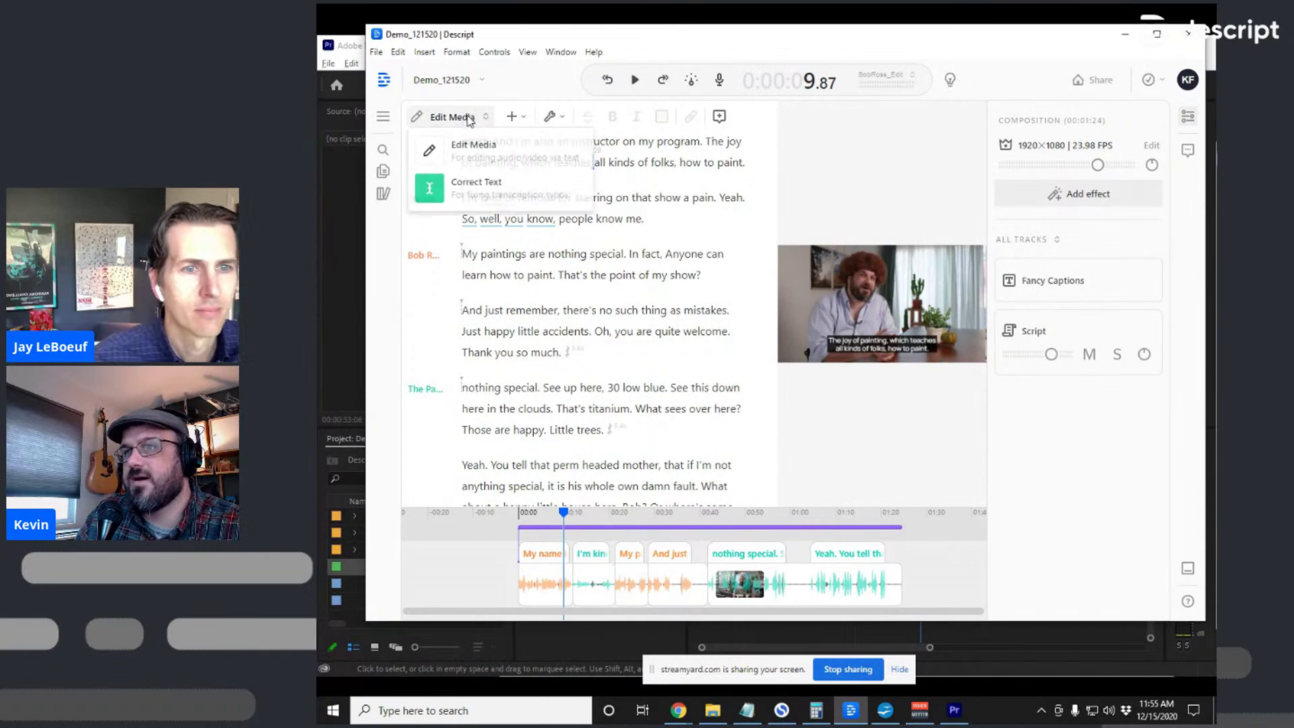
left_click(461, 188)
left_click(592, 162)
key("Return")
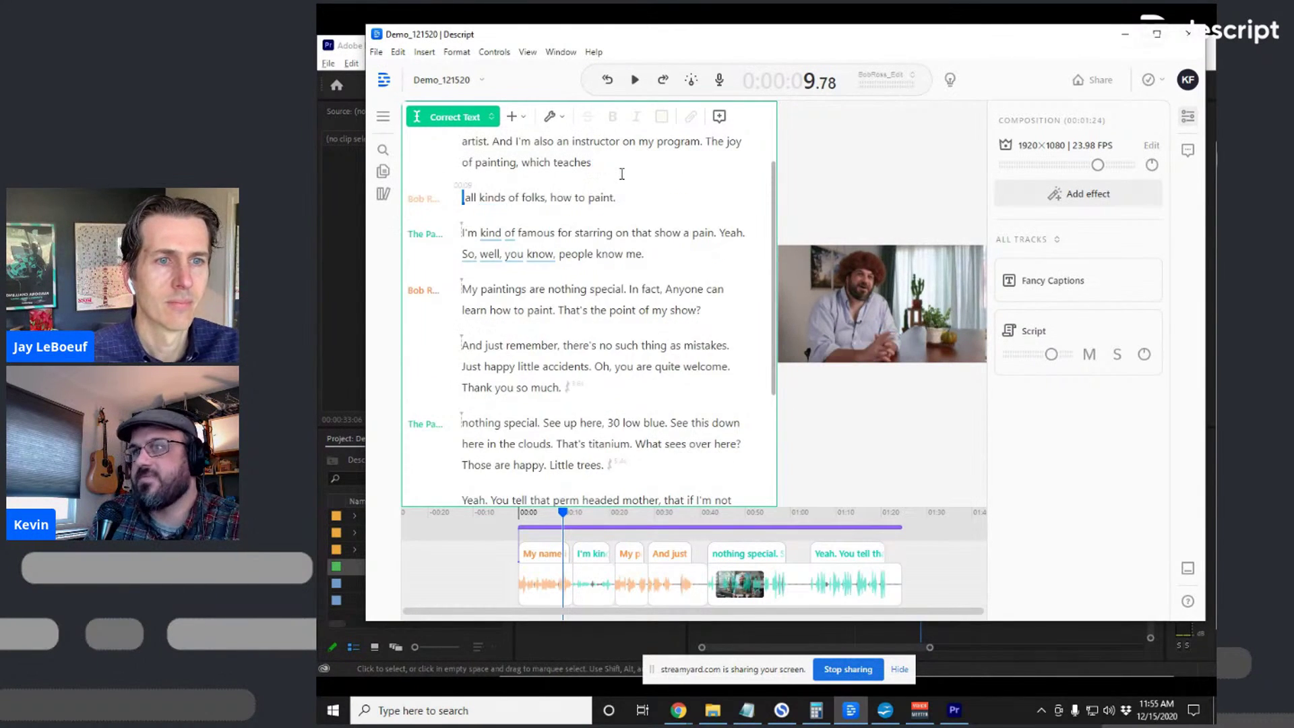
left_click_drag(564, 514, 626, 502)
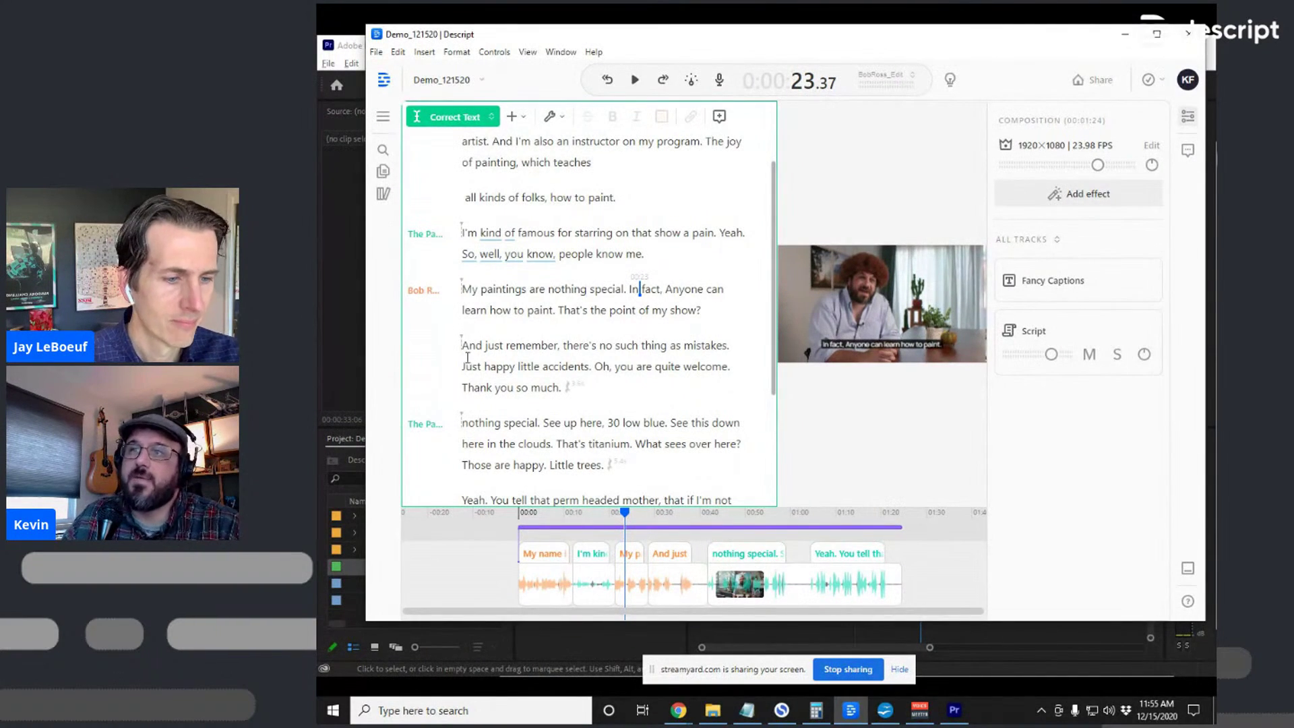
Return the script from Correct Text to Edit Media mode
left_click(485, 80)
left_click(560, 51)
left_click(539, 81)
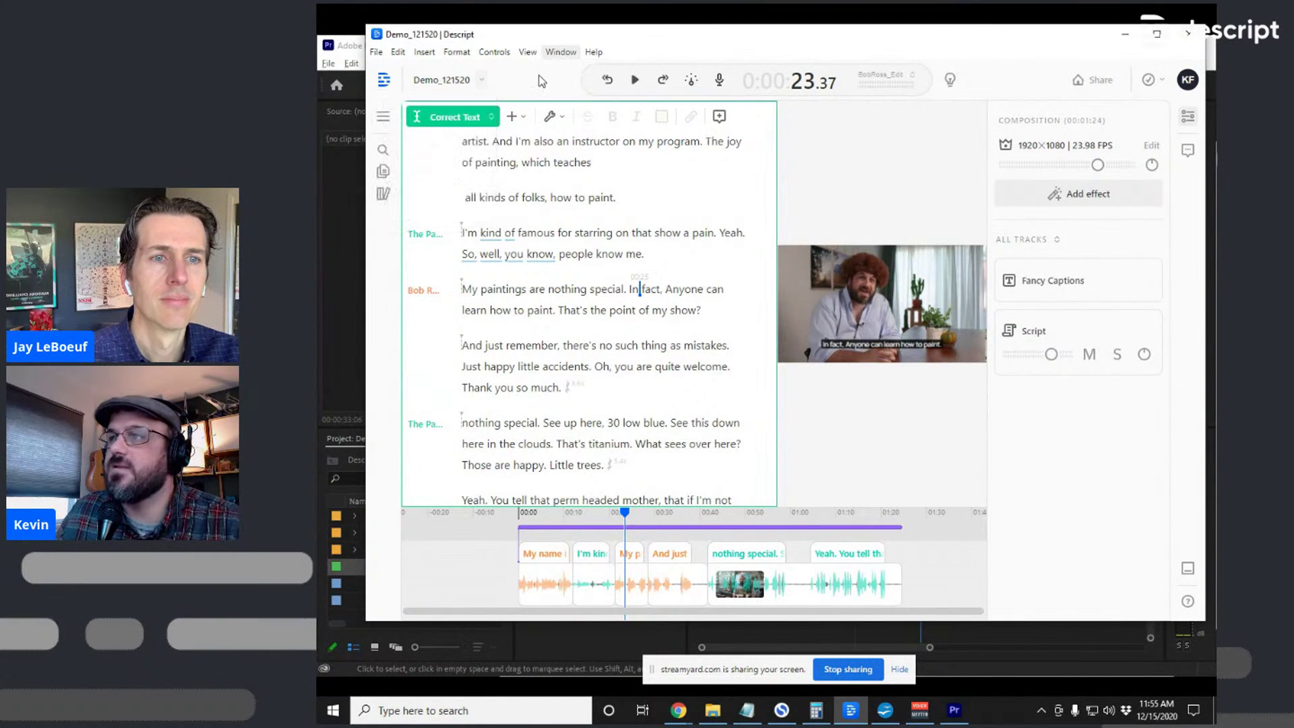
left_click(491, 117)
left_click(453, 139)
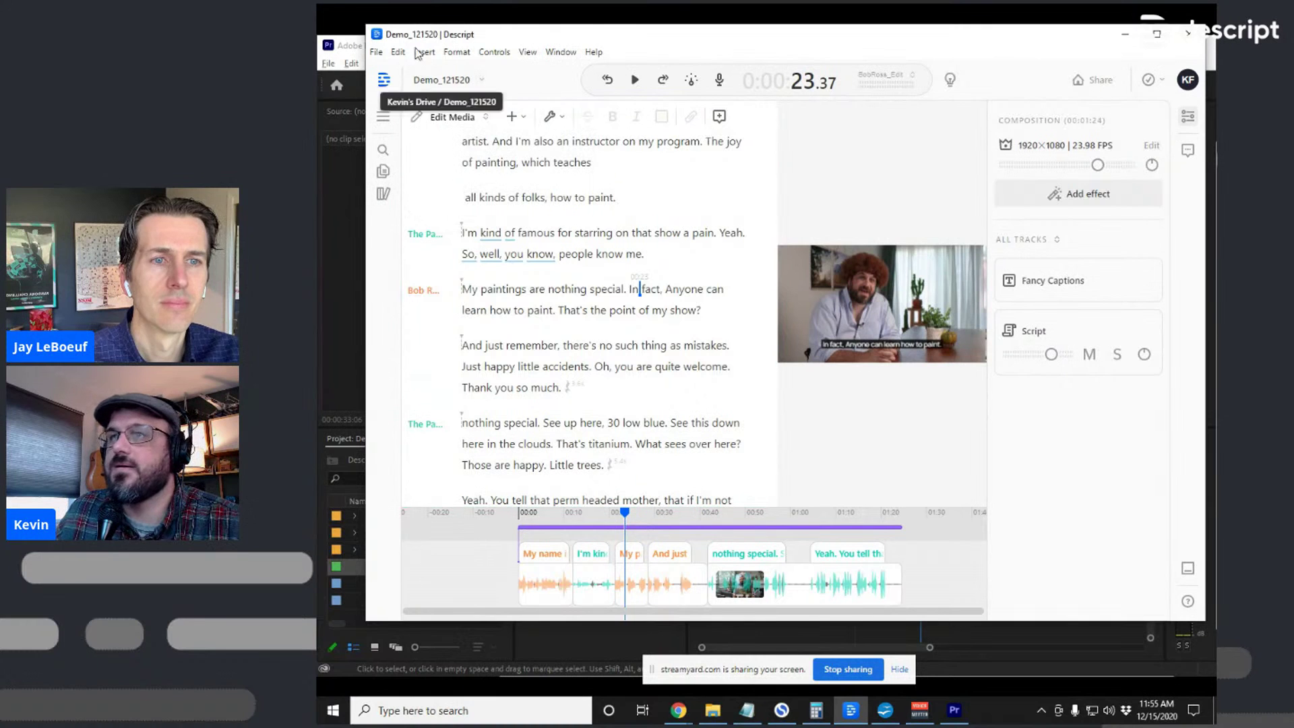
Export the captions as a SubRip Titles (.srt) subtitle file named BobRoss_Edit in the DescriptDemo_121520 folder
left_click(376, 52)
left_click(397, 172)
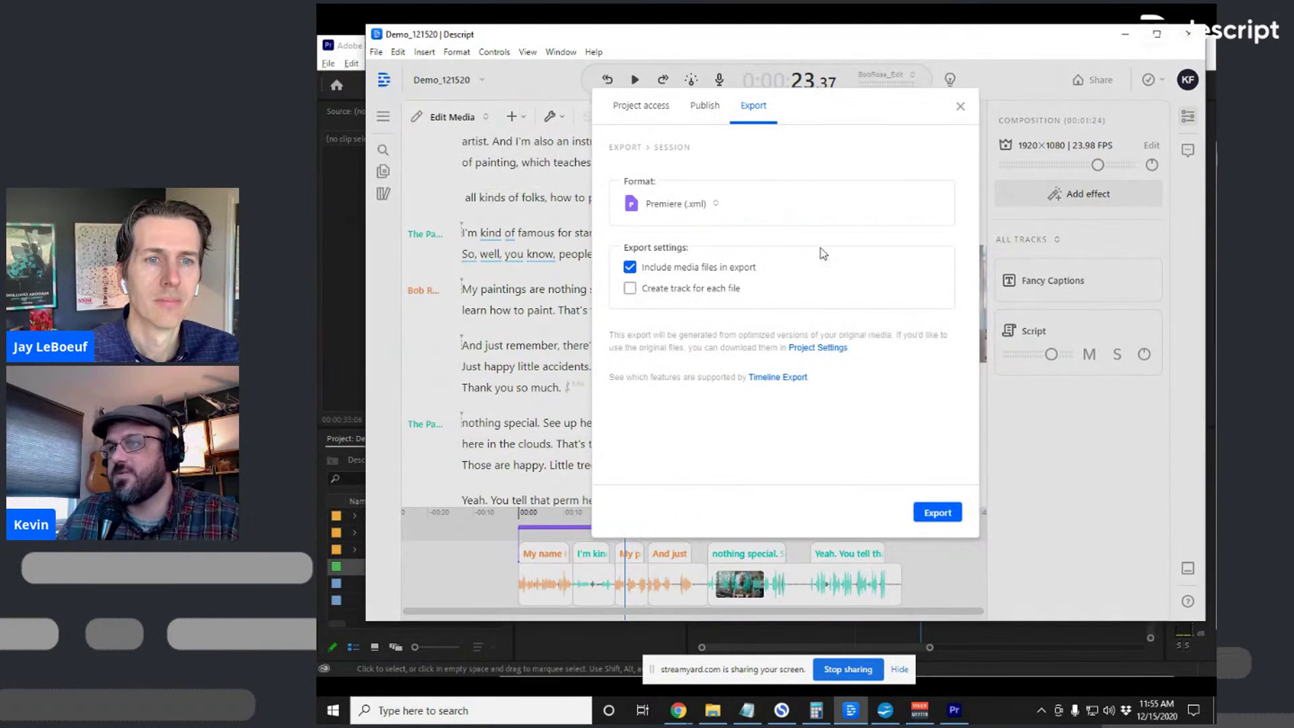
left_click(754, 107)
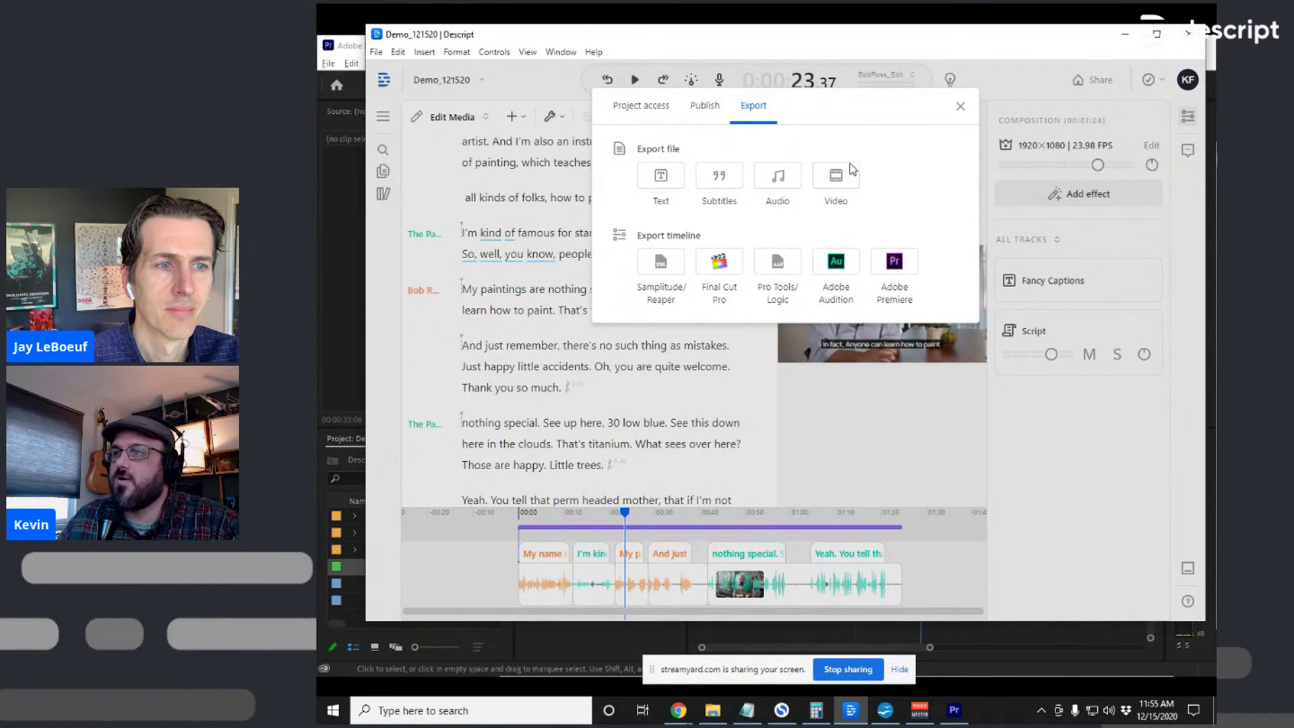
left_click(720, 184)
left_click(708, 204)
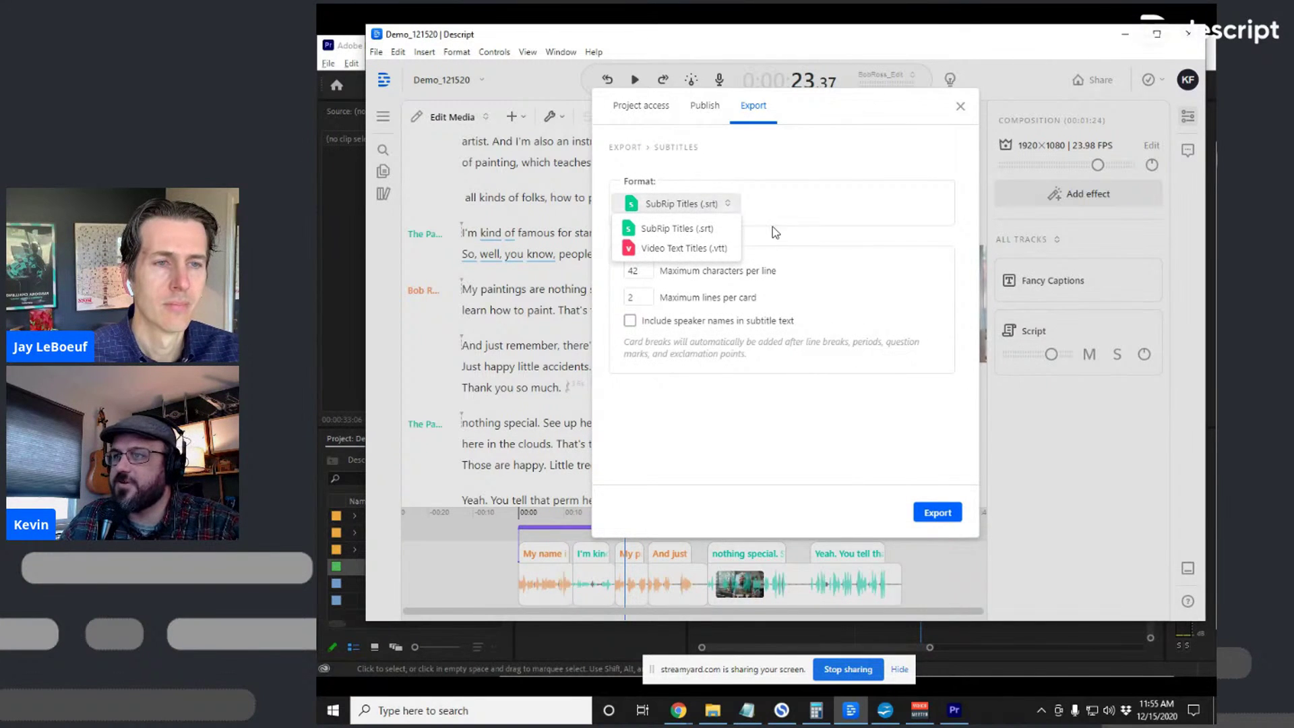
left_click(703, 229)
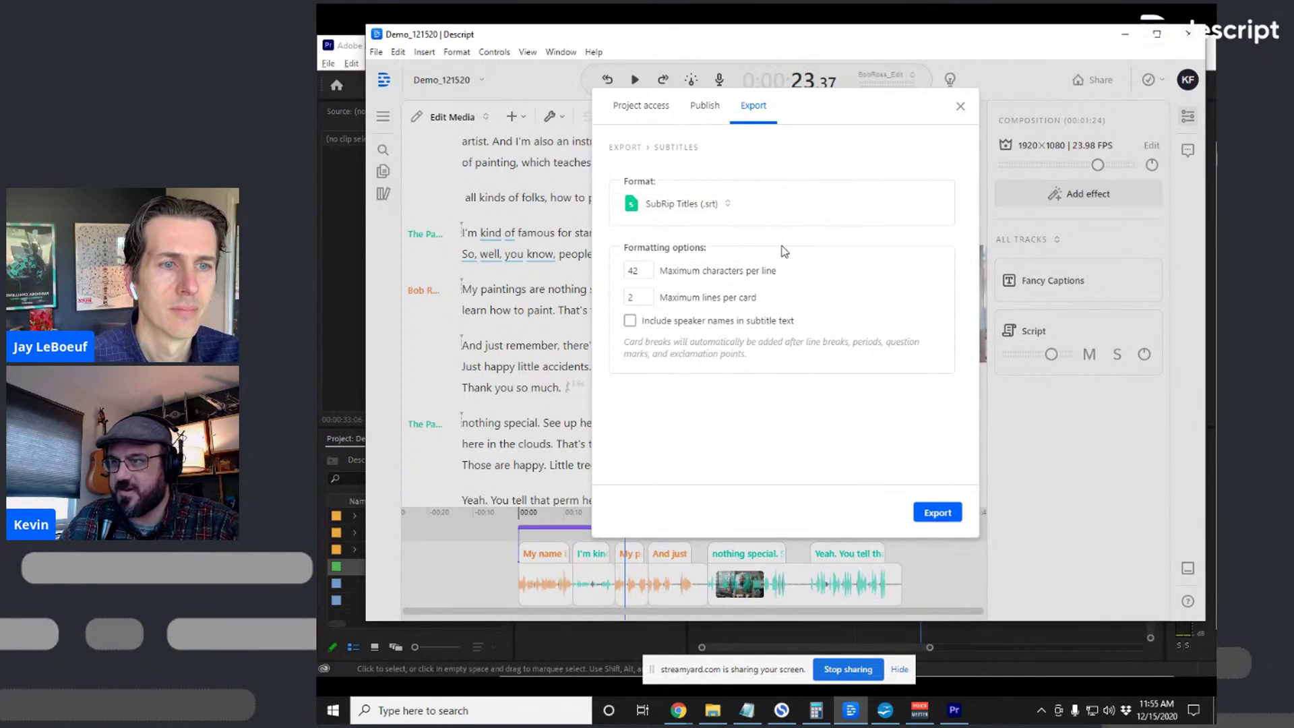
left_click(721, 213)
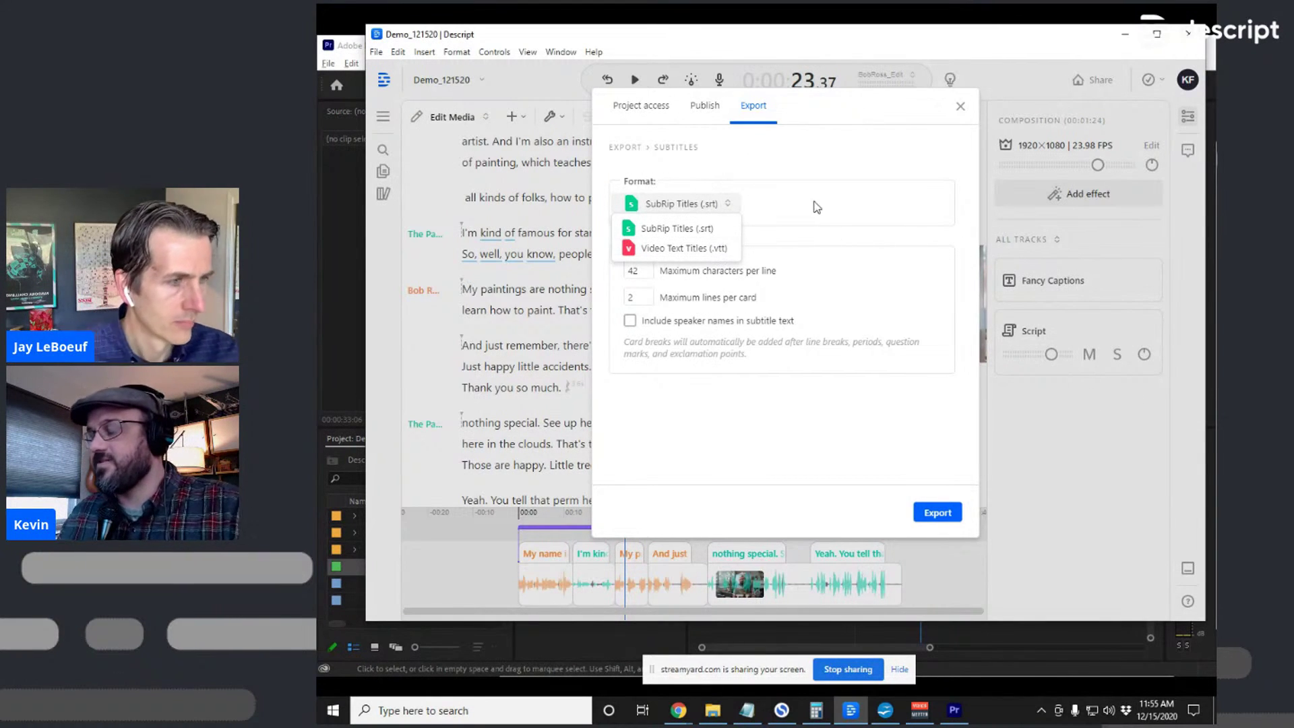
left_click(828, 226)
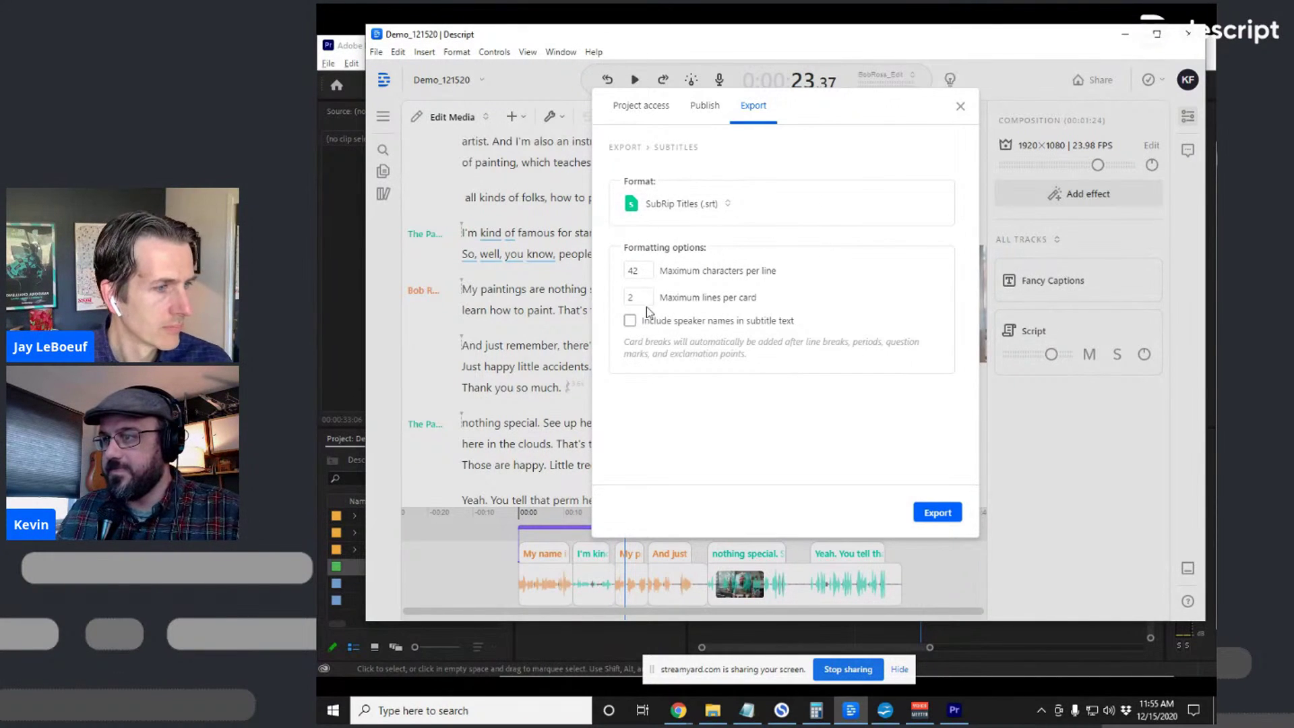
left_click(956, 514)
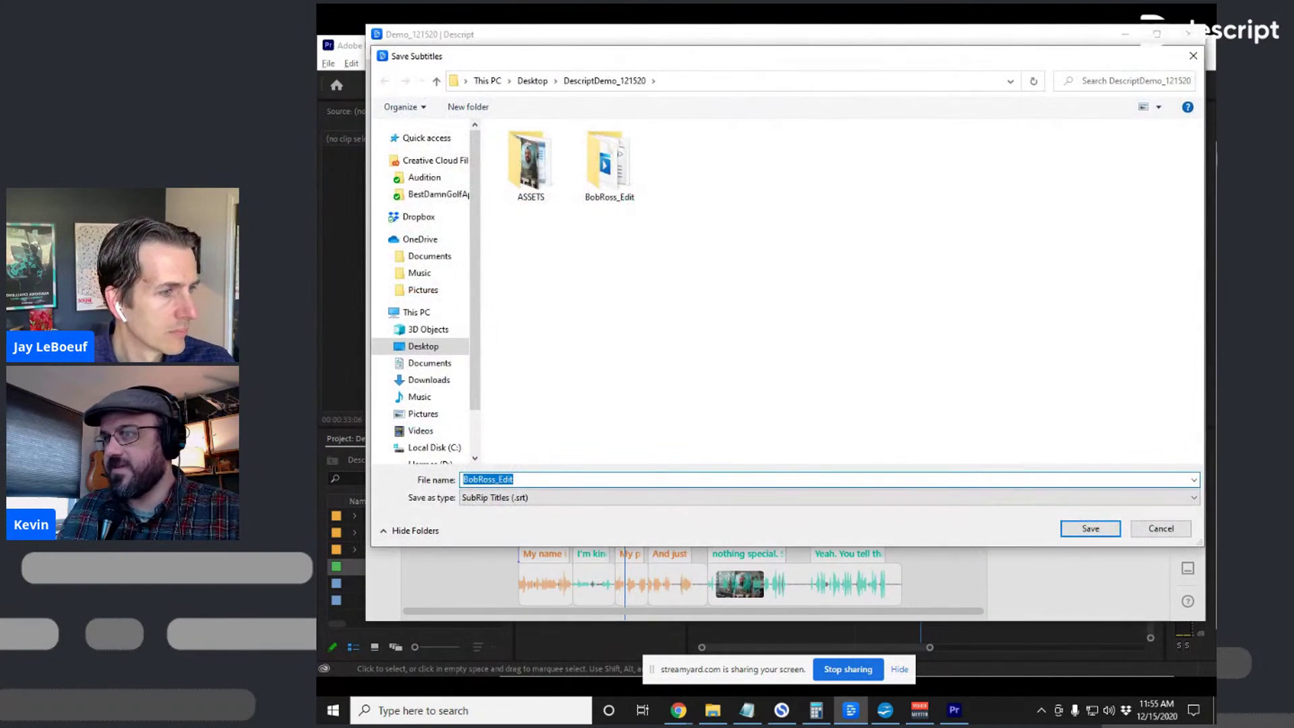
left_click(1091, 529)
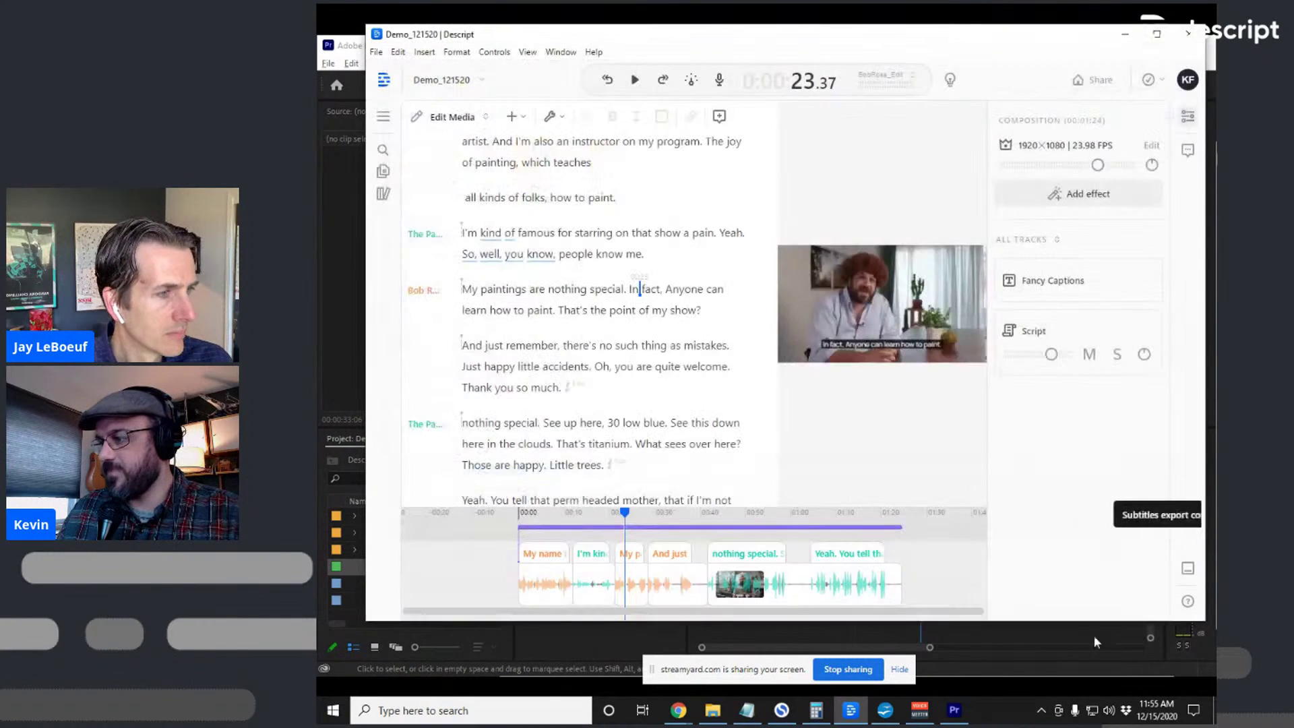
Switch to Adobe Premiere Pro and return the playhead to the start of the BobRoss_Edit sequence
key("alt+Tab")
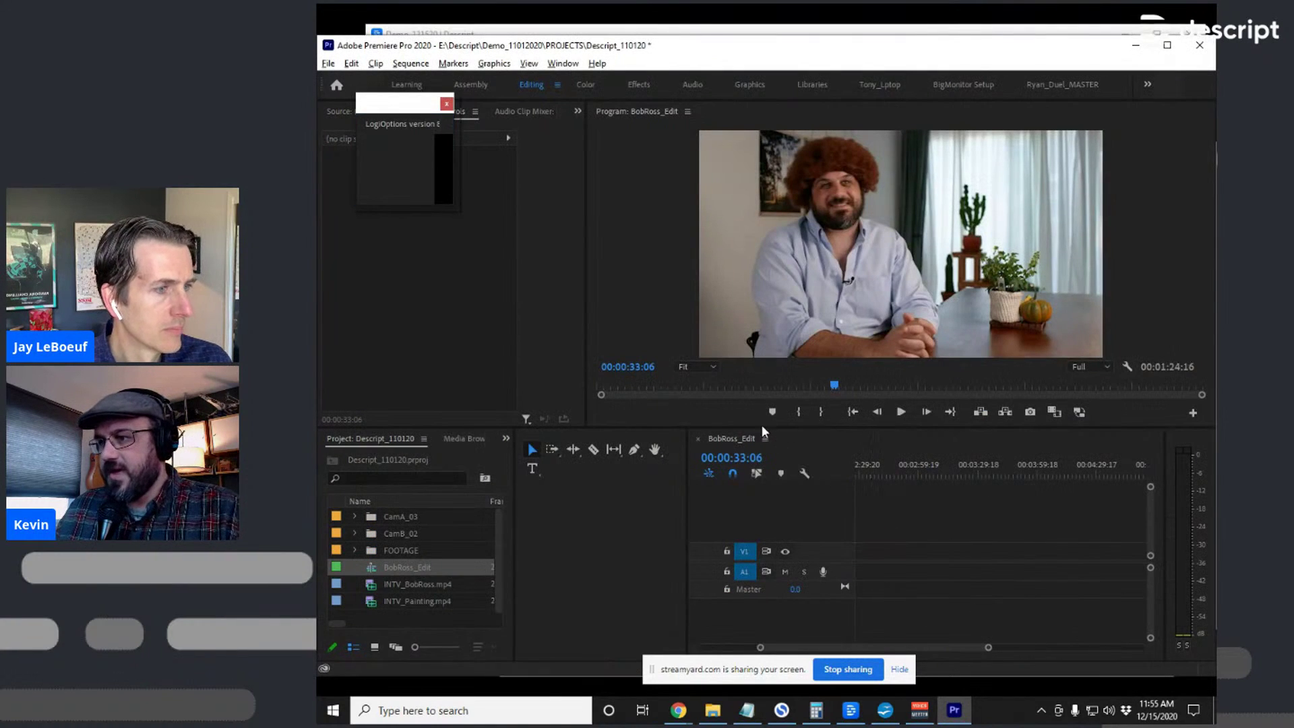
left_click(985, 508)
key("Home")
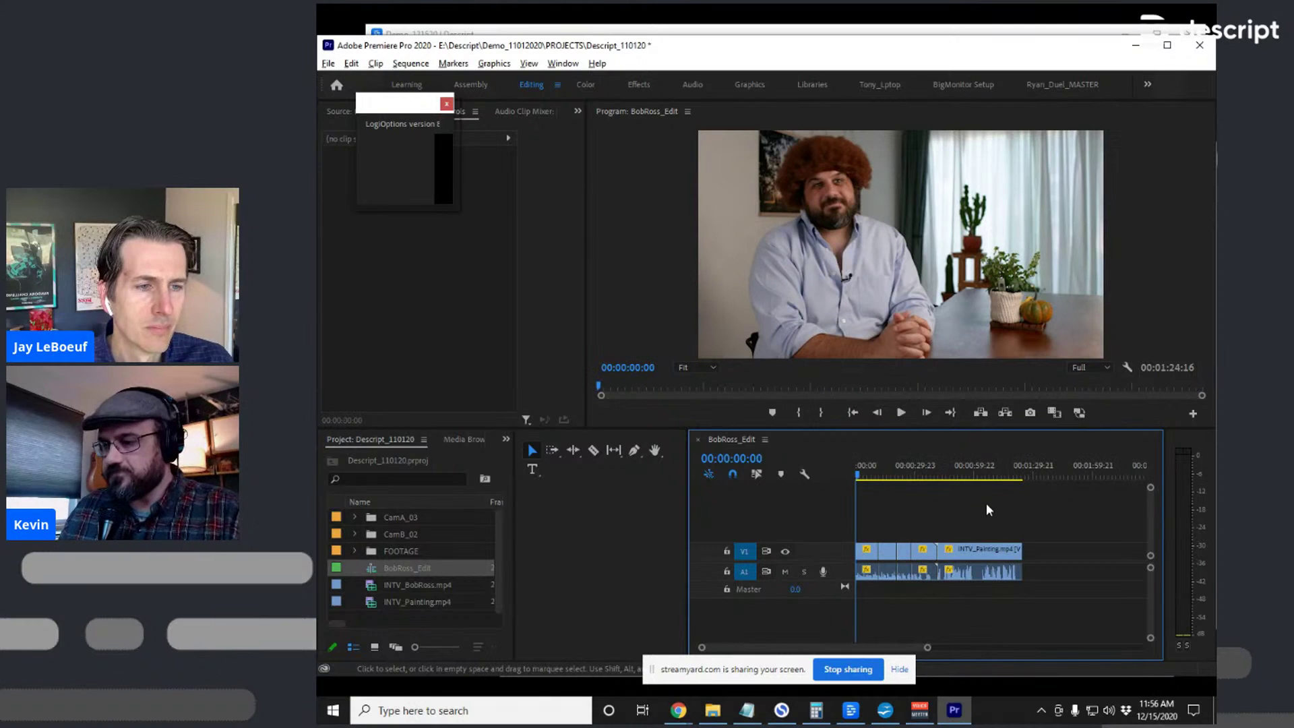
Bring the BobRoss_Edit subtitle file from the DescriptDemo_121520 folder into Premiere Pro and place it on track V2 at the sequence start
key("alt+Tab")
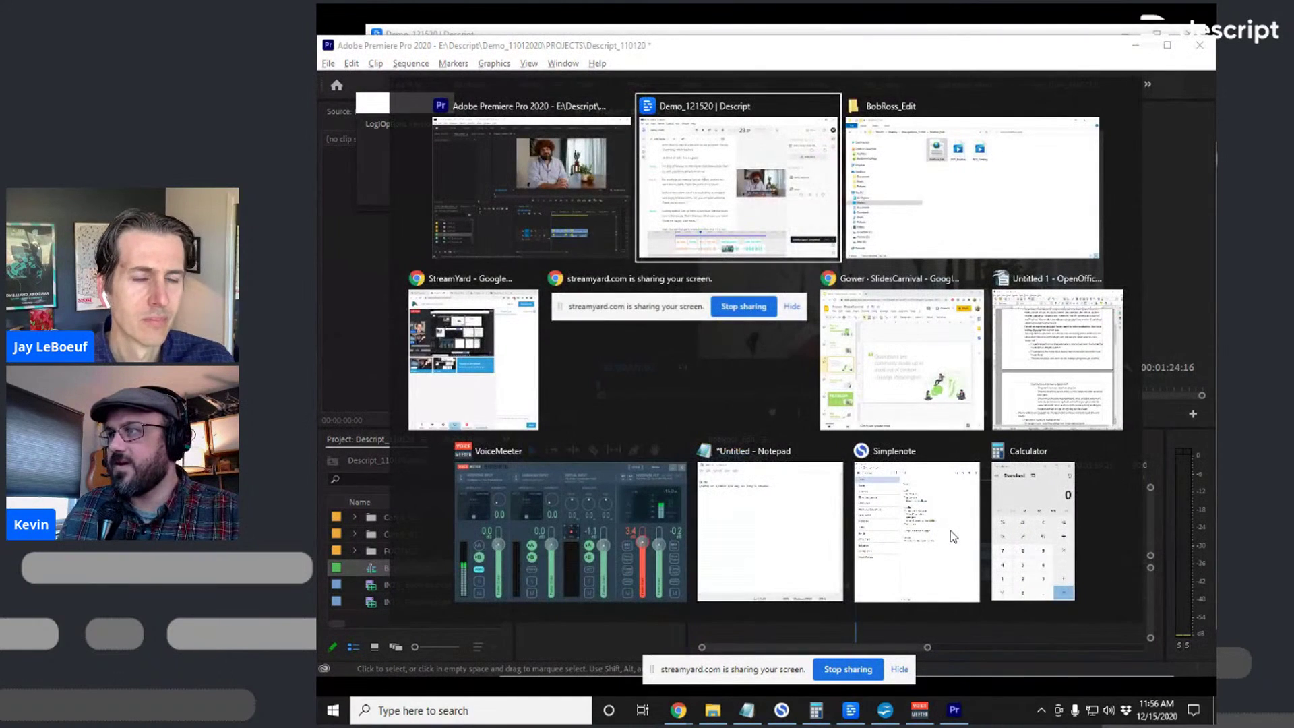
key("alt+Tab")
left_click_drag(825, 146, 932, 20)
left_click(799, 67)
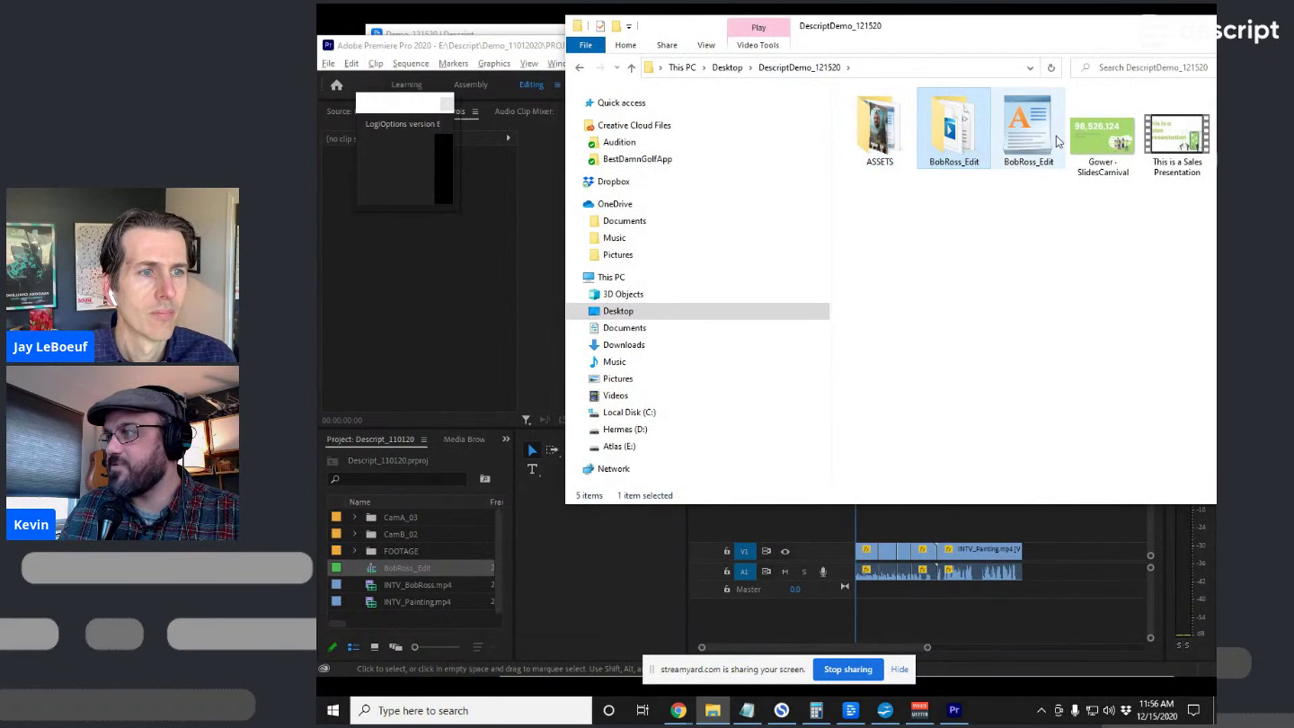
left_click(1006, 132)
left_click_drag(935, 682, 847, 529)
left_click(916, 520)
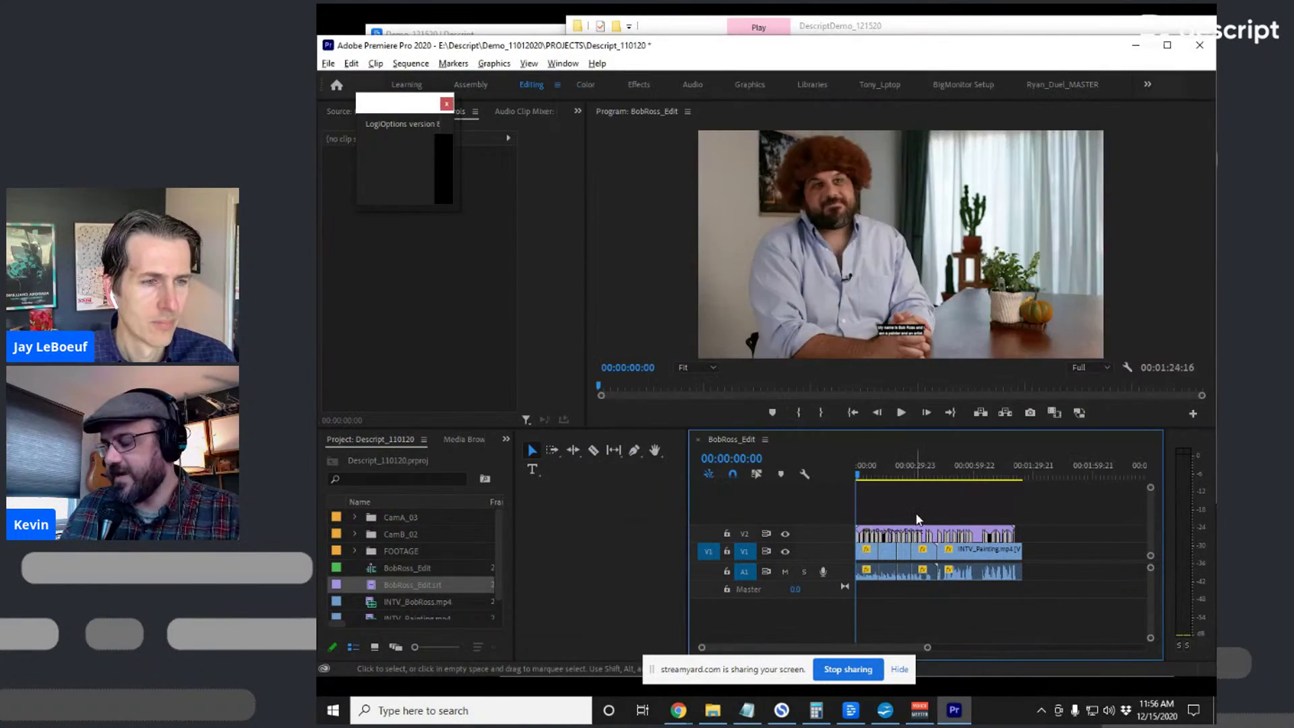
Widen the project area, show the Captions editor, and load the subtitle clip on V2 into it
key("backslash")
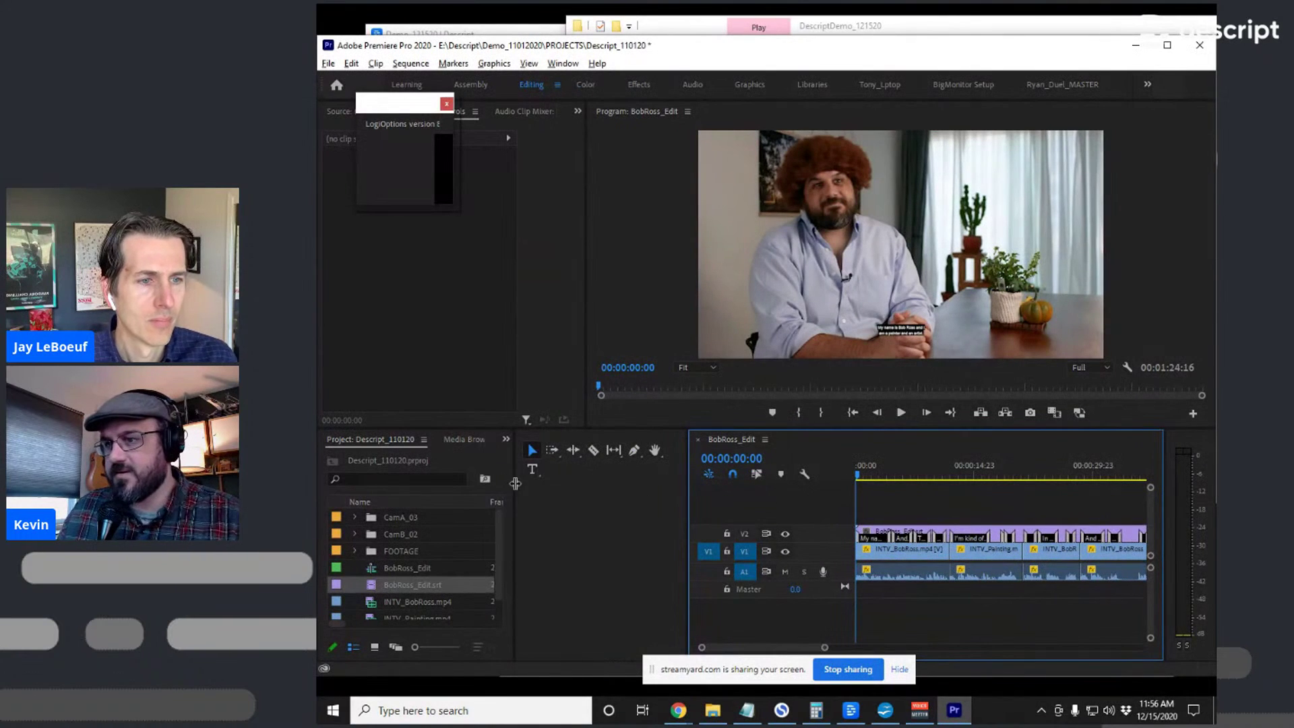
left_click_drag(514, 480, 691, 480)
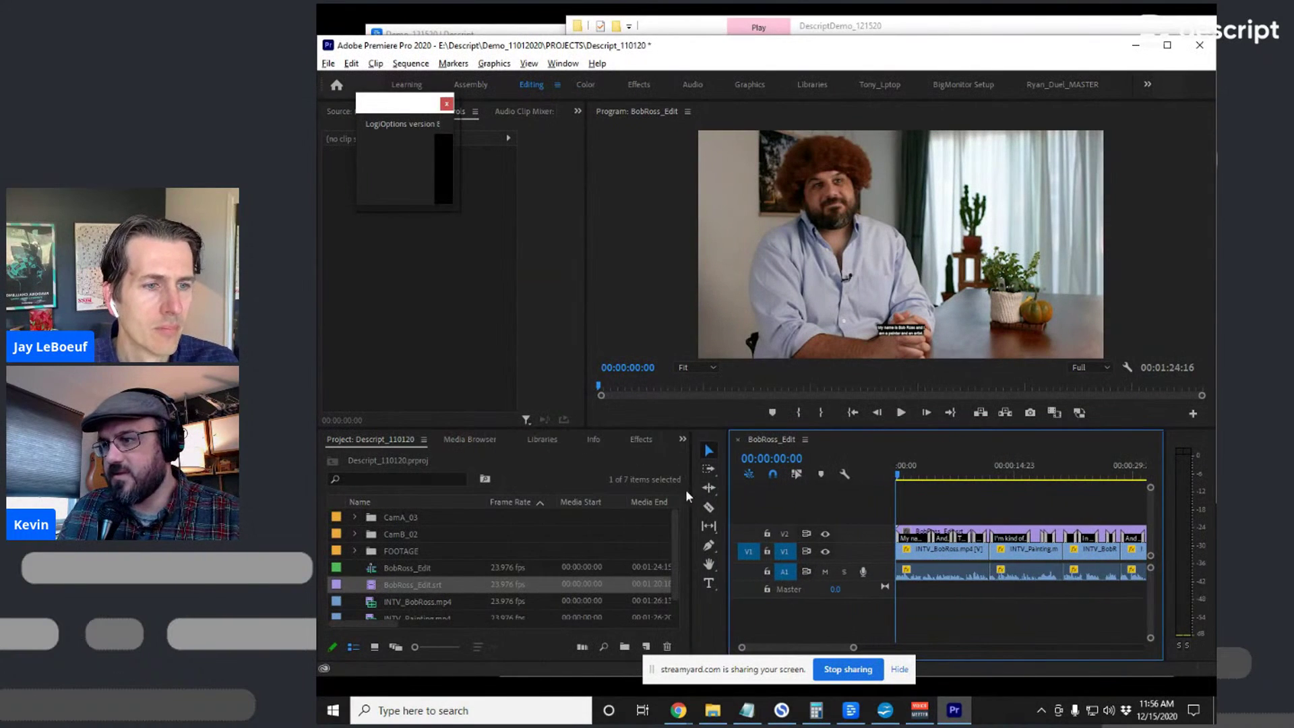
left_click(682, 439)
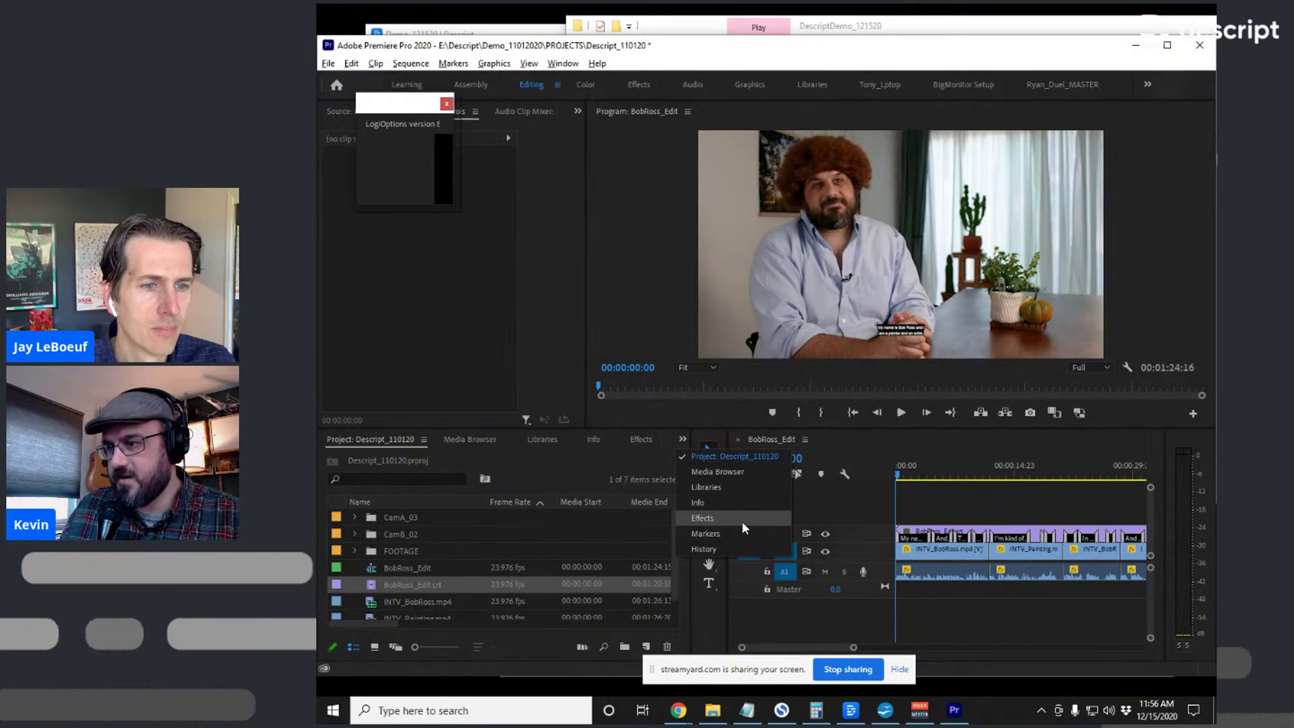
left_click(682, 440)
left_click(563, 63)
left_click(586, 238)
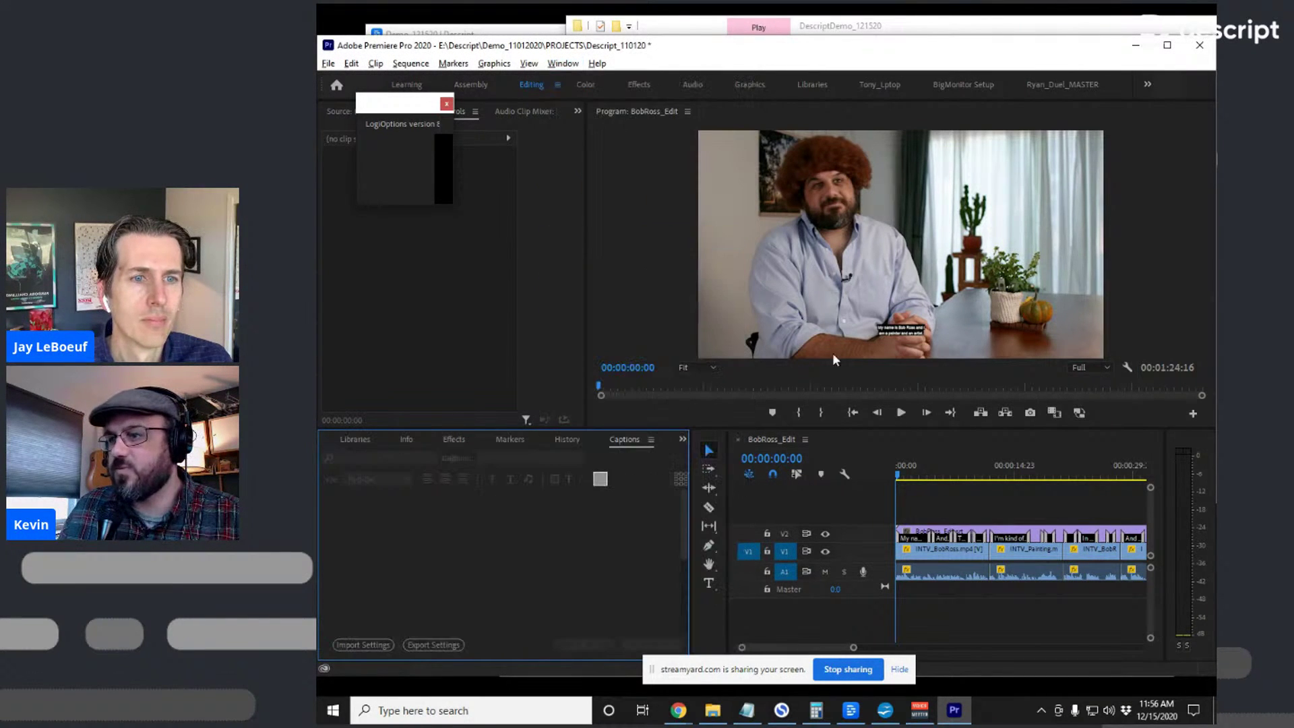
left_click(971, 531)
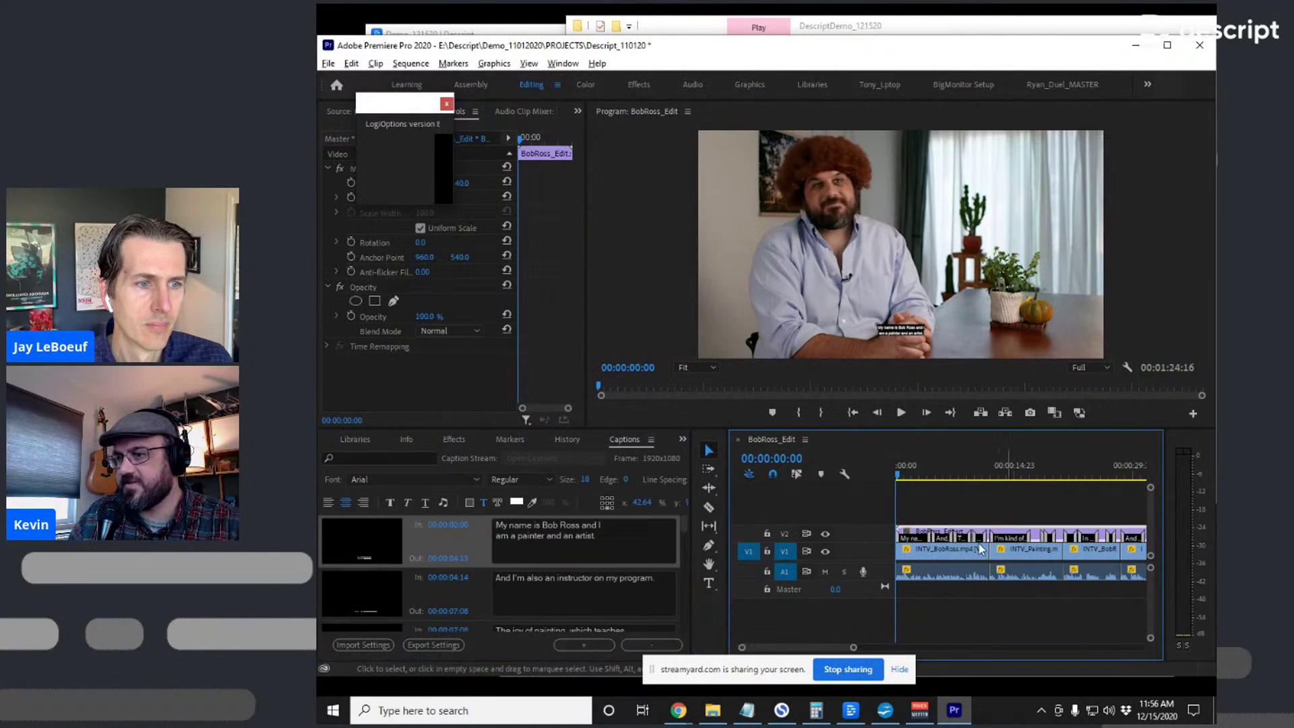
Select every caption in the subtitle clip and set the font size to 51
left_click(909, 465)
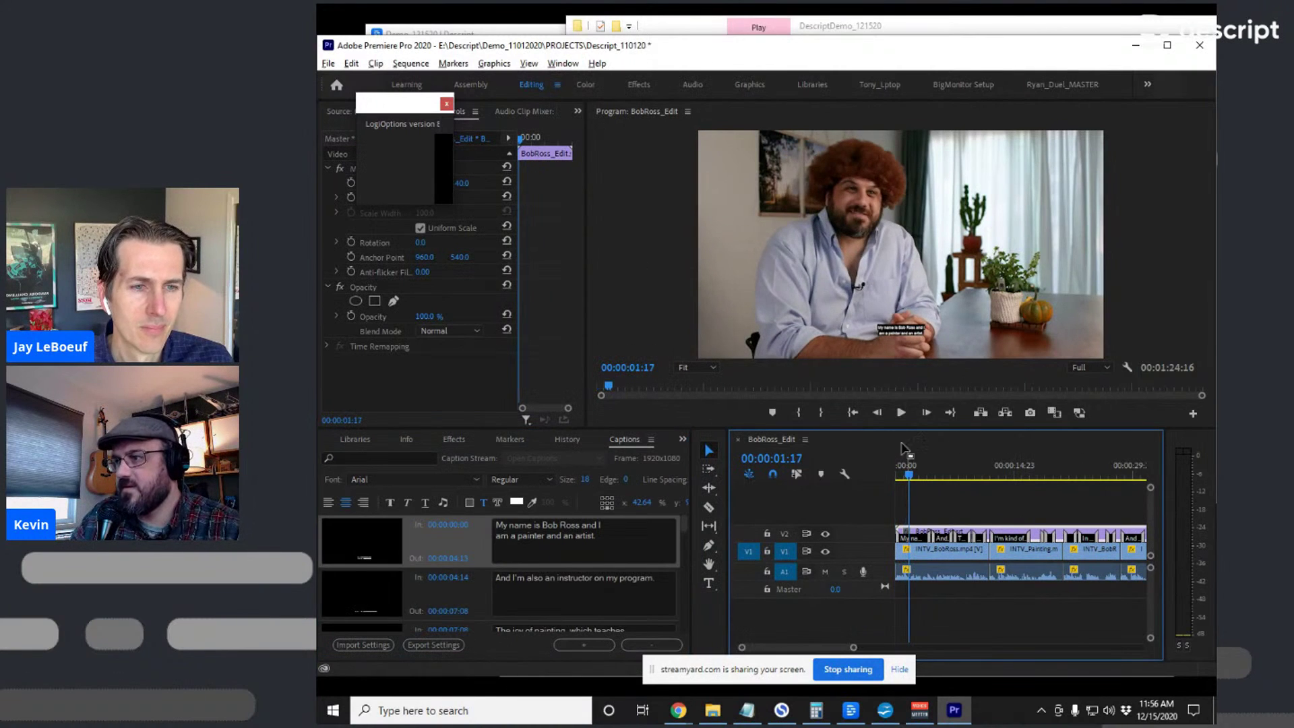
left_click(378, 596)
scroll(369, 607, "down", 2)
scroll(362, 593, "up", 2)
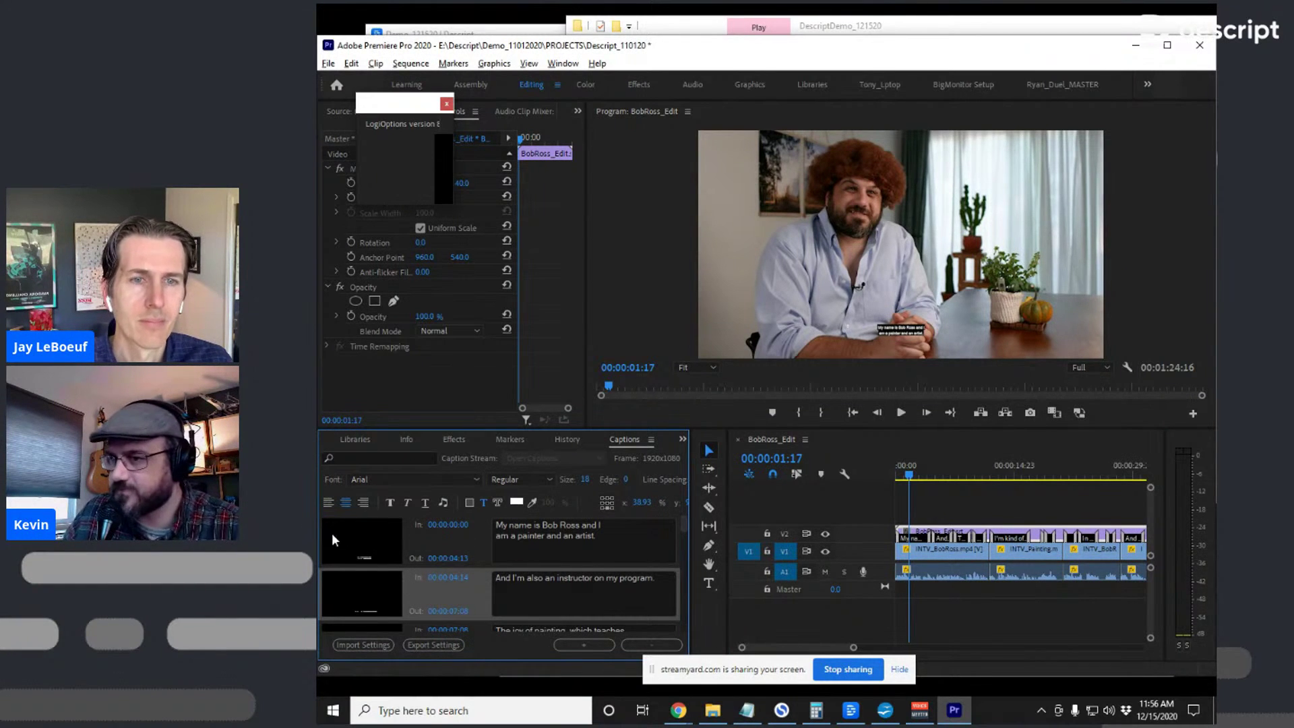
scroll(403, 539, "down", 15)
scroll(457, 633, "up", 15)
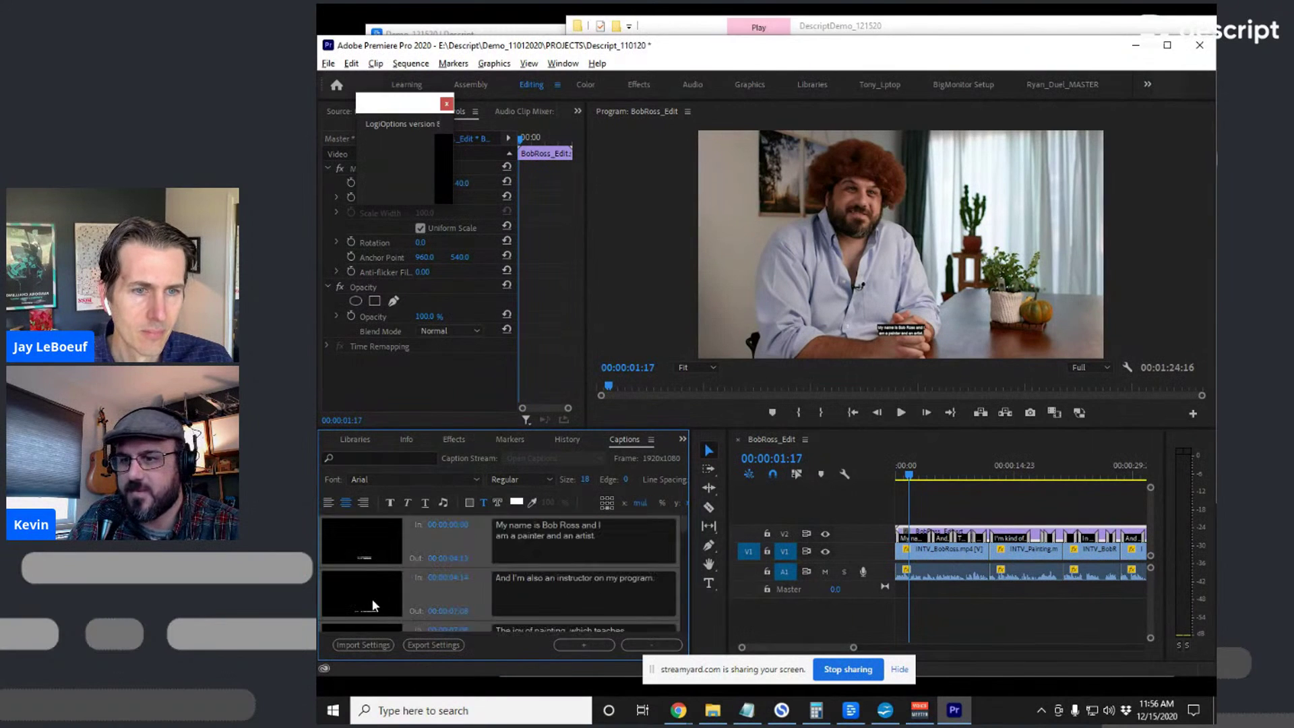
scroll(593, 440, "up", 1)
scroll(727, 386, "up", 6)
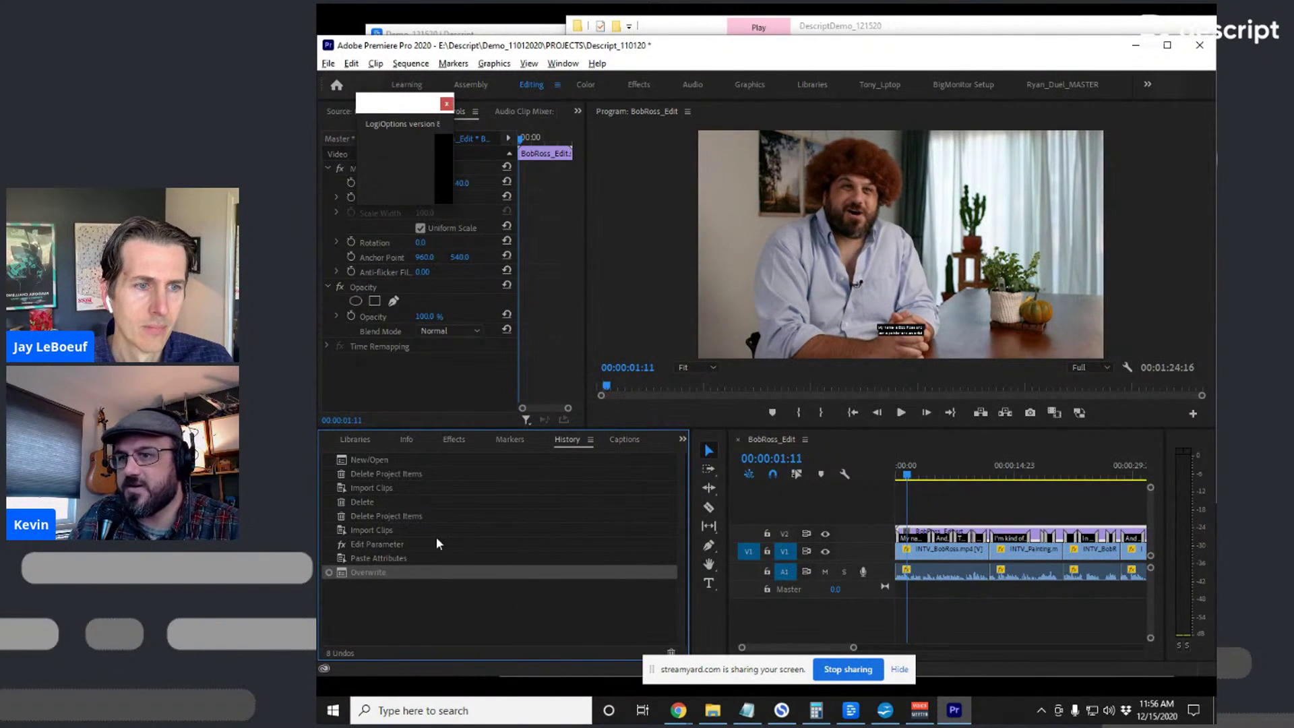
left_click(623, 439)
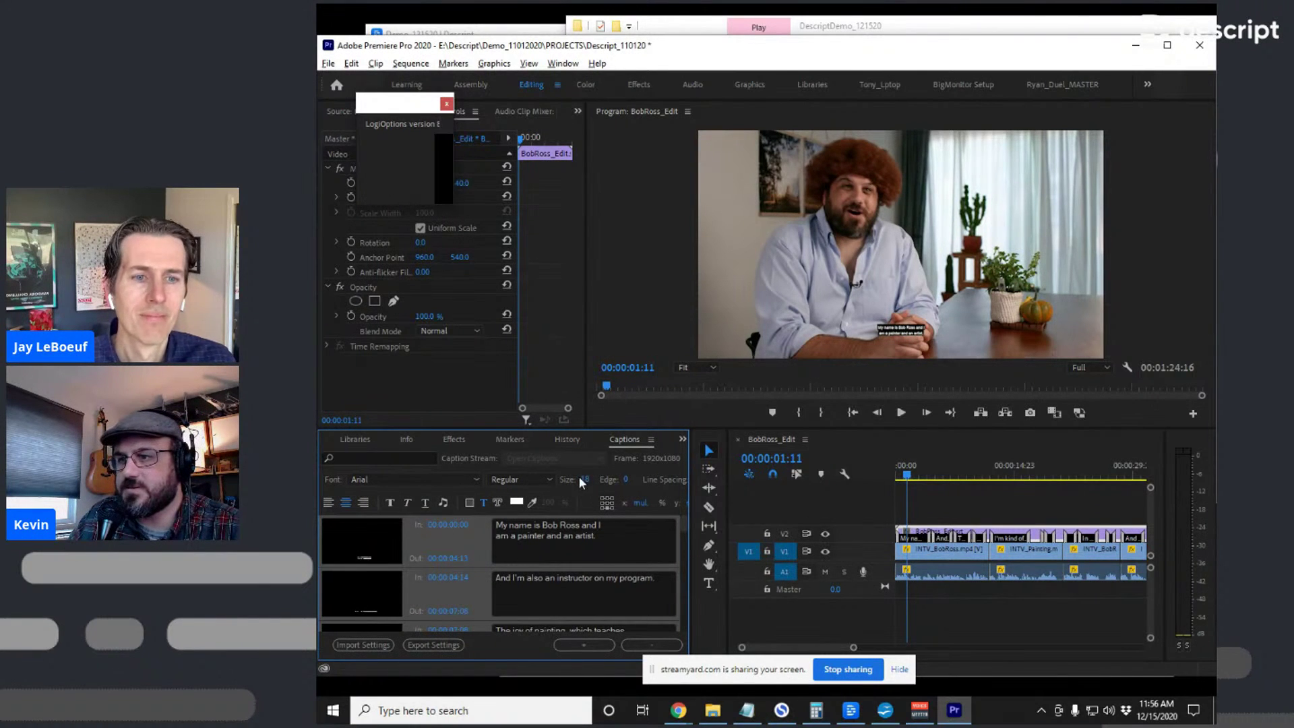
left_click_drag(581, 479, 616, 483)
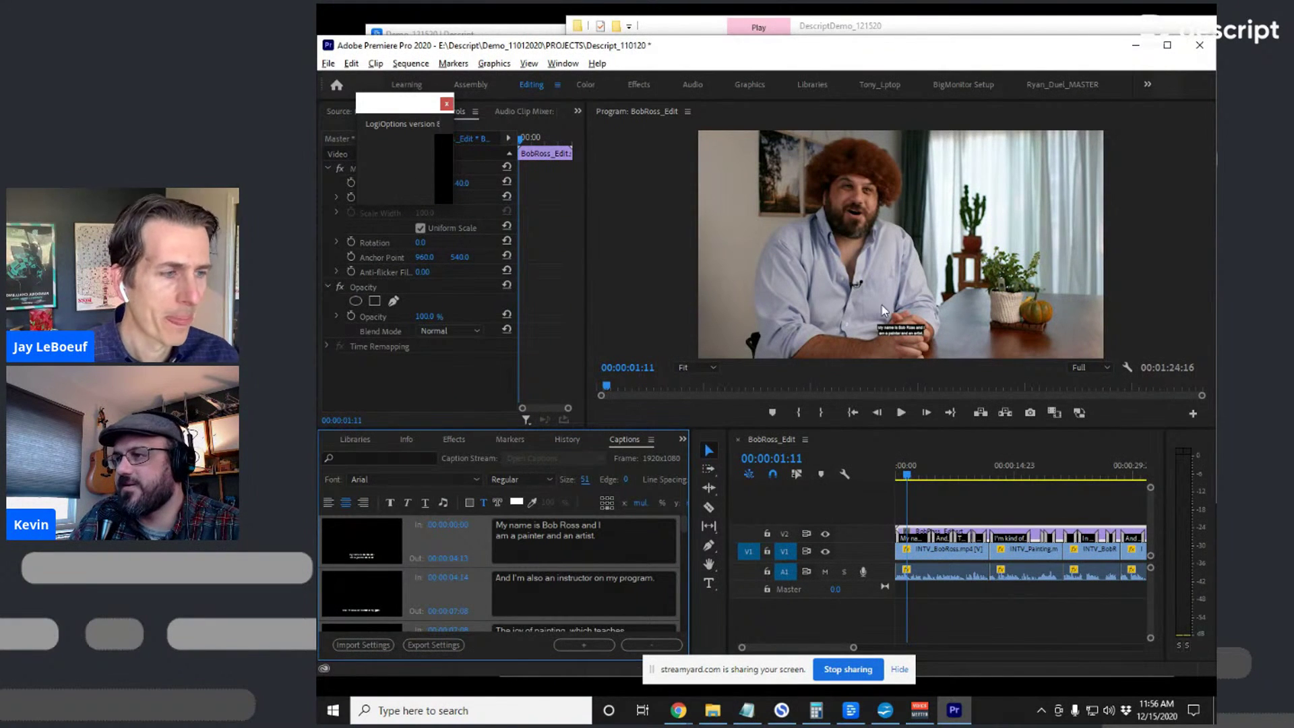
Select the full text of the first caption in the subtitle clip and set its font size to 144
left_click(395, 558)
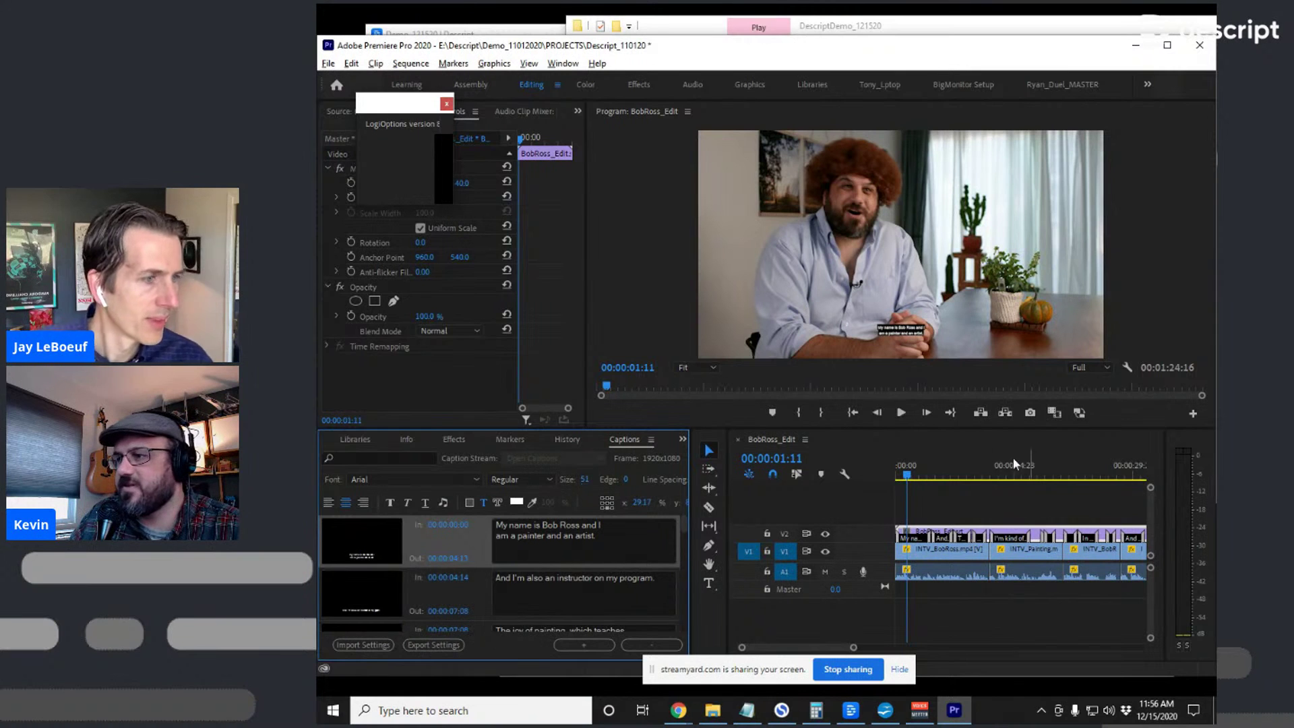
left_click(917, 494)
key("=")
key("=")
key("=")
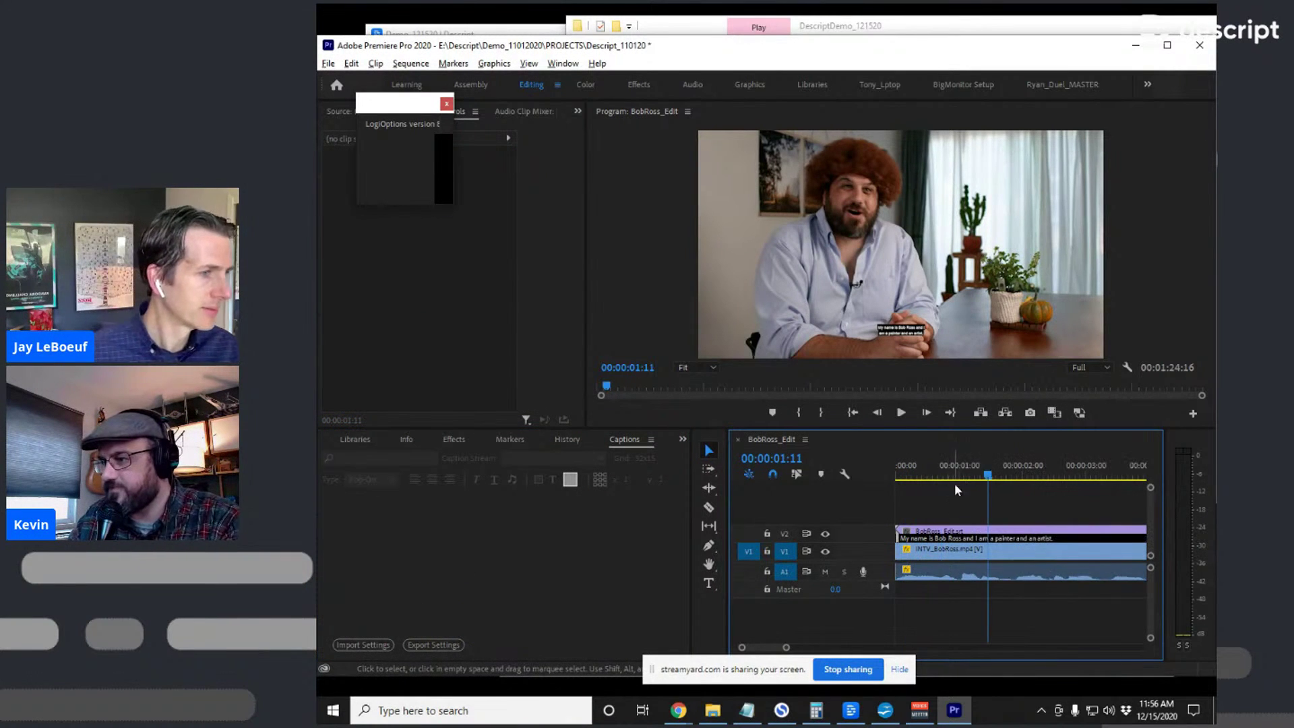
left_click(953, 475)
left_click(980, 549)
left_click(980, 536)
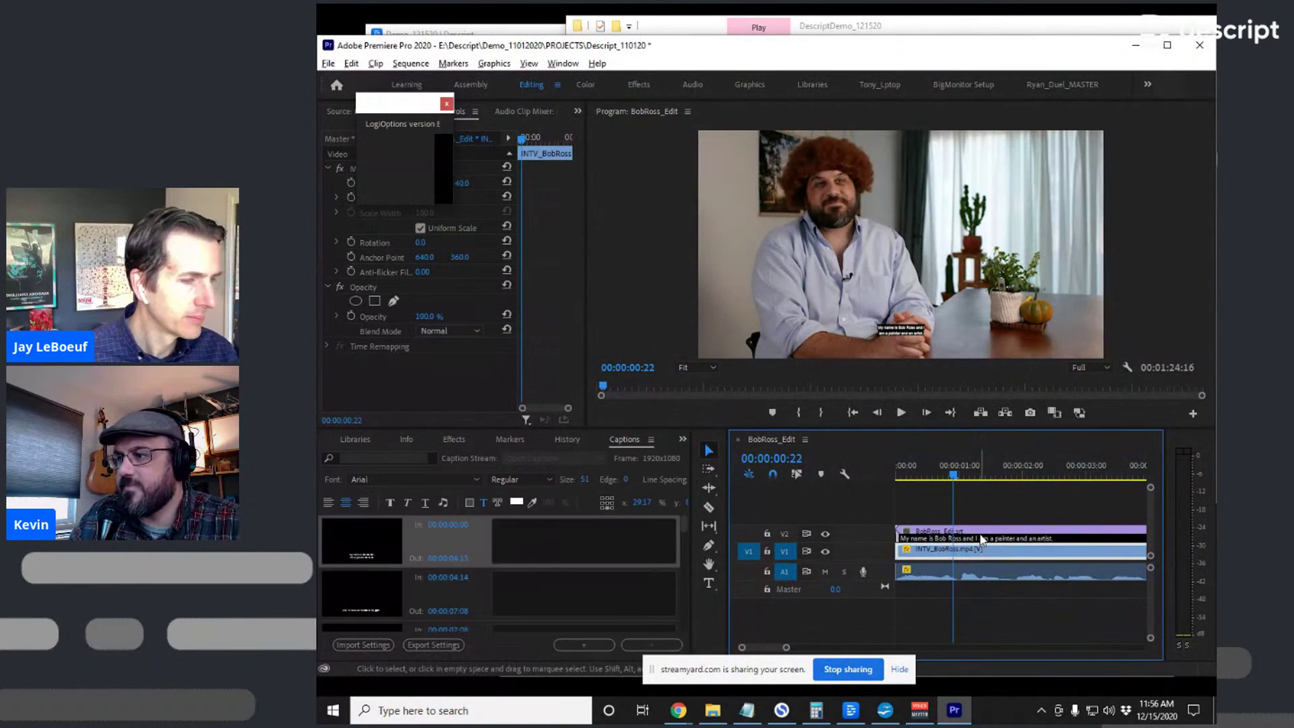
left_click(375, 548)
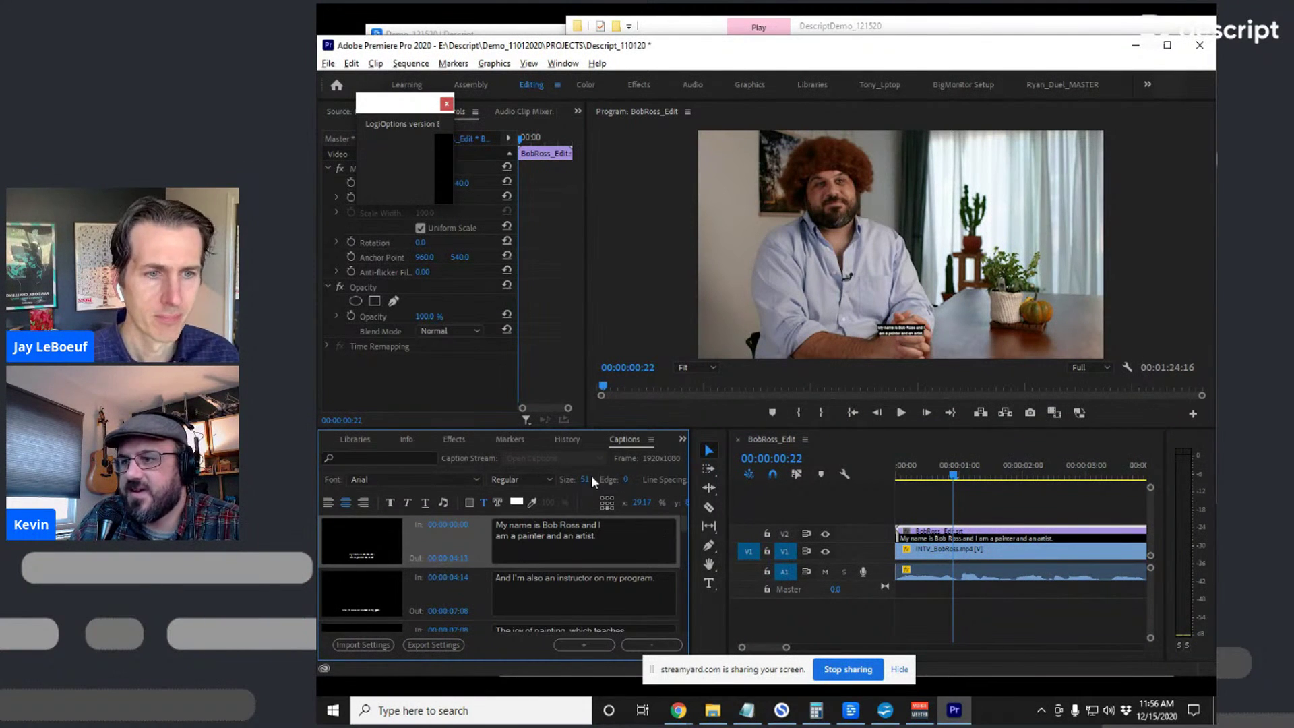
triple_click(566, 546)
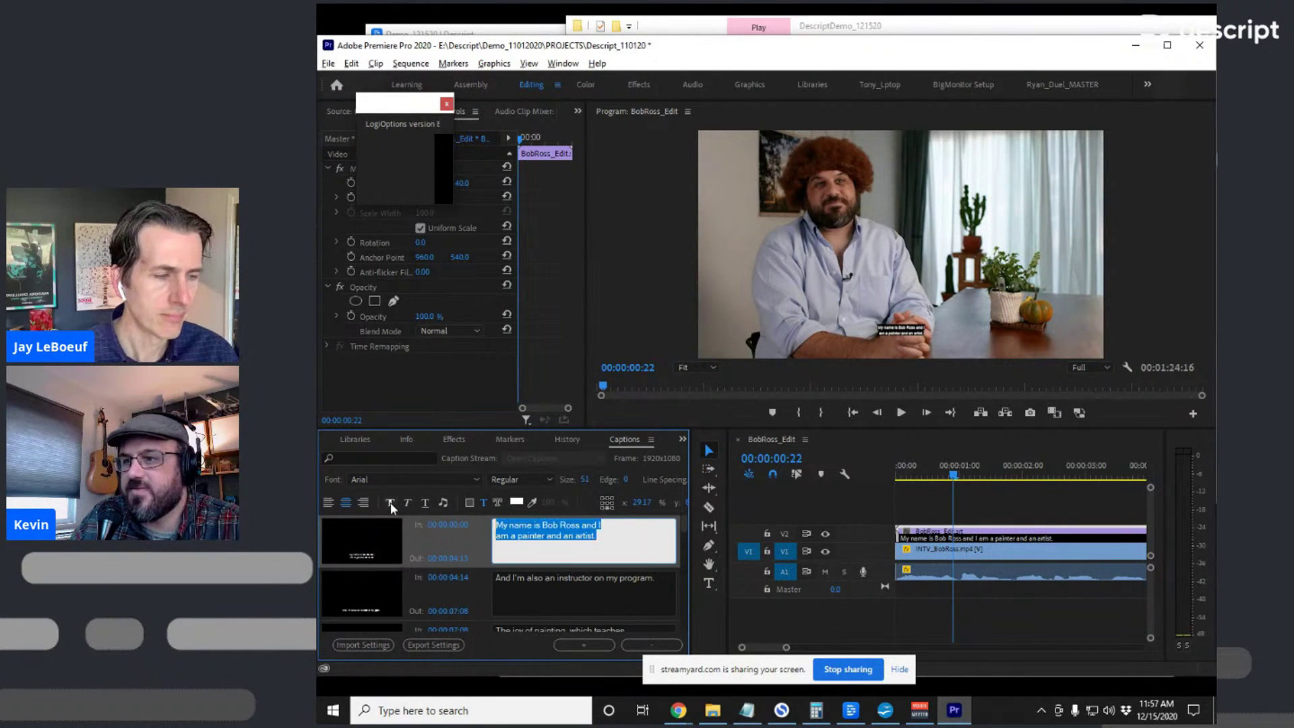
left_click_drag(585, 479, 655, 481)
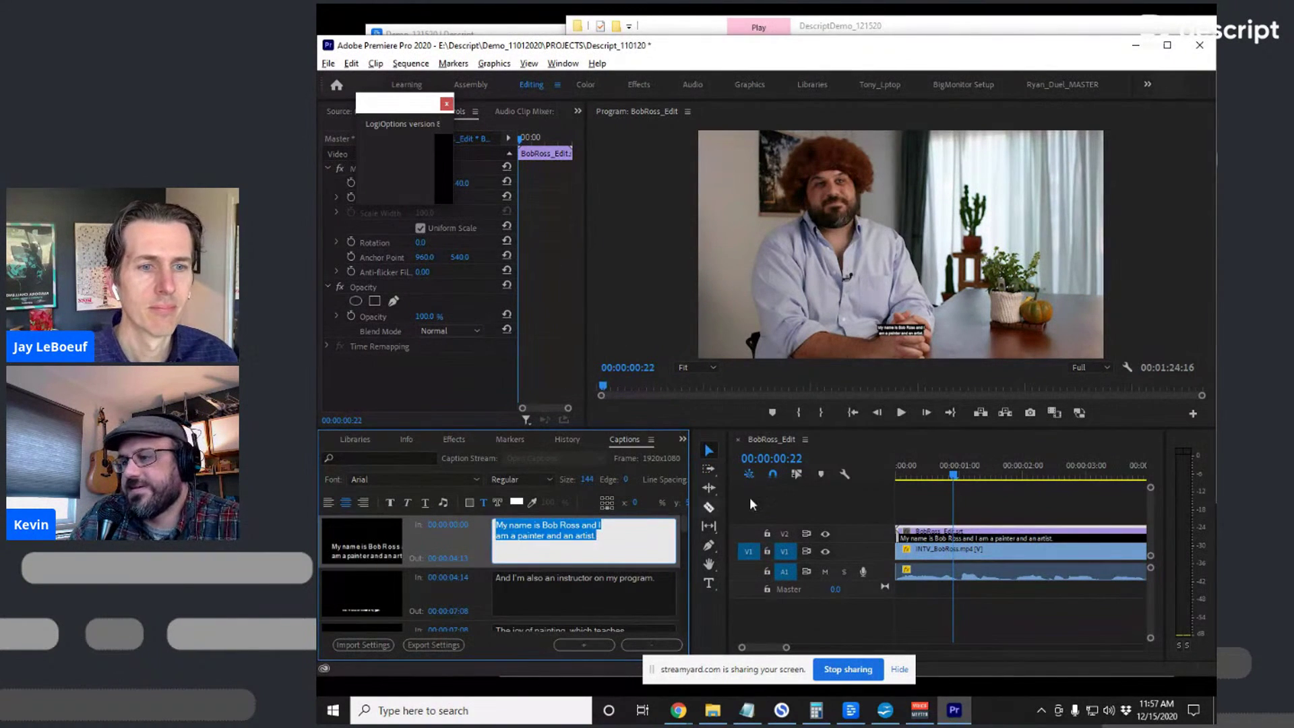
left_click(1009, 490)
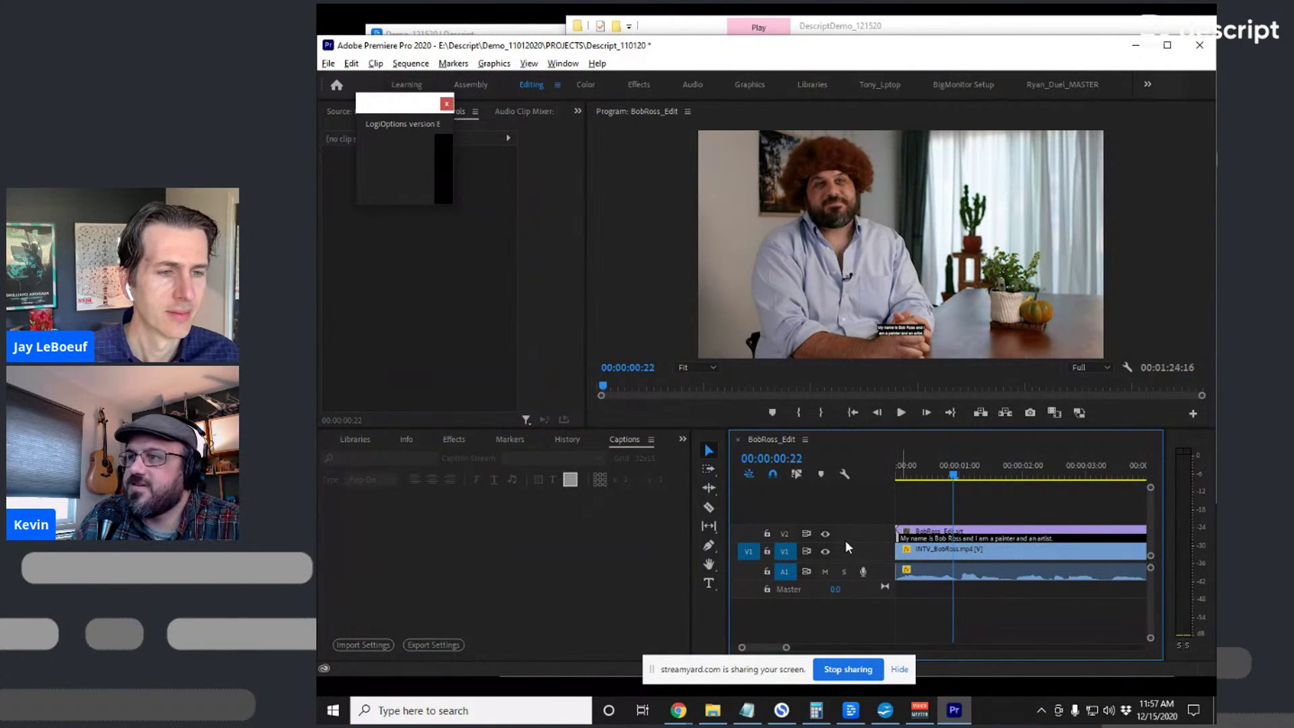
Switch to Descript, view the dimension choices in the composition's video export settings, and close them without exporting
left_click(956, 21)
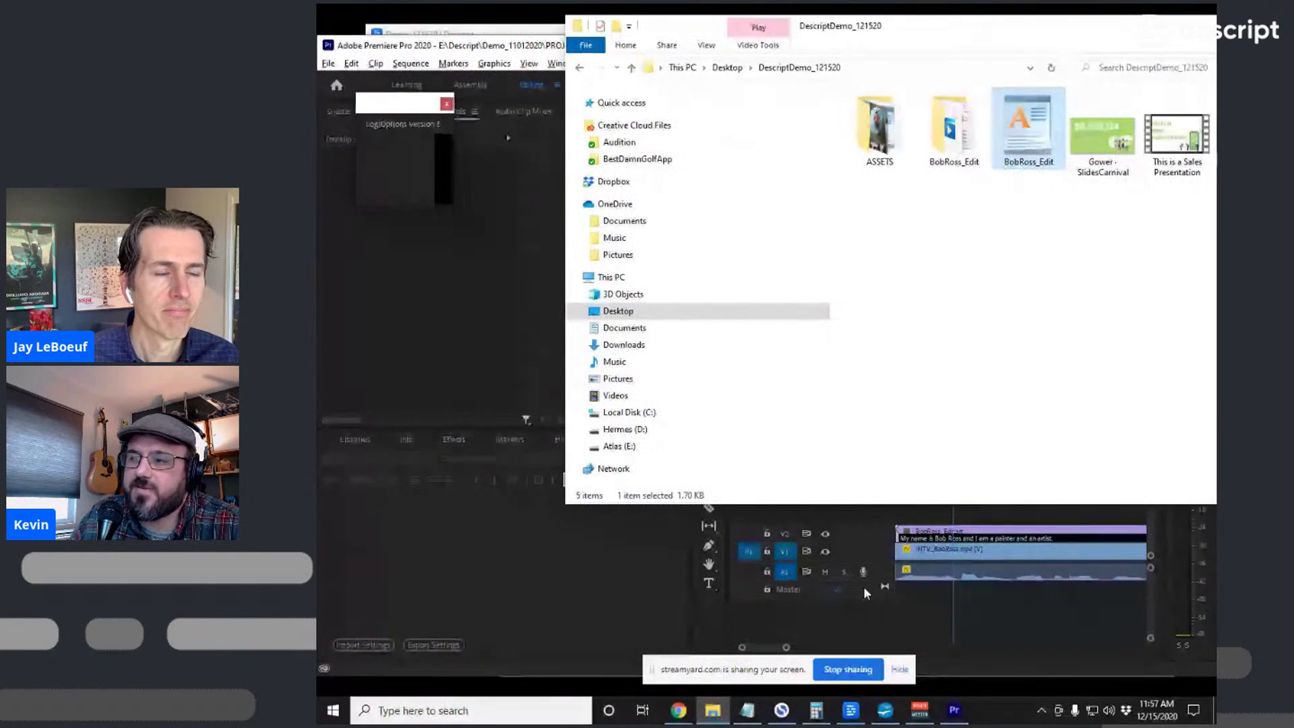
left_click(851, 710)
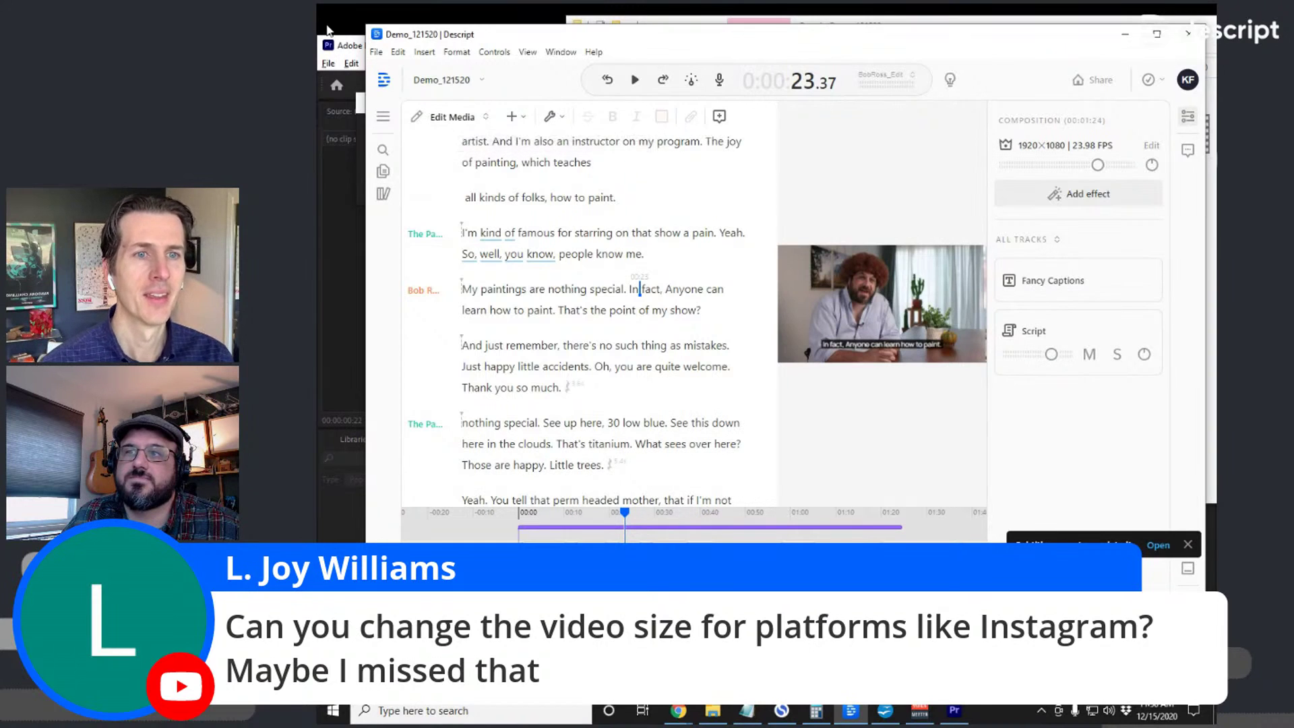
left_click(381, 54)
left_click(466, 170)
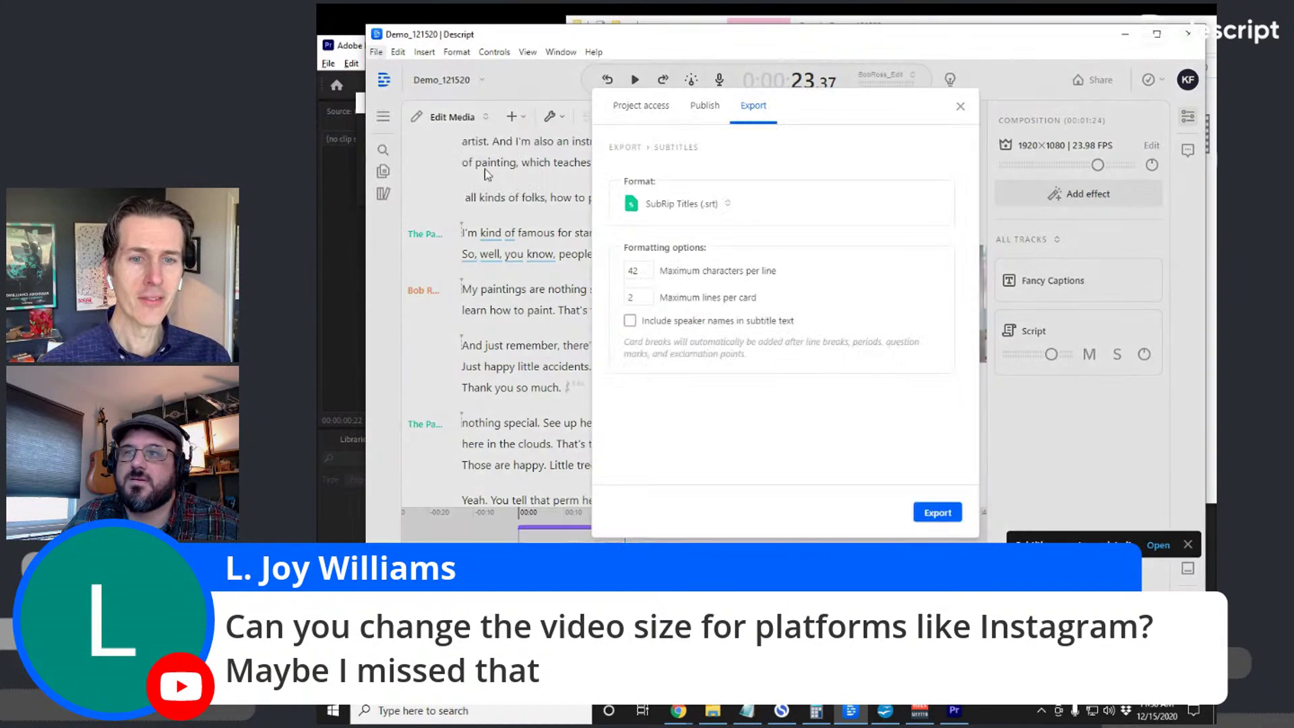
left_click(755, 118)
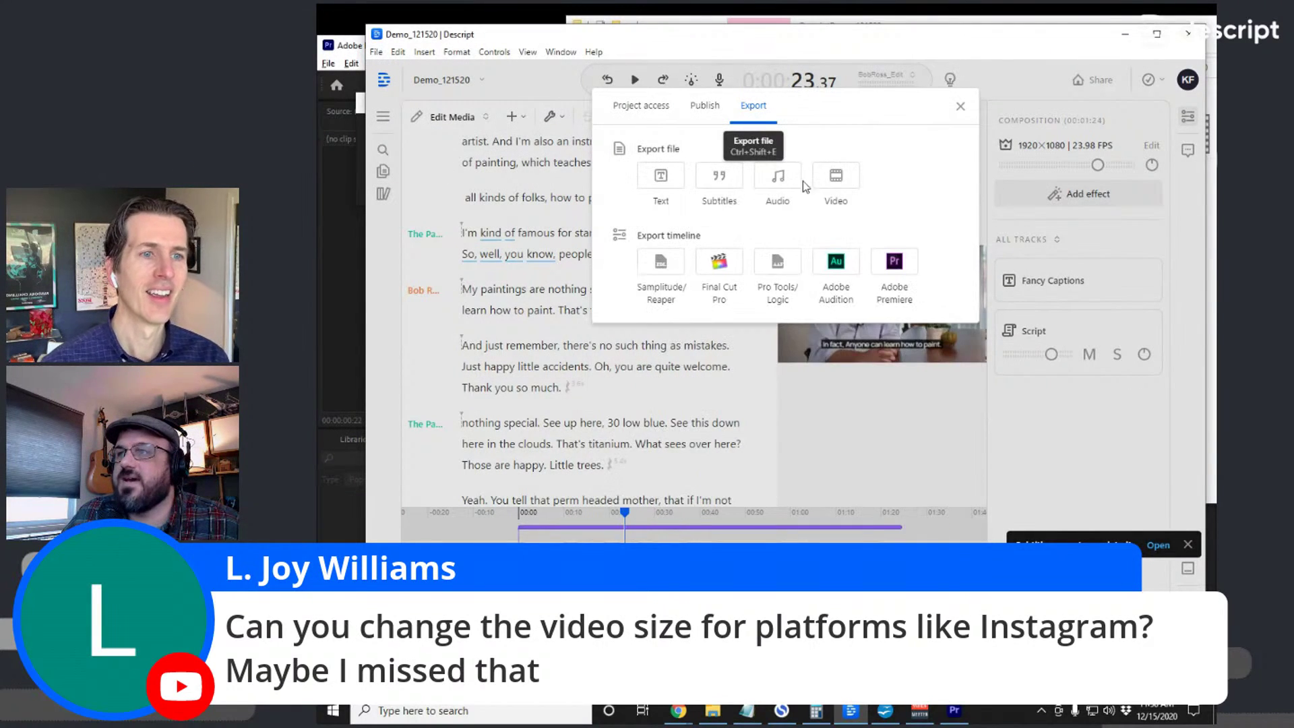
left_click(835, 178)
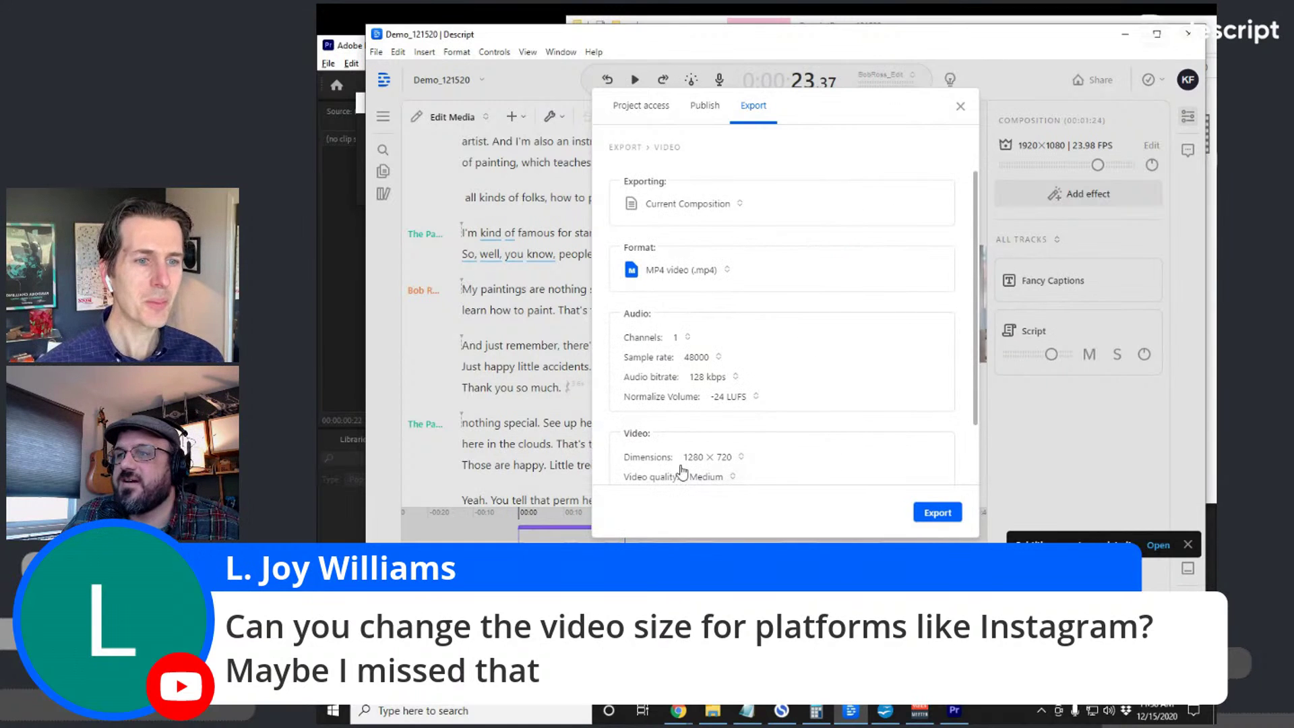
left_click(705, 458)
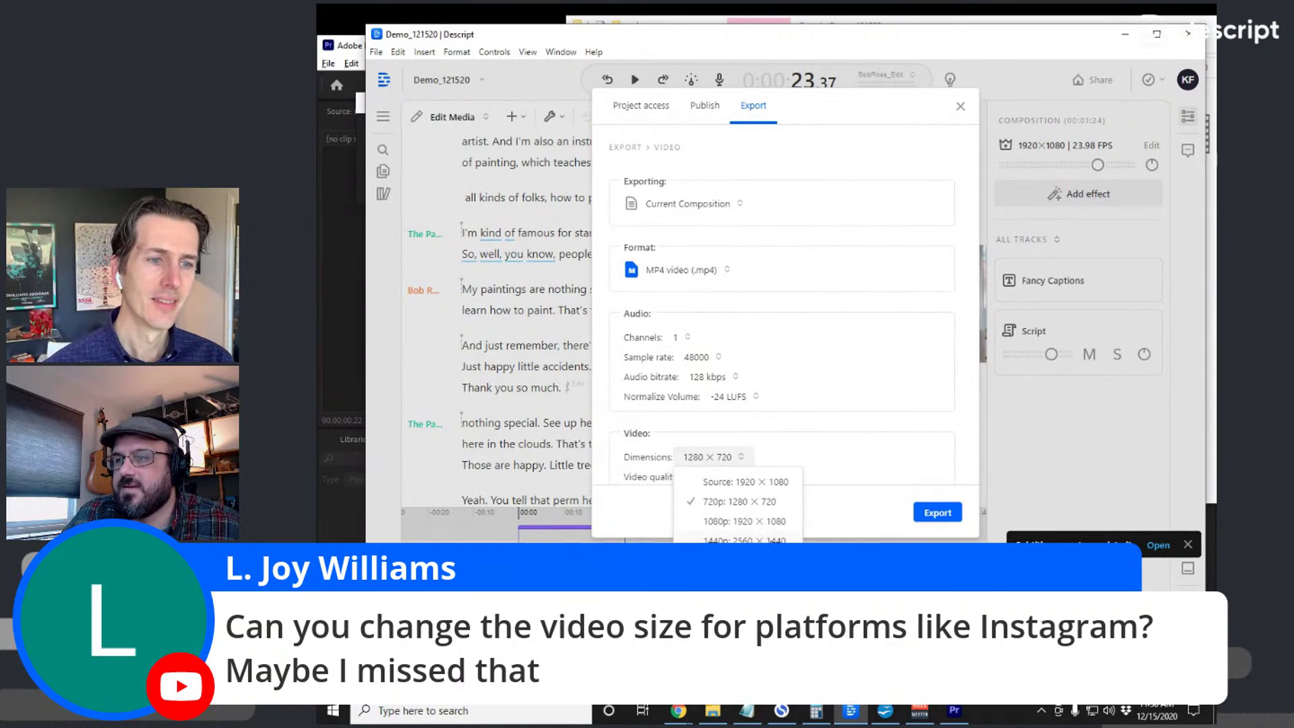
left_click(871, 409)
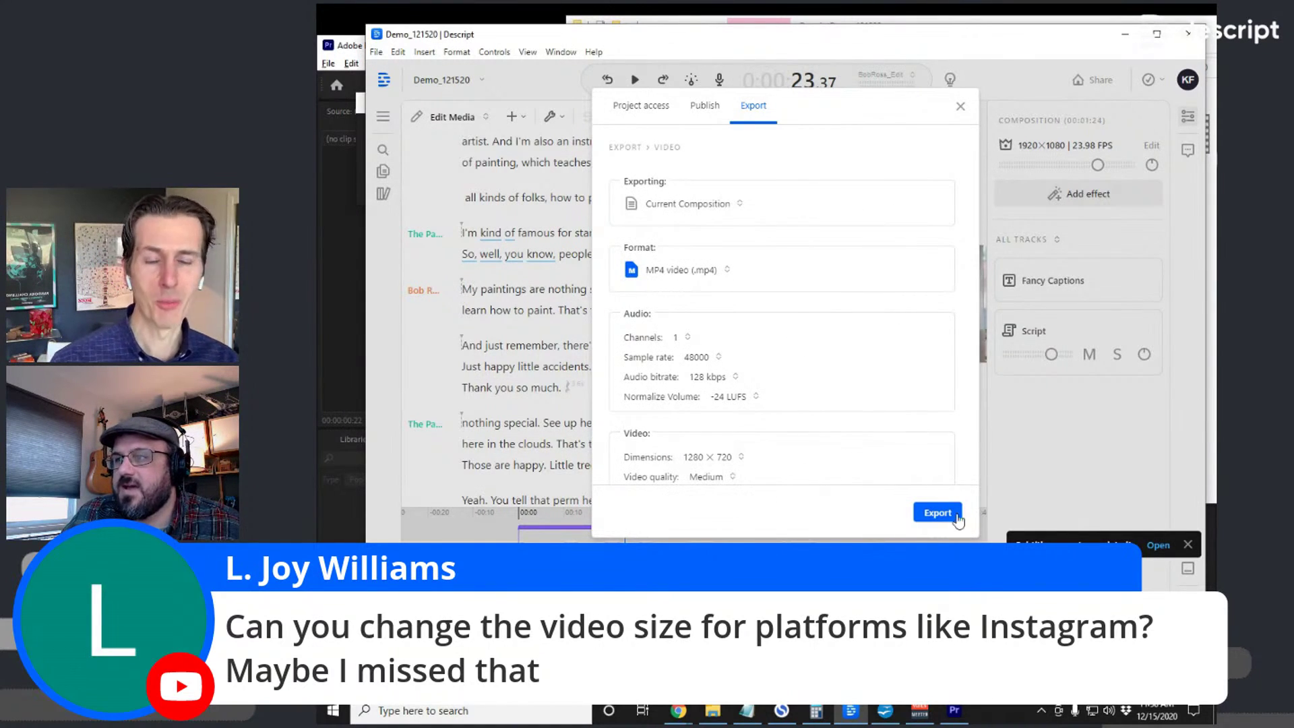
left_click(960, 106)
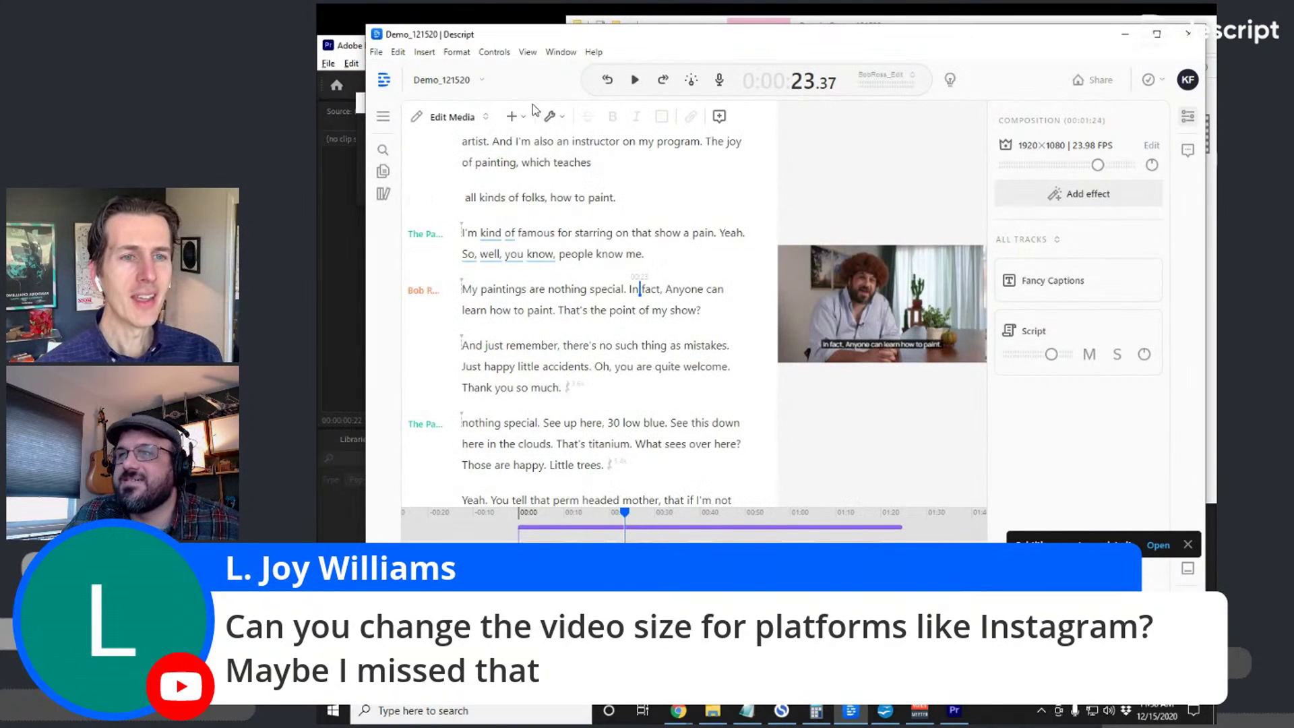
View the INTV_BobRoss.mp4 clip's properties, preview the composition around 1:10, and return to the composition properties
left_click(897, 273)
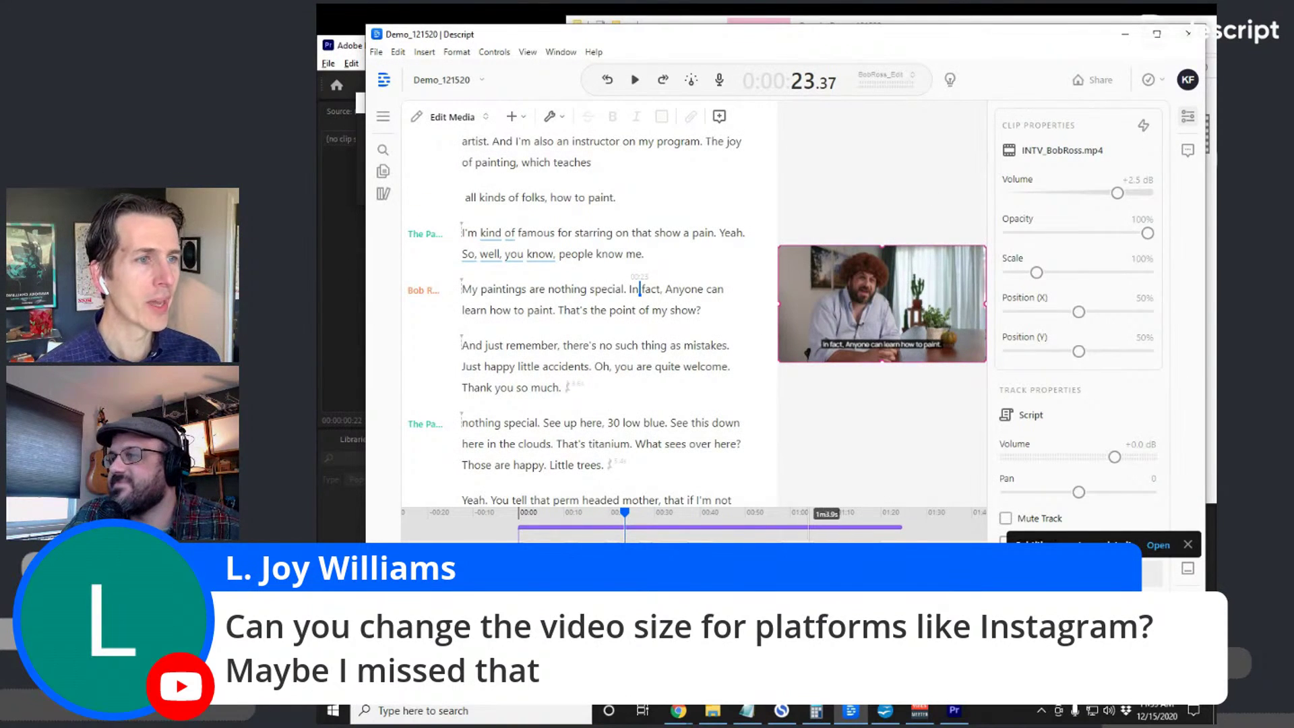
left_click(645, 515)
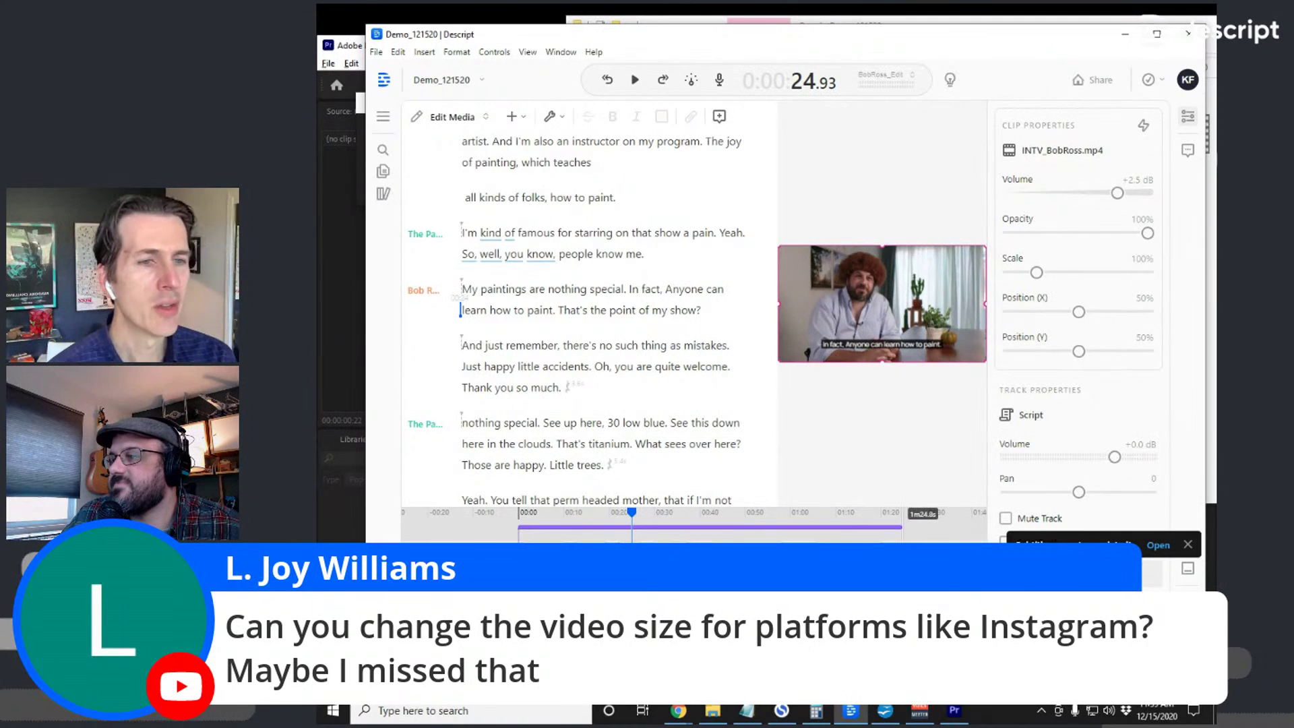
left_click(910, 515)
left_click(838, 516)
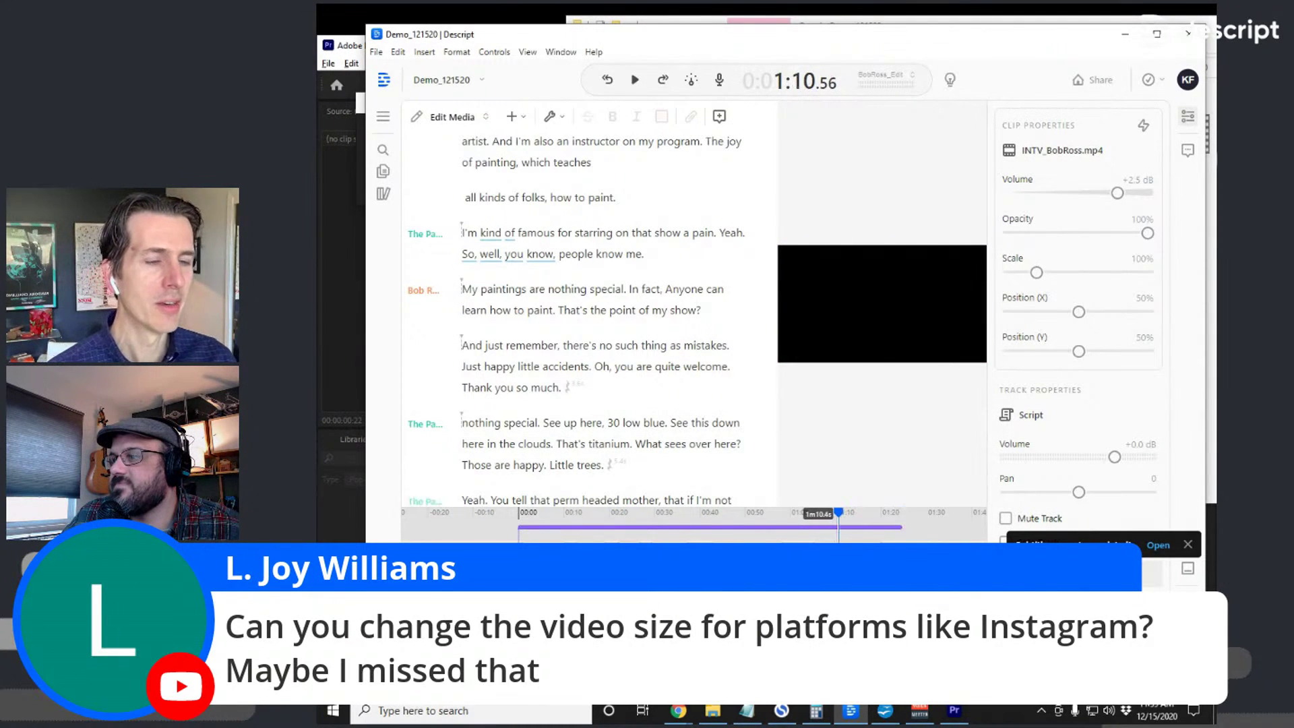
left_click(722, 403)
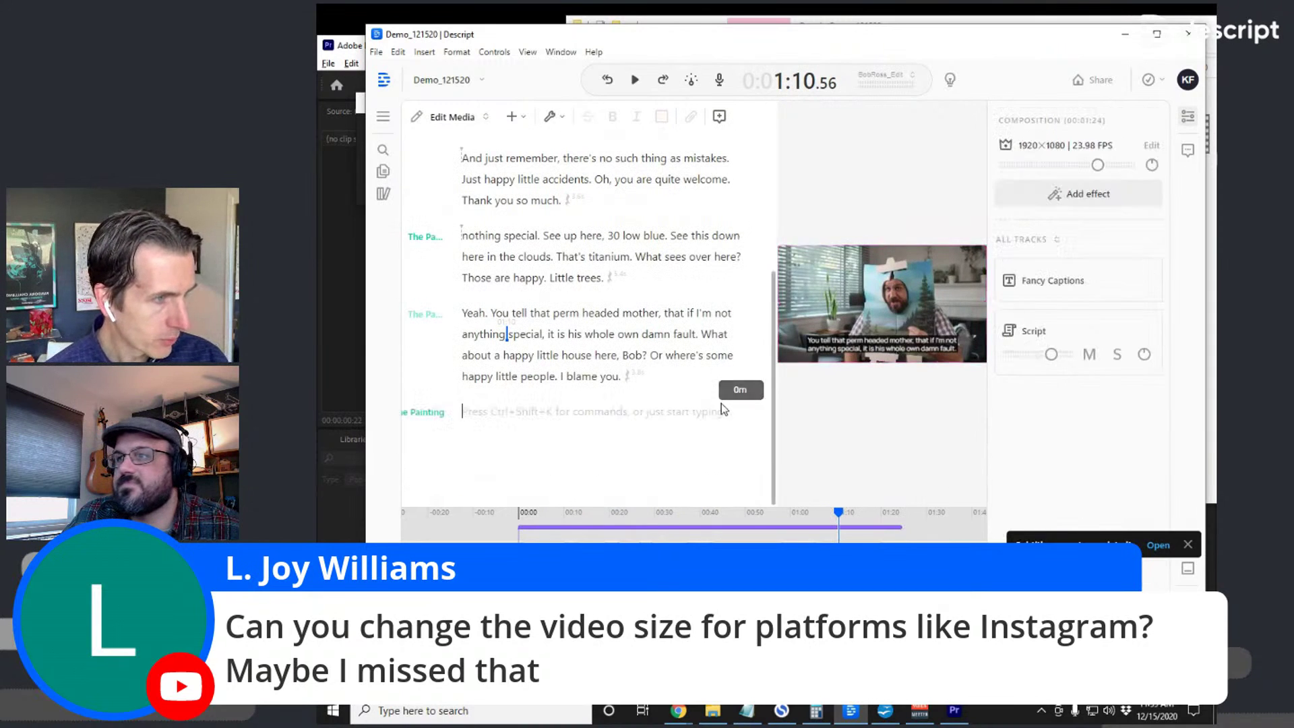
Set the orientation of the BobRoss_Edit composition to Square (1:1)
left_click(1146, 145)
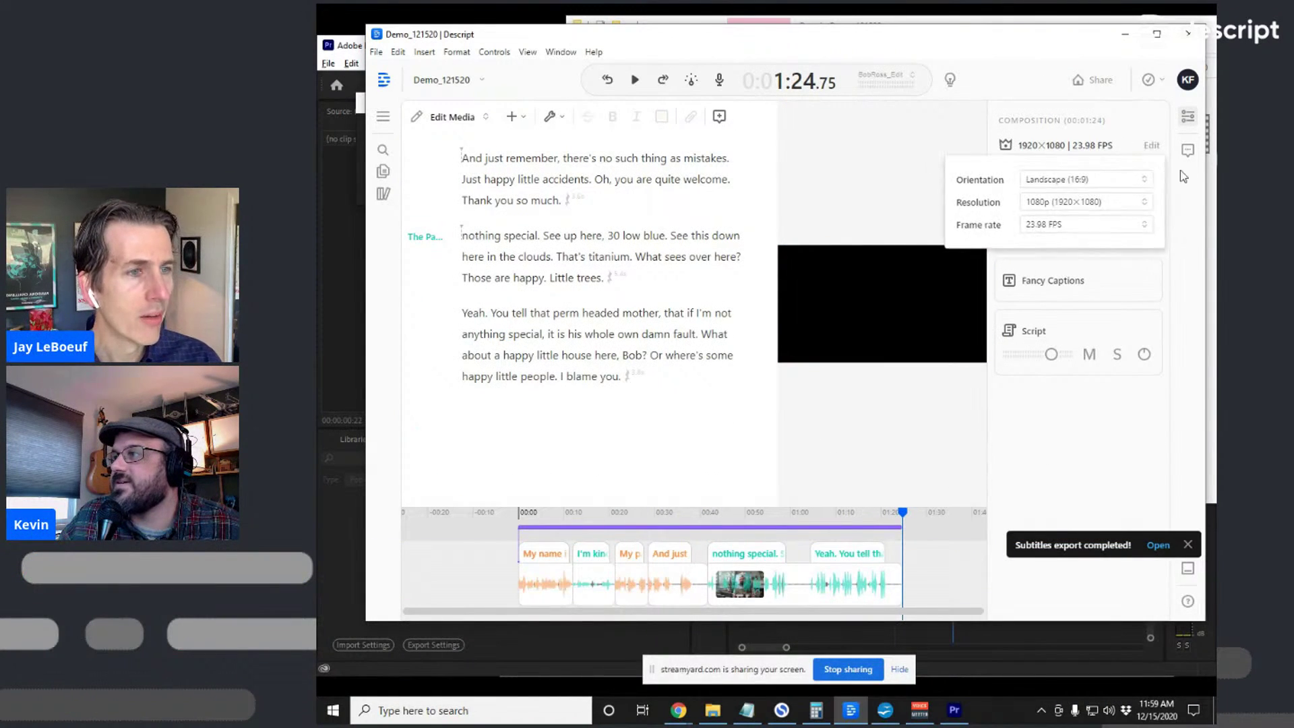
left_click(1108, 183)
left_click(1117, 266)
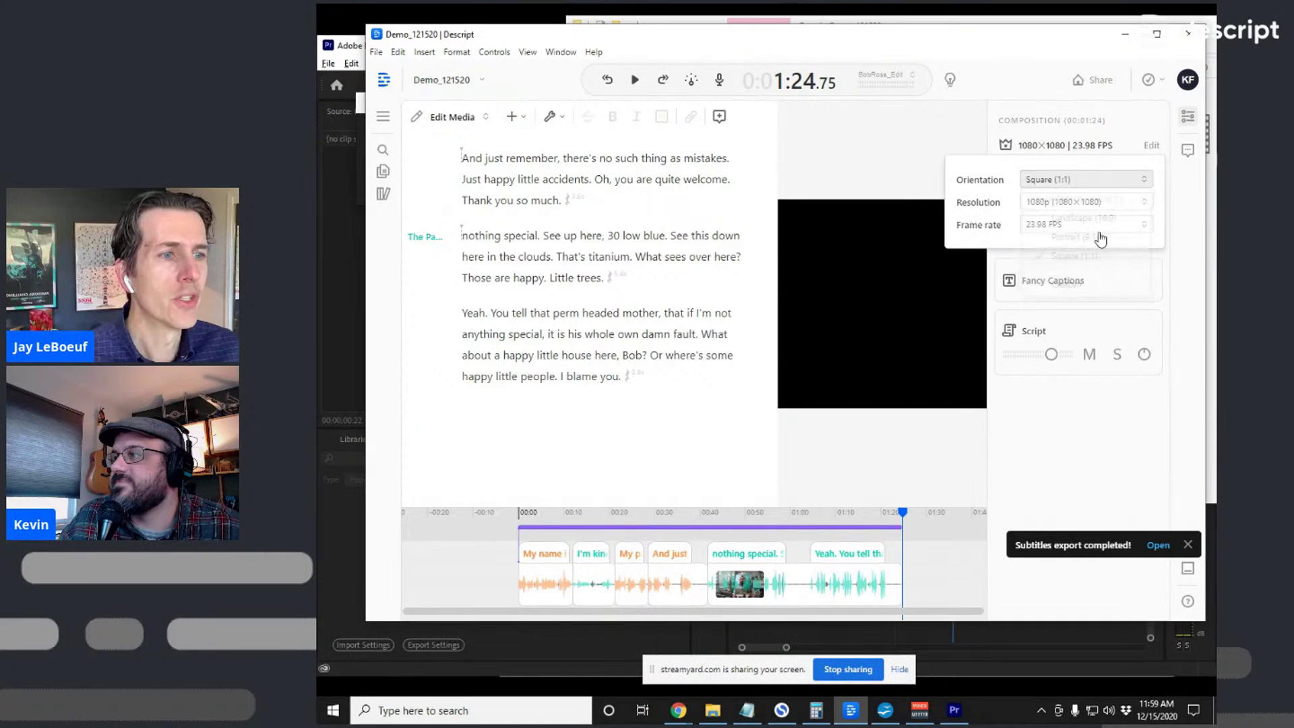
Switch the composition's orientation to Portrait (9:16) and back to Square (1:1), and close the composition settings
left_click(1103, 180)
left_click(1104, 235)
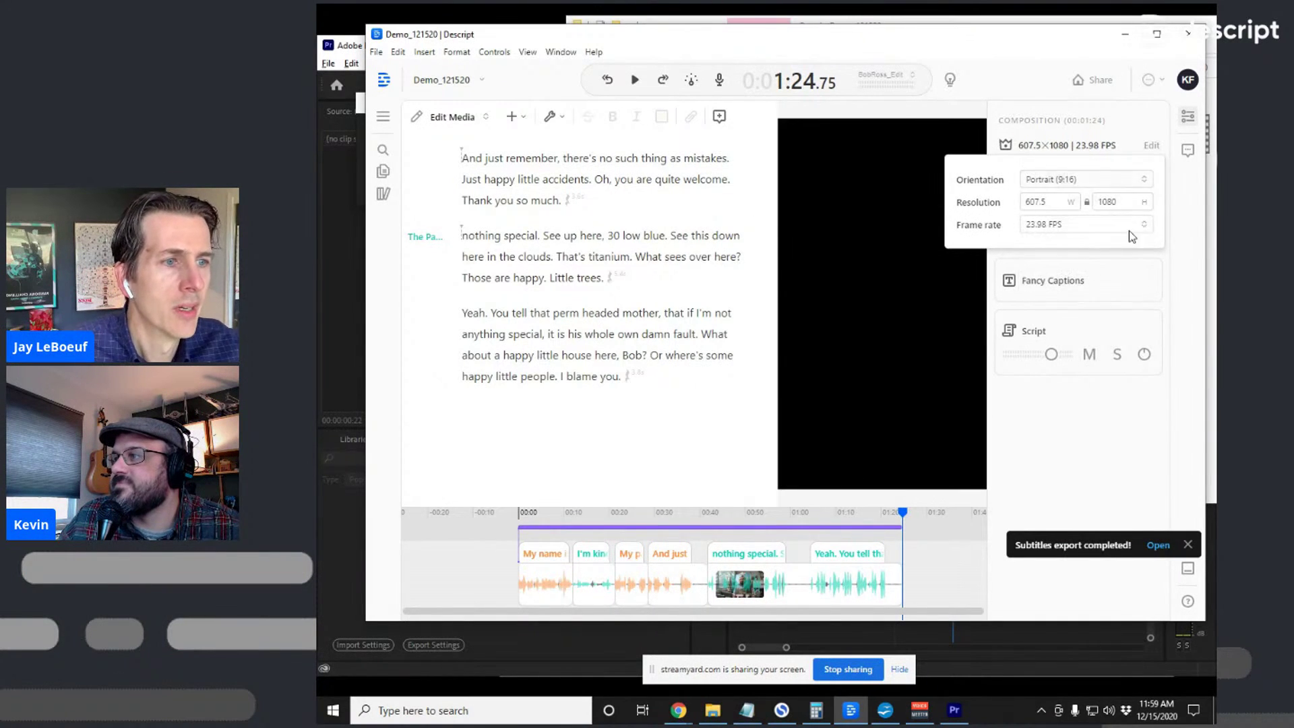
left_click(1112, 179)
left_click(1107, 257)
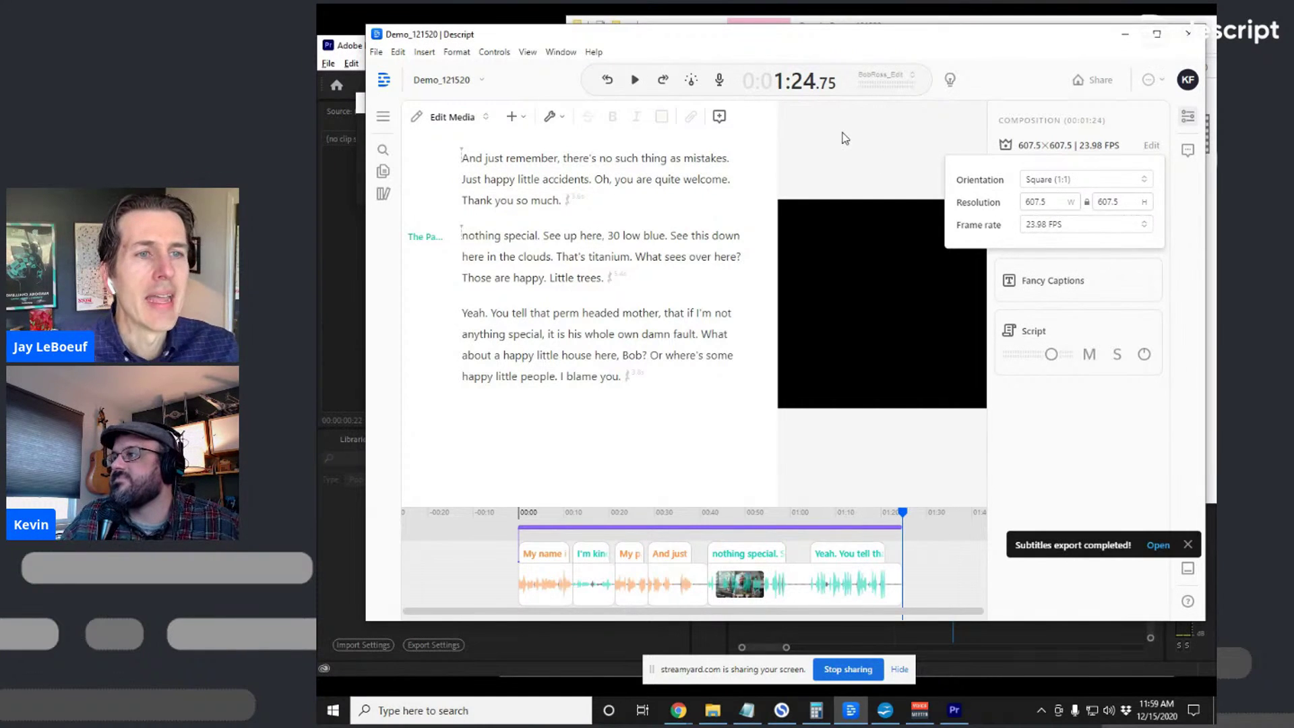
left_click(1052, 255)
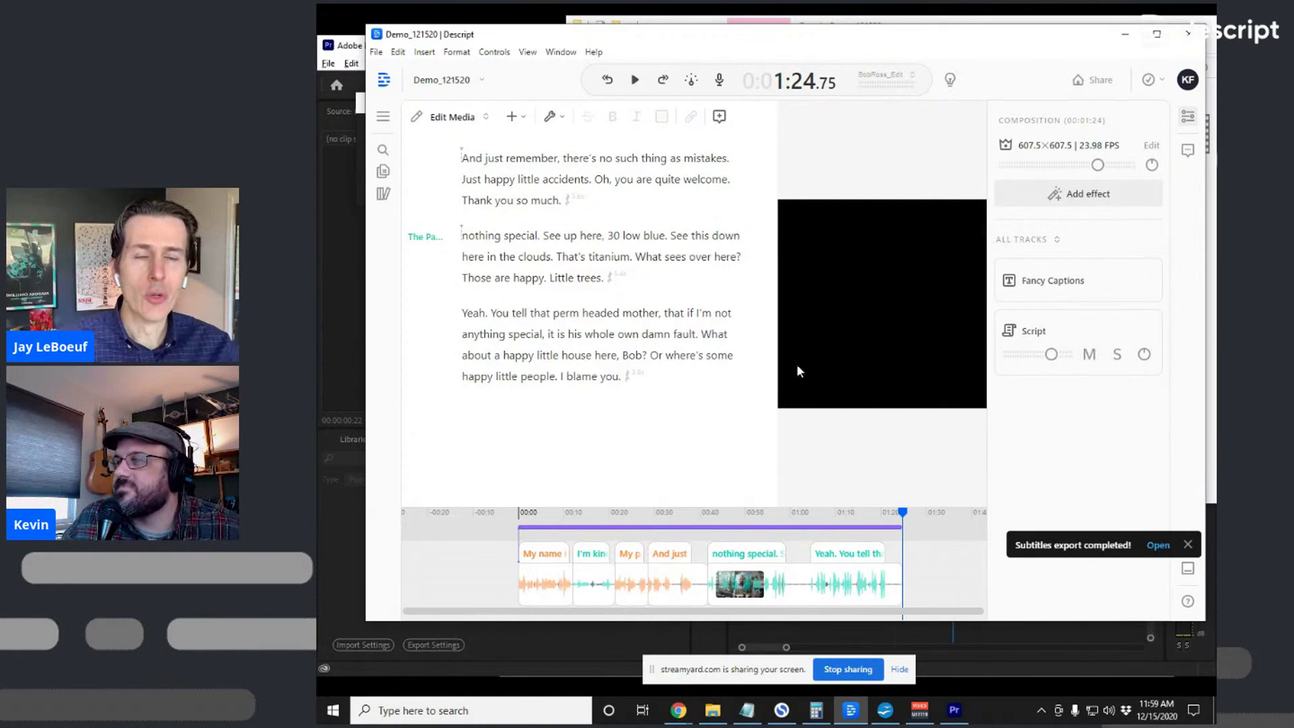
Scale the INTV_Painting.mp4 clip at about 57 seconds to 188% and preview the square frame around 1:00
left_click(792, 514)
left_click_drag(792, 514, 836, 513)
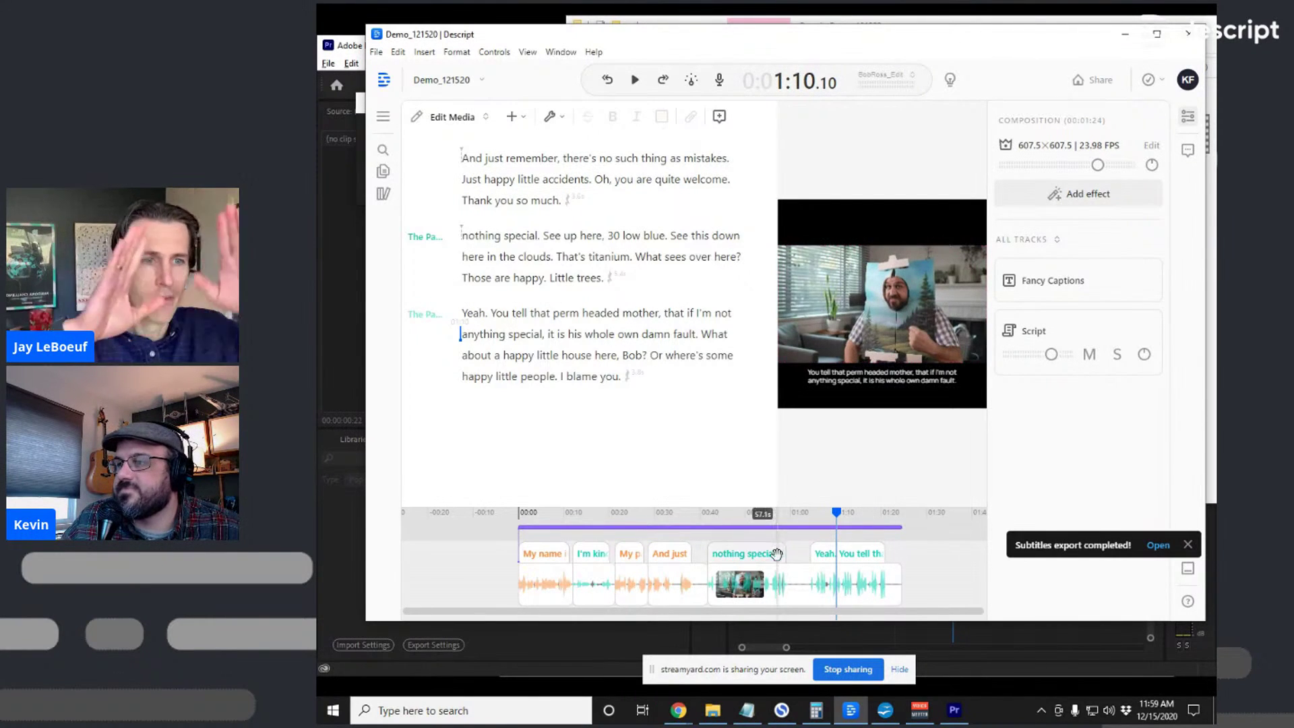
left_click(777, 513)
left_click(940, 310)
mouse_move(1046, 273)
left_mouse_down()
mouse_move(1072, 274)
mouse_move(1054, 275)
mouse_move(1063, 282)
left_mouse_up()
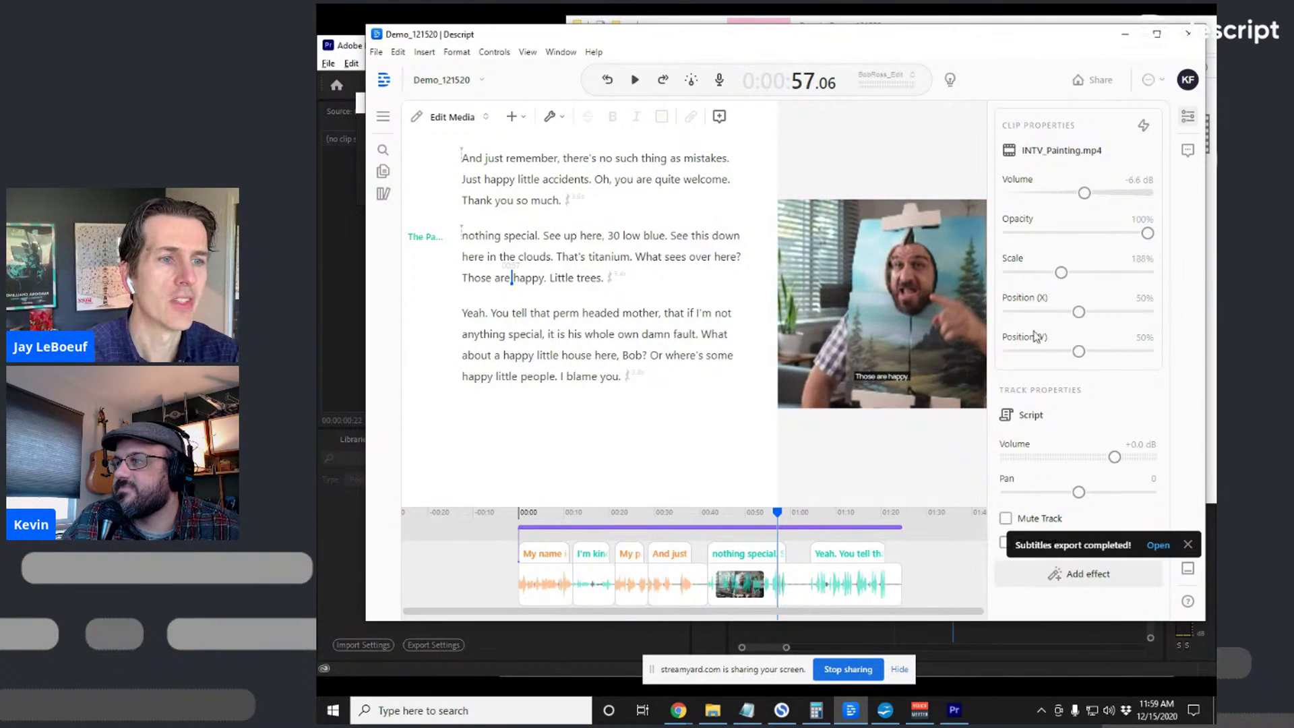
left_click(927, 588)
left_click(795, 512)
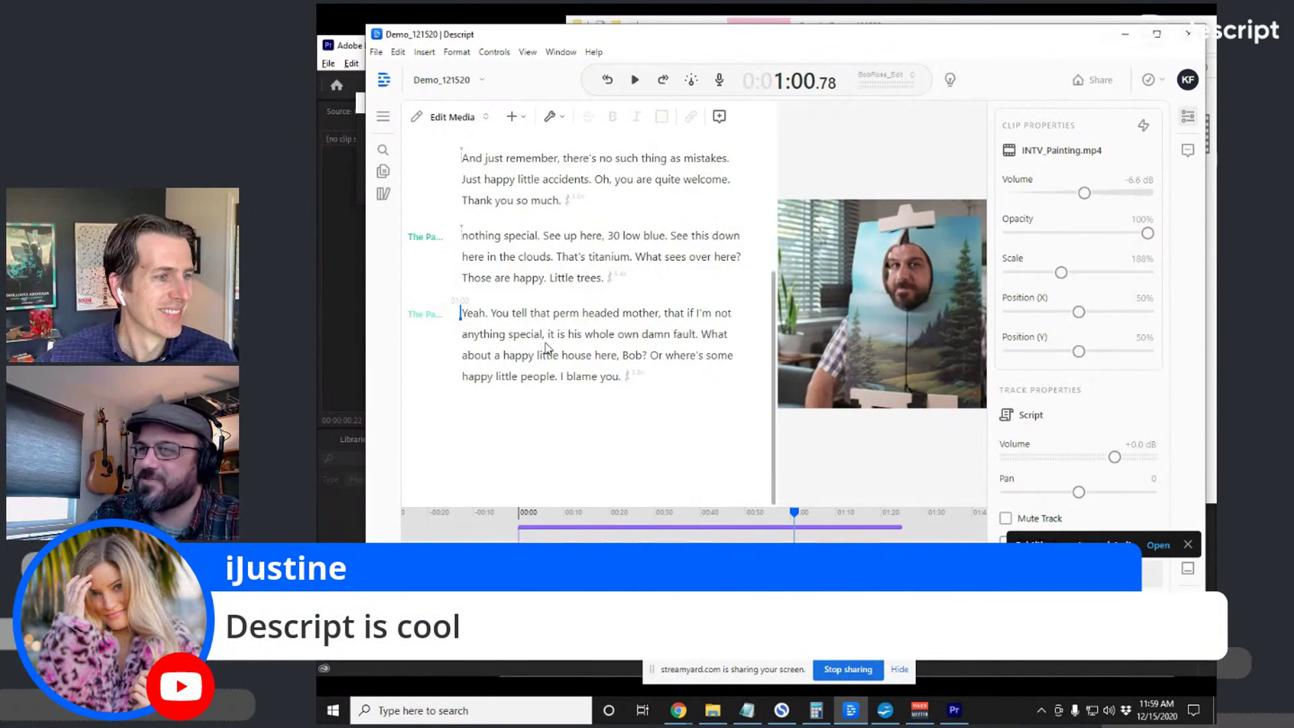
Look through the project's media library and compositions, view the Descript composition, and return to BobRoss_Edit
left_click(383, 193)
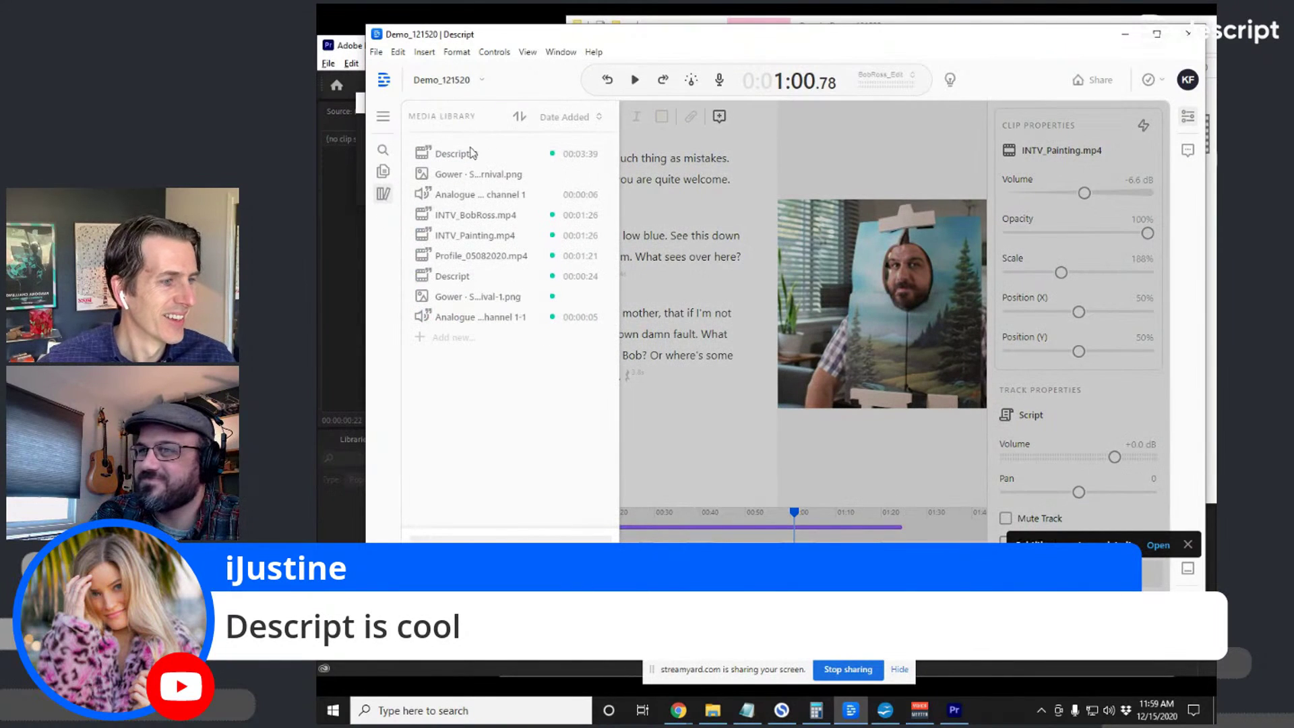
left_click(383, 172)
left_click(437, 241)
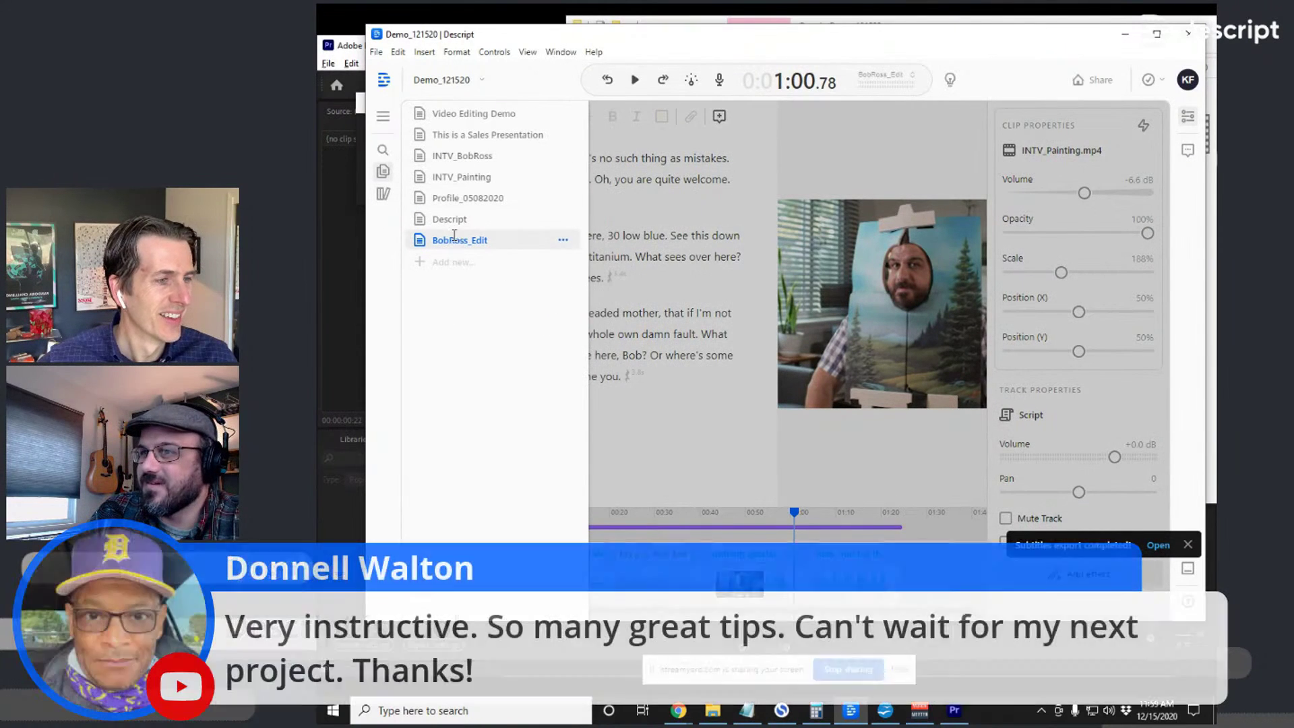
left_click(447, 217)
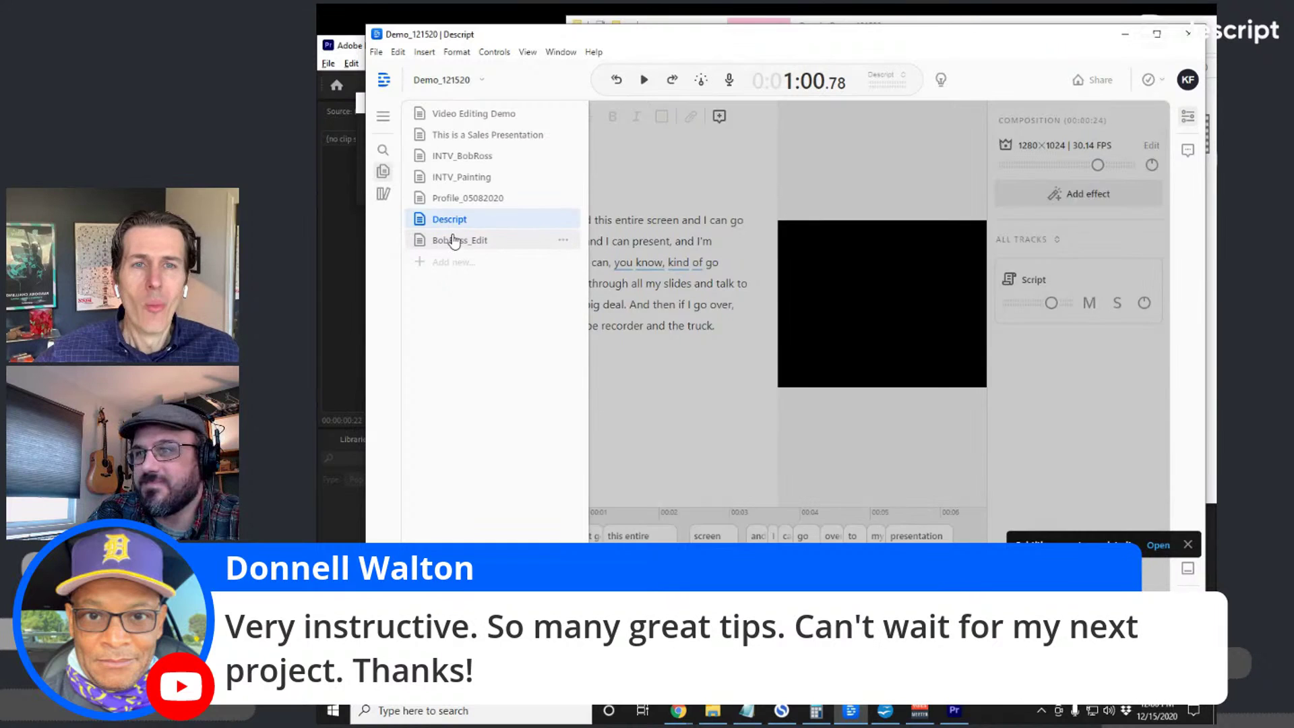
left_click(454, 241)
left_click(653, 256)
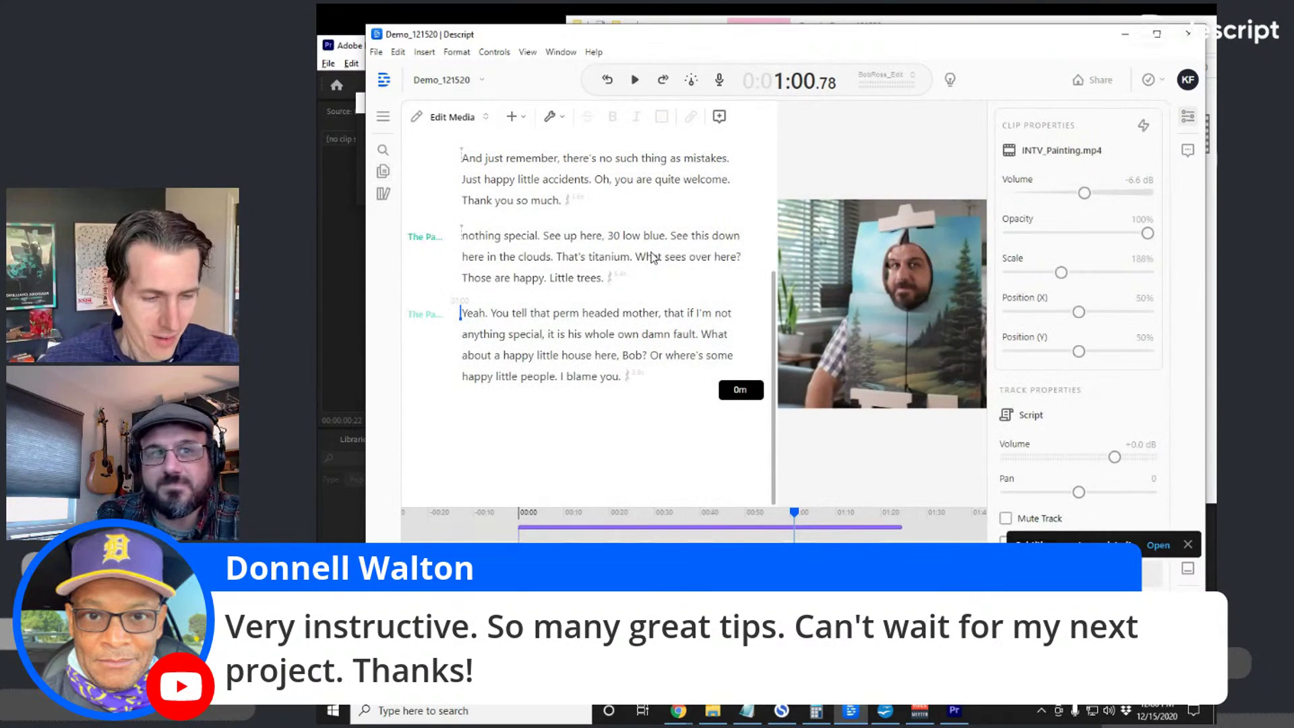